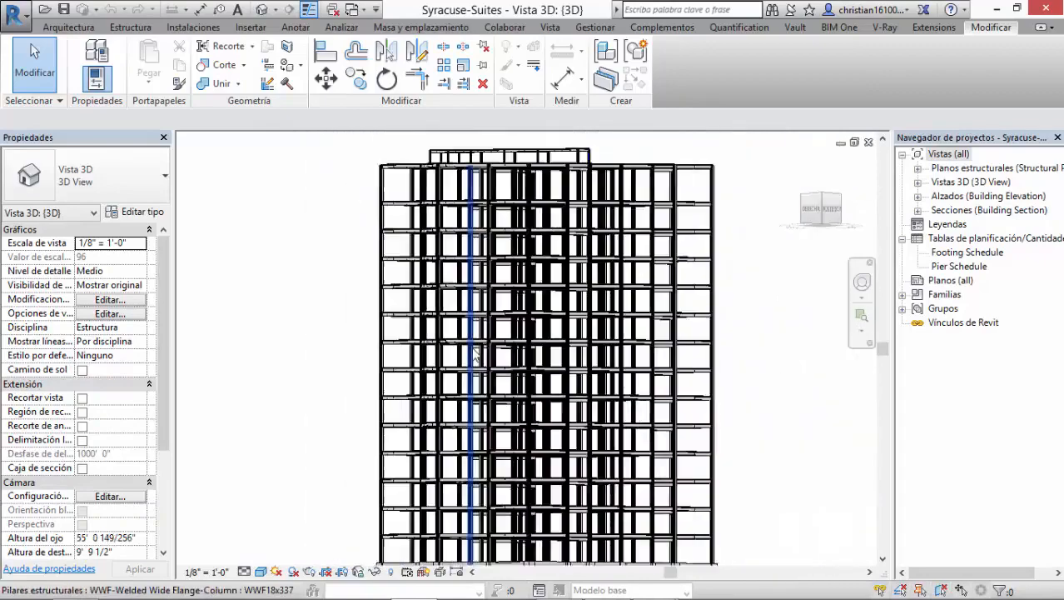
Step: Expand the building elevation and building section view lists in the project browser and examine the building in 3D
{"action": "middle_click_drag", "start_coordinate": [718, 418], "coordinate": [694, 444], "text": "shift"}
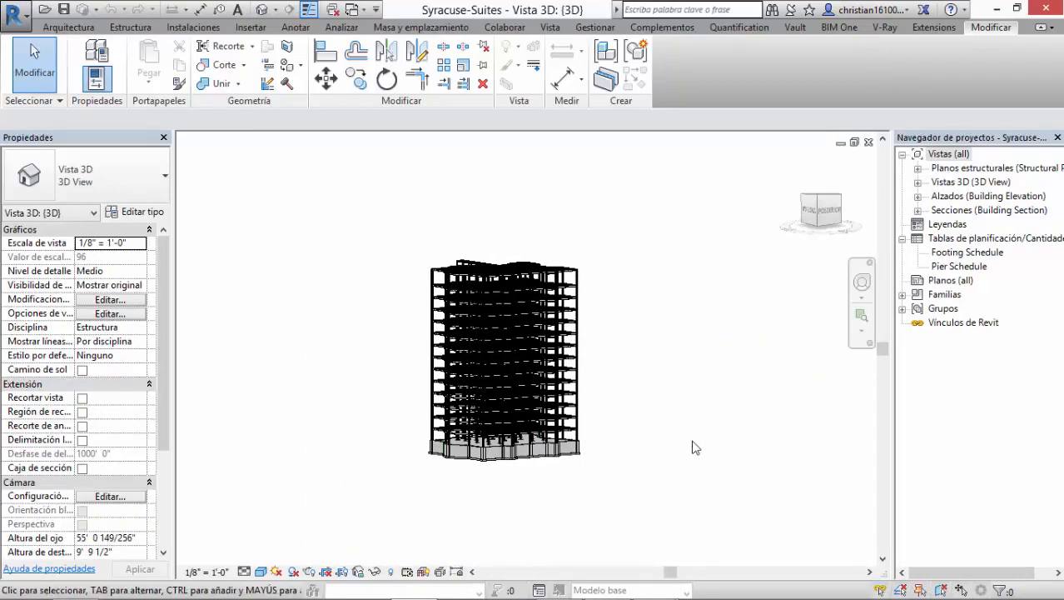
{"action": "scroll", "coordinate": [685, 416], "scroll_direction": "up", "scroll_amount": 5}
{"action": "middle_click_drag", "start_coordinate": [665, 380], "coordinate": [720, 409], "text": "shift"}
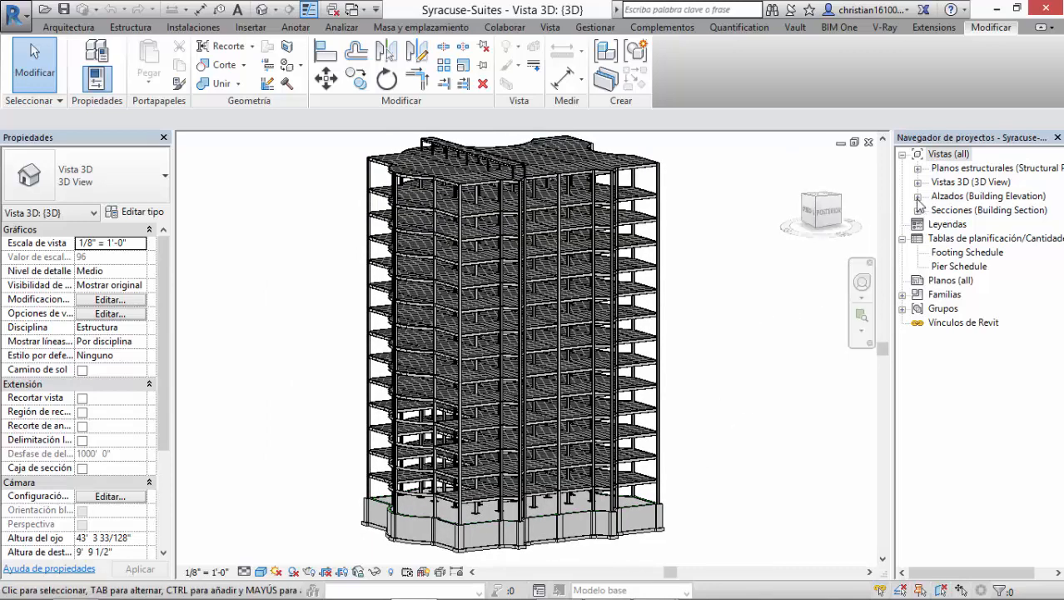
{"action": "left_click", "coordinate": [918, 196]}
{"action": "left_click", "coordinate": [952, 199]}
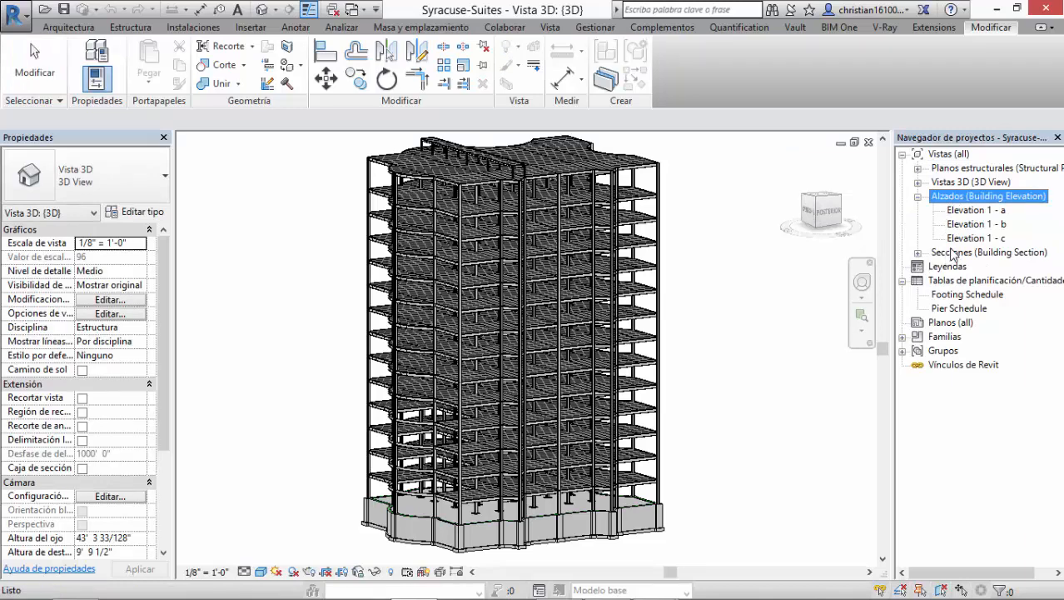
{"action": "left_click", "coordinate": [937, 254]}
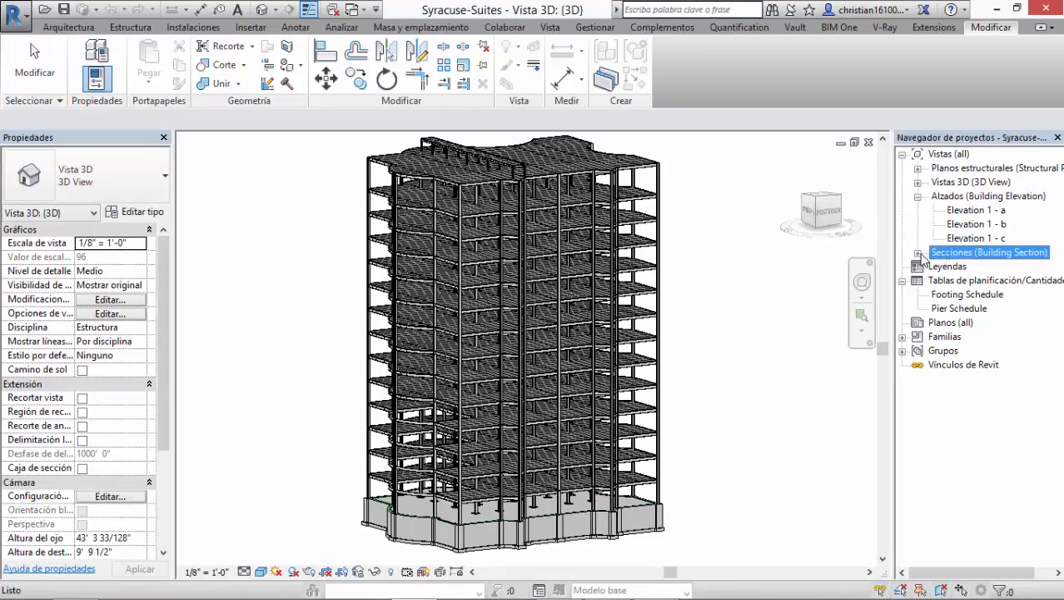
{"action": "left_click", "coordinate": [917, 254]}
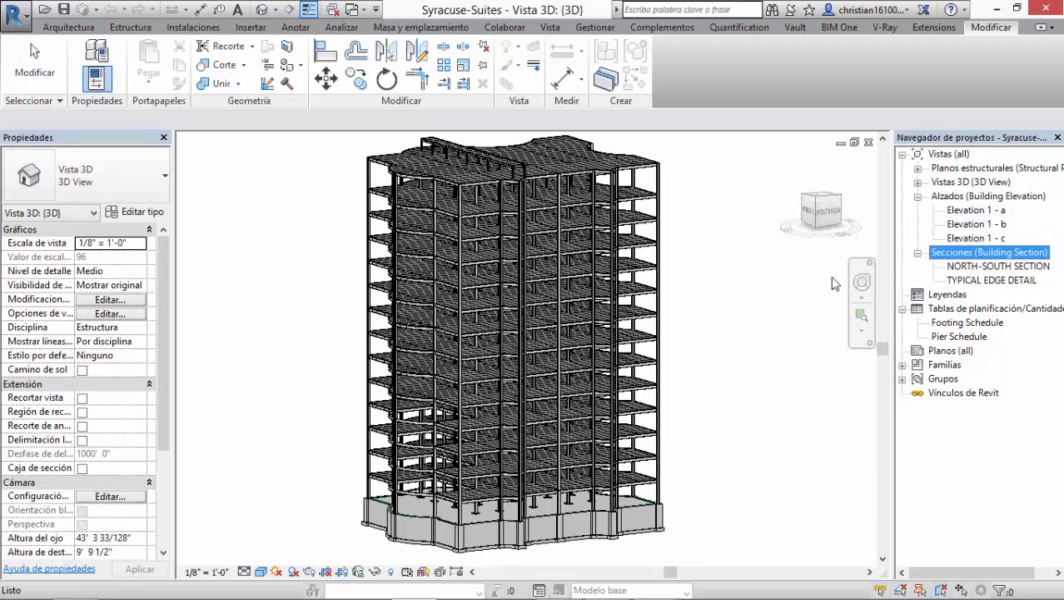
{"action": "middle_click_drag", "start_coordinate": [737, 380], "coordinate": [583, 458], "text": "shift"}
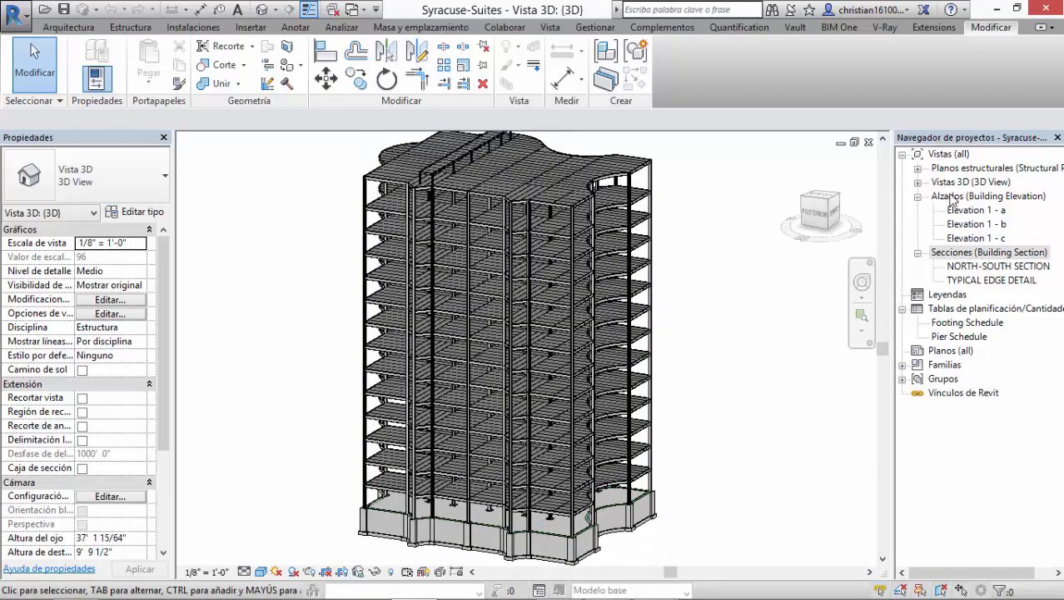
Step: Open the Elevation 1 - a view and examine the level markers around the footing and ground floor
{"action": "left_click", "coordinate": [971, 213]}
{"action": "double_click", "coordinate": [971, 214]}
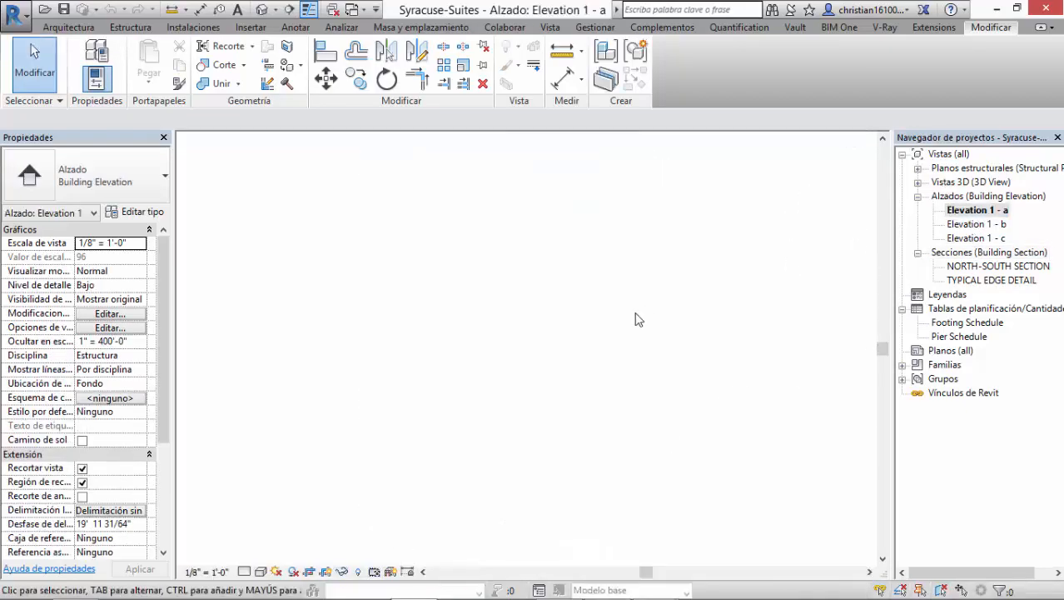
{"action": "scroll", "coordinate": [596, 366], "scroll_direction": "up", "scroll_amount": 1}
{"action": "middle_click_drag", "start_coordinate": [544, 382], "coordinate": [527, 230]}
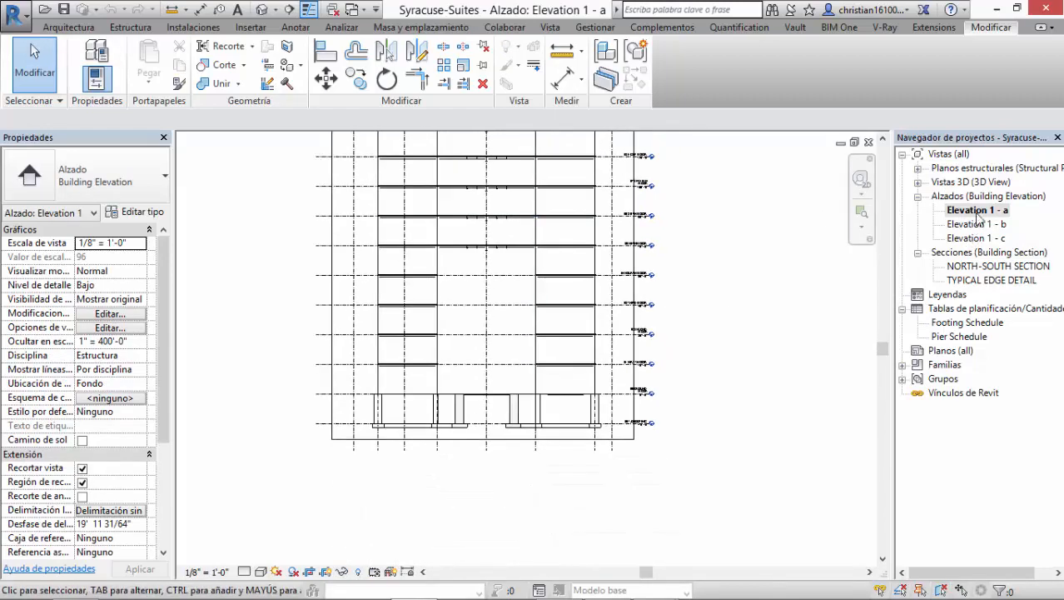
{"action": "middle_click_drag", "start_coordinate": [644, 365], "coordinate": [673, 324]}
{"action": "scroll", "coordinate": [677, 338], "scroll_direction": "up", "scroll_amount": 7}
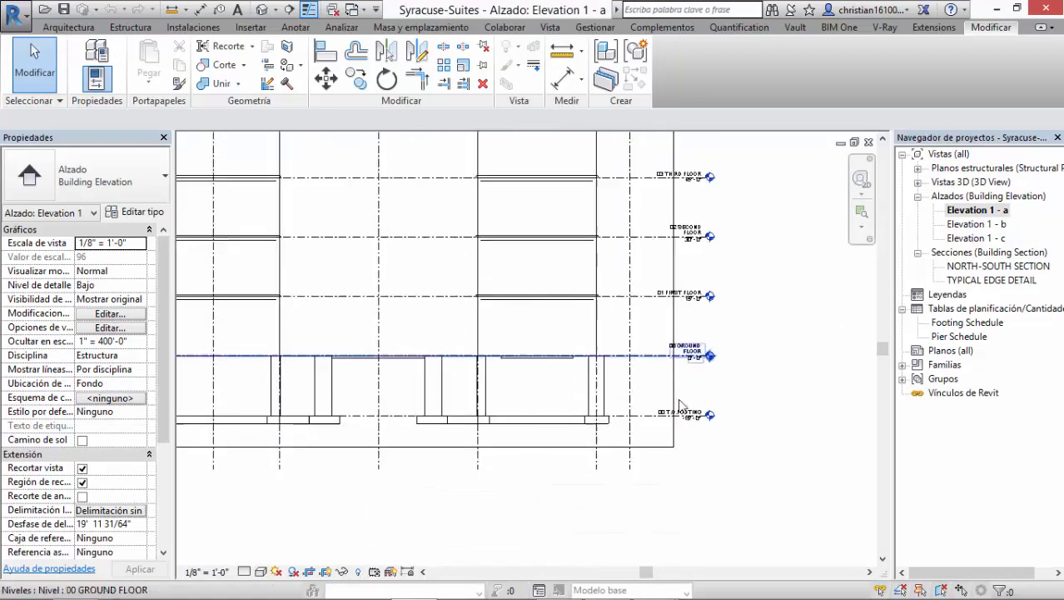
{"action": "middle_click_drag", "start_coordinate": [738, 244], "coordinate": [718, 439]}
{"action": "scroll", "coordinate": [708, 379], "scroll_direction": "down", "scroll_amount": 5}
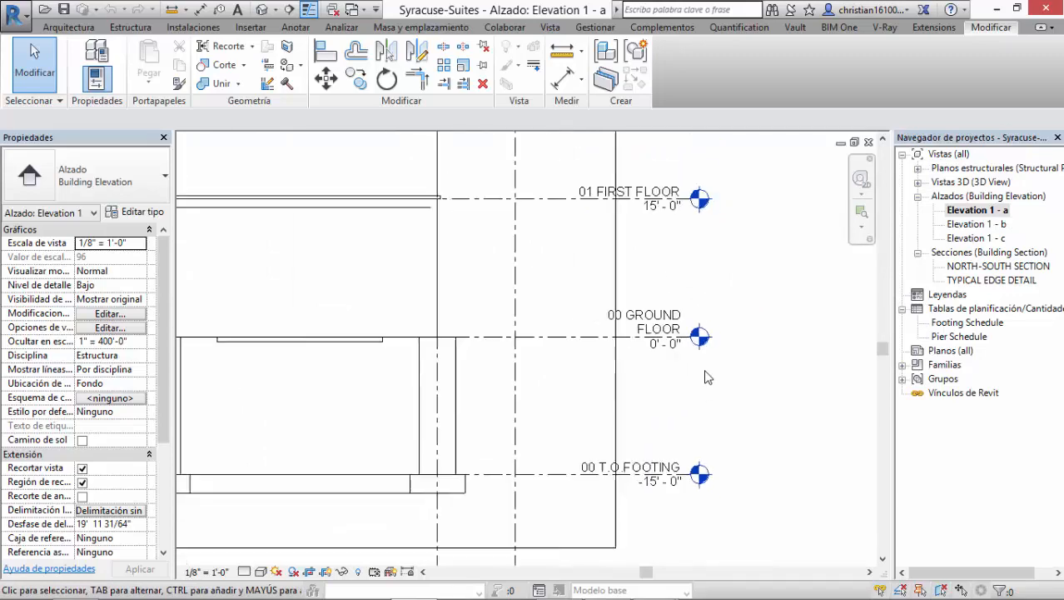
Step: Examine the level markers from the ground floor up to the eleventh floor in the elevation
{"action": "middle_click_drag", "start_coordinate": [717, 354], "coordinate": [718, 386]}
{"action": "mouse_move", "coordinate": [739, 279]}
{"action": "middle_mouse_down"}
{"action": "mouse_move", "coordinate": [722, 407]}
{"action": "mouse_move", "coordinate": [732, 413]}
{"action": "middle_mouse_up"}
{"action": "middle_click_drag", "start_coordinate": [689, 281], "coordinate": [699, 361]}
{"action": "mouse_move", "coordinate": [716, 255]}
{"action": "middle_mouse_down"}
{"action": "mouse_move", "coordinate": [722, 345]}
{"action": "mouse_move", "coordinate": [746, 430]}
{"action": "middle_mouse_up"}
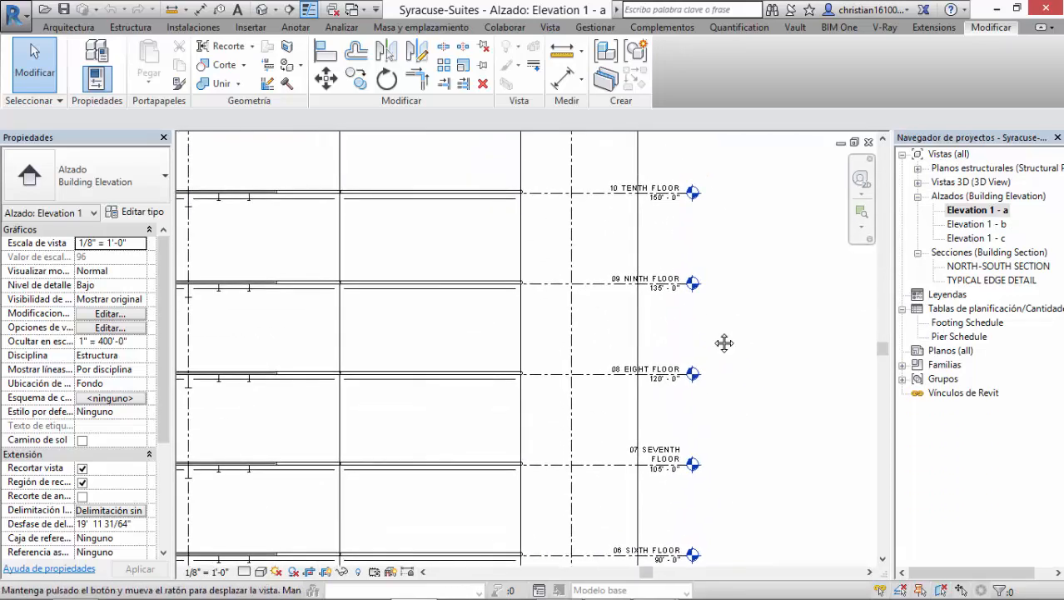
{"action": "middle_click_drag", "start_coordinate": [724, 343], "coordinate": [838, 350]}
{"action": "middle_click_drag", "start_coordinate": [693, 351], "coordinate": [540, 373]}
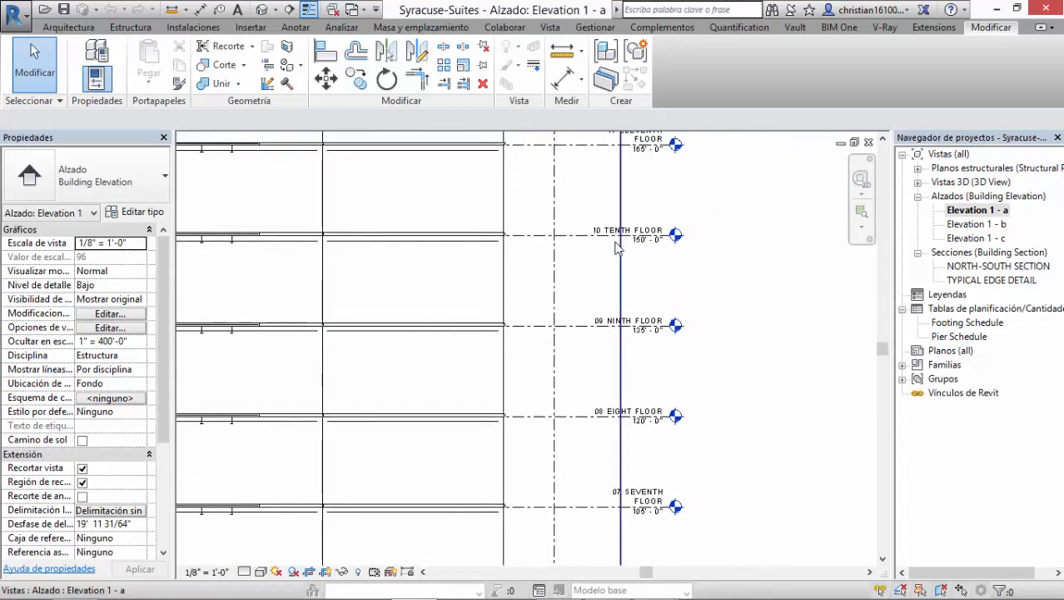
{"action": "scroll", "coordinate": [619, 236], "scroll_direction": "up", "scroll_amount": 2}
Step: Return to the default 3D view and select a WWF18x337 structural column to inspect its properties
{"action": "left_click", "coordinate": [263, 11]}
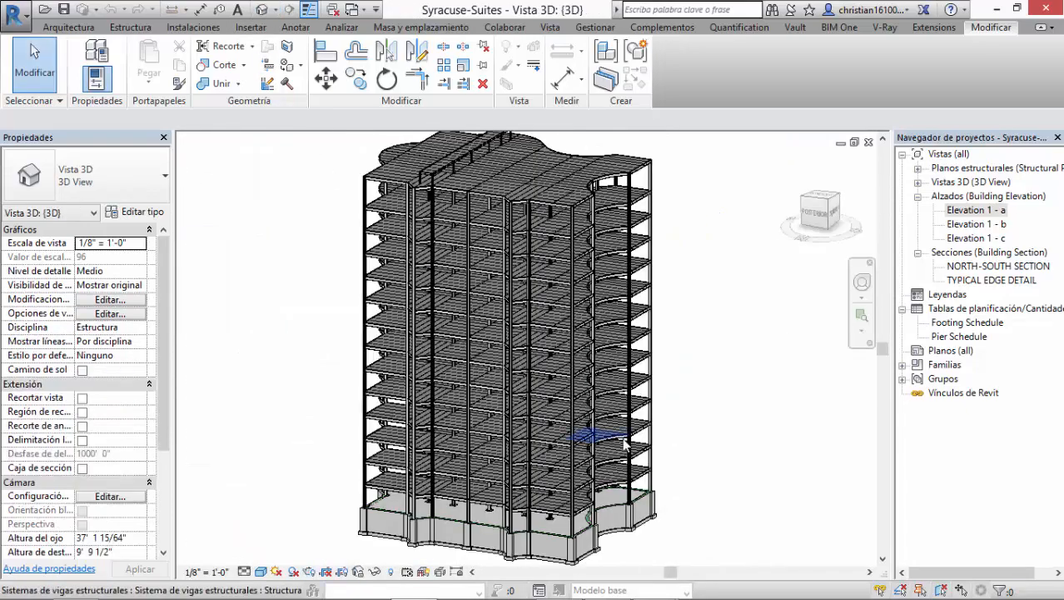
{"action": "middle_click_drag", "start_coordinate": [677, 388], "coordinate": [645, 384], "text": "shift"}
{"action": "scroll", "coordinate": [612, 316], "scroll_direction": "up", "scroll_amount": 3}
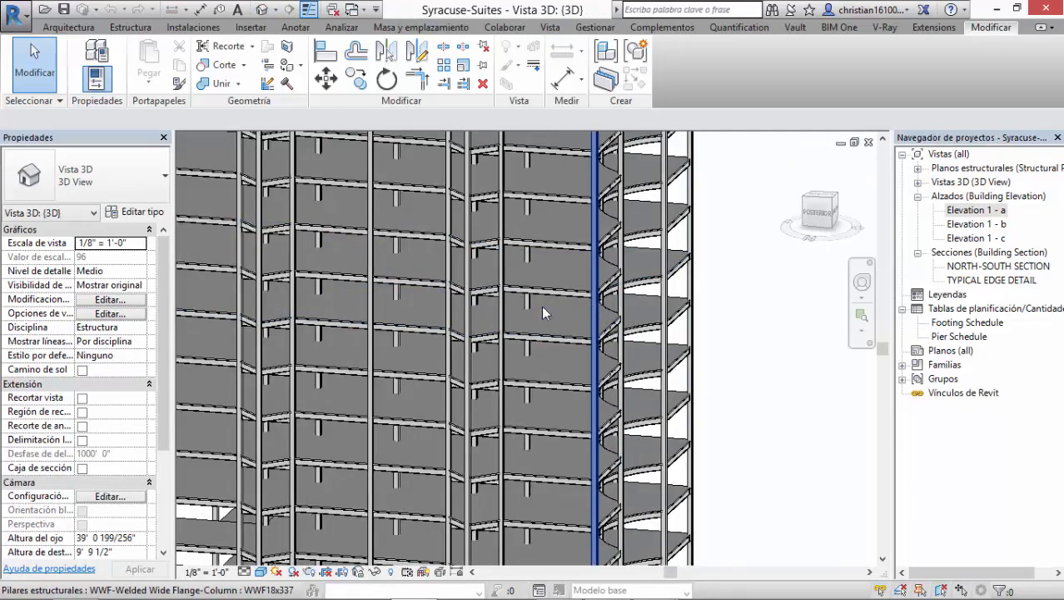
{"action": "middle_click_drag", "start_coordinate": [523, 233], "coordinate": [309, 301], "text": "shift"}
{"action": "left_click", "coordinate": [542, 260]}
{"action": "scroll", "coordinate": [531, 390], "scroll_direction": "down", "scroll_amount": 2}
Step: Select a rectangular pier footing in the foundation and widen the properties area to read its level constraints
{"action": "middle_click_drag", "start_coordinate": [533, 396], "coordinate": [576, 190], "text": "shift"}
{"action": "scroll", "coordinate": [525, 367], "scroll_direction": "up", "scroll_amount": 3}
{"action": "left_click", "coordinate": [549, 417]}
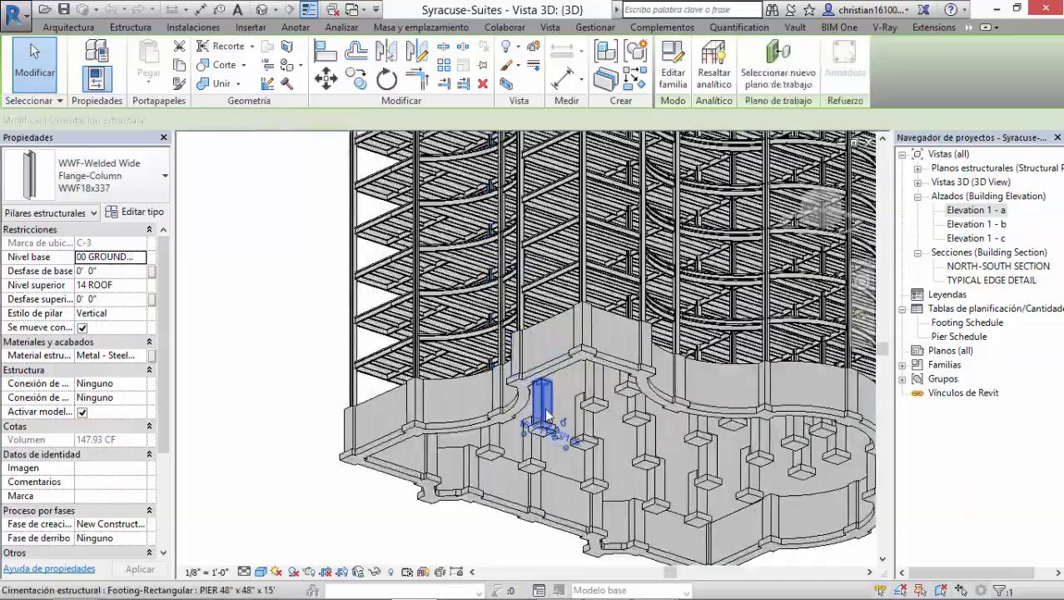
{"action": "middle_click_drag", "start_coordinate": [549, 417], "coordinate": [563, 435], "text": "shift"}
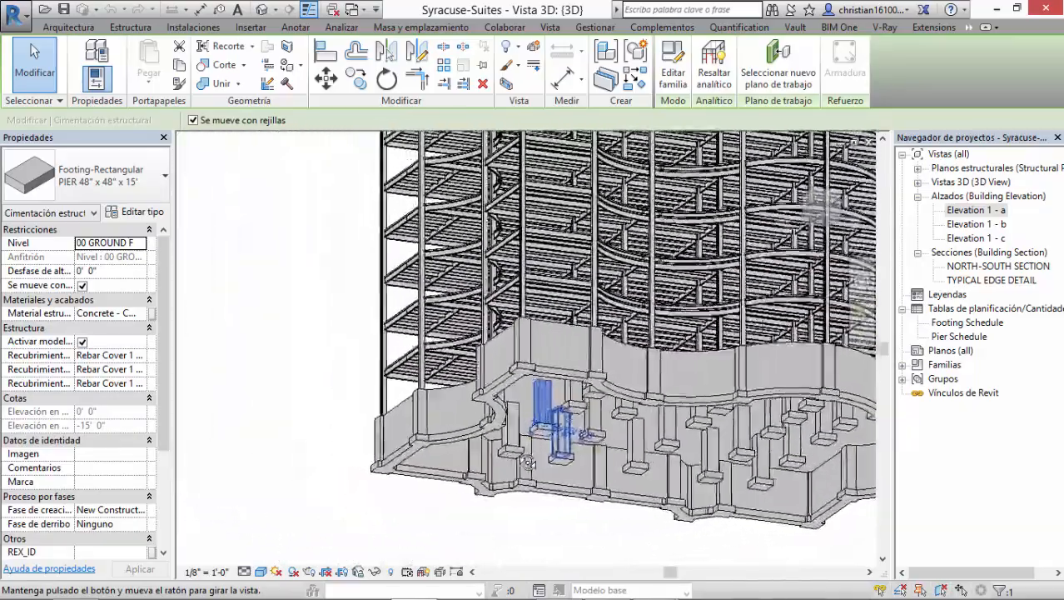
{"action": "scroll", "coordinate": [565, 421], "scroll_direction": "up", "scroll_amount": 5}
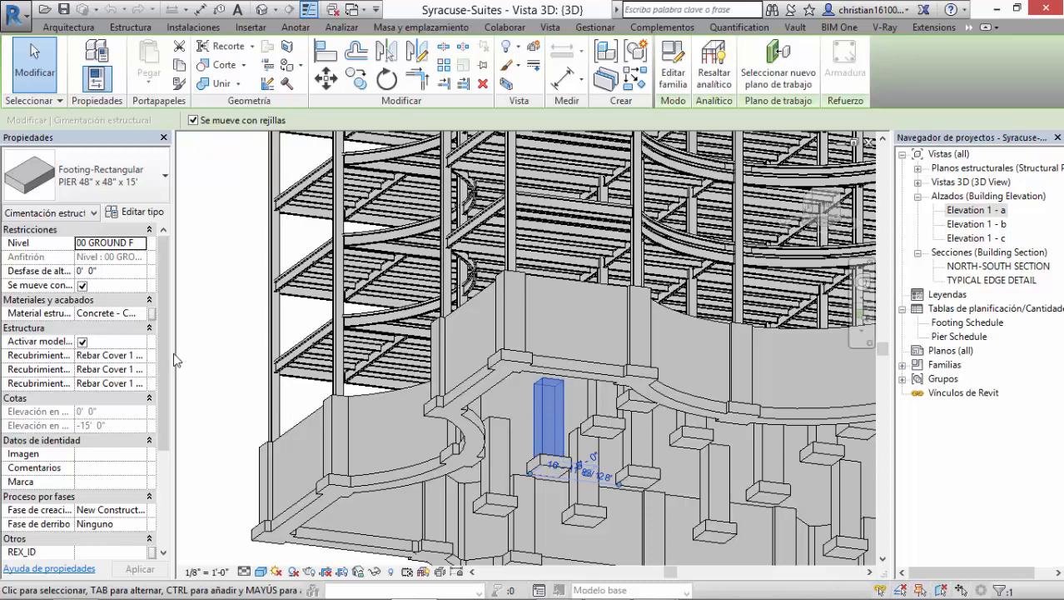
{"action": "left_click_drag", "start_coordinate": [176, 360], "coordinate": [222, 356]}
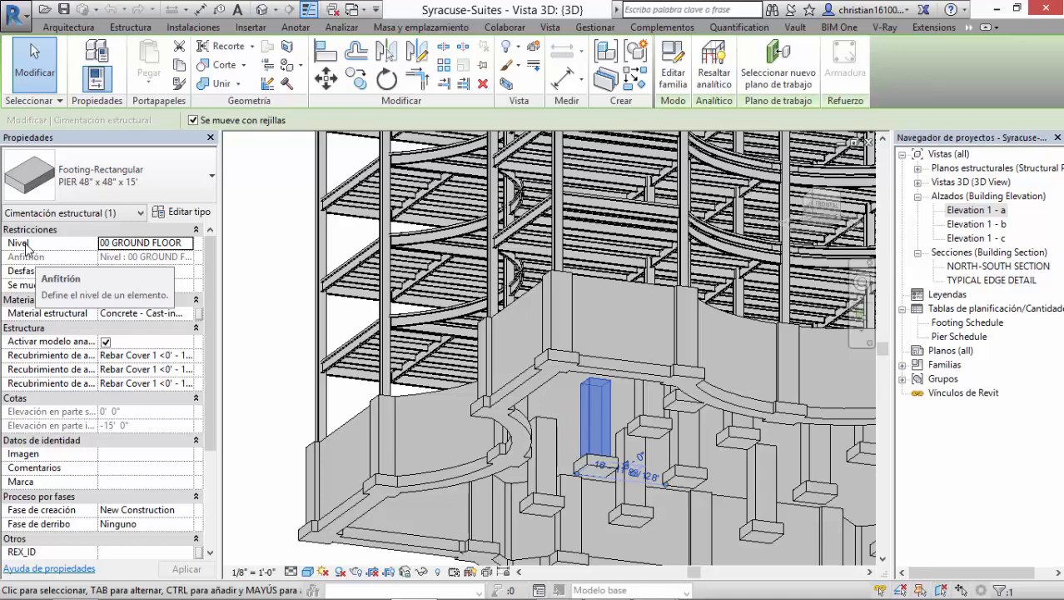
Step: Reopen the Elevation 1 - a view and examine the foundation between the T.O. Footing and ground floor levels
{"action": "double_click", "coordinate": [988, 212]}
{"action": "scroll", "coordinate": [658, 333], "scroll_direction": "down", "scroll_amount": 2}
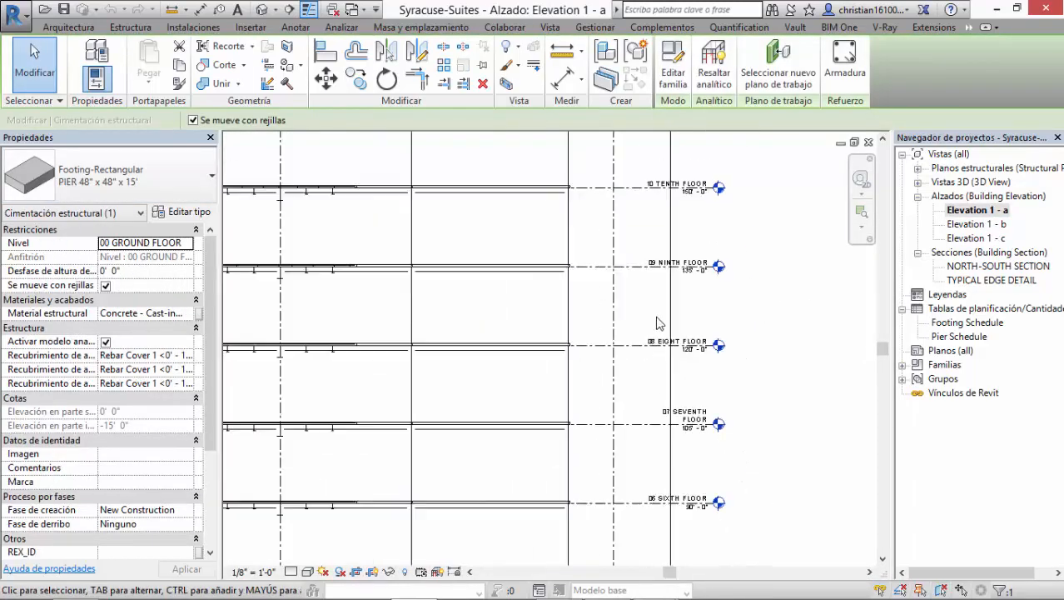
{"action": "scroll", "coordinate": [660, 324], "scroll_direction": "down", "scroll_amount": 2}
{"action": "middle_click_drag", "start_coordinate": [657, 425], "coordinate": [633, 252]}
{"action": "middle_click_drag", "start_coordinate": [614, 442], "coordinate": [589, 257]}
{"action": "scroll", "coordinate": [623, 392], "scroll_direction": "up", "scroll_amount": 2}
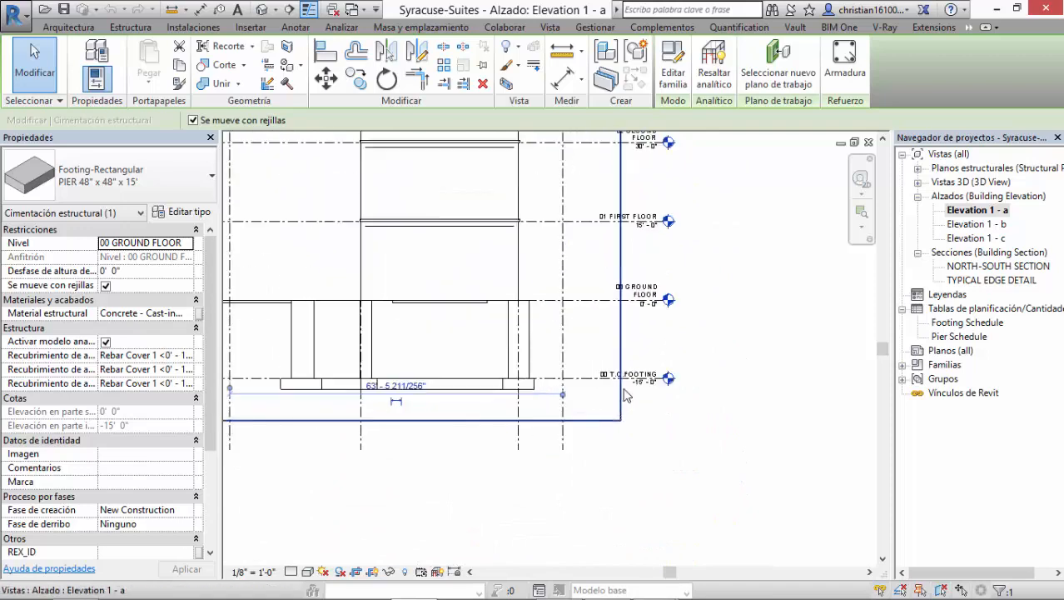
{"action": "scroll", "coordinate": [625, 391], "scroll_direction": "up", "scroll_amount": 3}
{"action": "scroll", "coordinate": [575, 347], "scroll_direction": "down", "scroll_amount": 2}
{"action": "middle_click_drag", "start_coordinate": [587, 335], "coordinate": [575, 462]}
{"action": "scroll", "coordinate": [546, 401], "scroll_direction": "down", "scroll_amount": 2}
{"action": "mouse_move", "coordinate": [558, 413]}
{"action": "middle_mouse_down"}
{"action": "mouse_move", "coordinate": [637, 347]}
{"action": "mouse_move", "coordinate": [654, 388]}
{"action": "mouse_move", "coordinate": [670, 401]}
{"action": "mouse_move", "coordinate": [679, 385]}
{"action": "middle_mouse_up"}
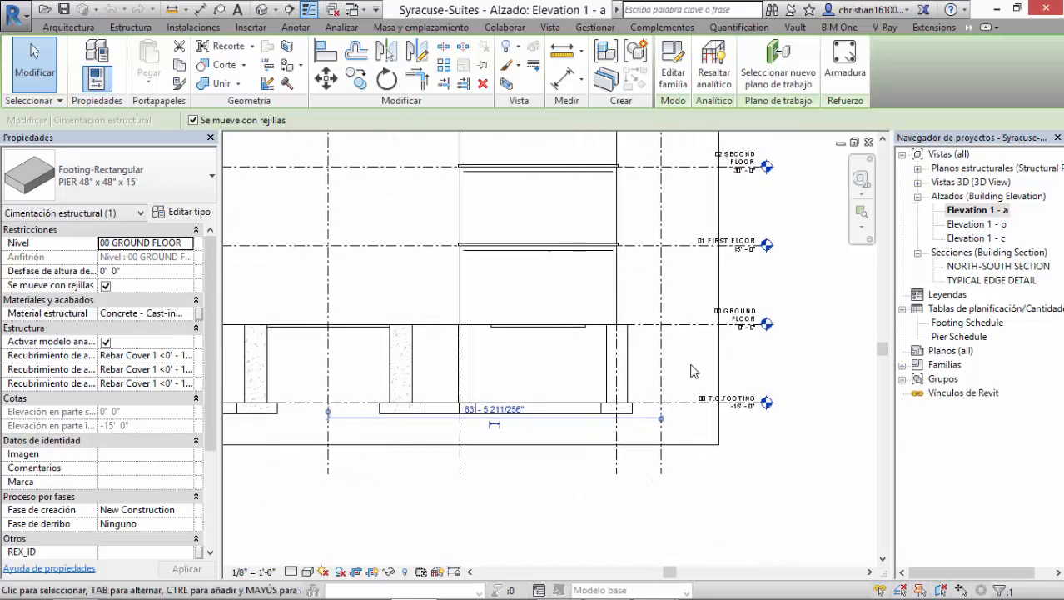
Step: Examine the level names and heights from the second floor up to the sixth floor
{"action": "middle_click_drag", "start_coordinate": [765, 379], "coordinate": [724, 460]}
{"action": "scroll", "coordinate": [664, 340], "scroll_direction": "up", "scroll_amount": 4}
{"action": "middle_click_drag", "start_coordinate": [682, 366], "coordinate": [656, 500]}
{"action": "middle_click_drag", "start_coordinate": [658, 337], "coordinate": [621, 506]}
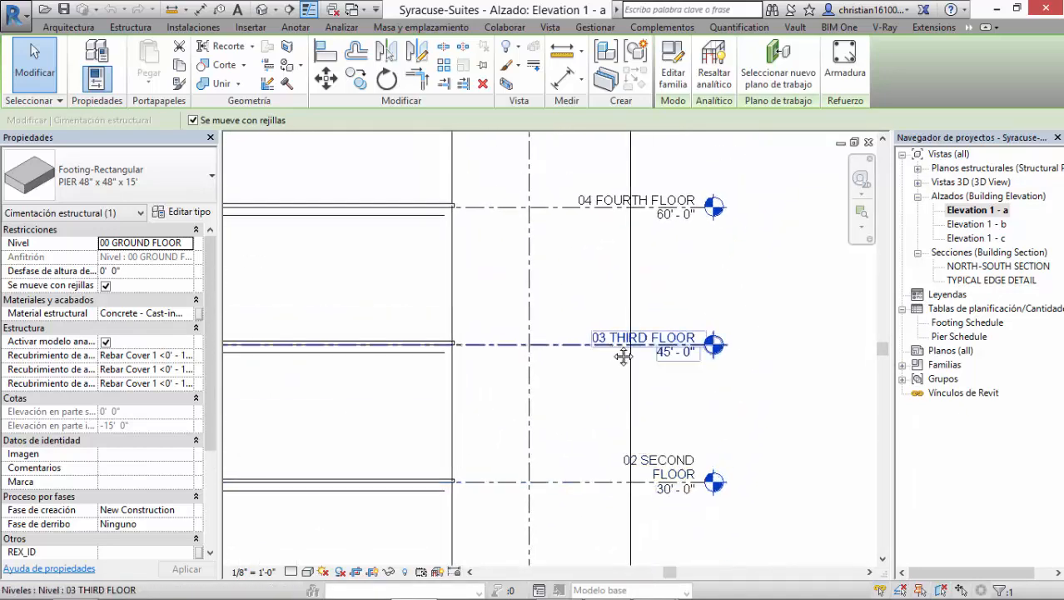
{"action": "middle_click_drag", "start_coordinate": [622, 356], "coordinate": [618, 475]}
{"action": "middle_click_drag", "start_coordinate": [699, 270], "coordinate": [685, 398]}
{"action": "middle_click_drag", "start_coordinate": [753, 381], "coordinate": [751, 373]}
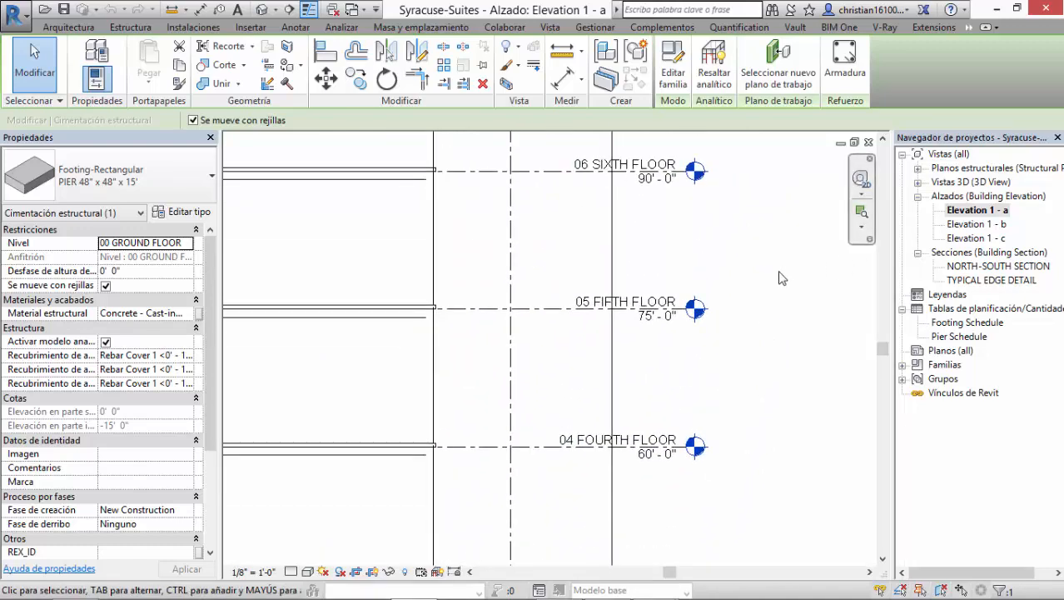
Step: Switch to the PowerPoint slide show and advance through the introduction slides on levels
{"action": "key", "text": "alt+Tab"}
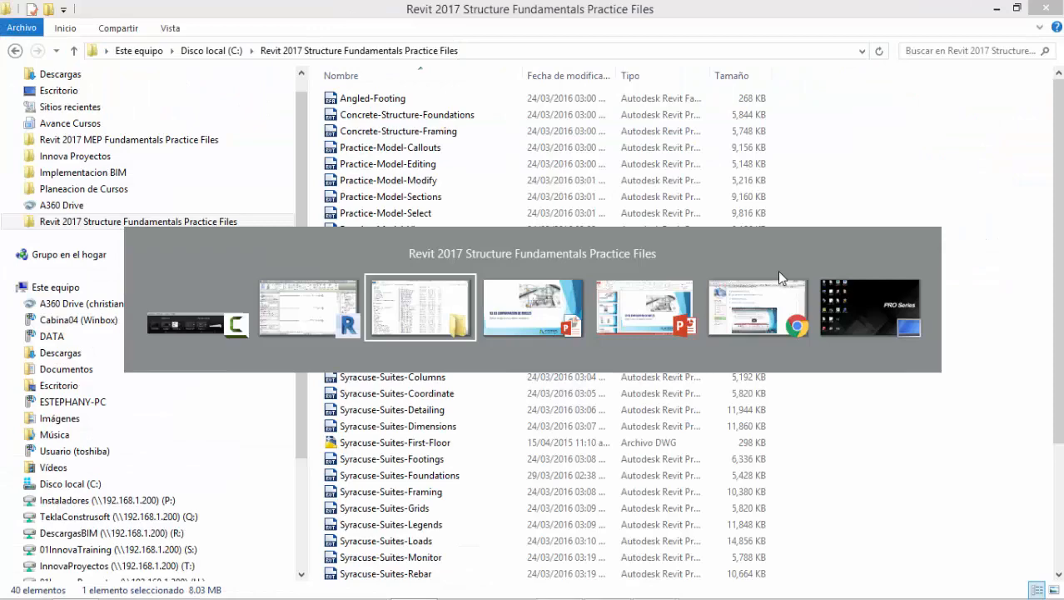
{"action": "key", "text": "alt+Tab"}
{"action": "left_click", "coordinate": [697, 281]}
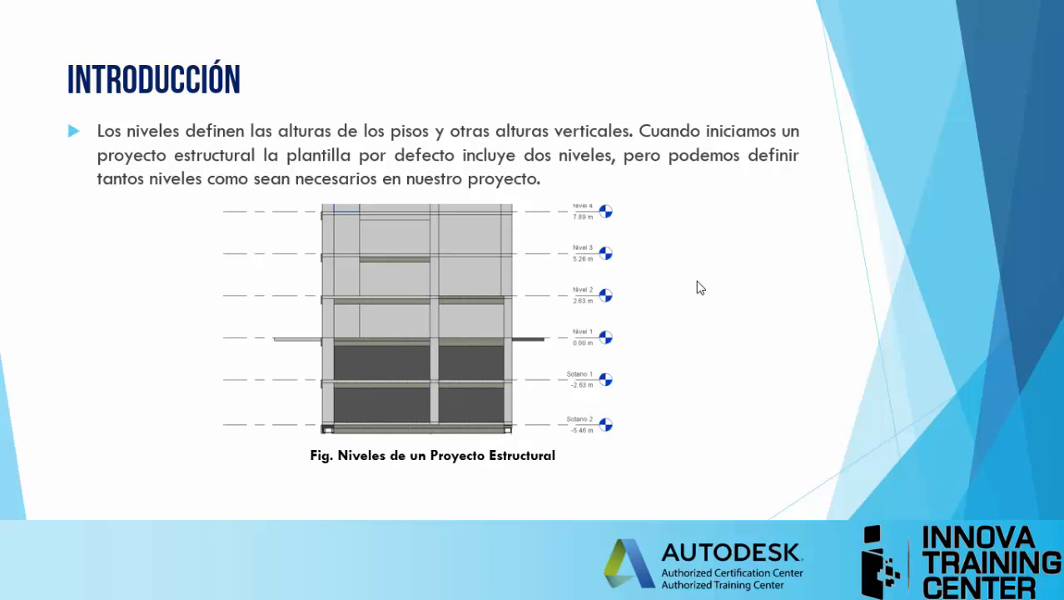
{"action": "left_click", "coordinate": [698, 281]}
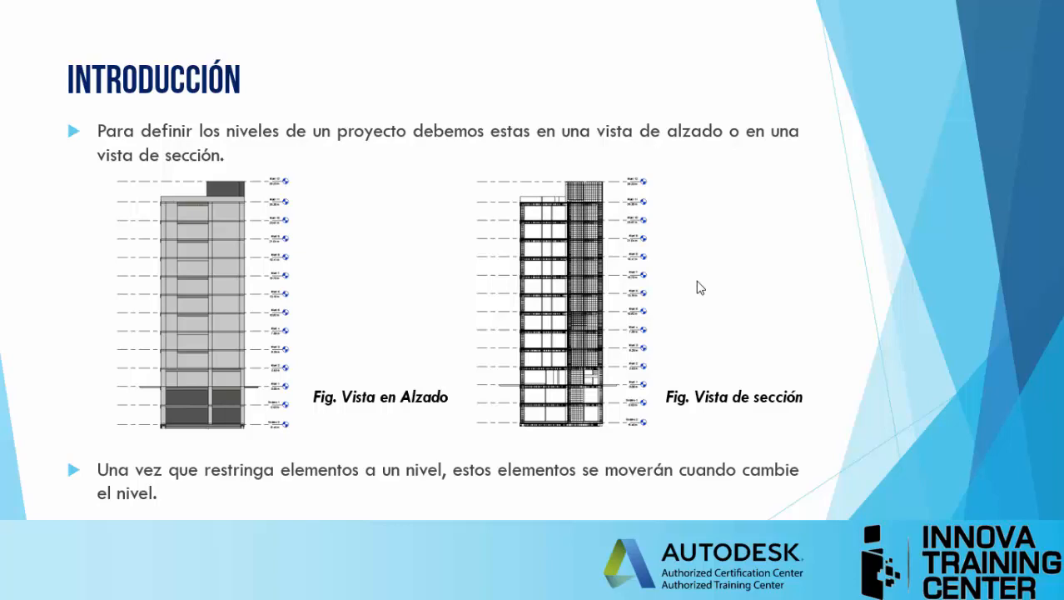
Step: Switch back to Revit, shade the Elevation 1 - a view and select the Foundation - 24" Concrete wall
{"action": "key", "text": "alt+Tab"}
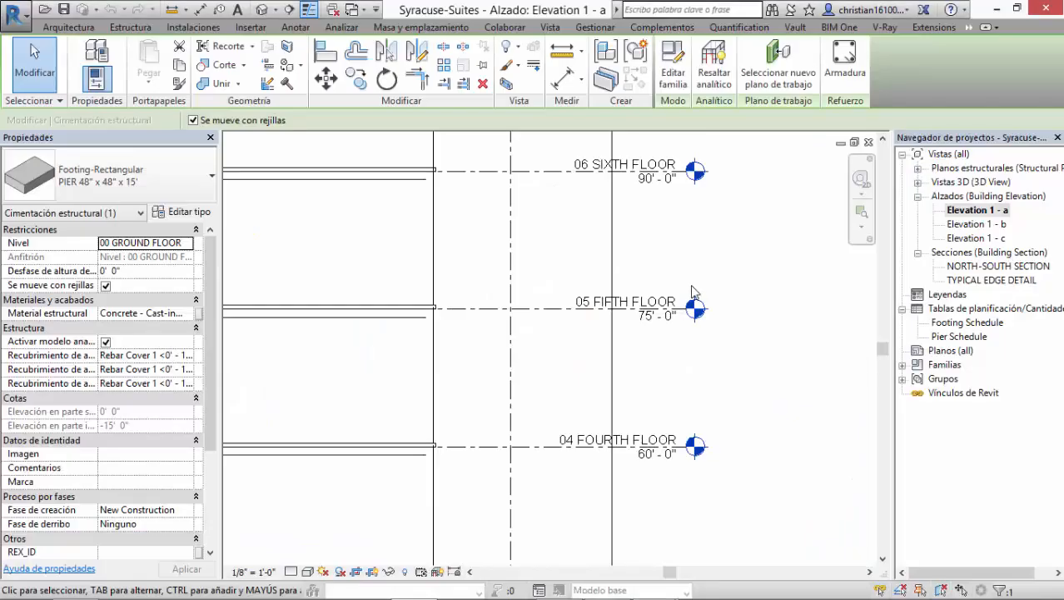
{"action": "scroll", "coordinate": [602, 356], "scroll_direction": "down", "scroll_amount": 5}
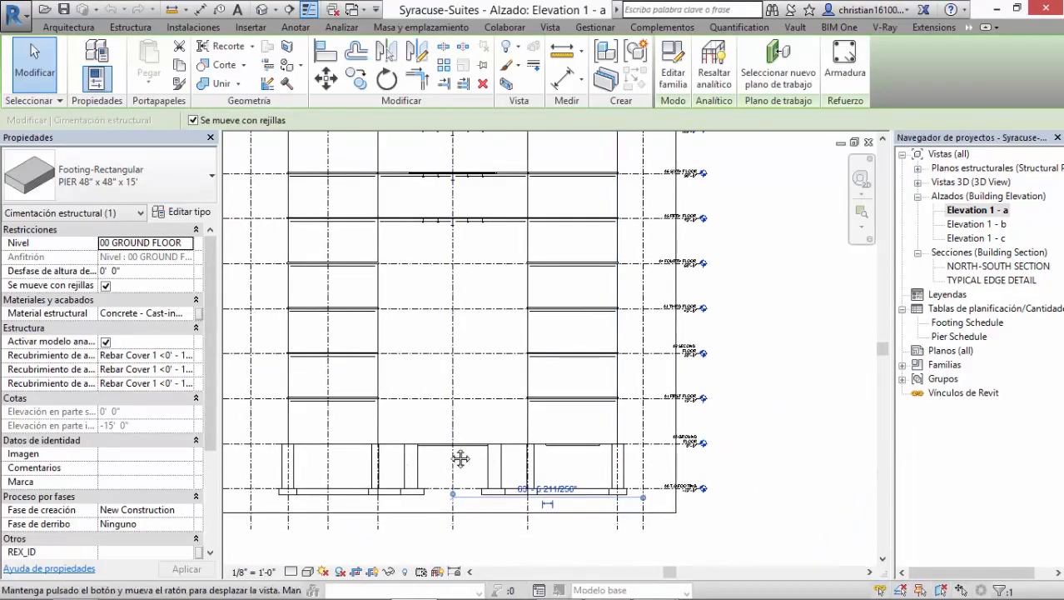
{"action": "scroll", "coordinate": [540, 392], "scroll_direction": "up", "scroll_amount": 4}
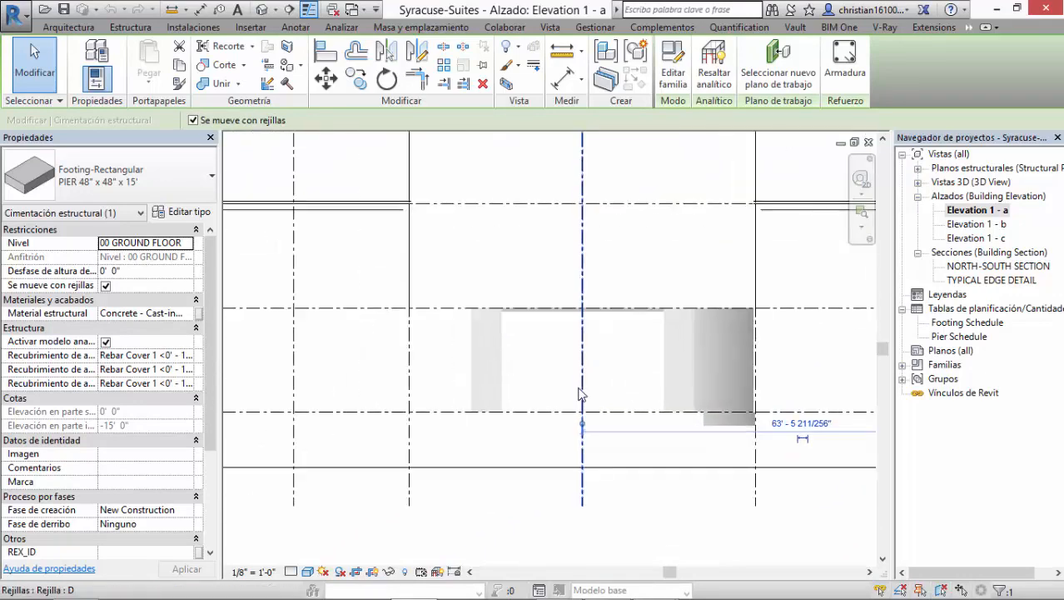
{"action": "left_click", "coordinate": [502, 361]}
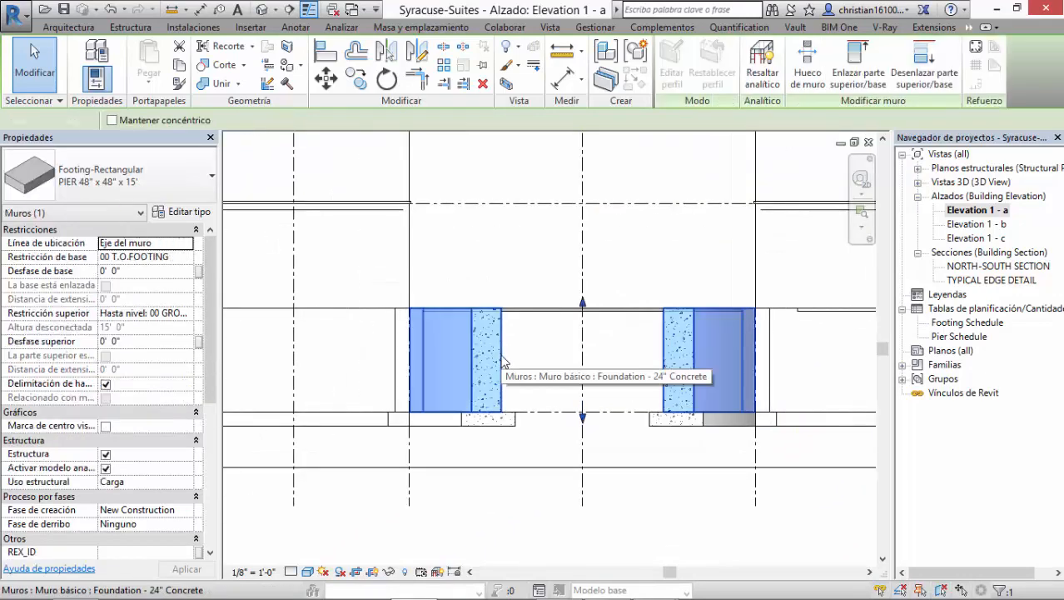
{"action": "scroll", "coordinate": [601, 342], "scroll_direction": "down", "scroll_amount": 3}
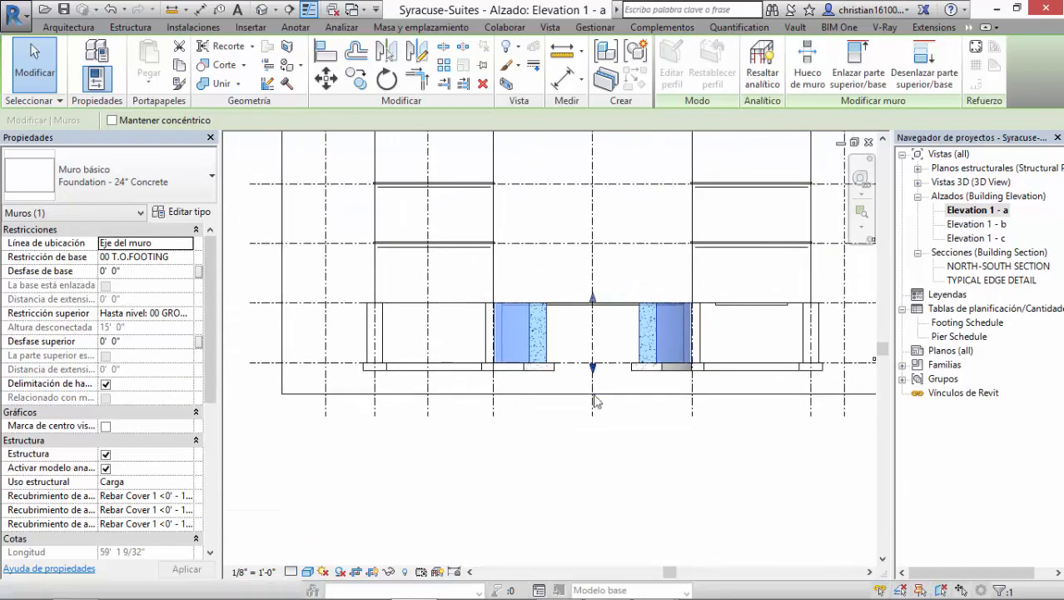
Step: Examine the T.O. Footing level marker and its height relative to the foundation wall and ground floor
{"action": "middle_click_drag", "start_coordinate": [572, 429], "coordinate": [471, 458]}
{"action": "middle_click_drag", "start_coordinate": [822, 428], "coordinate": [679, 424]}
{"action": "scroll", "coordinate": [658, 392], "scroll_direction": "up", "scroll_amount": 2}
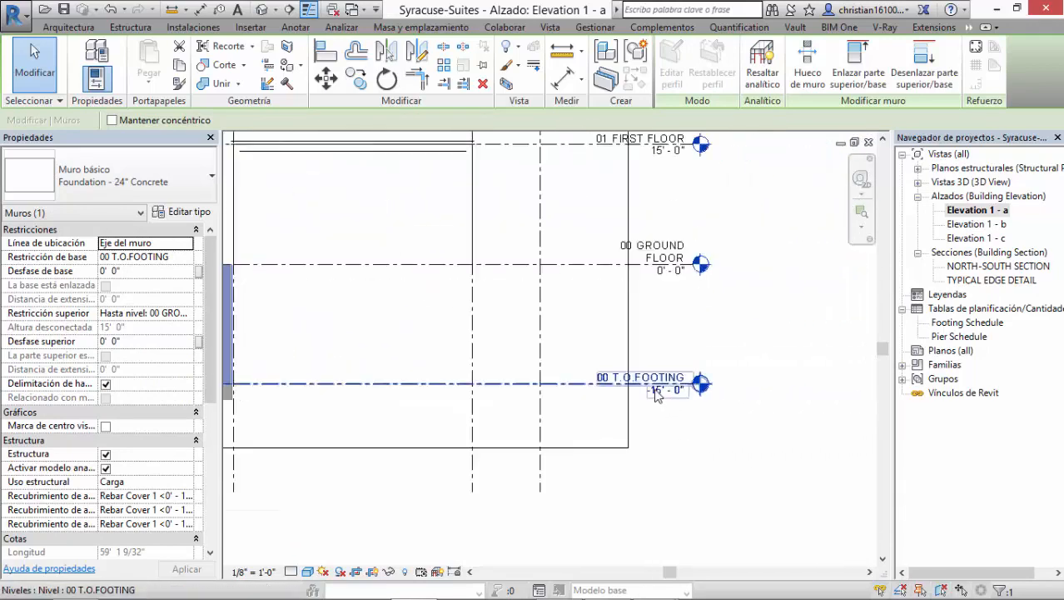
{"action": "scroll", "coordinate": [656, 394], "scroll_direction": "up", "scroll_amount": 1}
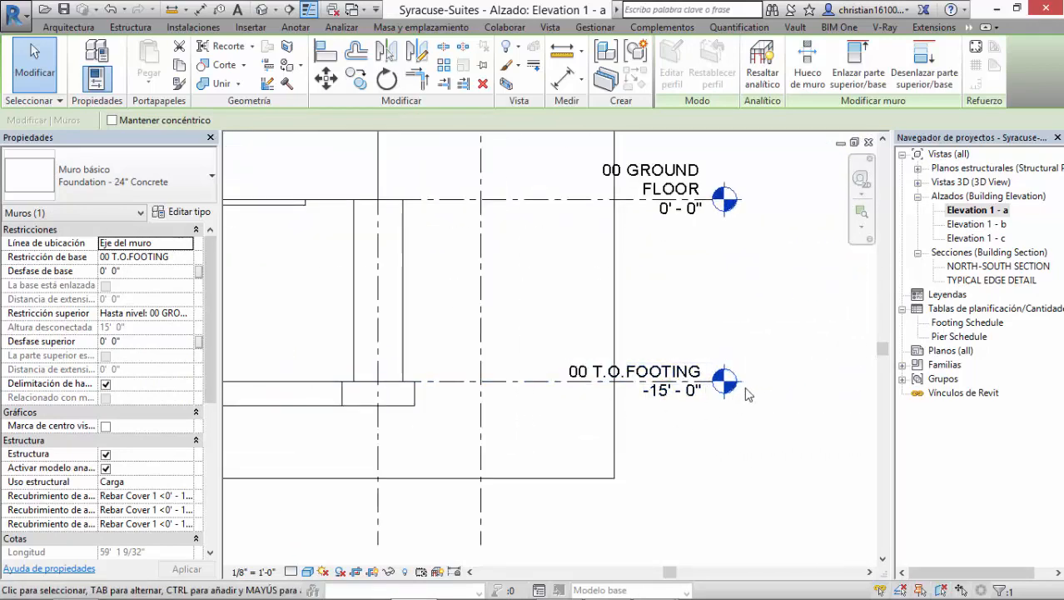
{"action": "scroll", "coordinate": [731, 347], "scroll_direction": "down", "scroll_amount": 2}
{"action": "middle_click_drag", "start_coordinate": [622, 385], "coordinate": [739, 373]}
{"action": "mouse_move", "coordinate": [583, 410]}
{"action": "middle_mouse_down"}
{"action": "mouse_move", "coordinate": [553, 412]}
{"action": "mouse_move", "coordinate": [567, 404]}
{"action": "middle_mouse_up"}
{"action": "middle_click_drag", "start_coordinate": [676, 399], "coordinate": [599, 407]}
{"action": "scroll", "coordinate": [712, 362], "scroll_direction": "up", "scroll_amount": 4}
{"action": "middle_click_drag", "start_coordinate": [744, 403], "coordinate": [717, 438]}
Step: Set the project's length units to meters rounded to two decimal places
{"action": "left_click", "coordinate": [696, 481]}
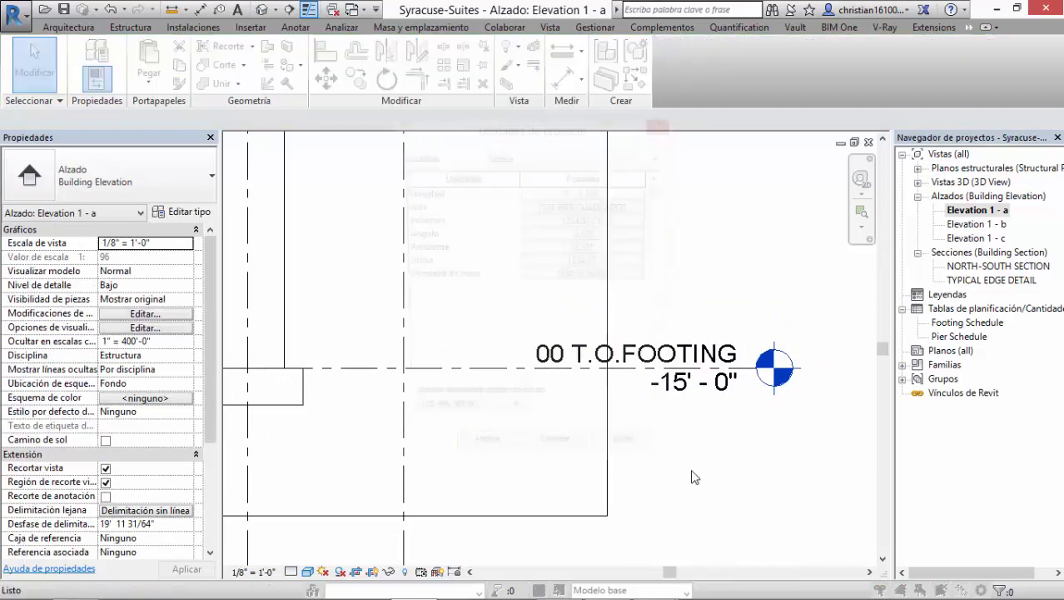
{"action": "key", "text": "u"}
{"action": "key", "text": "n"}
{"action": "left_click", "coordinate": [584, 198]}
{"action": "left_click", "coordinate": [617, 220]}
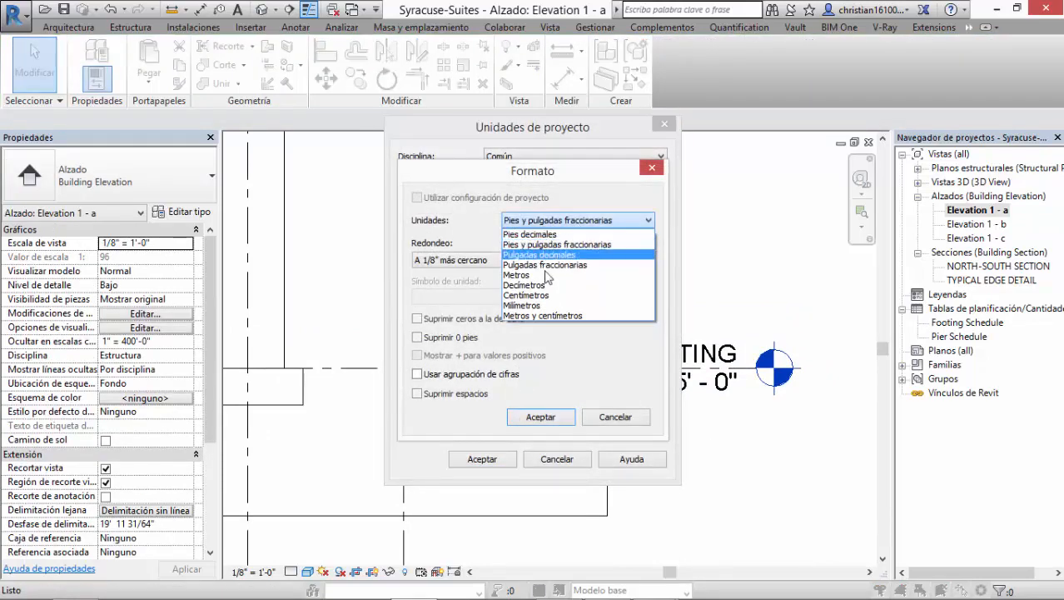
{"action": "left_click", "coordinate": [582, 273]}
{"action": "left_click", "coordinate": [466, 259]}
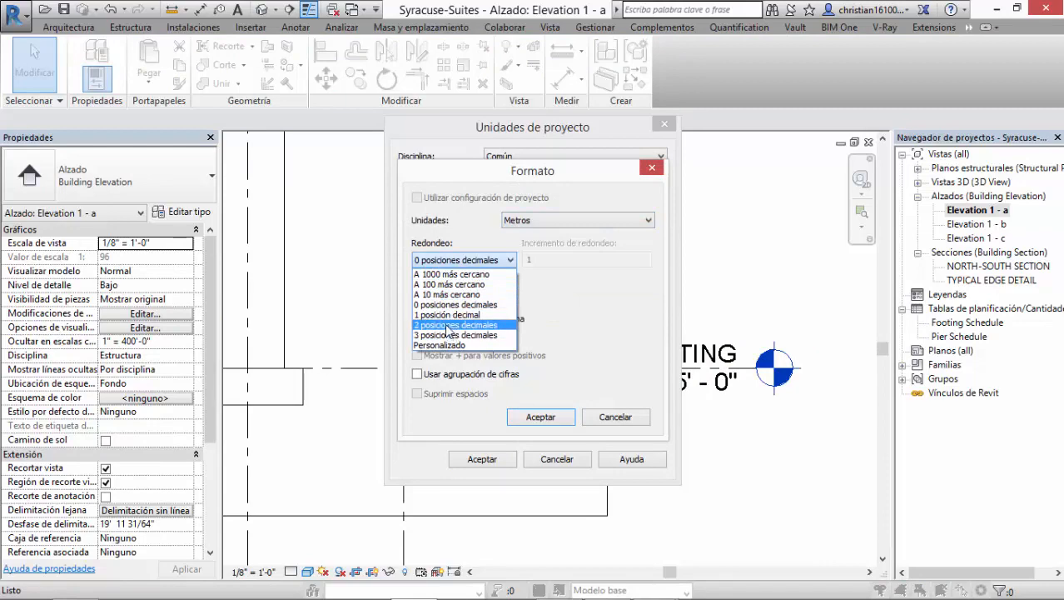
{"action": "left_click", "coordinate": [450, 325]}
{"action": "left_click", "coordinate": [541, 417]}
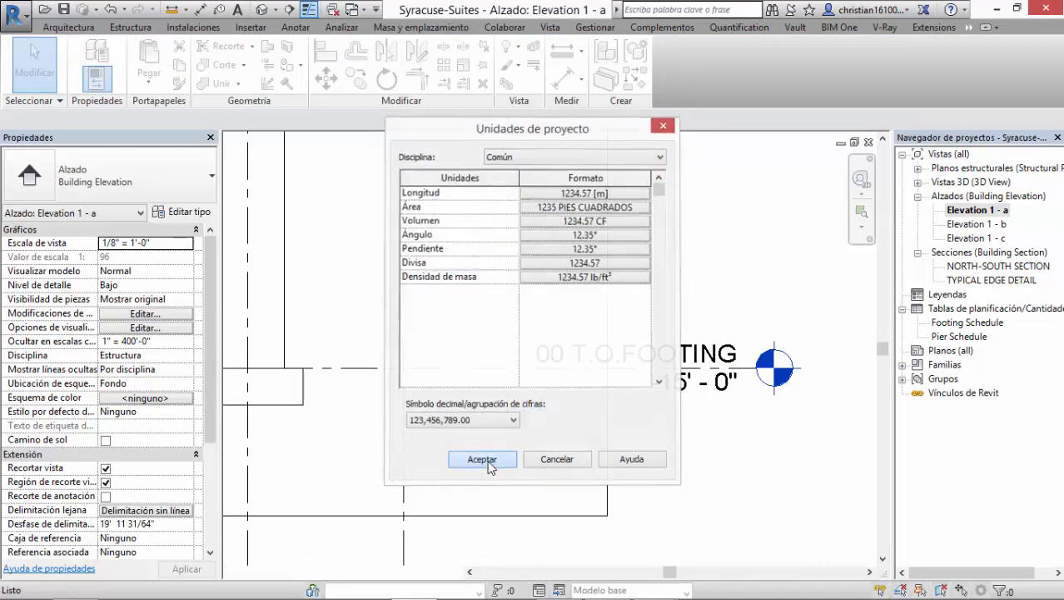
{"action": "left_click", "coordinate": [484, 459]}
Step: Select the Foundation - 24" Concrete wall to review its base and top level constraints
{"action": "scroll", "coordinate": [712, 433], "scroll_direction": "down", "scroll_amount": 3}
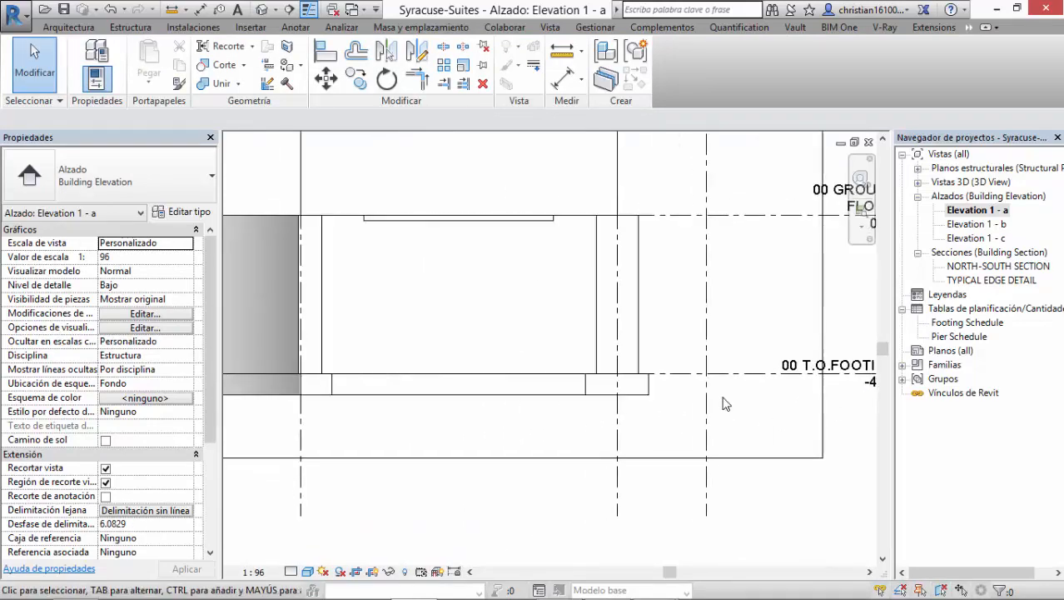
{"action": "middle_click_drag", "start_coordinate": [588, 363], "coordinate": [610, 368]}
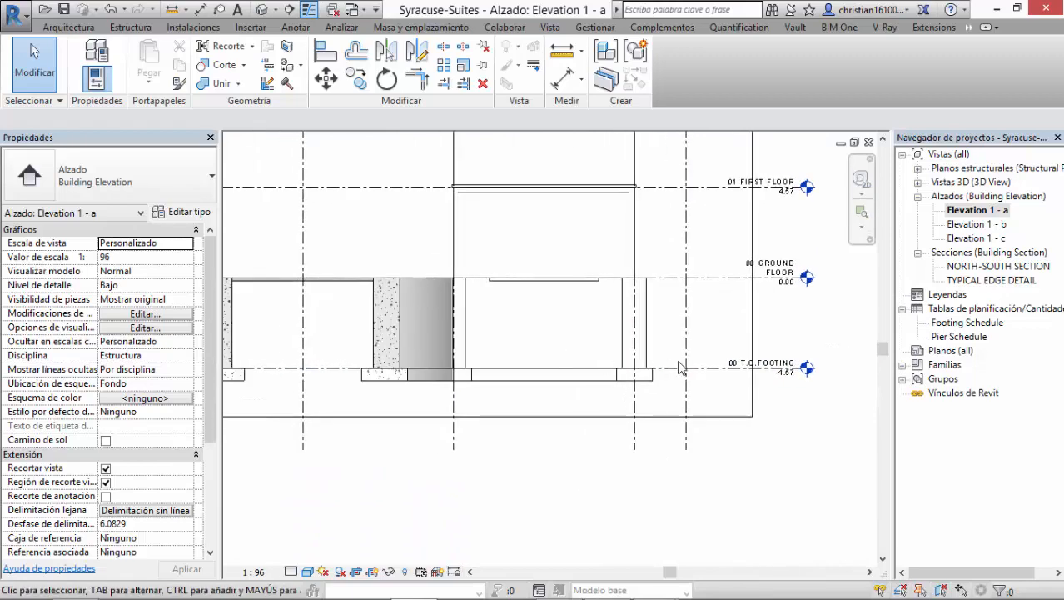
{"action": "middle_click_drag", "start_coordinate": [734, 381], "coordinate": [705, 376]}
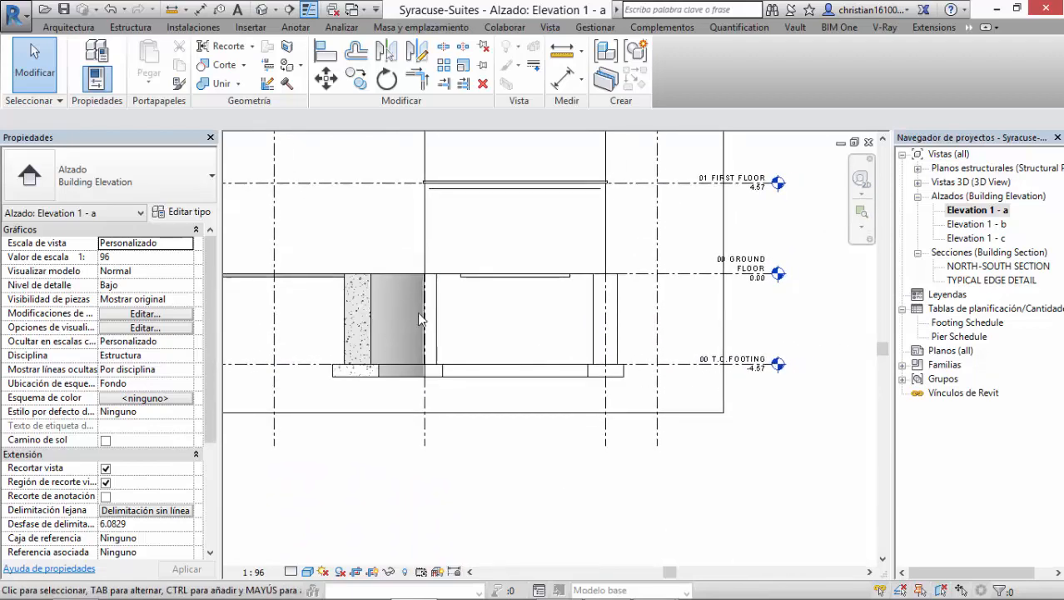
{"action": "left_click", "coordinate": [370, 304]}
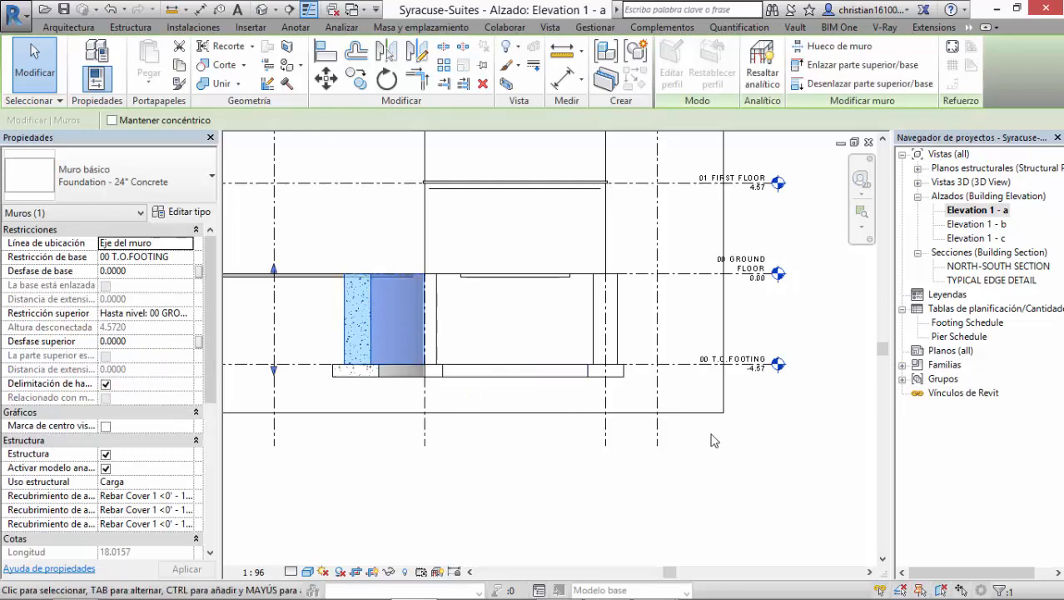
Step: Set the elevation of the 00 T.O.FOOTING level to -5.50 m
{"action": "left_click", "coordinate": [698, 374]}
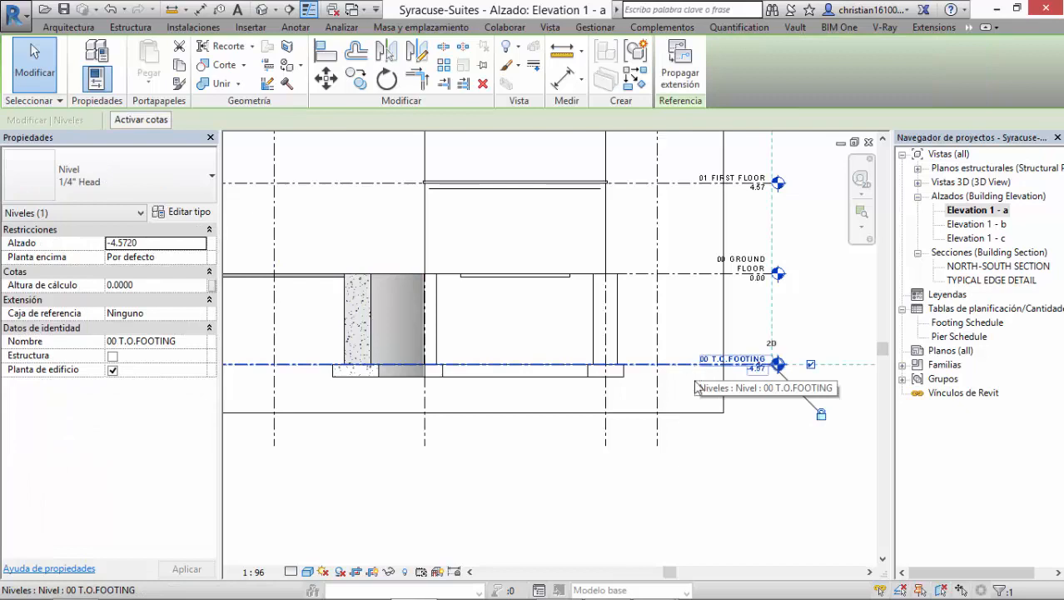
{"action": "scroll", "coordinate": [796, 376], "scroll_direction": "up", "scroll_amount": 5}
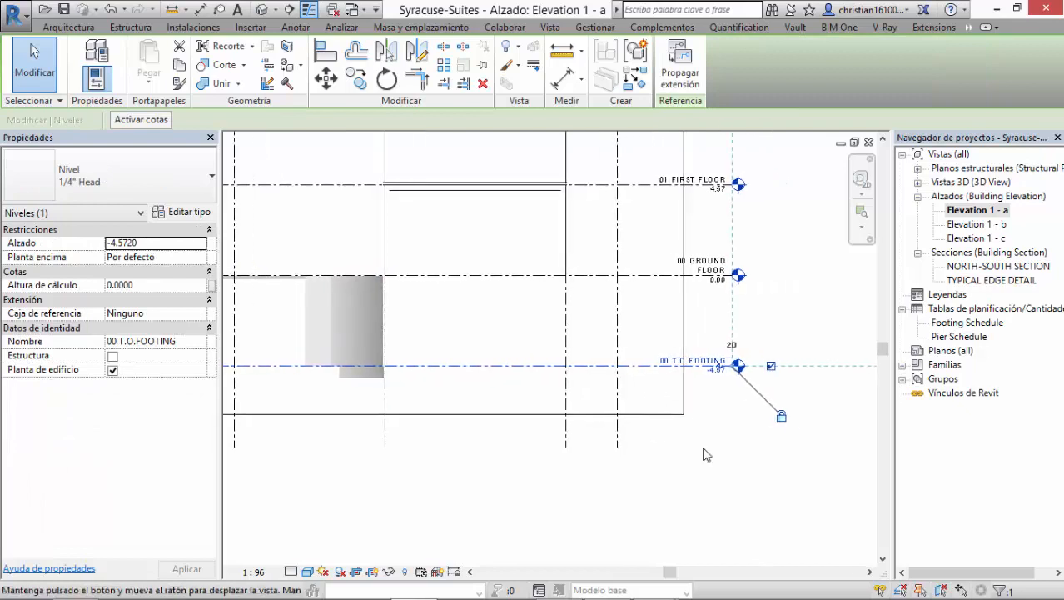
{"action": "left_click", "coordinate": [723, 364]}
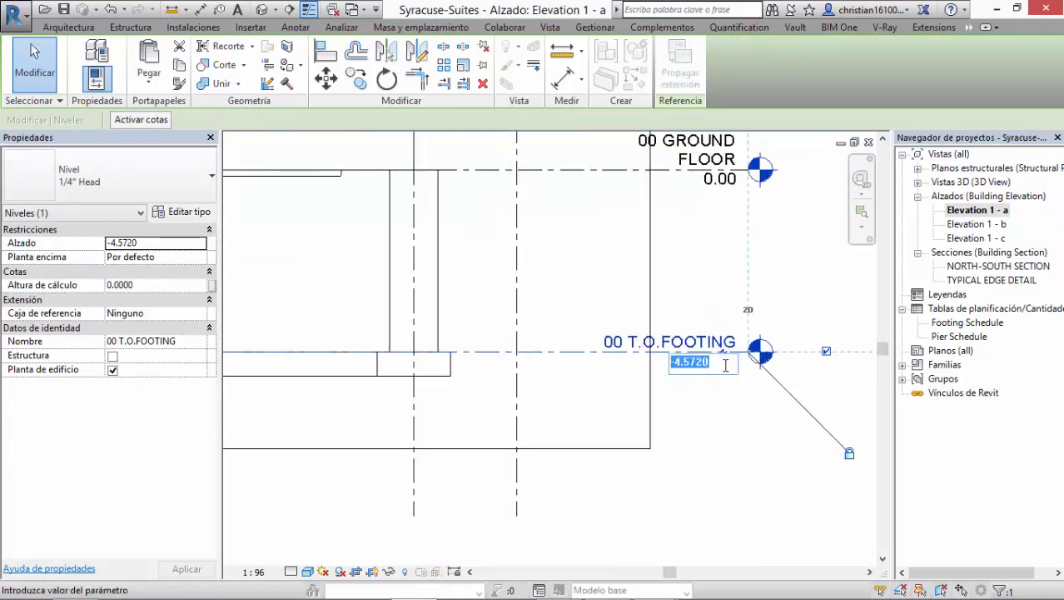
{"action": "type", "text": "-"}
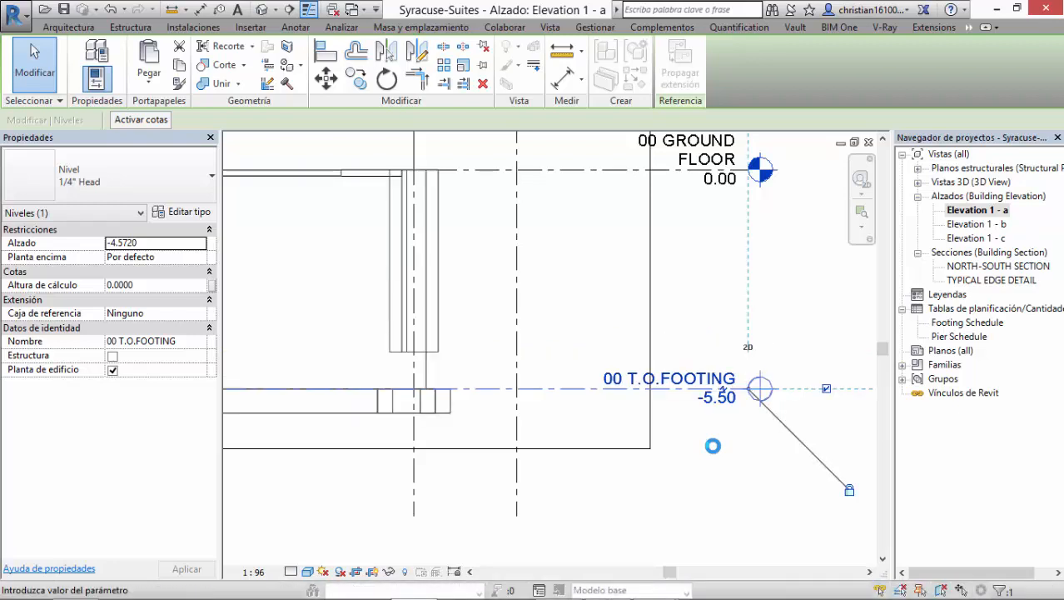
Step: Select the PIER 48" x 48" x 15' footing beside the foundation wall to inspect its level constraint
{"action": "scroll", "coordinate": [711, 453], "scroll_direction": "down", "scroll_amount": 2}
{"action": "middle_click_drag", "start_coordinate": [640, 456], "coordinate": [858, 465]}
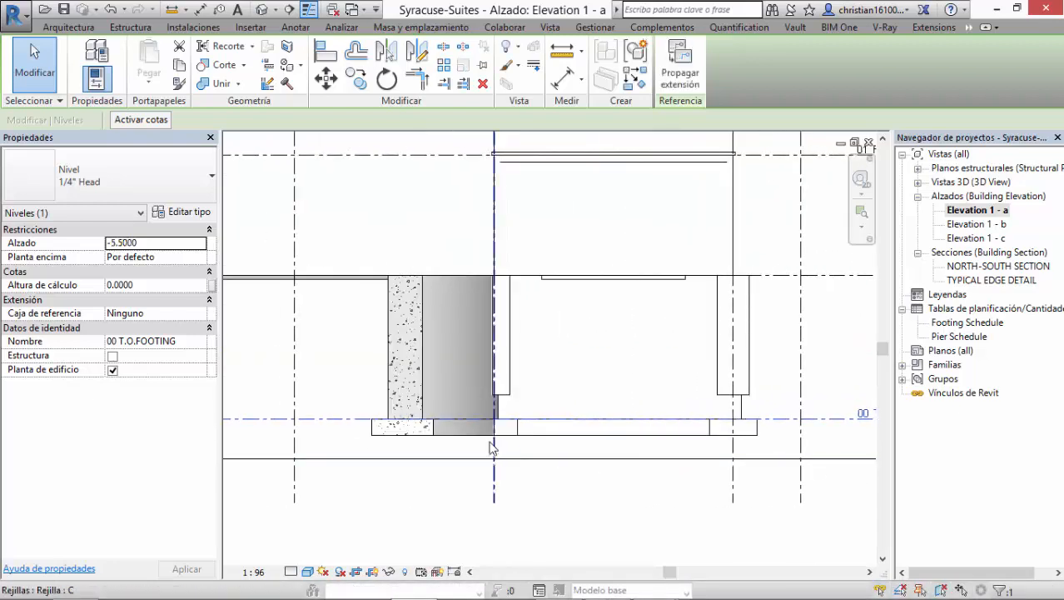
{"action": "scroll", "coordinate": [512, 396], "scroll_direction": "up", "scroll_amount": 2}
{"action": "left_click", "coordinate": [508, 393]}
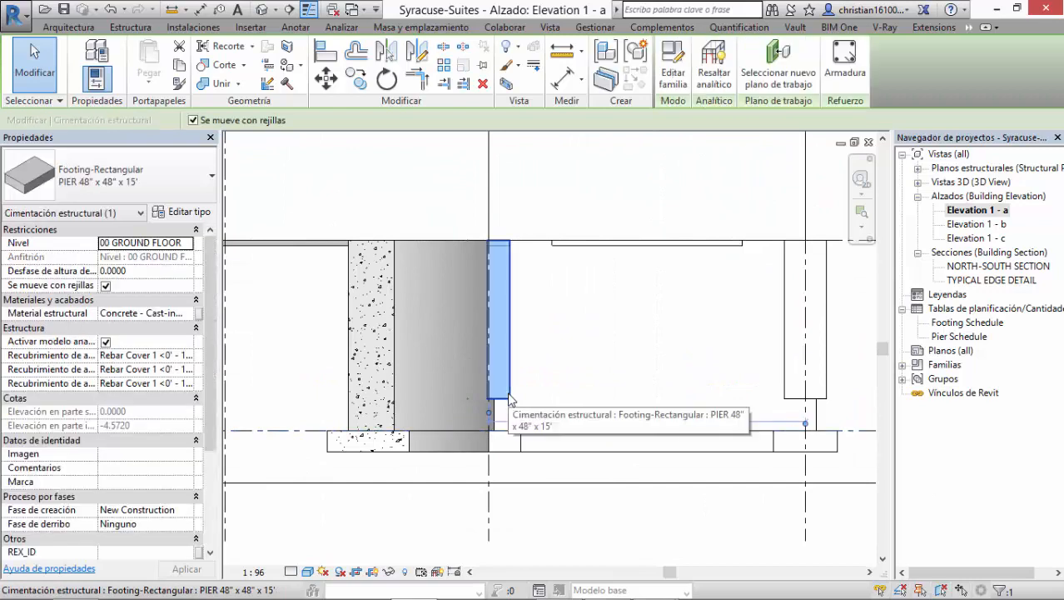
{"action": "middle_click_drag", "start_coordinate": [581, 416], "coordinate": [670, 401]}
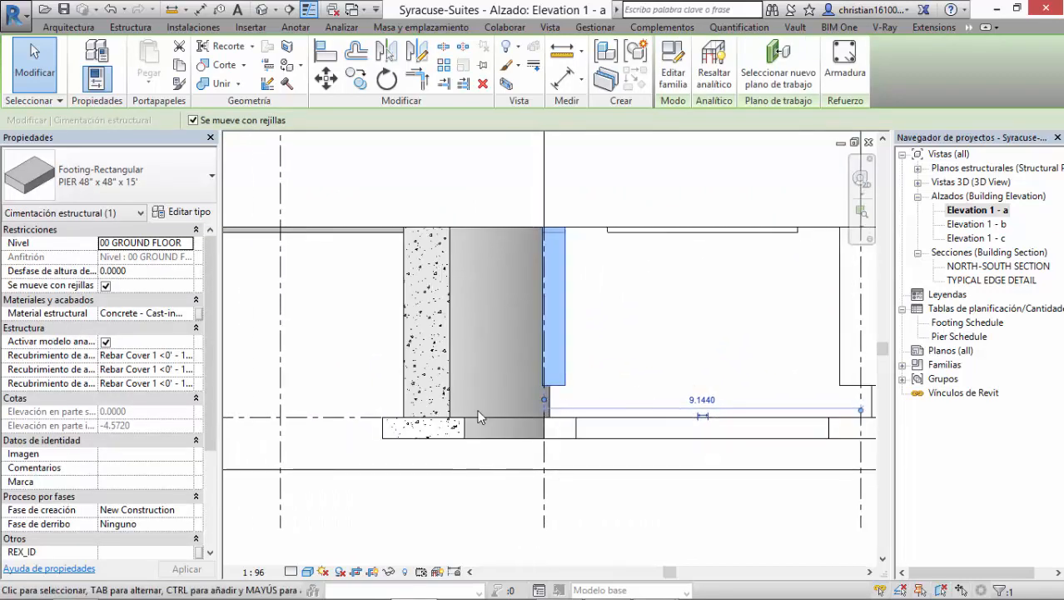
Step: Select the Foundation - 24" Concrete wall and examine its extent between the T.O. Footing and Ground Floor levels
{"action": "left_click", "coordinate": [413, 360]}
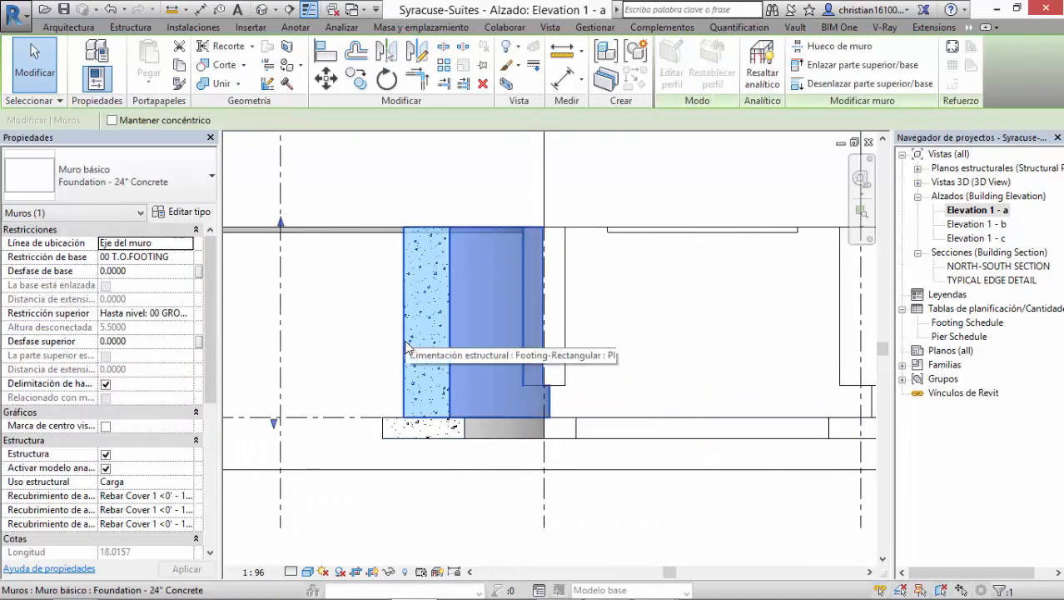
{"action": "scroll", "coordinate": [566, 444], "scroll_direction": "down", "scroll_amount": 1}
{"action": "middle_click_drag", "start_coordinate": [598, 453], "coordinate": [821, 415]}
{"action": "scroll", "coordinate": [534, 366], "scroll_direction": "down", "scroll_amount": 1}
{"action": "middle_click_drag", "start_coordinate": [534, 366], "coordinate": [577, 369]}
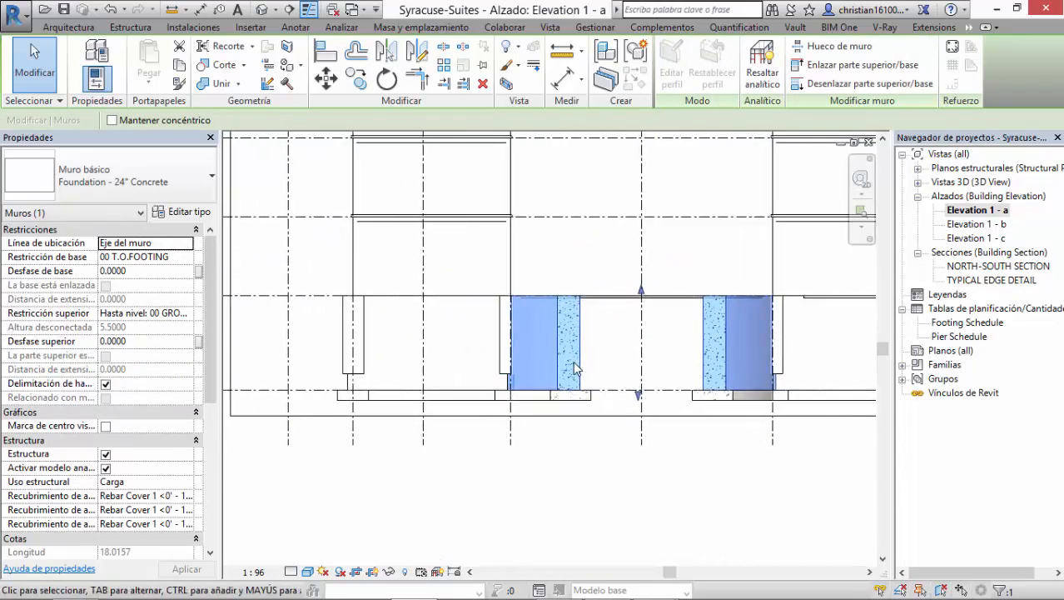
{"action": "middle_click_drag", "start_coordinate": [614, 440], "coordinate": [469, 463]}
{"action": "middle_click_drag", "start_coordinate": [710, 472], "coordinate": [677, 475]}
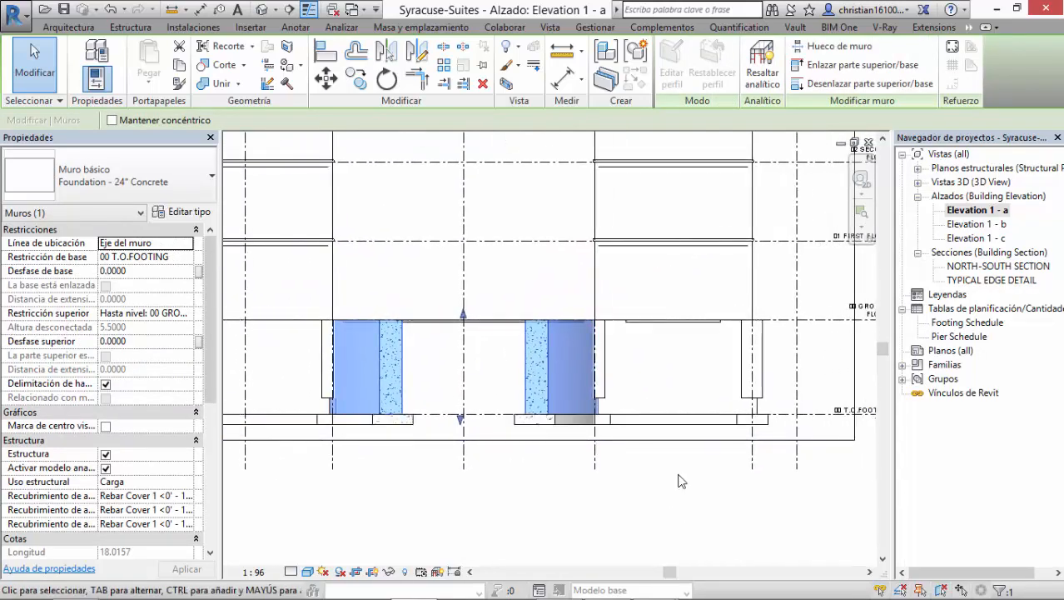
{"action": "middle_click_drag", "start_coordinate": [762, 478], "coordinate": [710, 496]}
{"action": "scroll", "coordinate": [752, 419], "scroll_direction": "up", "scroll_amount": 1}
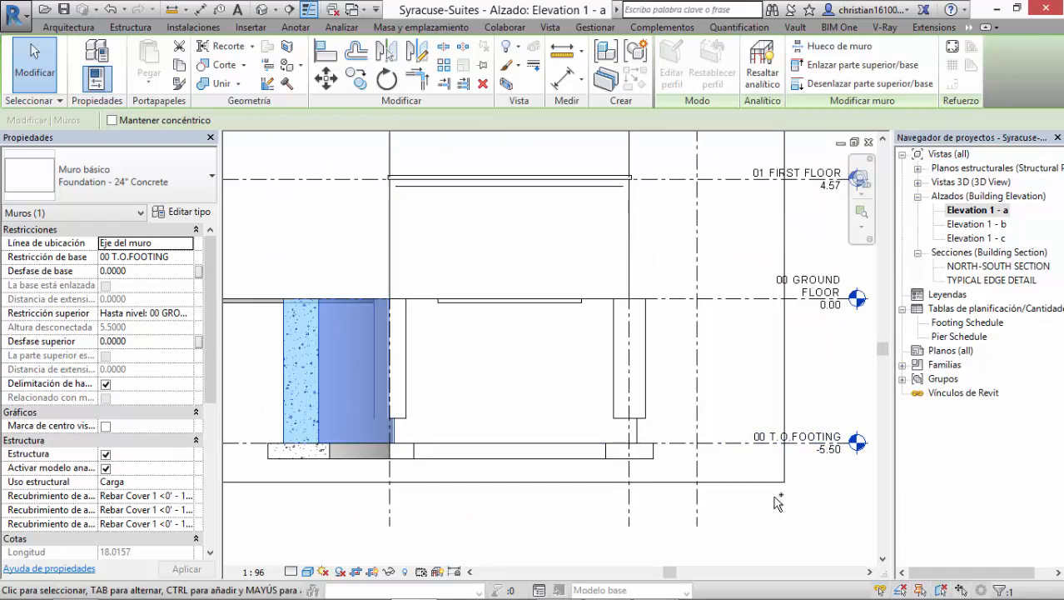
Step: Undo the T.O. Footing elevation change and select that level again
{"action": "key", "text": "ctrl+z"}
{"action": "scroll", "coordinate": [694, 485], "scroll_direction": "down", "scroll_amount": 1}
{"action": "middle_click_drag", "start_coordinate": [702, 498], "coordinate": [825, 497]}
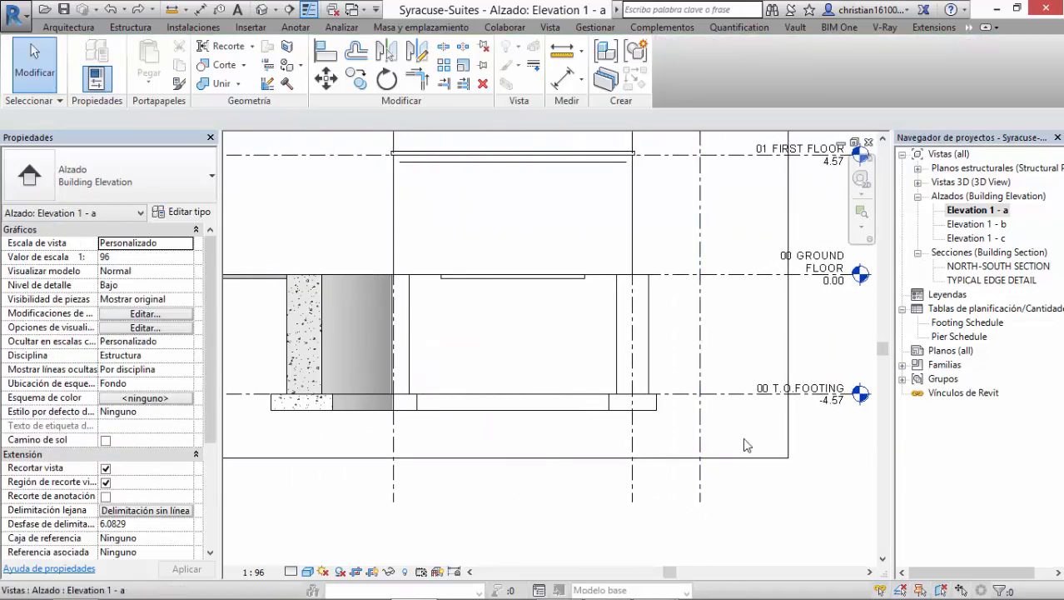
{"action": "left_click", "coordinate": [752, 398]}
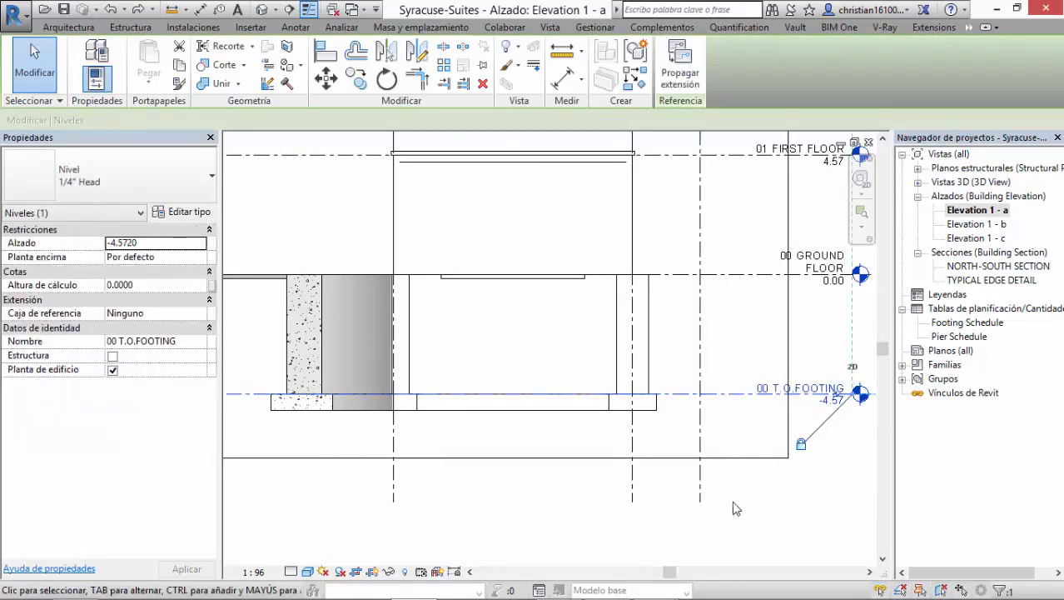
{"action": "middle_click_drag", "start_coordinate": [760, 514], "coordinate": [718, 514]}
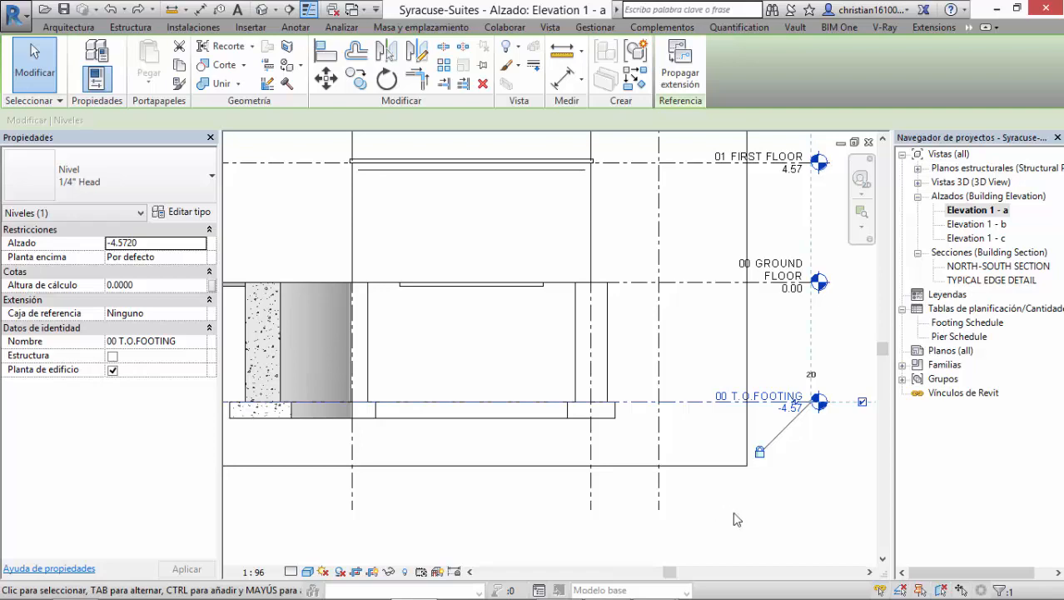
Step: Switch to the PowerPoint slide show and advance to the slide on how to create levels
{"action": "key", "text": "alt+Tab"}
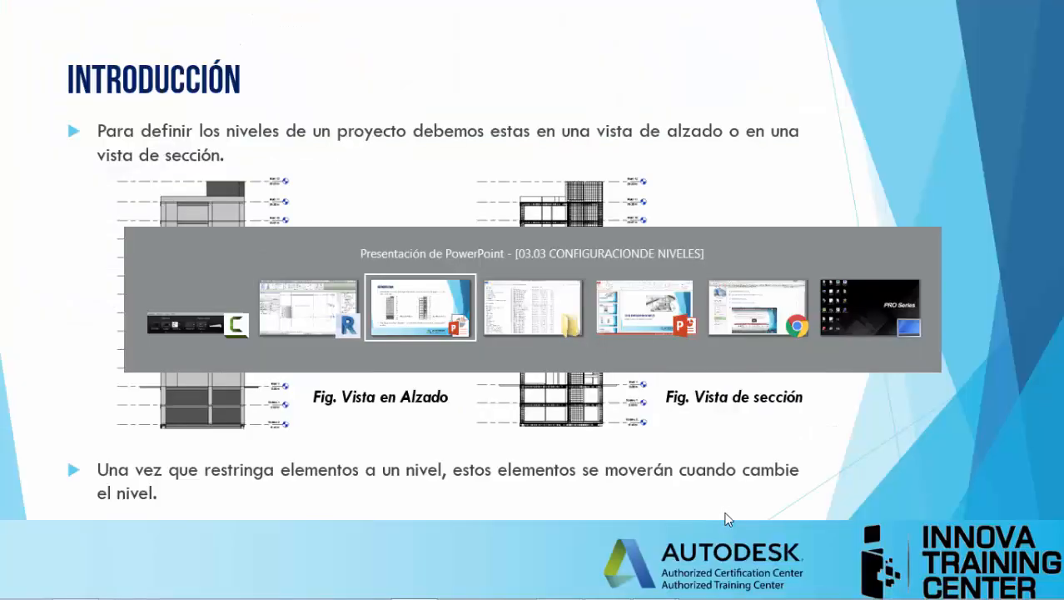
{"action": "left_click", "coordinate": [590, 451]}
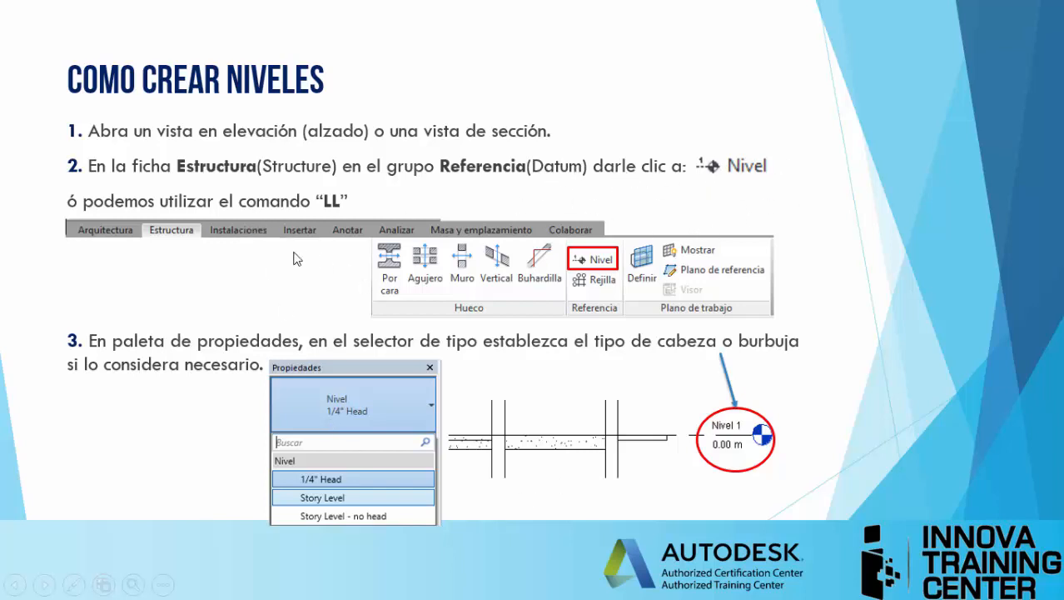
Step: Switch back to Revit and close the Syracuse-Suites project without saving the changes
{"action": "key", "text": "alt+Tab"}
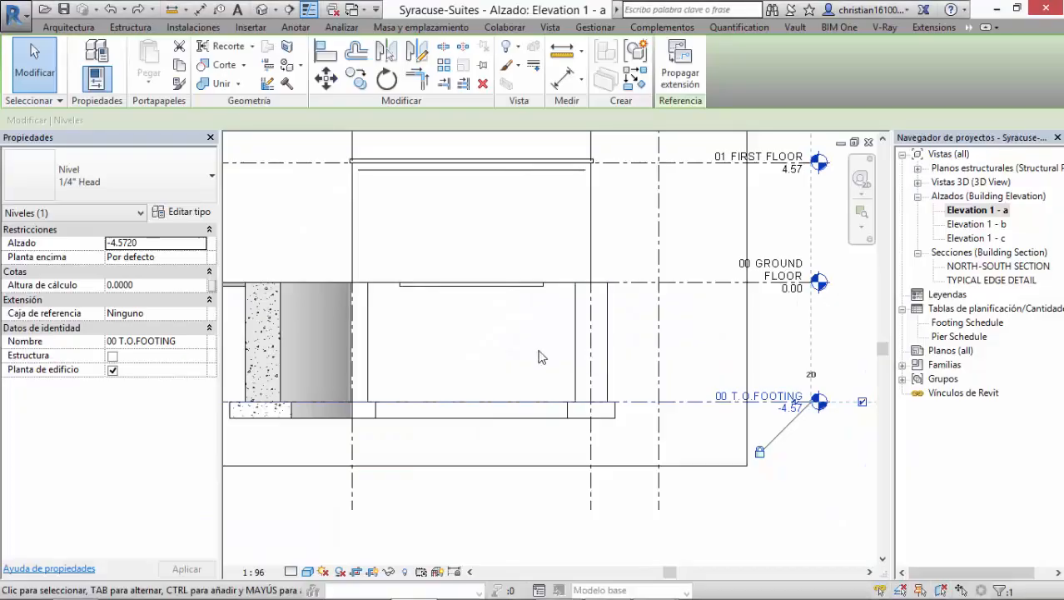
{"action": "scroll", "coordinate": [693, 378], "scroll_direction": "down", "scroll_amount": 4}
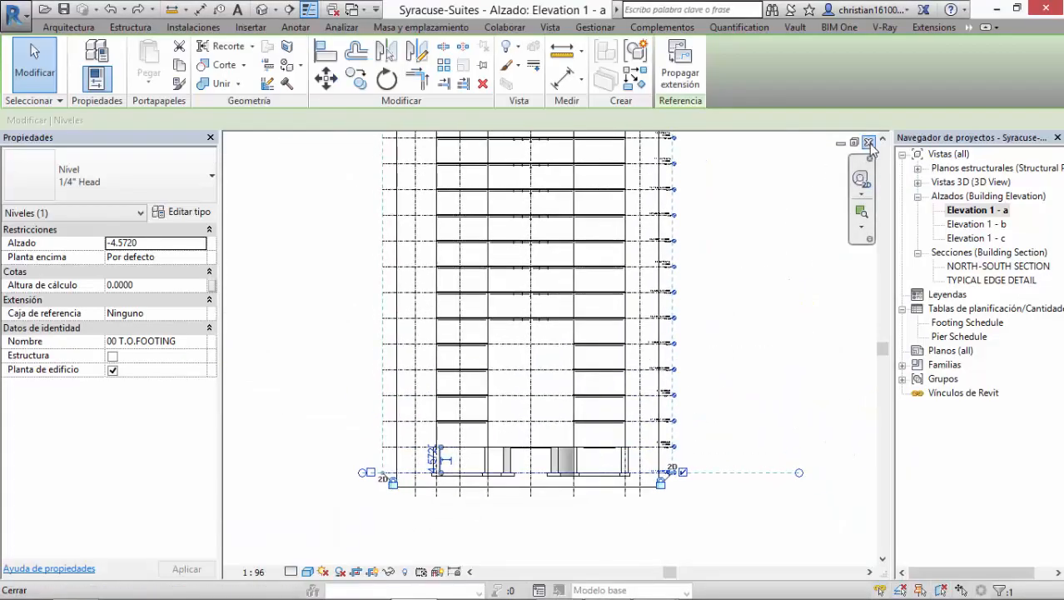
{"action": "left_click", "coordinate": [869, 142]}
{"action": "left_click", "coordinate": [869, 143]}
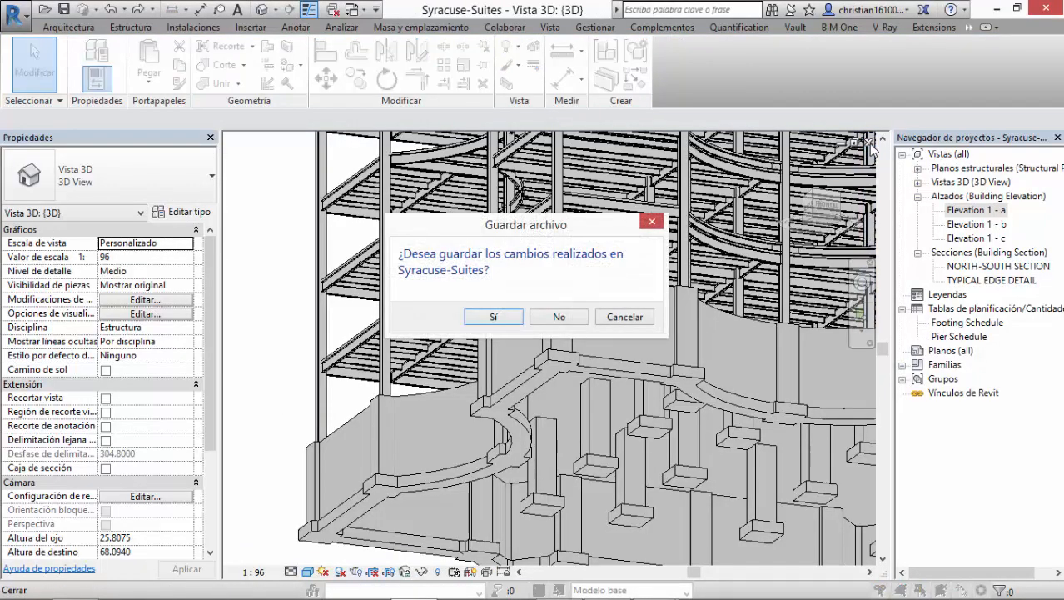
{"action": "left_click", "coordinate": [558, 317]}
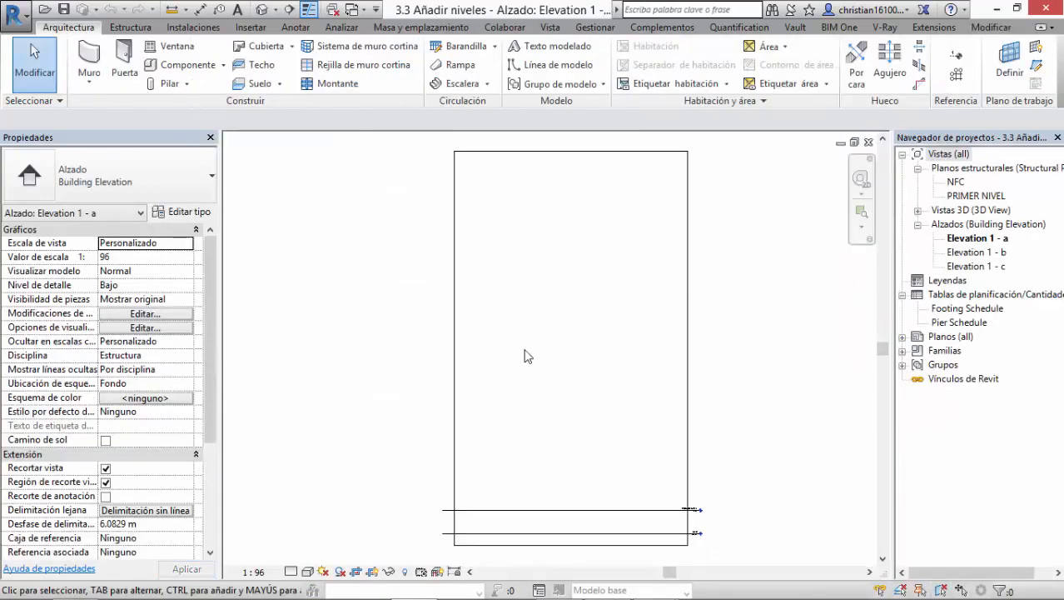
Step: Open the Presentación - Inicio sheet of the 3.3 Añadir niveles project
{"action": "middle_click_drag", "start_coordinate": [525, 357], "coordinate": [492, 367]}
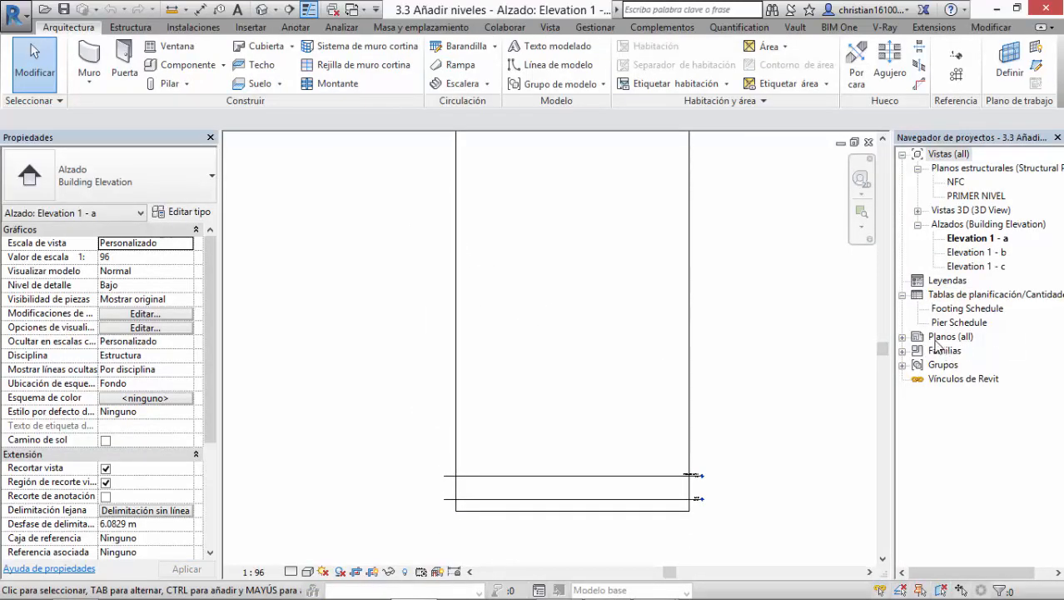
{"action": "double_click", "coordinate": [912, 336]}
{"action": "double_click", "coordinate": [972, 351]}
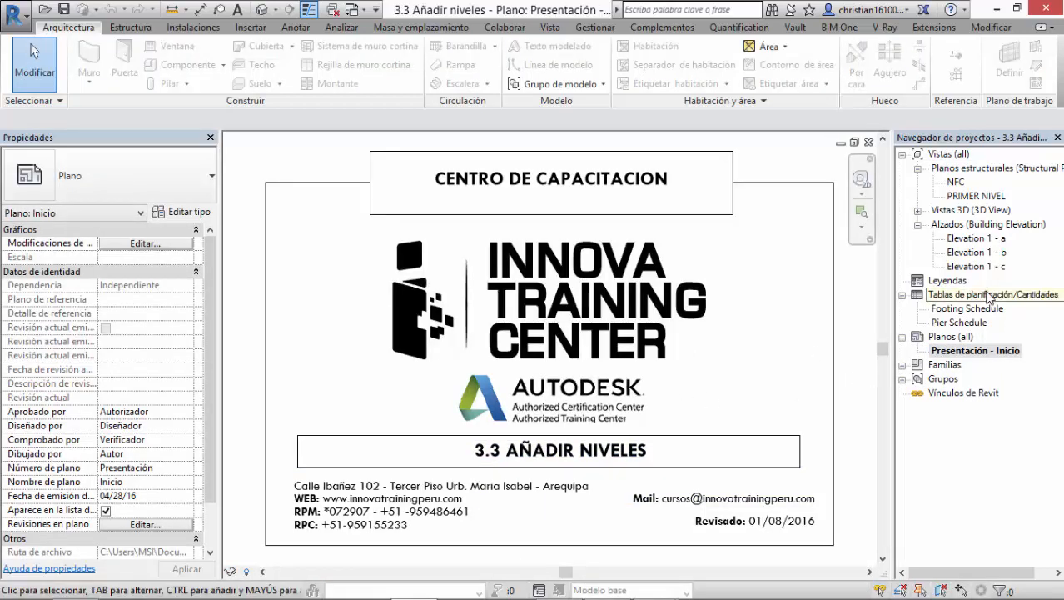
Step: Open the Elevation 1 - a view and examine the PRIMER NIVEL and NFC level markers
{"action": "double_click", "coordinate": [976, 238]}
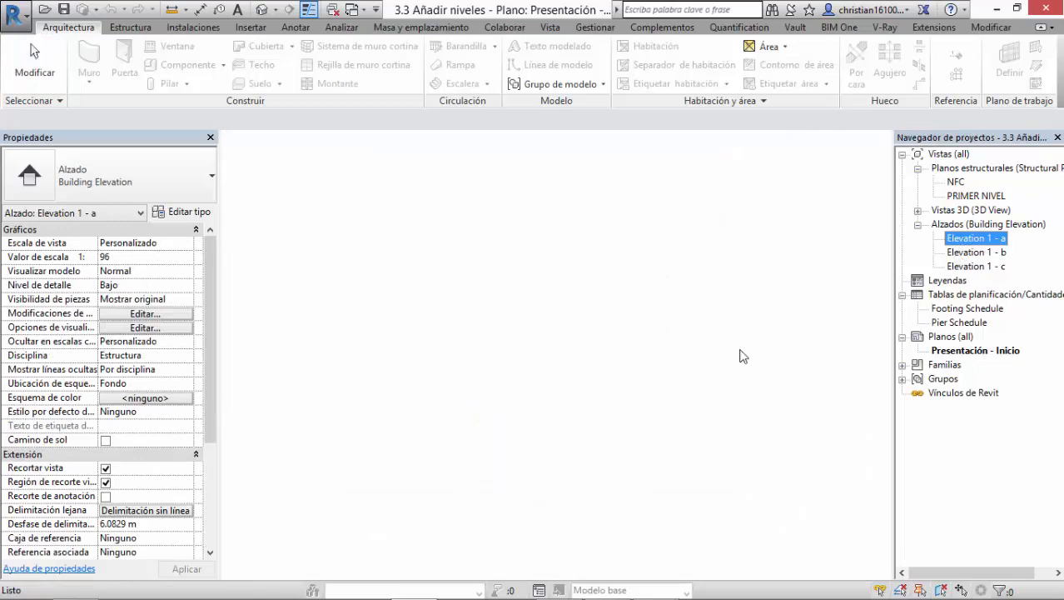
{"action": "middle_click_drag", "start_coordinate": [689, 372], "coordinate": [654, 243]}
{"action": "scroll", "coordinate": [618, 346], "scroll_direction": "up", "scroll_amount": 3}
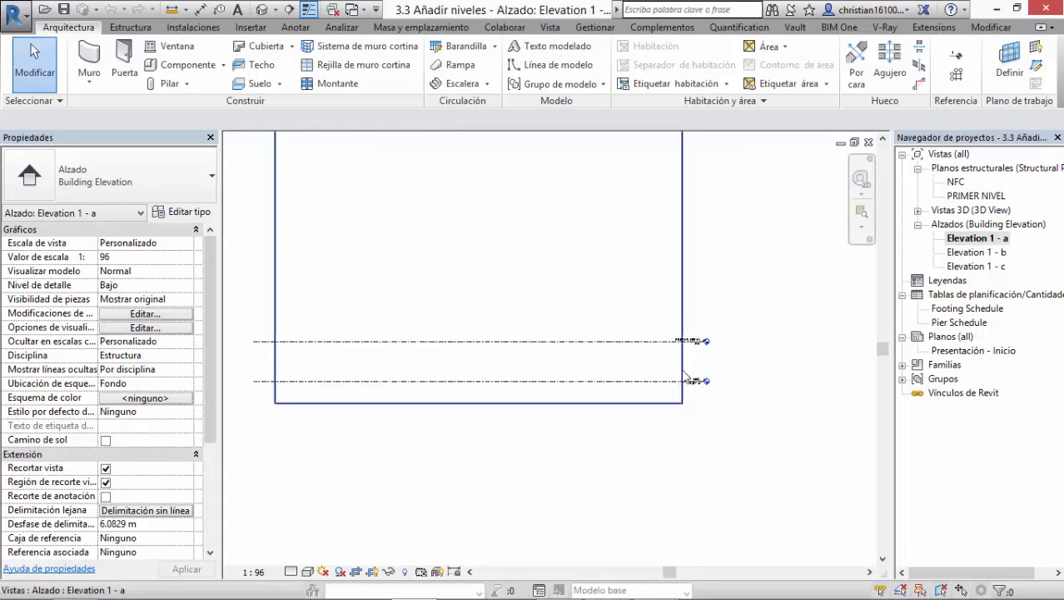
{"action": "scroll", "coordinate": [710, 371], "scroll_direction": "up", "scroll_amount": 8}
{"action": "middle_click_drag", "start_coordinate": [636, 336], "coordinate": [620, 291]}
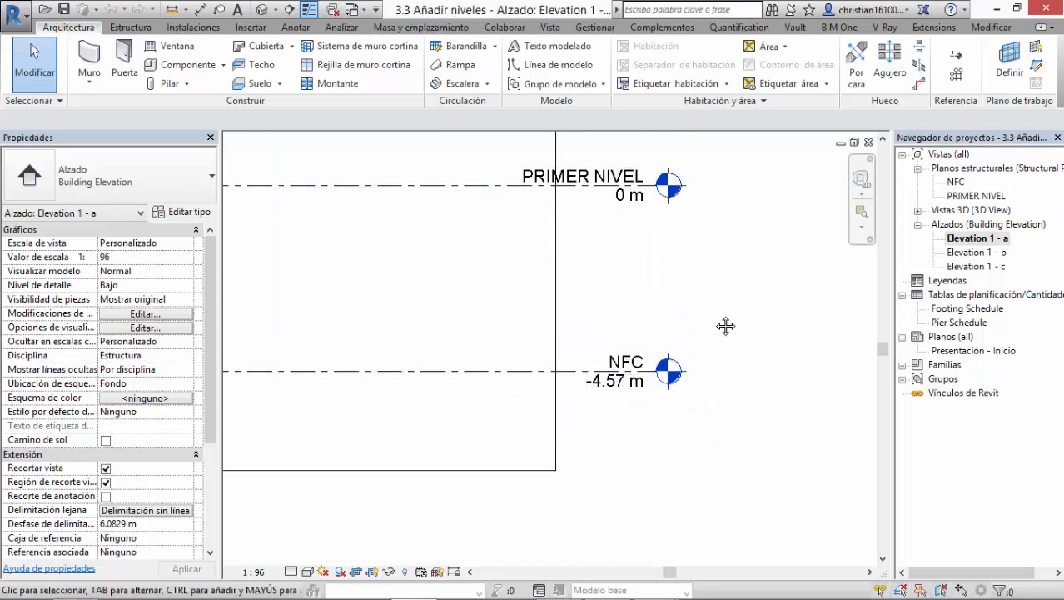
{"action": "middle_click_drag", "start_coordinate": [727, 324], "coordinate": [714, 376]}
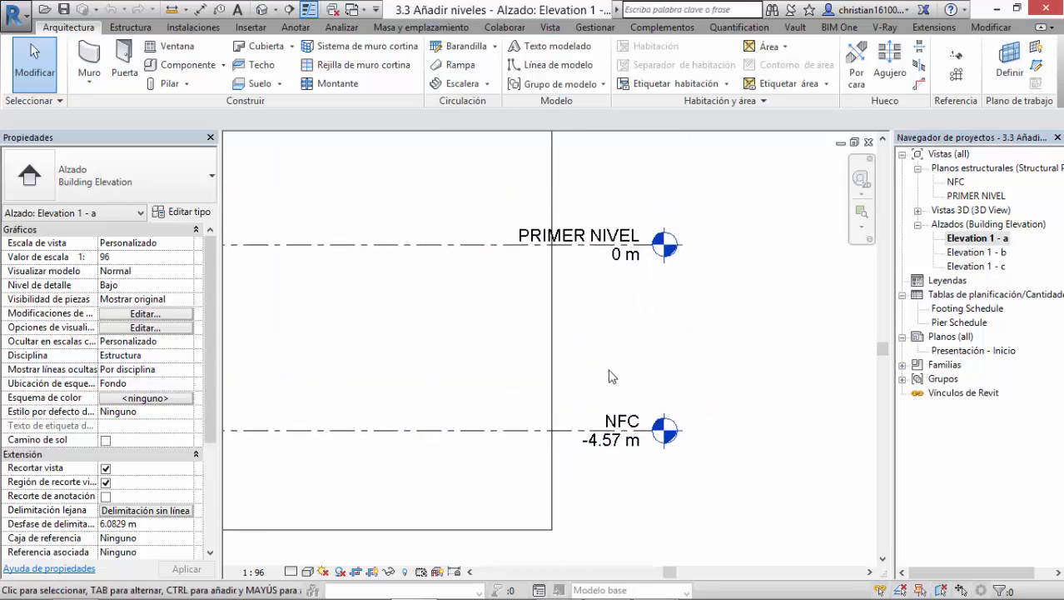
{"action": "middle_click_drag", "start_coordinate": [609, 369], "coordinate": [664, 351]}
{"action": "left_click", "coordinate": [688, 402]}
{"action": "left_click", "coordinate": [785, 320]}
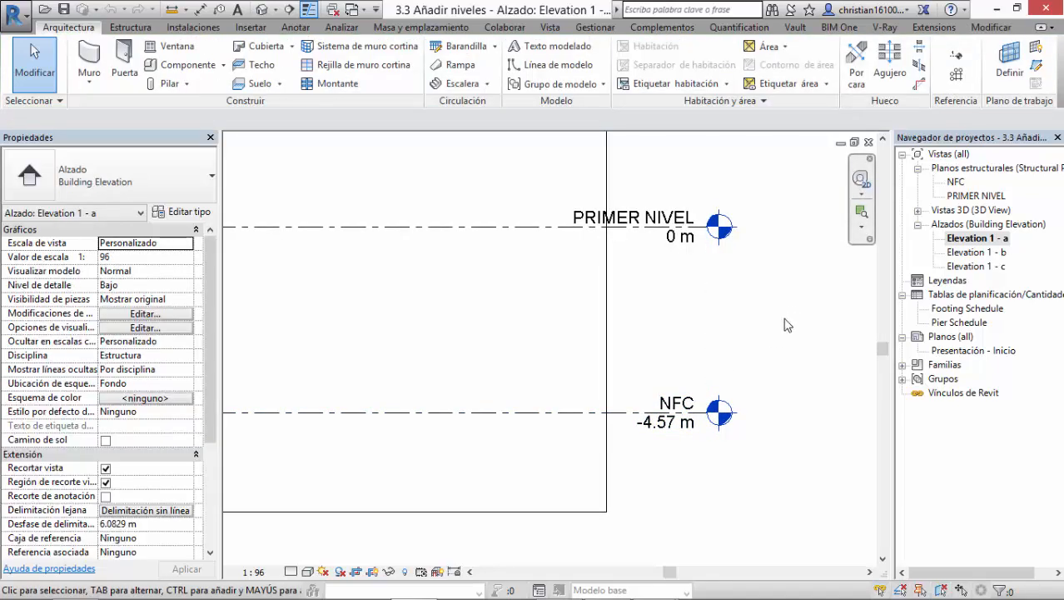
Step: Examine the PRIMER NIVEL and NFC levels in the elevation, including the end controls of the selected PRIMER NIVEL level
{"action": "middle_click_drag", "start_coordinate": [785, 319], "coordinate": [735, 334]}
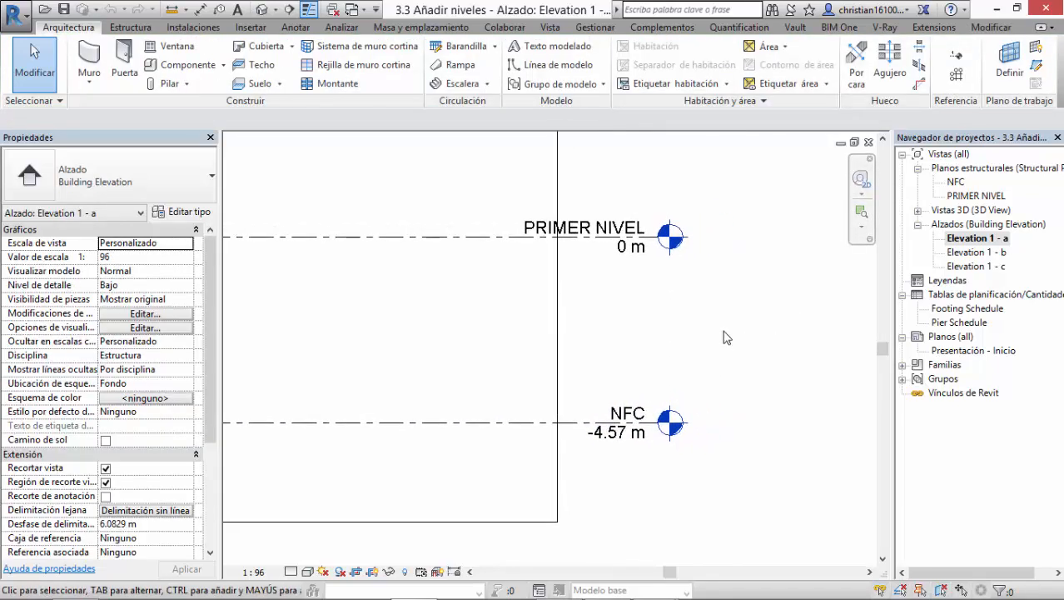
{"action": "left_click", "coordinate": [557, 424]}
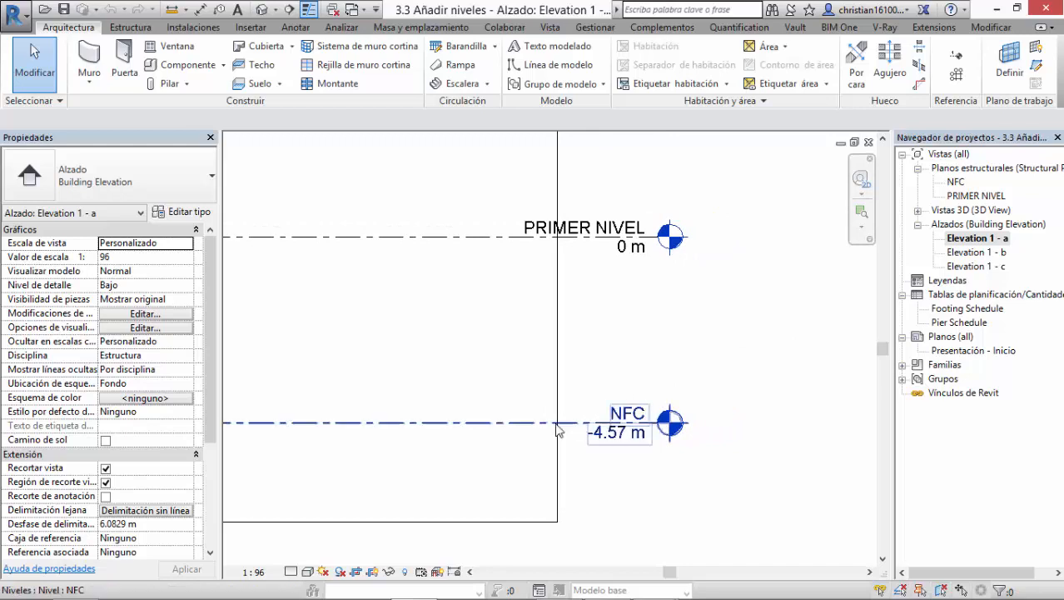
{"action": "left_click", "coordinate": [770, 407]}
{"action": "scroll", "coordinate": [654, 436], "scroll_direction": "up", "scroll_amount": 2}
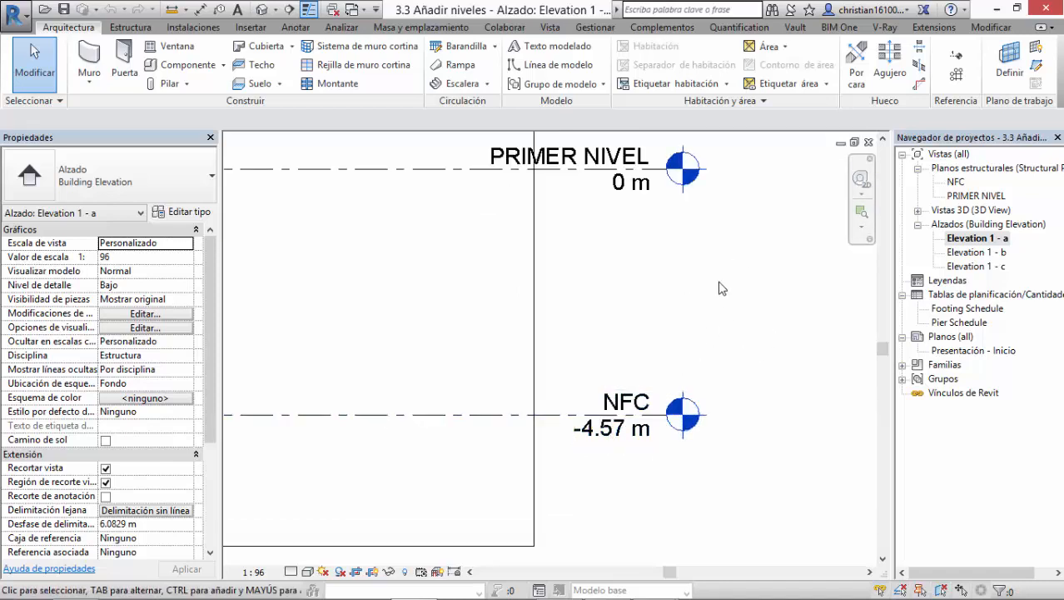
{"action": "scroll", "coordinate": [690, 293], "scroll_direction": "down", "scroll_amount": 3}
{"action": "scroll", "coordinate": [784, 329], "scroll_direction": "down", "scroll_amount": 1}
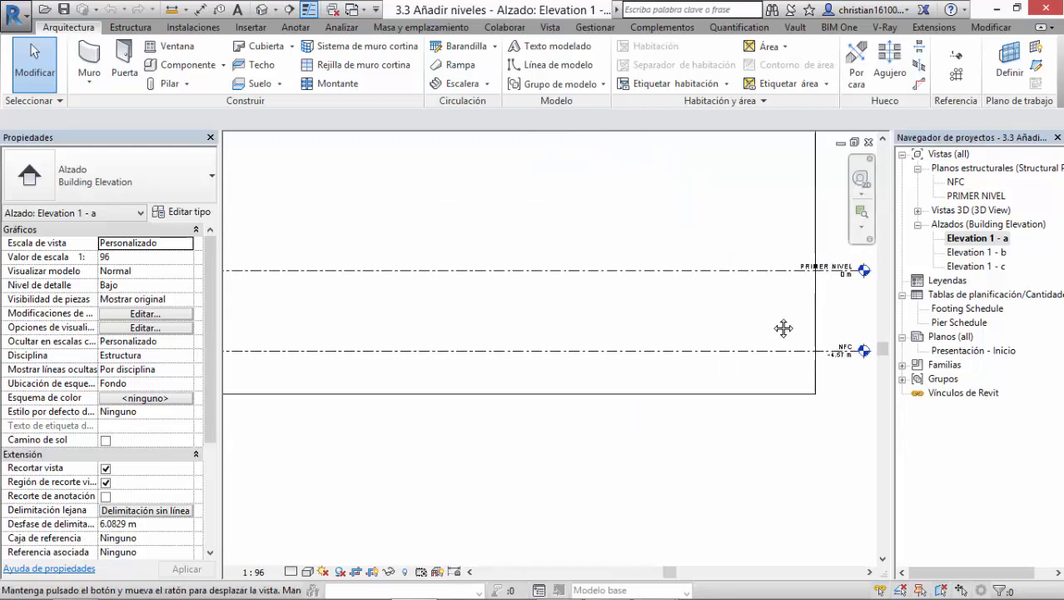
{"action": "left_click", "coordinate": [671, 273]}
{"action": "scroll", "coordinate": [669, 273], "scroll_direction": "down", "scroll_amount": 2}
{"action": "middle_click_drag", "start_coordinate": [558, 306], "coordinate": [498, 380]}
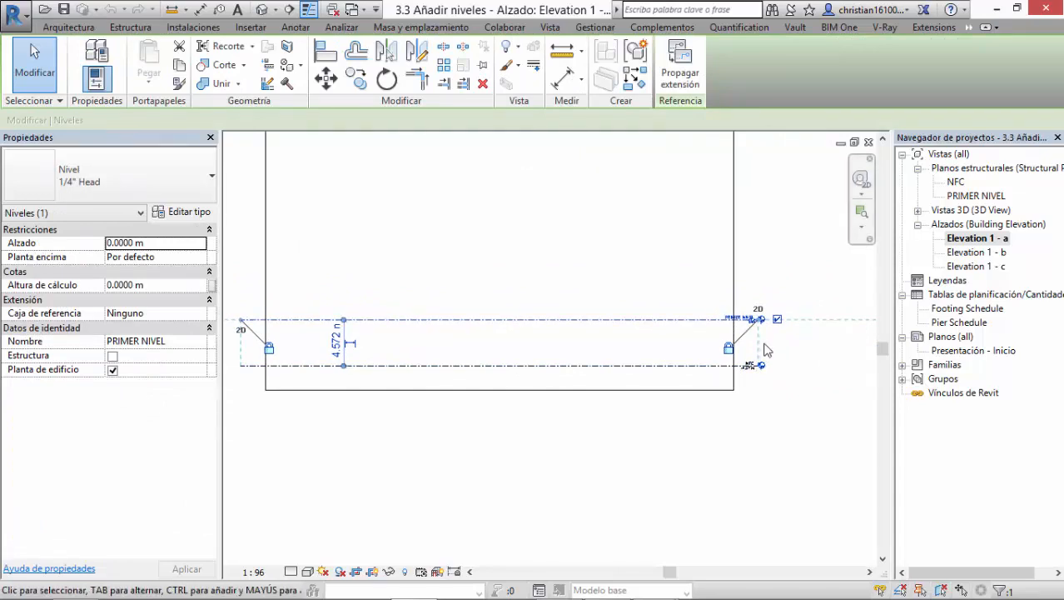
{"action": "middle_click_drag", "start_coordinate": [757, 359], "coordinate": [637, 382]}
{"action": "scroll", "coordinate": [667, 344], "scroll_direction": "up", "scroll_amount": 2}
{"action": "scroll", "coordinate": [671, 351], "scroll_direction": "up", "scroll_amount": 4}
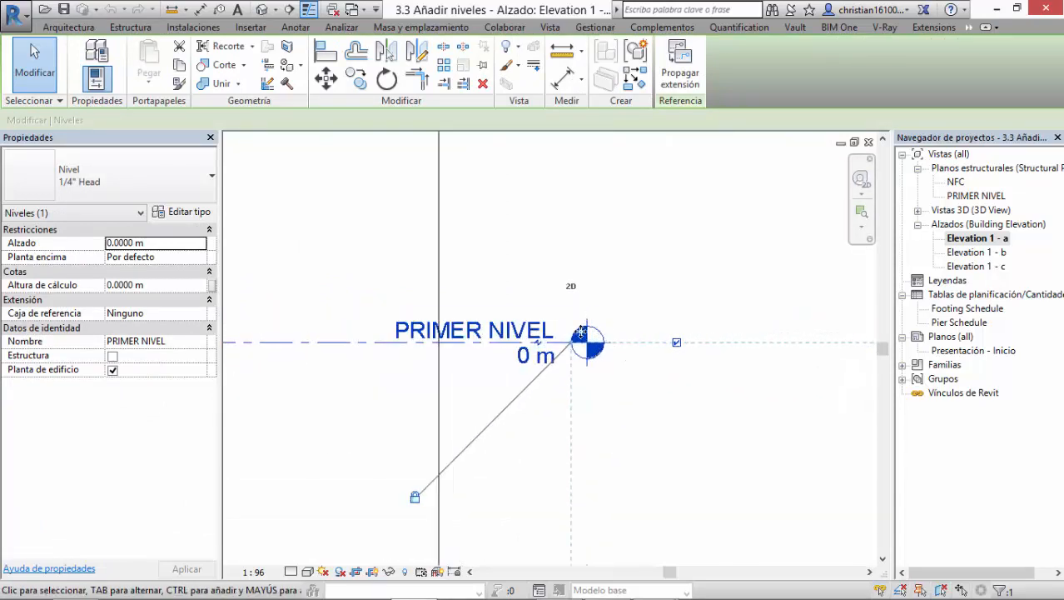
{"action": "left_click", "coordinate": [614, 392]}
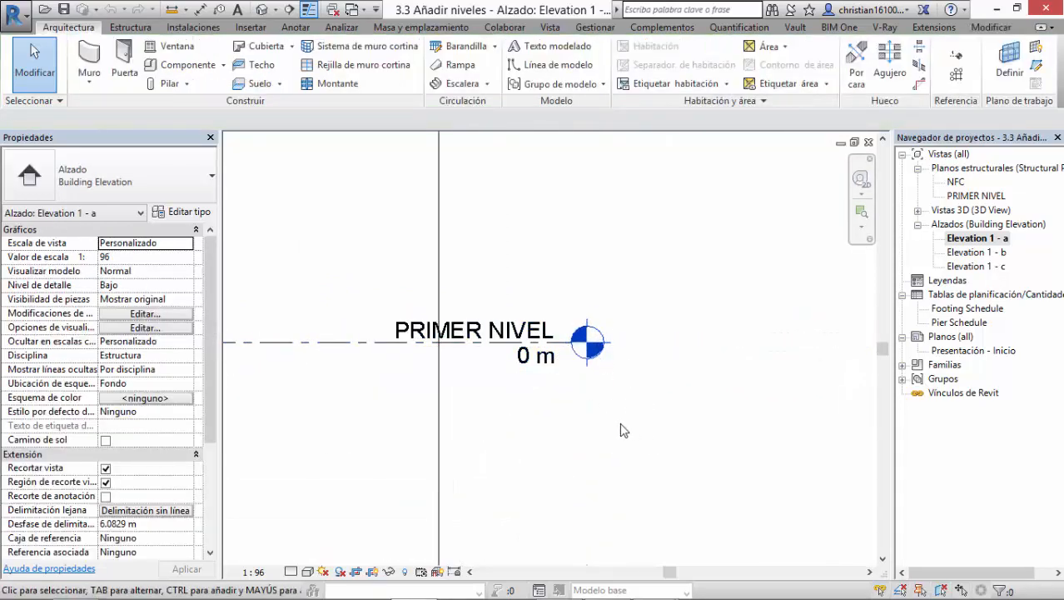
Step: Draw a new level 4 m above PRIMER NIVEL with the Level tool, aligning both ends with the existing levels
{"action": "middle_click_drag", "start_coordinate": [622, 423], "coordinate": [719, 393]}
{"action": "scroll", "coordinate": [703, 405], "scroll_direction": "down", "scroll_amount": 2}
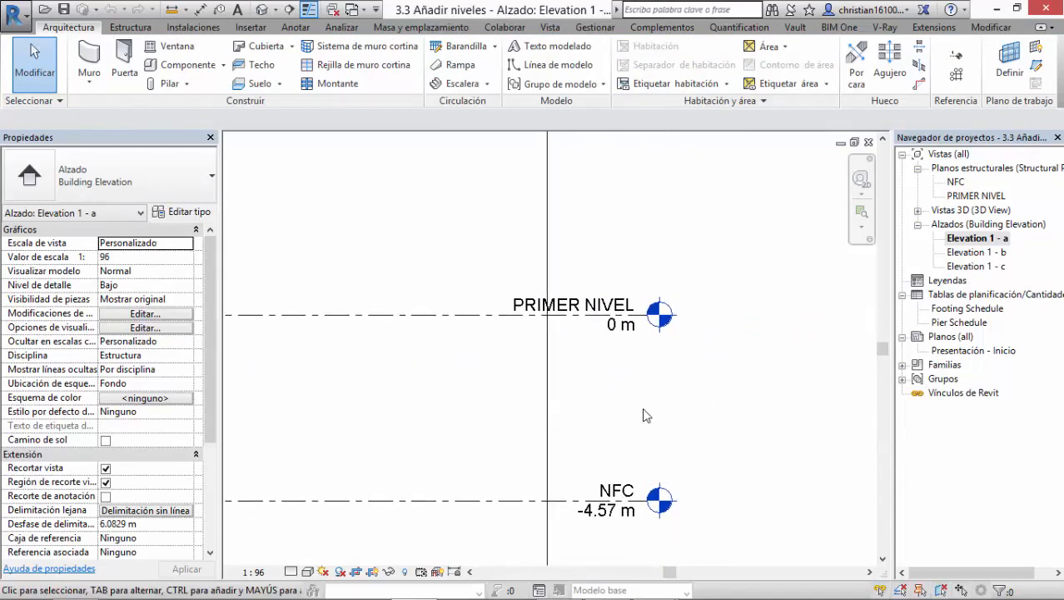
{"action": "middle_click_drag", "start_coordinate": [644, 416], "coordinate": [679, 384]}
{"action": "middle_click_drag", "start_coordinate": [646, 440], "coordinate": [643, 380]}
{"action": "middle_click_drag", "start_coordinate": [682, 291], "coordinate": [732, 349]}
{"action": "scroll", "coordinate": [685, 353], "scroll_direction": "down", "scroll_amount": 1}
{"action": "scroll", "coordinate": [682, 355], "scroll_direction": "down", "scroll_amount": 2}
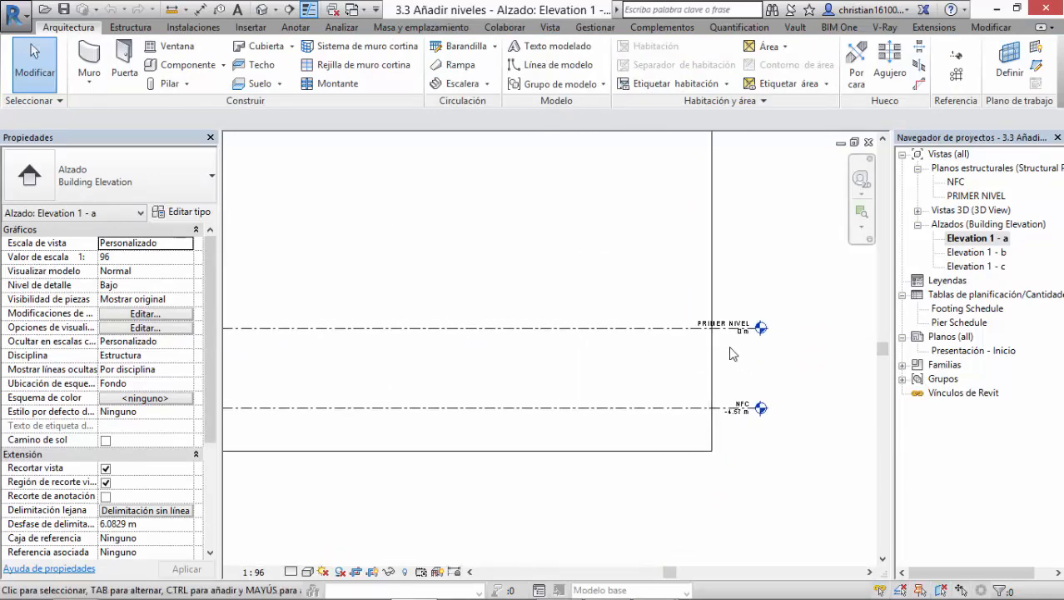
{"action": "scroll", "coordinate": [732, 348], "scroll_direction": "down", "scroll_amount": 5}
{"action": "middle_click_drag", "start_coordinate": [592, 352], "coordinate": [597, 362]}
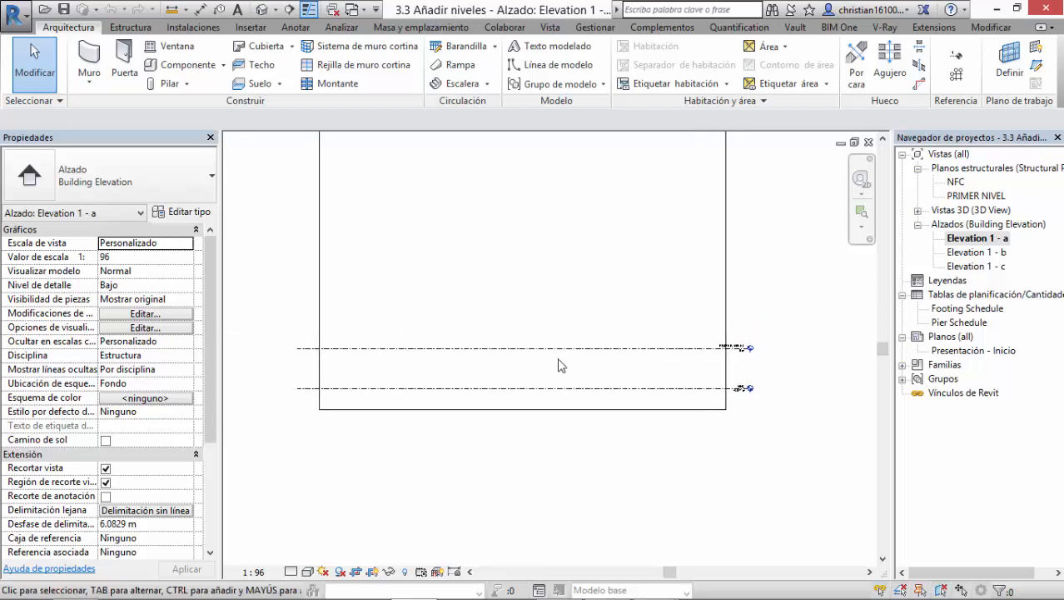
{"action": "left_click", "coordinate": [129, 27]}
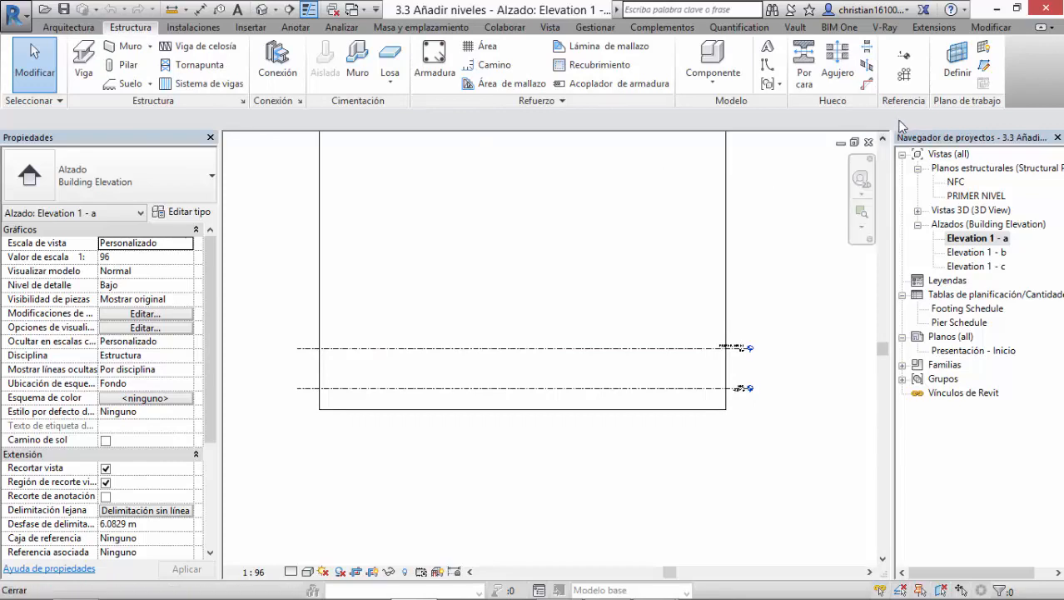
{"action": "left_click", "coordinate": [904, 58]}
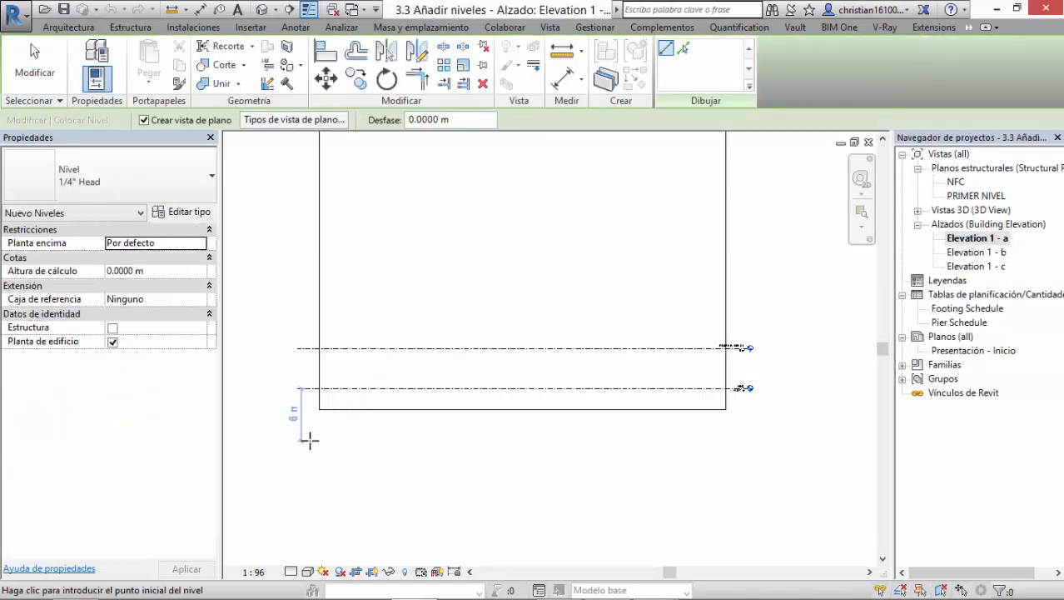
{"action": "left_click", "coordinate": [300, 313]}
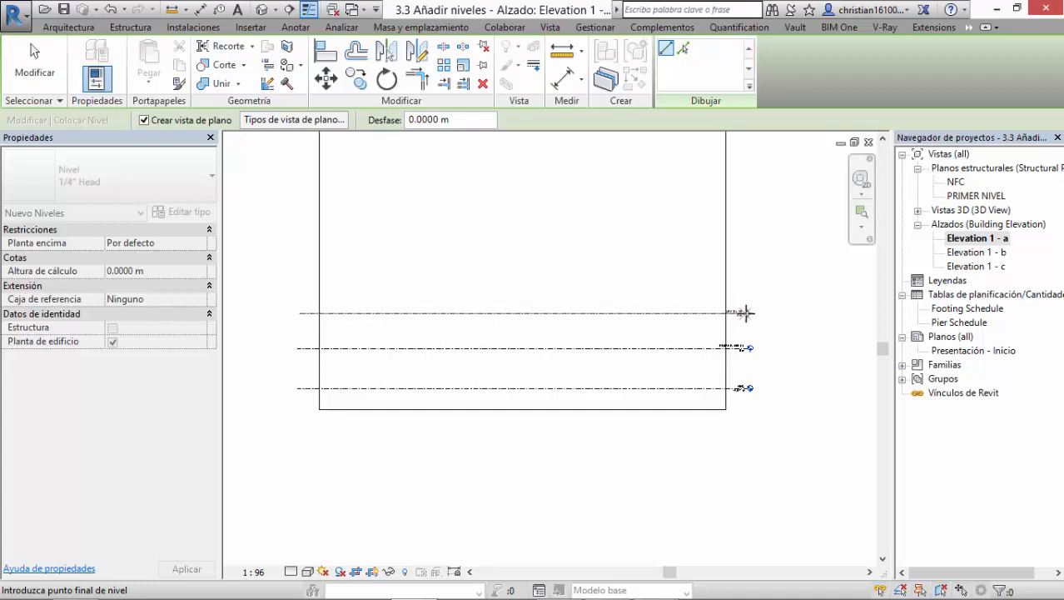
{"action": "scroll", "coordinate": [749, 313], "scroll_direction": "up", "scroll_amount": 4}
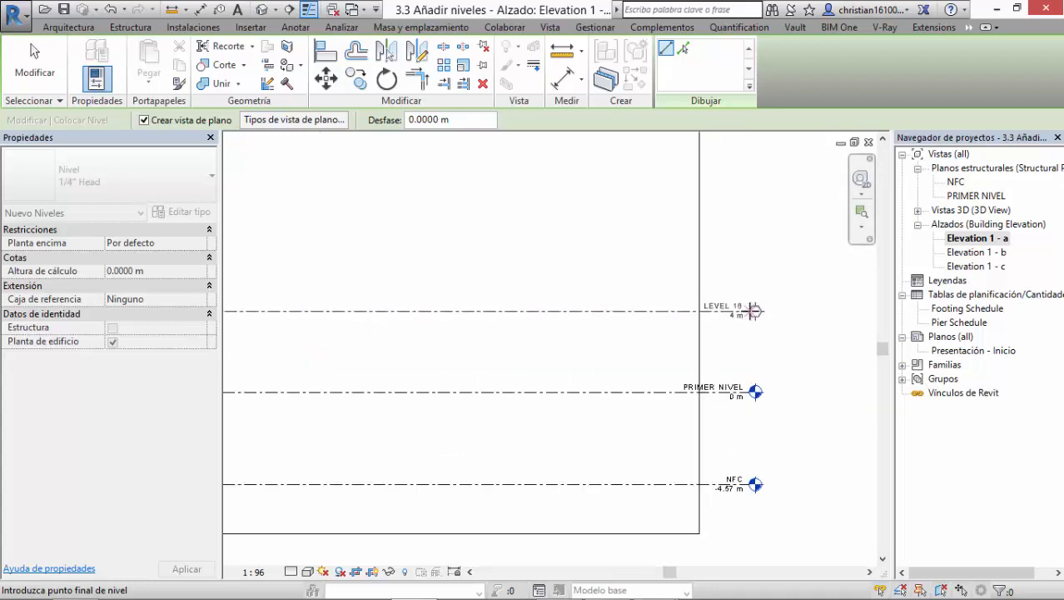
{"action": "left_click", "coordinate": [753, 311]}
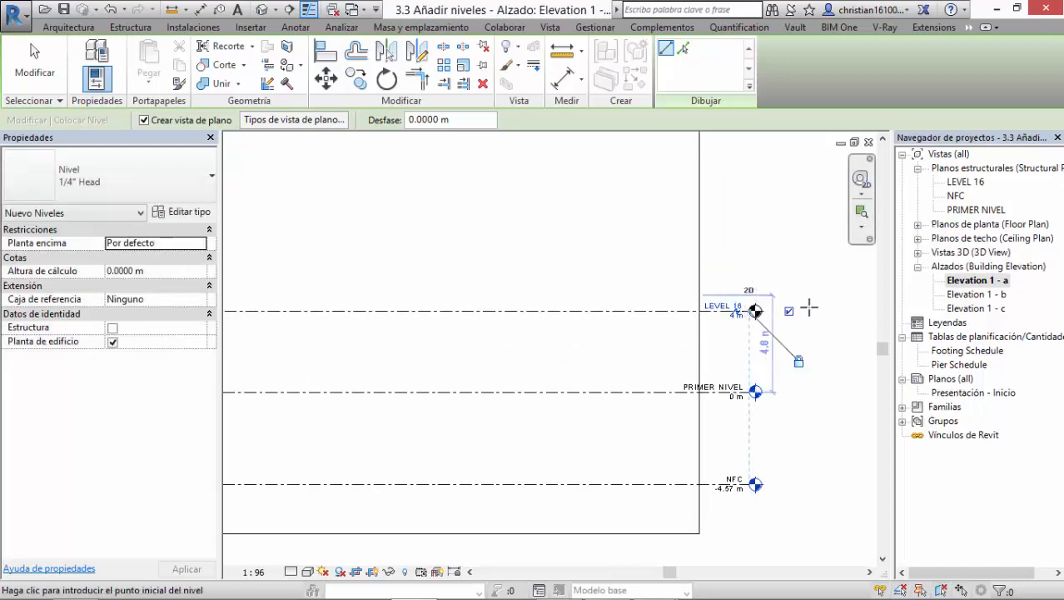
{"action": "key", "text": "Escape"}
{"action": "key", "text": "Escape"}
Step: Examine the name and elevation labels on the head of the new 4 m level
{"action": "scroll", "coordinate": [746, 321], "scroll_direction": "up", "scroll_amount": 4}
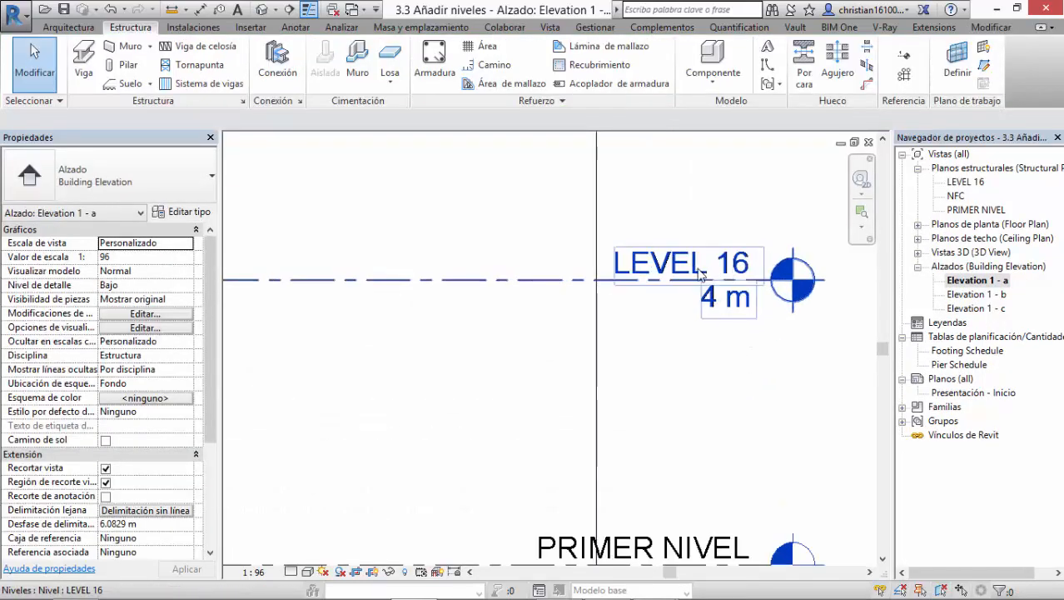
{"action": "middle_click_drag", "start_coordinate": [742, 324], "coordinate": [722, 358]}
{"action": "middle_click_drag", "start_coordinate": [674, 359], "coordinate": [685, 143]}
{"action": "scroll", "coordinate": [658, 380], "scroll_direction": "down", "scroll_amount": 2}
{"action": "middle_click_drag", "start_coordinate": [725, 347], "coordinate": [712, 555]}
{"action": "scroll", "coordinate": [666, 333], "scroll_direction": "up", "scroll_amount": 5}
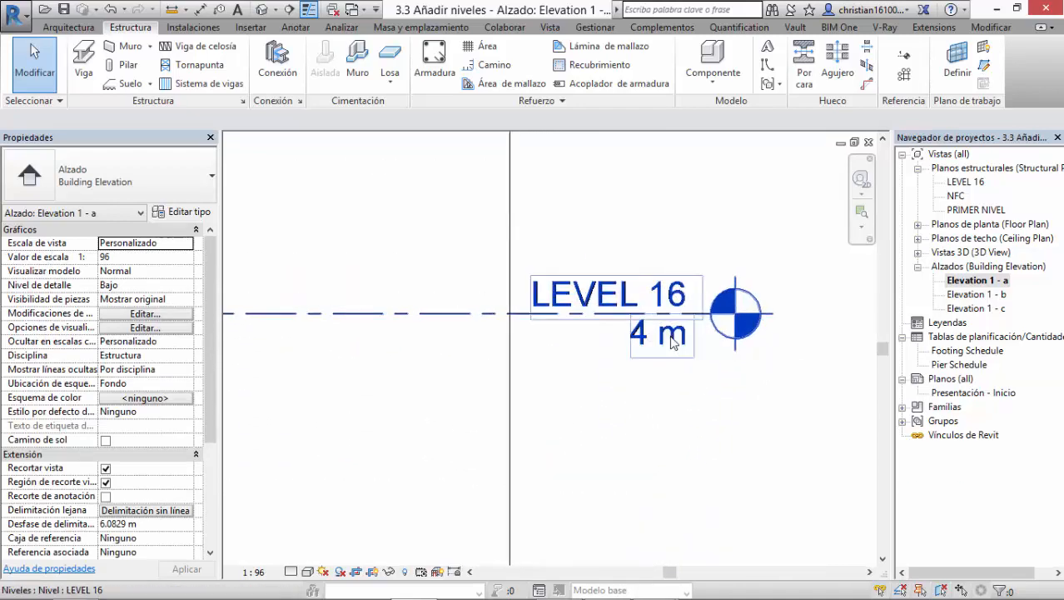
{"action": "scroll", "coordinate": [656, 418], "scroll_direction": "down", "scroll_amount": 1}
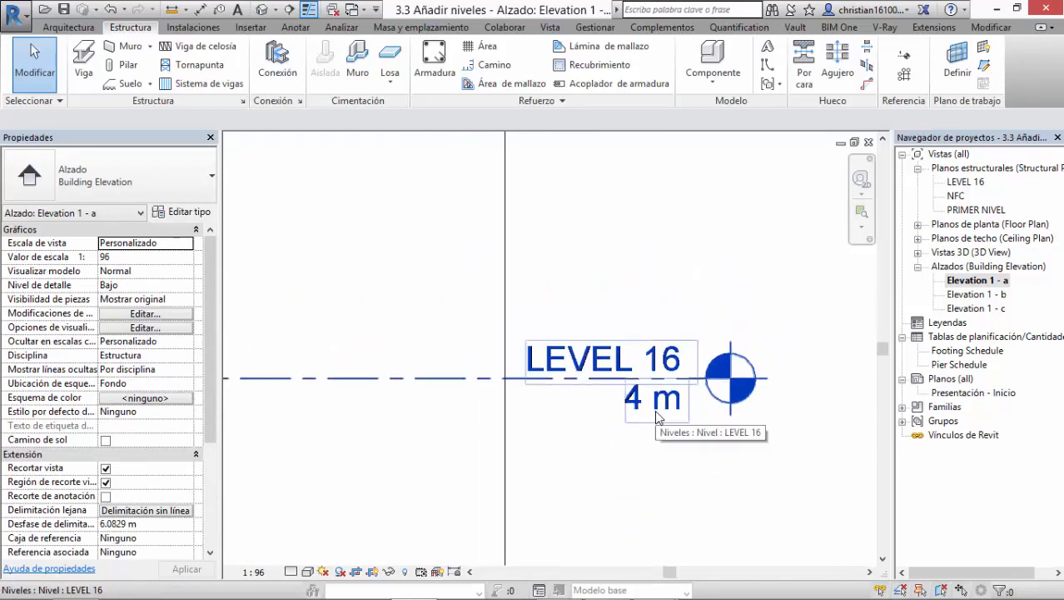
{"action": "scroll", "coordinate": [563, 433], "scroll_direction": "down", "scroll_amount": 1}
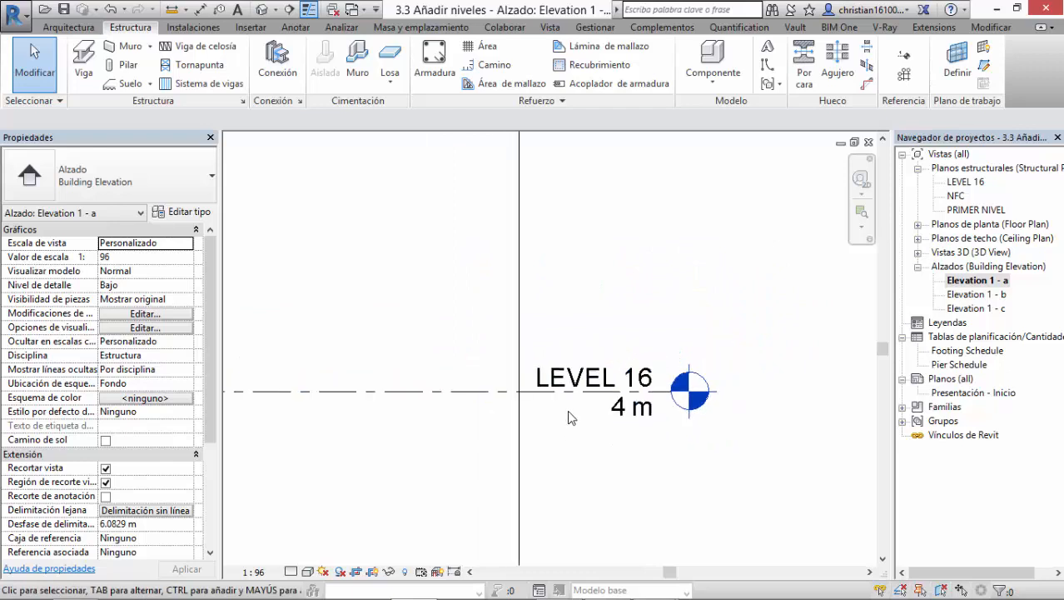
{"action": "scroll", "coordinate": [613, 409], "scroll_direction": "up", "scroll_amount": 1}
{"action": "mouse_move", "coordinate": [693, 373]}
{"action": "middle_mouse_down"}
{"action": "mouse_move", "coordinate": [667, 299]}
{"action": "mouse_move", "coordinate": [663, 352]}
{"action": "middle_mouse_up"}
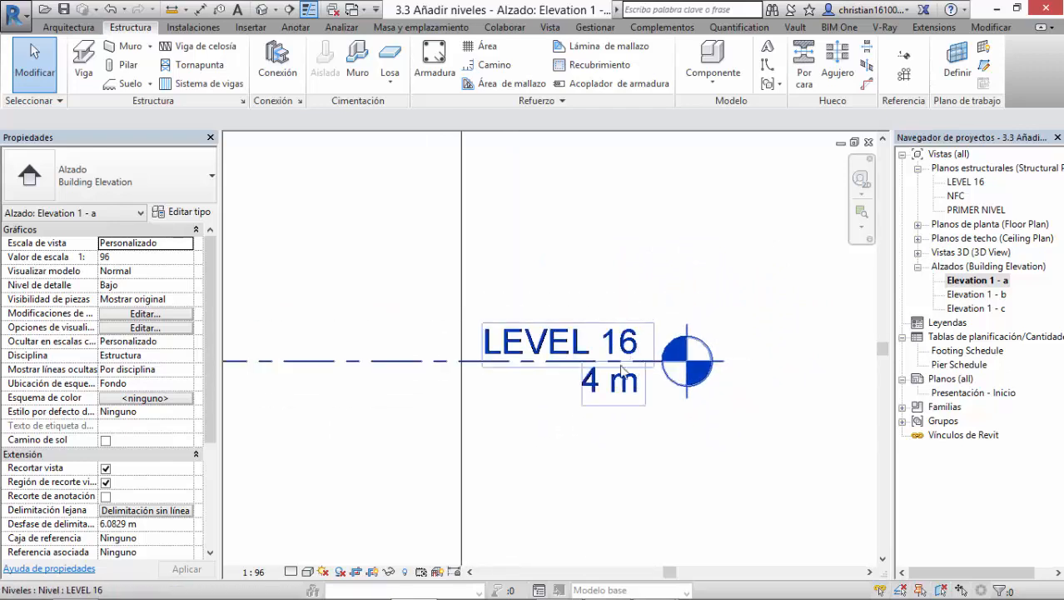
{"action": "scroll", "coordinate": [623, 370], "scroll_direction": "down", "scroll_amount": 1}
{"action": "scroll", "coordinate": [587, 366], "scroll_direction": "up", "scroll_amount": 1}
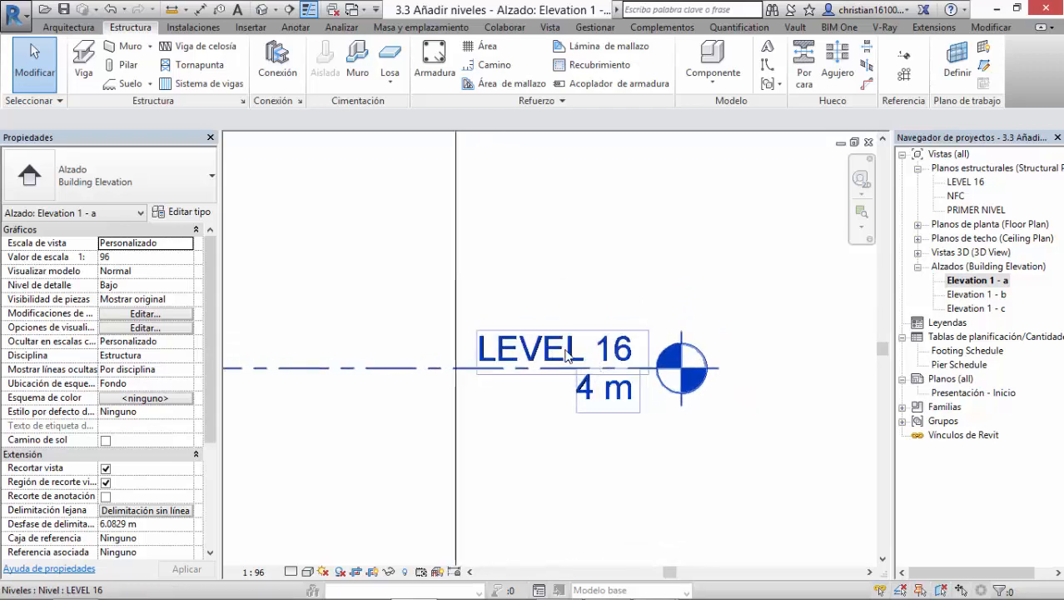
{"action": "left_click", "coordinate": [565, 368]}
Step: Rename the NFC level to "00. N.F.C -4.57m" and apply the new name to its corresponding views
{"action": "middle_click_drag", "start_coordinate": [603, 401], "coordinate": [598, 289]}
{"action": "middle_click_drag", "start_coordinate": [617, 464], "coordinate": [594, 284]}
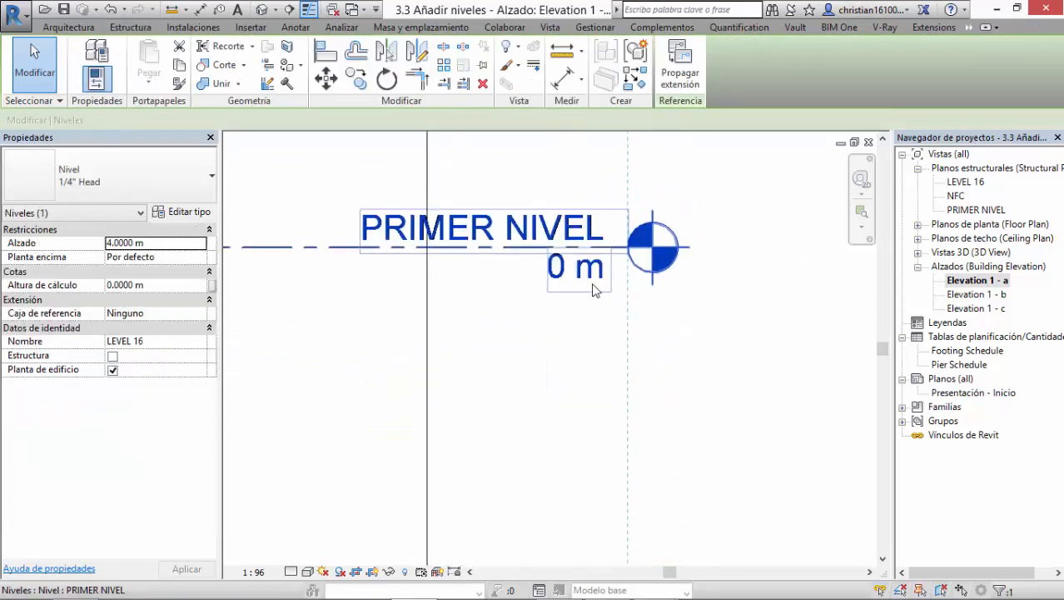
{"action": "middle_click_drag", "start_coordinate": [589, 551], "coordinate": [599, 381]}
{"action": "middle_click_drag", "start_coordinate": [600, 427], "coordinate": [591, 351]}
{"action": "scroll", "coordinate": [568, 342], "scroll_direction": "up", "scroll_amount": 1}
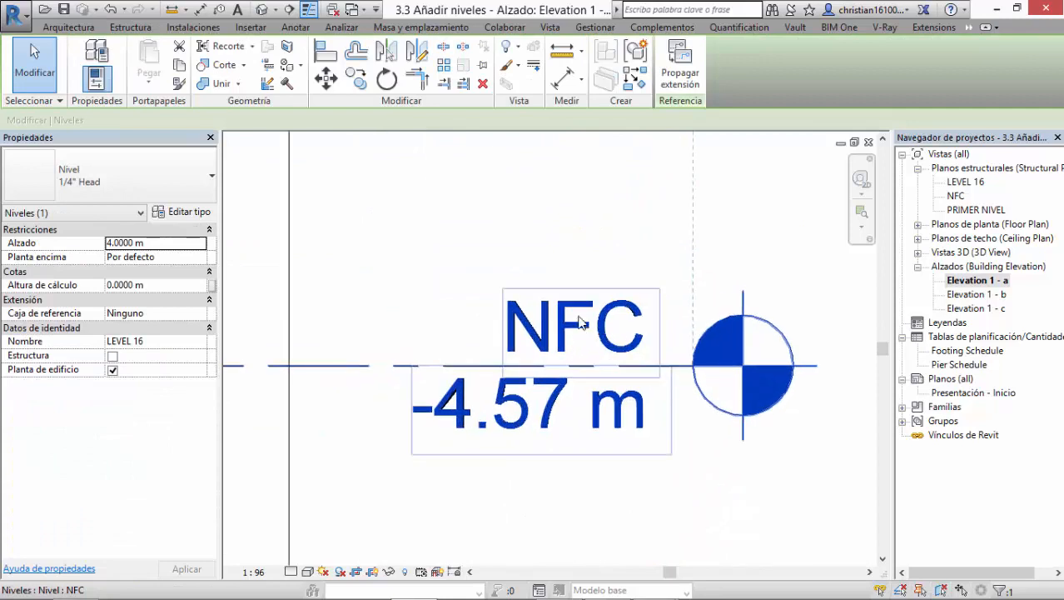
{"action": "scroll", "coordinate": [587, 358], "scroll_direction": "up", "scroll_amount": 2}
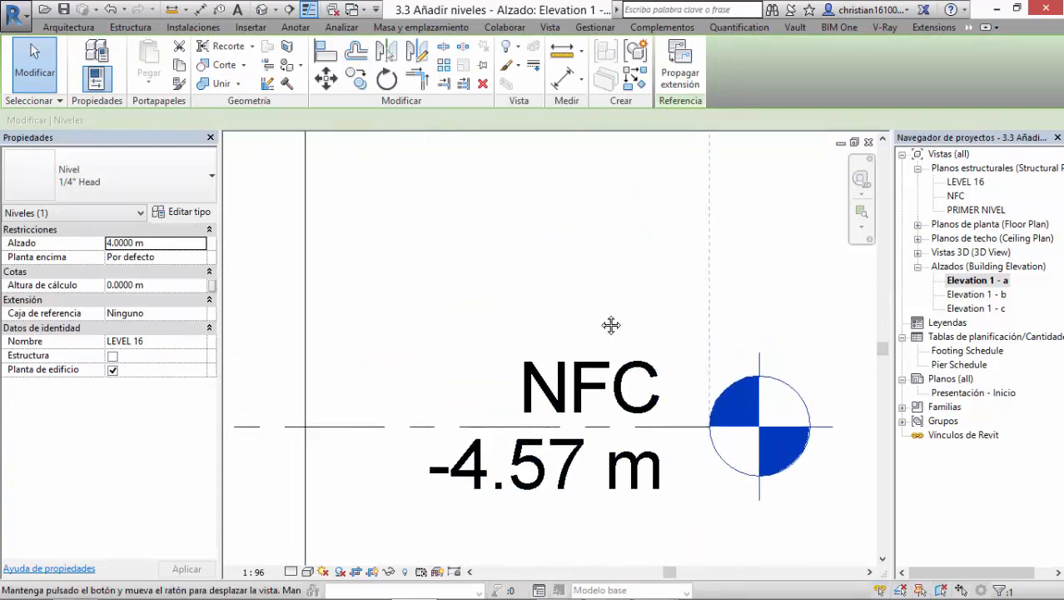
{"action": "double_click", "coordinate": [585, 397]}
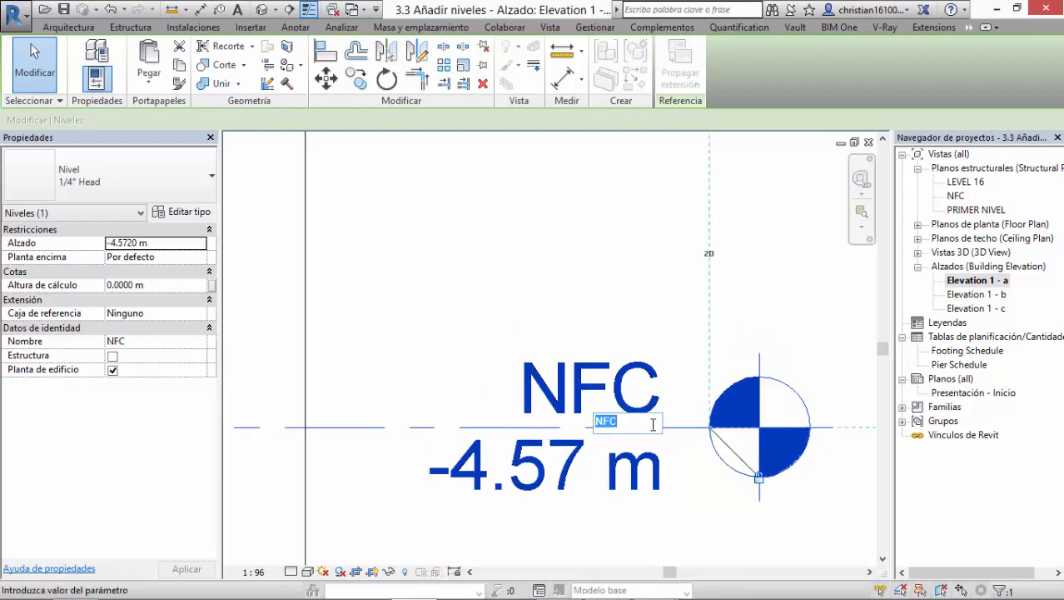
{"action": "type", "text": "0"}
{"action": "type", "text": ".57"}
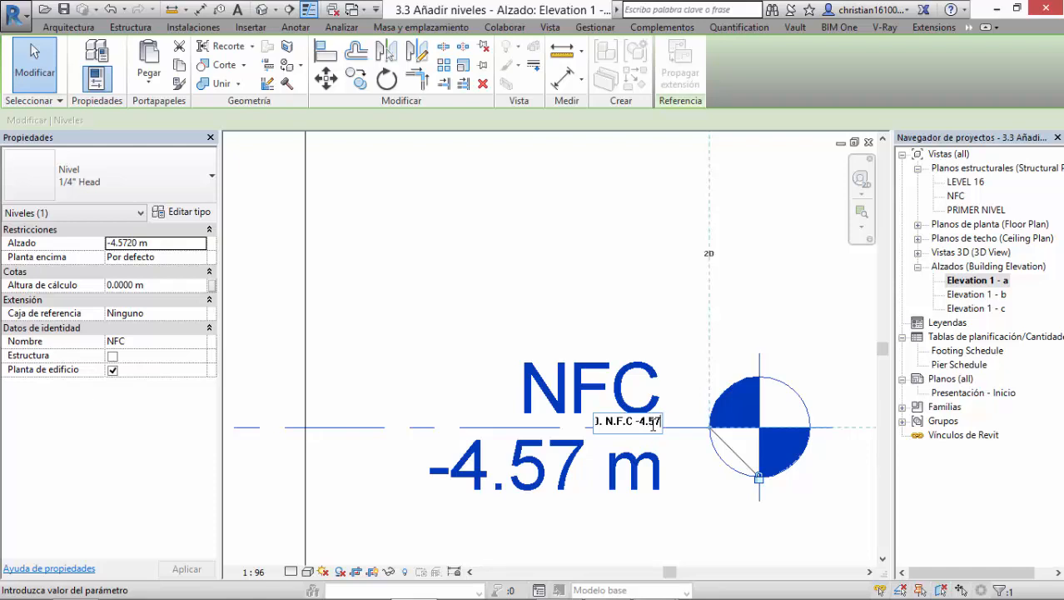
{"action": "type", "text": "m"}
{"action": "key", "text": "Return"}
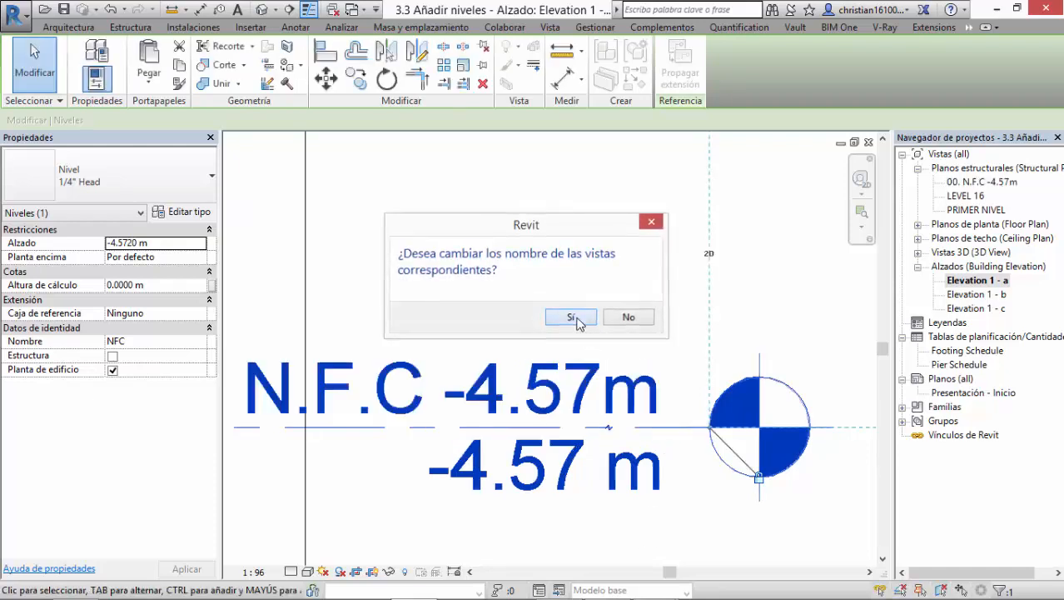
{"action": "left_click", "coordinate": [627, 316]}
Step: Examine the renamed bottom level's name and elevation labels, and open its name for editing
{"action": "scroll", "coordinate": [600, 361], "scroll_direction": "down", "scroll_amount": 4}
{"action": "middle_click_drag", "start_coordinate": [614, 293], "coordinate": [613, 281]}
{"action": "scroll", "coordinate": [570, 404], "scroll_direction": "up", "scroll_amount": 2}
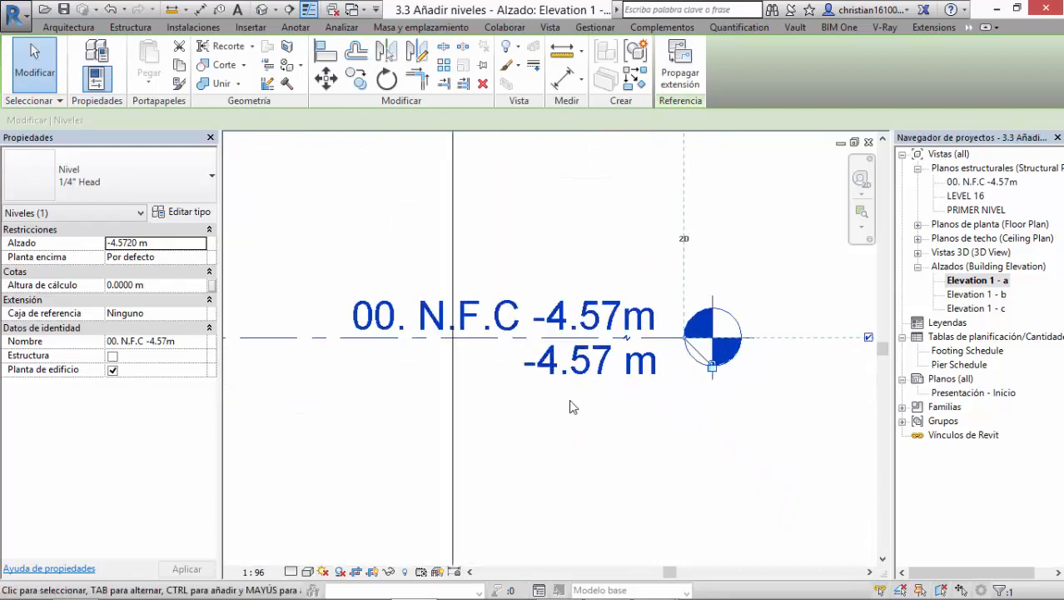
{"action": "scroll", "coordinate": [590, 365], "scroll_direction": "down", "scroll_amount": 2}
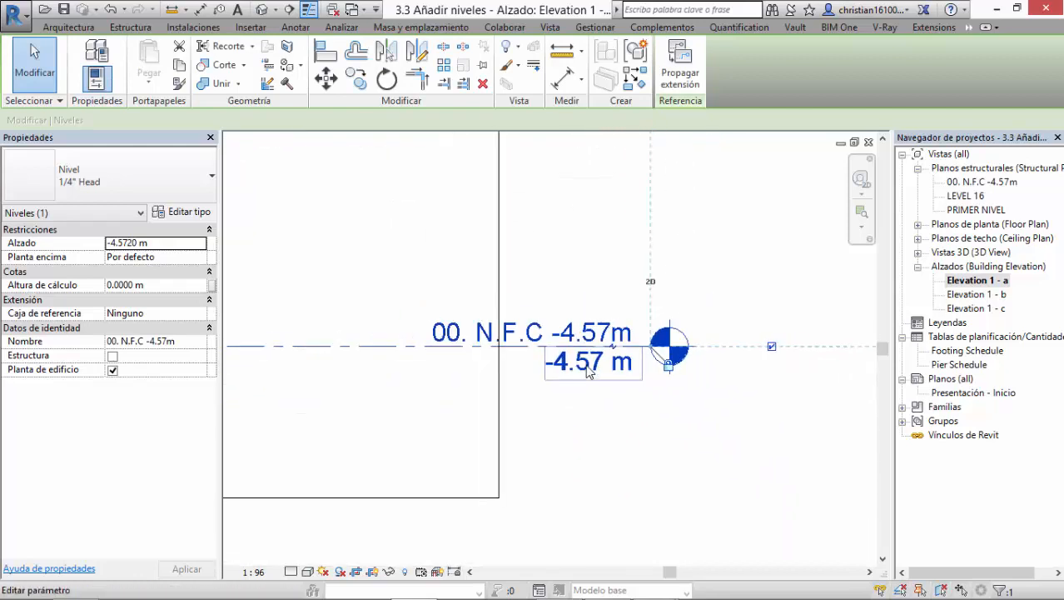
{"action": "scroll", "coordinate": [616, 412], "scroll_direction": "up", "scroll_amount": 1}
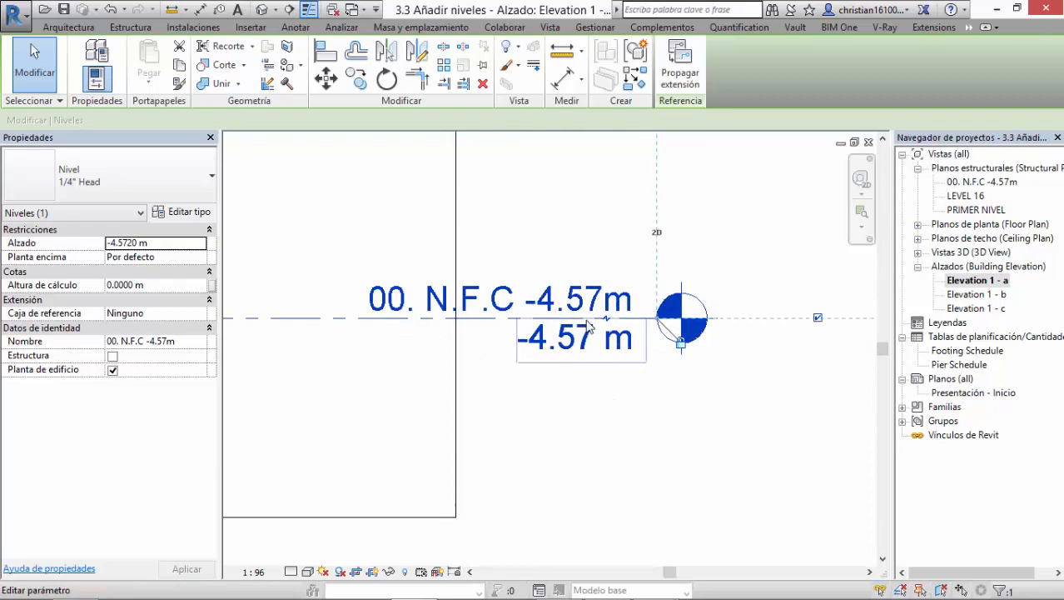
{"action": "left_click", "coordinate": [544, 305]}
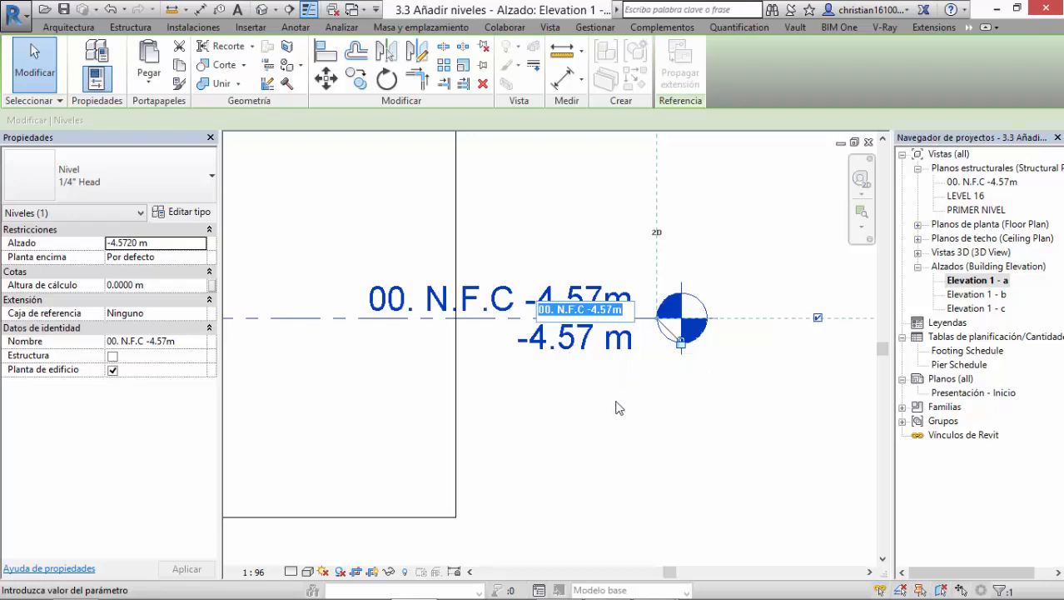
{"action": "key", "text": "Return"}
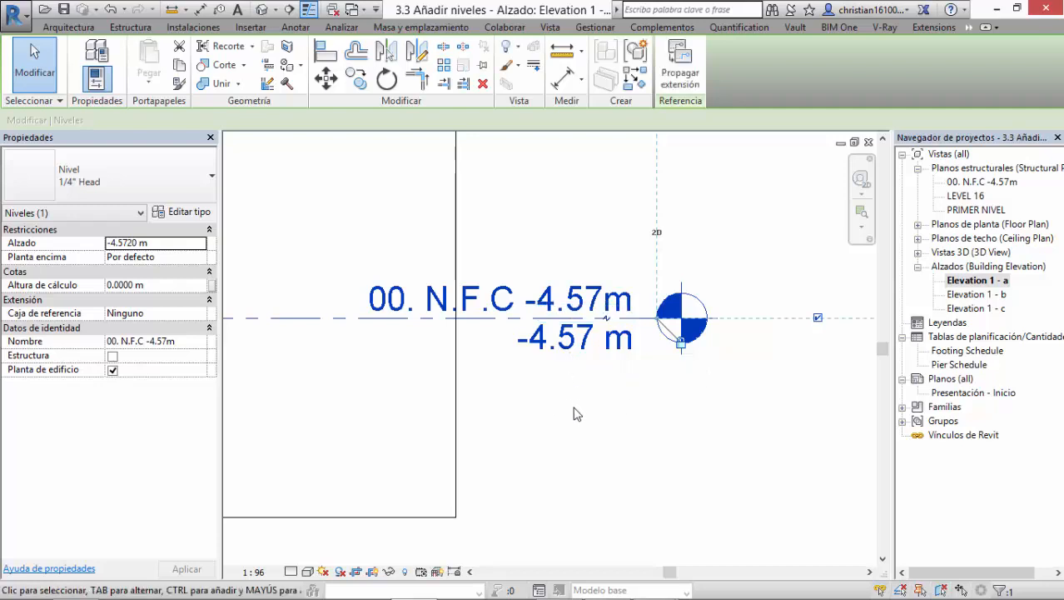
Step: Set the elevation of the 00. N.F.C -4.57m level to -5 m
{"action": "left_click", "coordinate": [582, 348]}
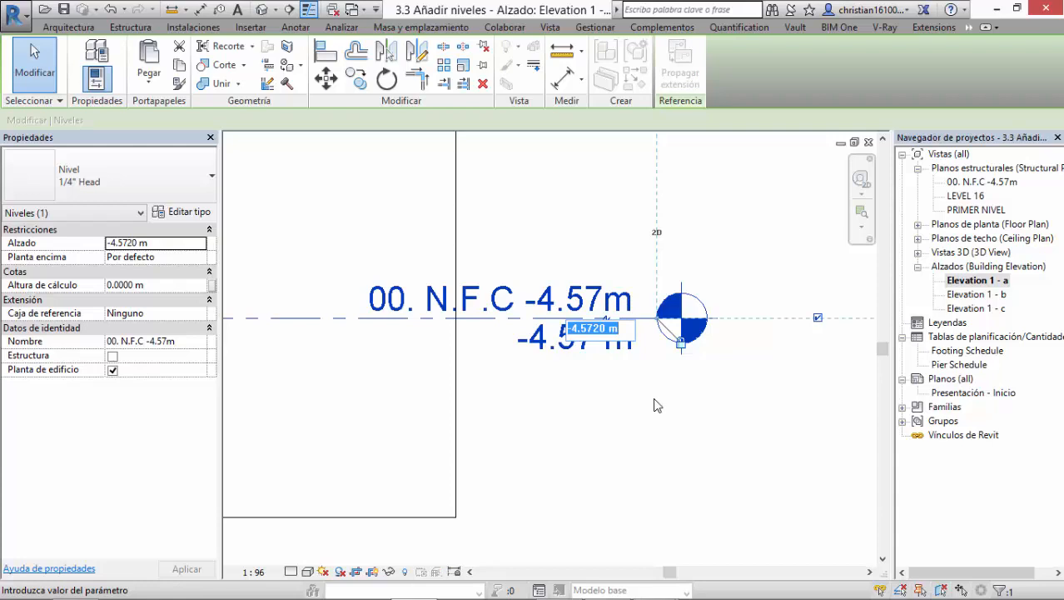
{"action": "type", "text": "-5"}
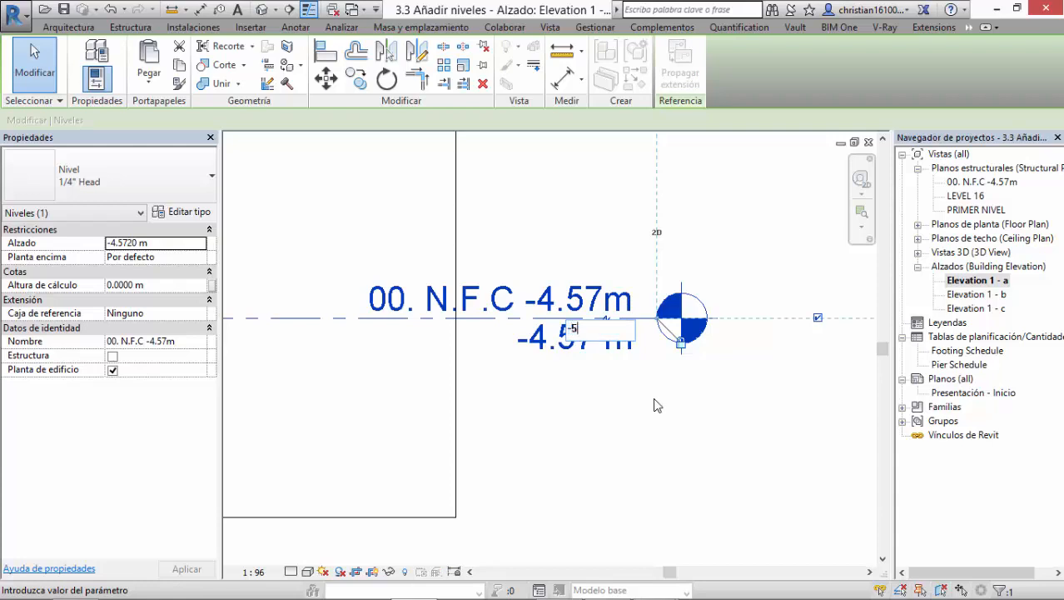
{"action": "key", "text": "Return"}
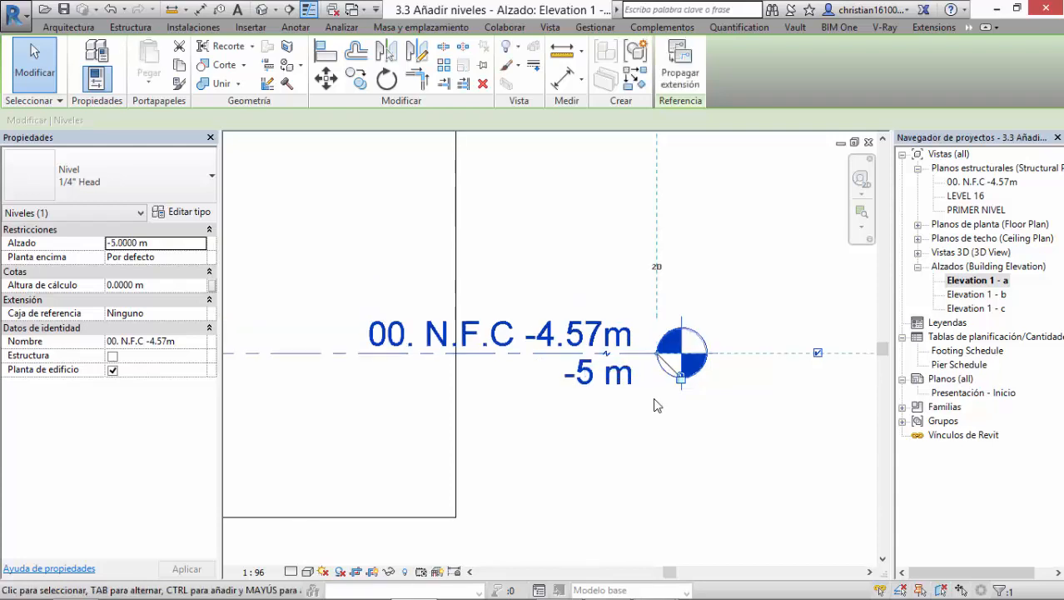
Step: Rename the PRIMER NIVEL level to "01. PRIMER NIVEL +0.00mts" and apply the new name to its corresponding views
{"action": "scroll", "coordinate": [654, 399], "scroll_direction": "down", "scroll_amount": 5}
{"action": "middle_click_drag", "start_coordinate": [727, 363], "coordinate": [752, 359]}
{"action": "scroll", "coordinate": [635, 377], "scroll_direction": "up", "scroll_amount": 2}
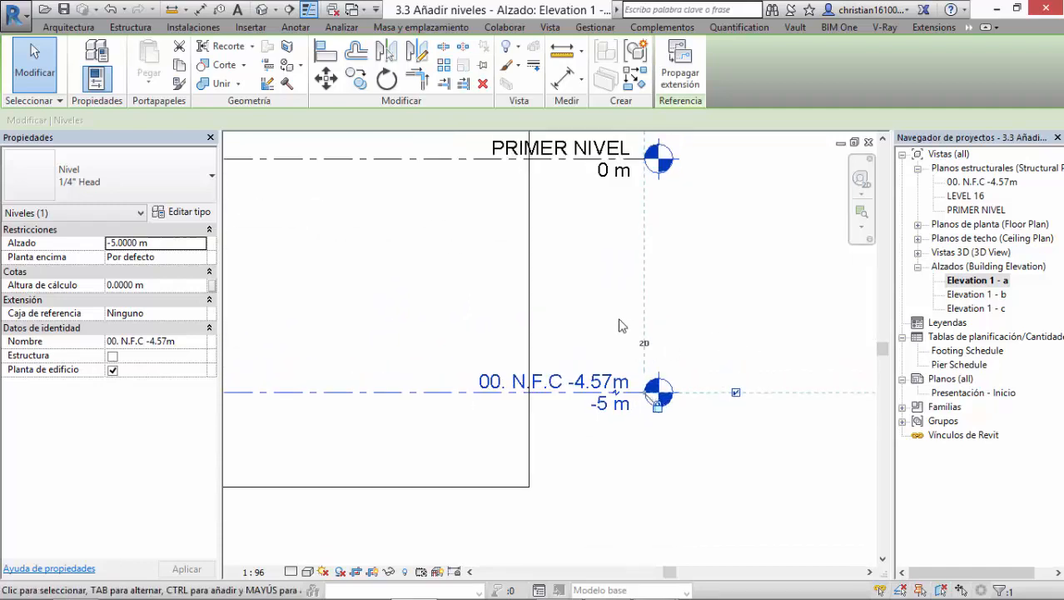
{"action": "middle_click_drag", "start_coordinate": [689, 321], "coordinate": [720, 377]}
{"action": "mouse_move", "coordinate": [639, 319]}
{"action": "middle_mouse_down"}
{"action": "mouse_move", "coordinate": [627, 302]}
{"action": "mouse_move", "coordinate": [627, 313]}
{"action": "middle_mouse_up"}
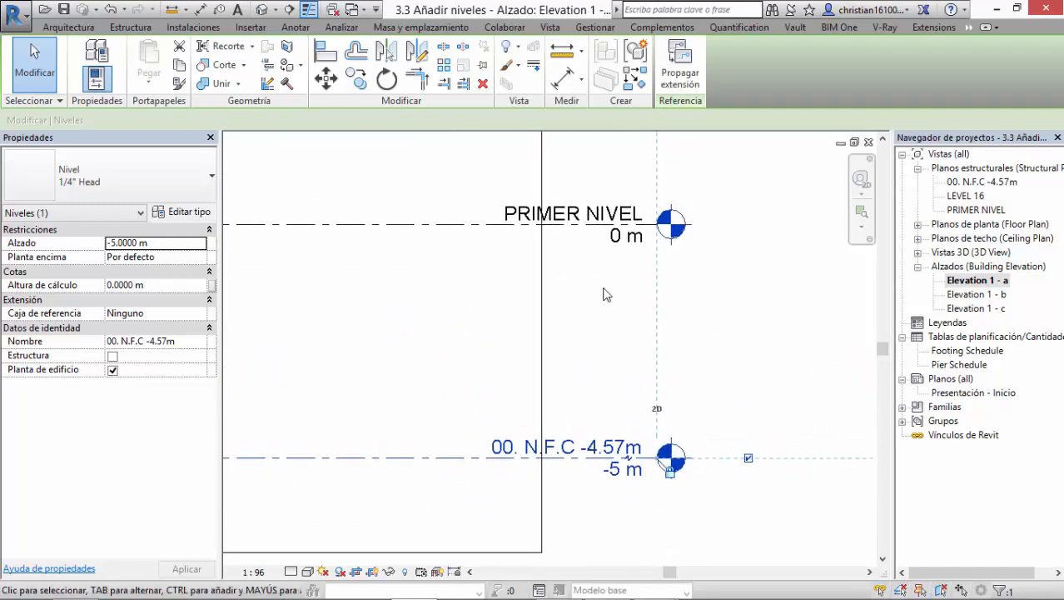
{"action": "left_click", "coordinate": [477, 225]}
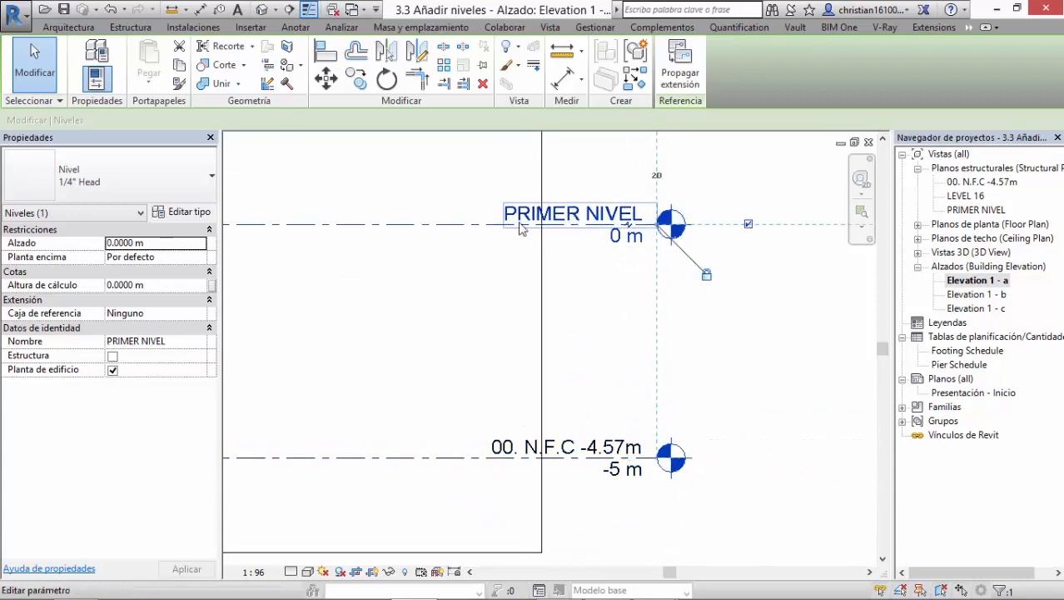
{"action": "left_click", "coordinate": [617, 212]}
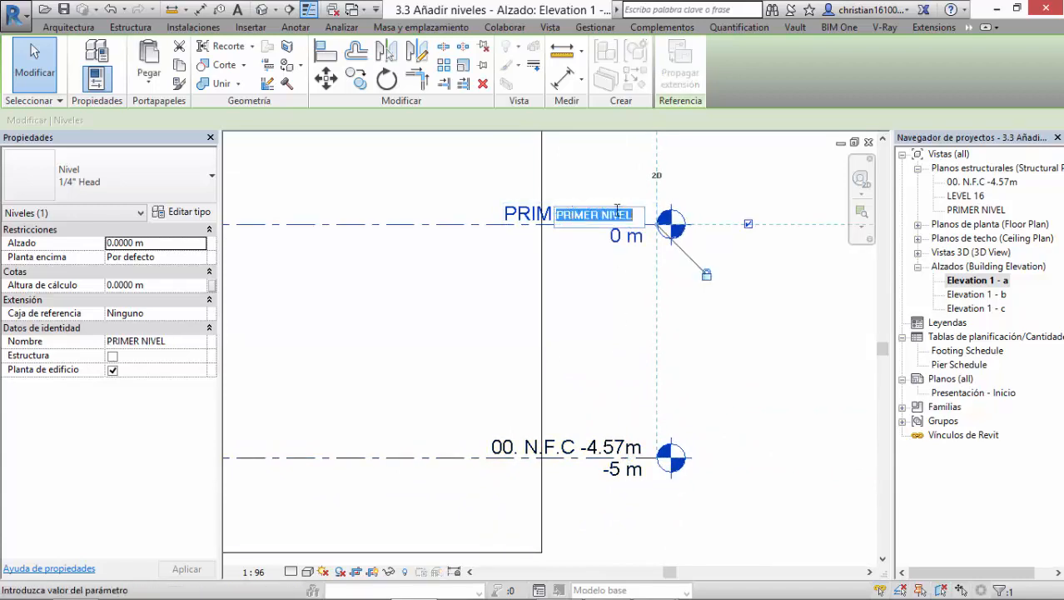
{"action": "key", "text": "Left"}
{"action": "type", "text": "01."}
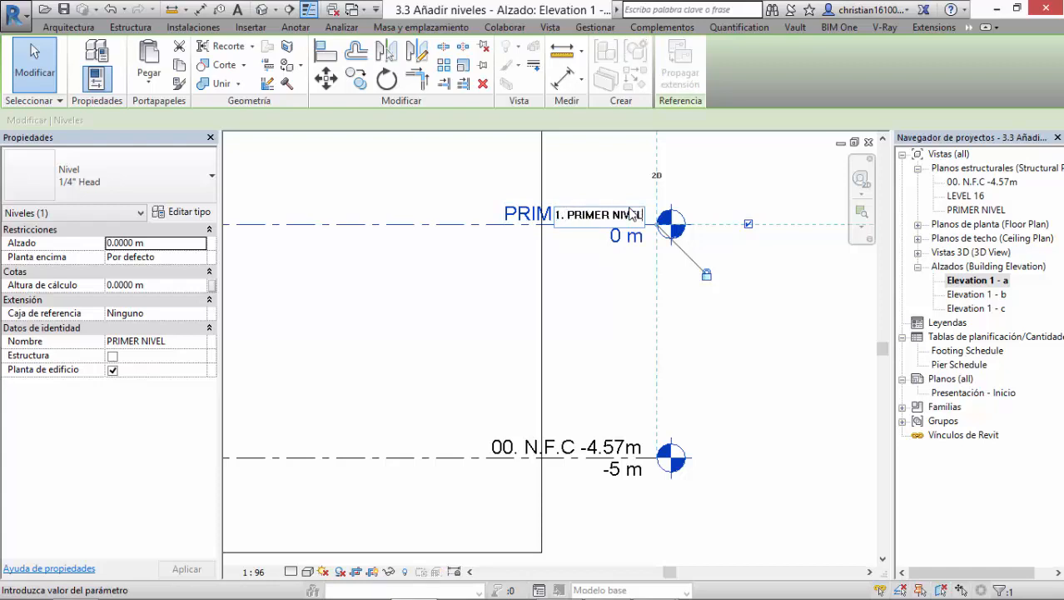
{"action": "key", "text": "End"}
{"action": "type", "text": "+0.00m"}
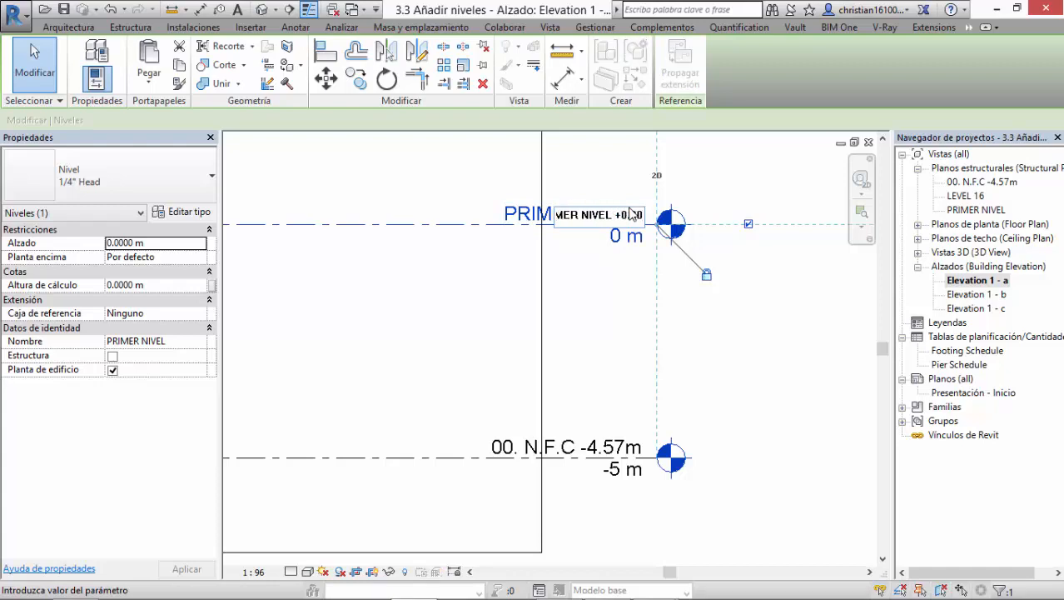
{"action": "type", "text": "s"}
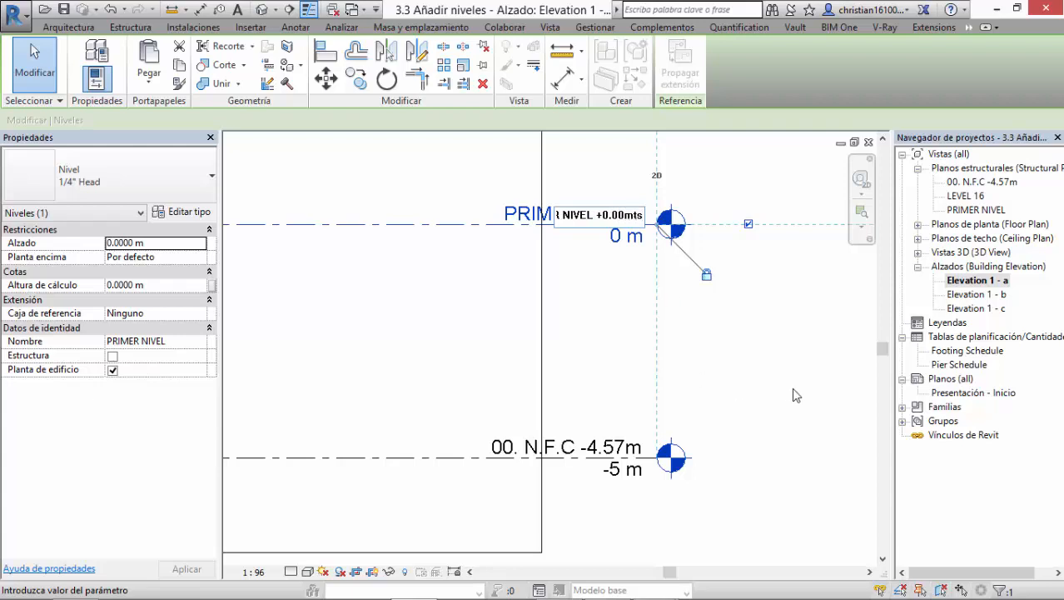
{"action": "key", "text": "Return"}
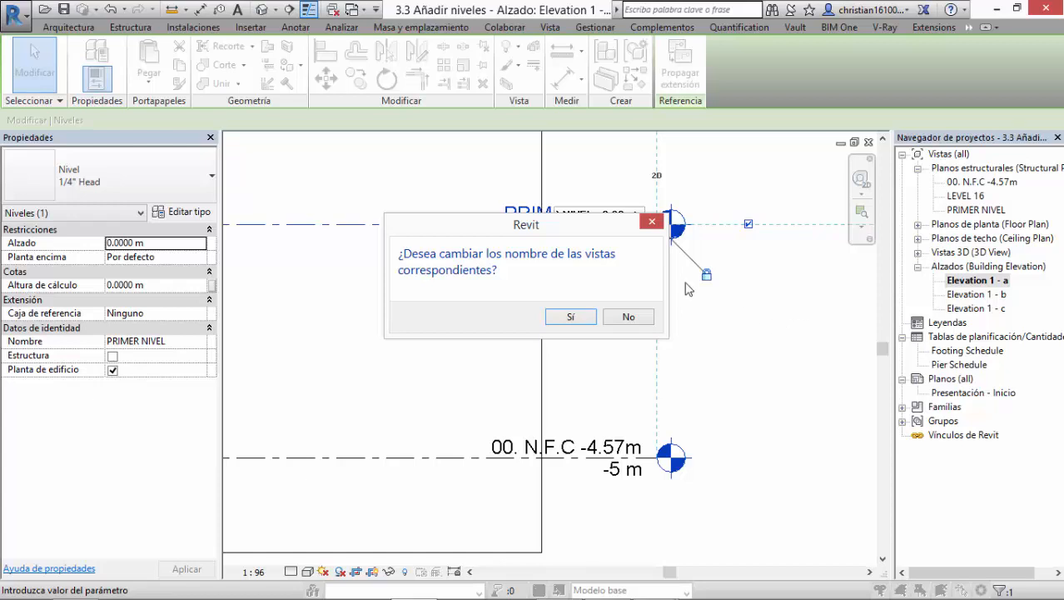
{"action": "left_click_drag", "start_coordinate": [597, 235], "coordinate": [623, 302]}
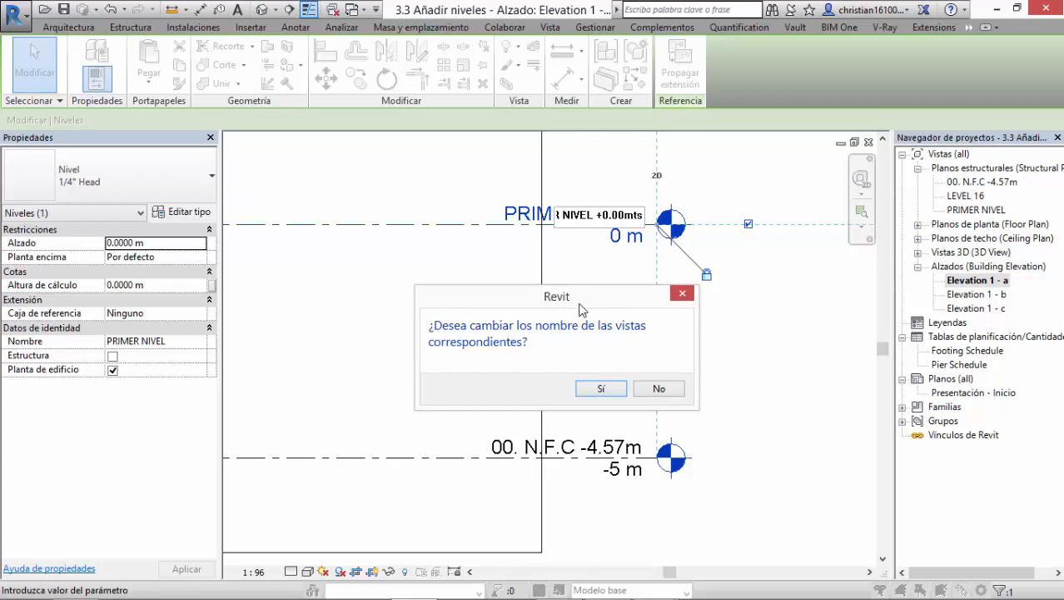
{"action": "left_click_drag", "start_coordinate": [578, 304], "coordinate": [610, 264]}
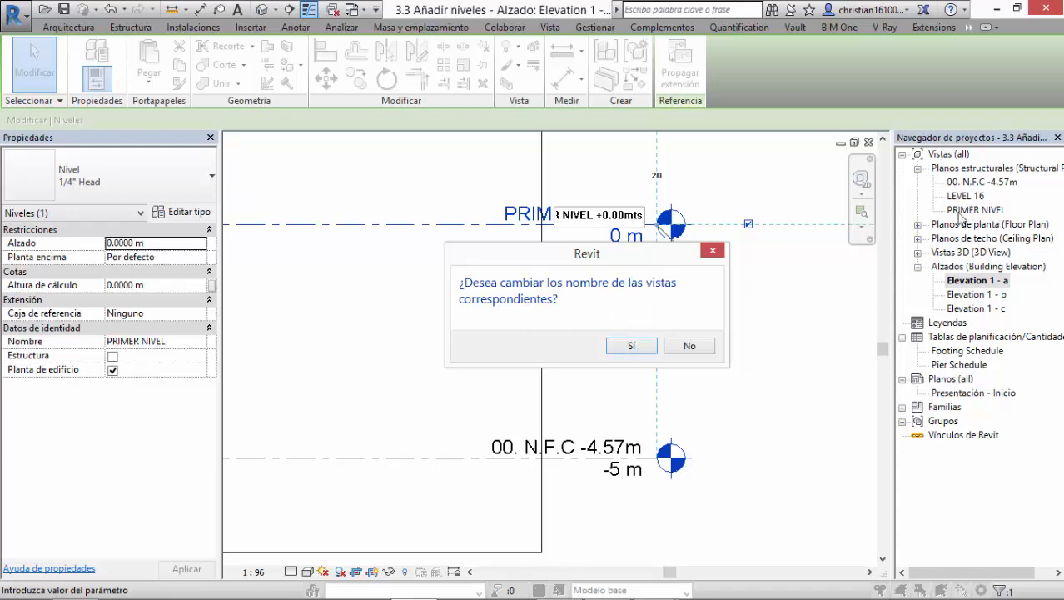
{"action": "left_click", "coordinate": [633, 347]}
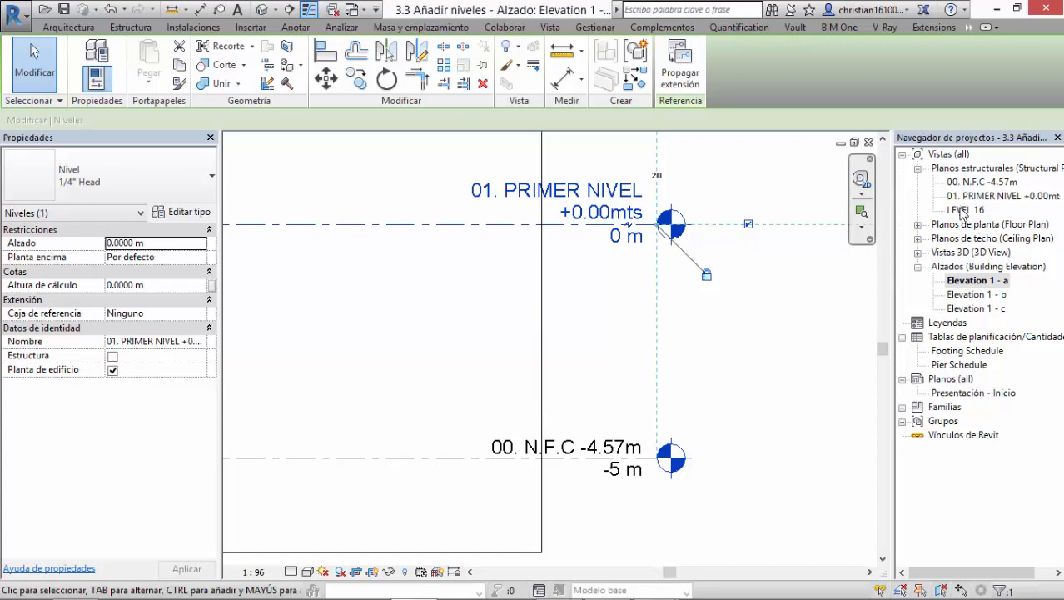
Step: Rename LEVEL 16 to "02. Segundo Nivel +3.50mts" and apply the new name to its corresponding views
{"action": "middle_click_drag", "start_coordinate": [772, 284], "coordinate": [774, 424]}
{"action": "middle_click_drag", "start_coordinate": [736, 298], "coordinate": [738, 376]}
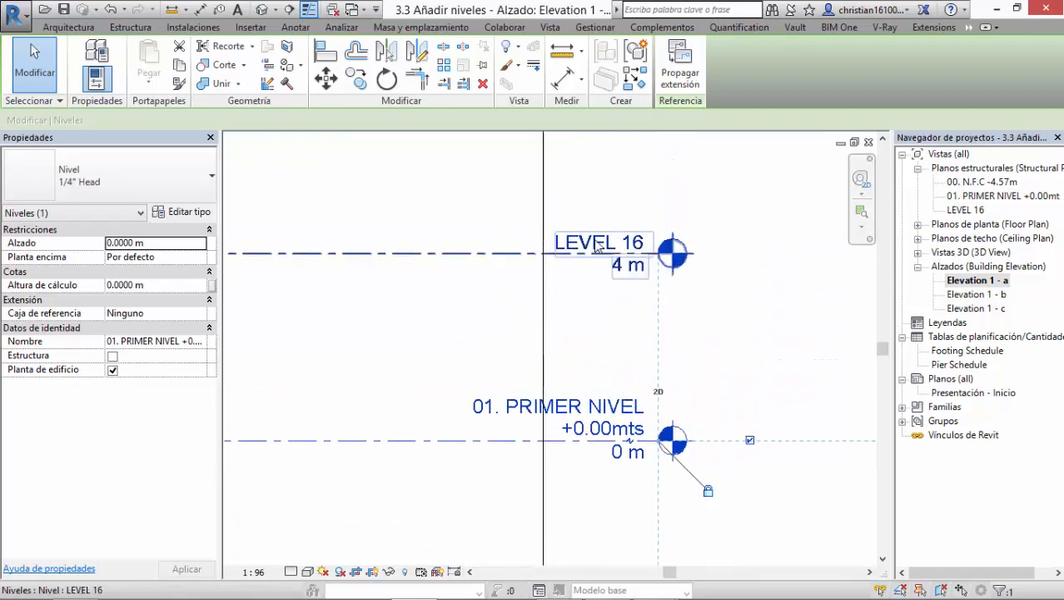
{"action": "left_click", "coordinate": [597, 243]}
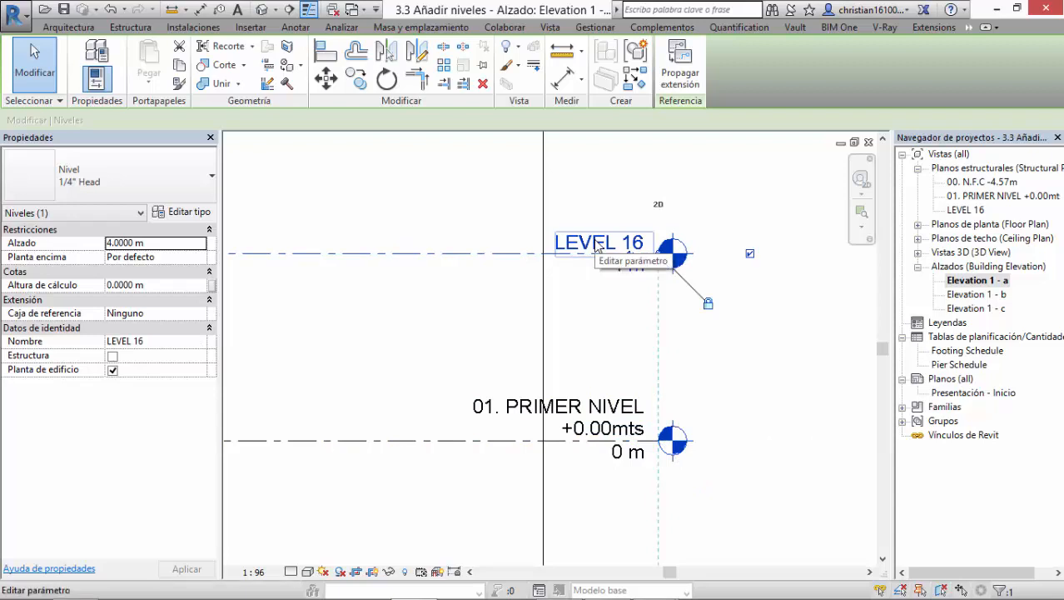
{"action": "left_click", "coordinate": [597, 243]}
{"action": "type", "text": "02"}
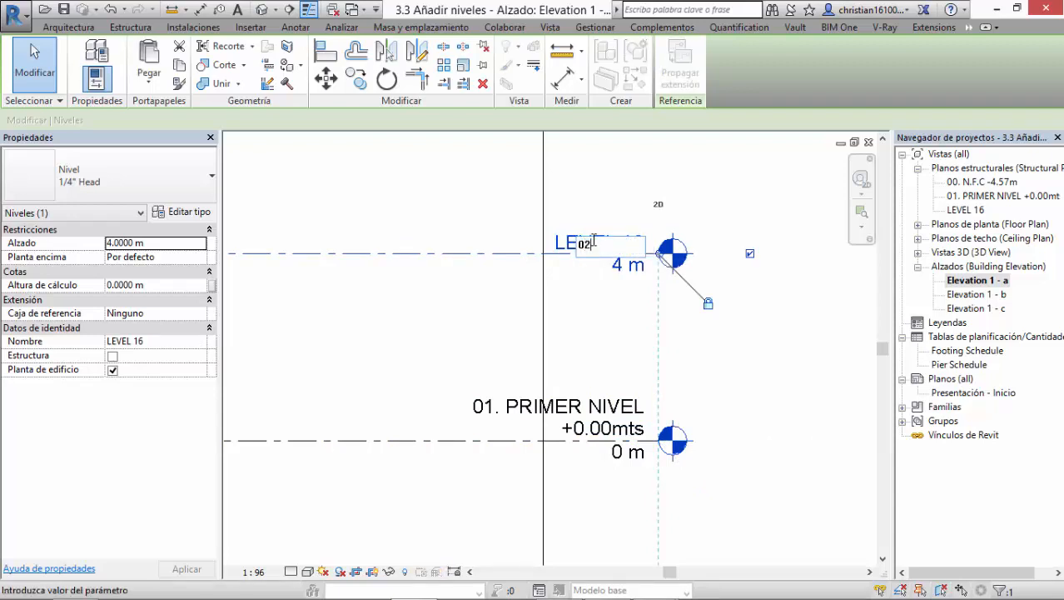
{"action": "type", "text": ". Segundo Nivel"}
{"action": "key", "text": "BackSpace"}
{"action": "key", "text": "BackSpace"}
{"action": "key", "text": "BackSpace"}
{"action": "type", "text": "vel +3.50mts"}
{"action": "key", "text": "Return"}
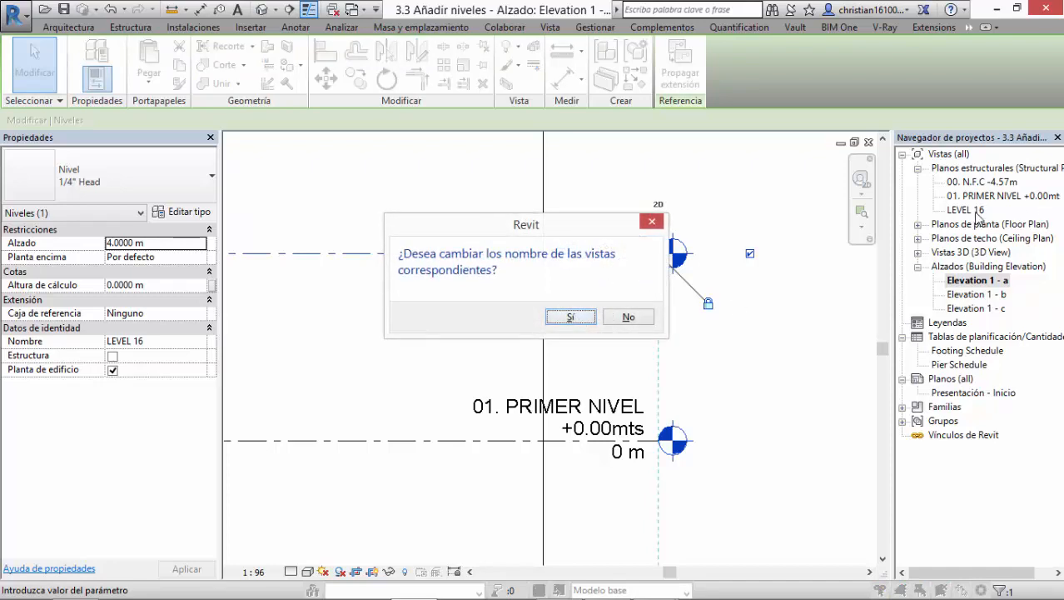
{"action": "left_click", "coordinate": [583, 318]}
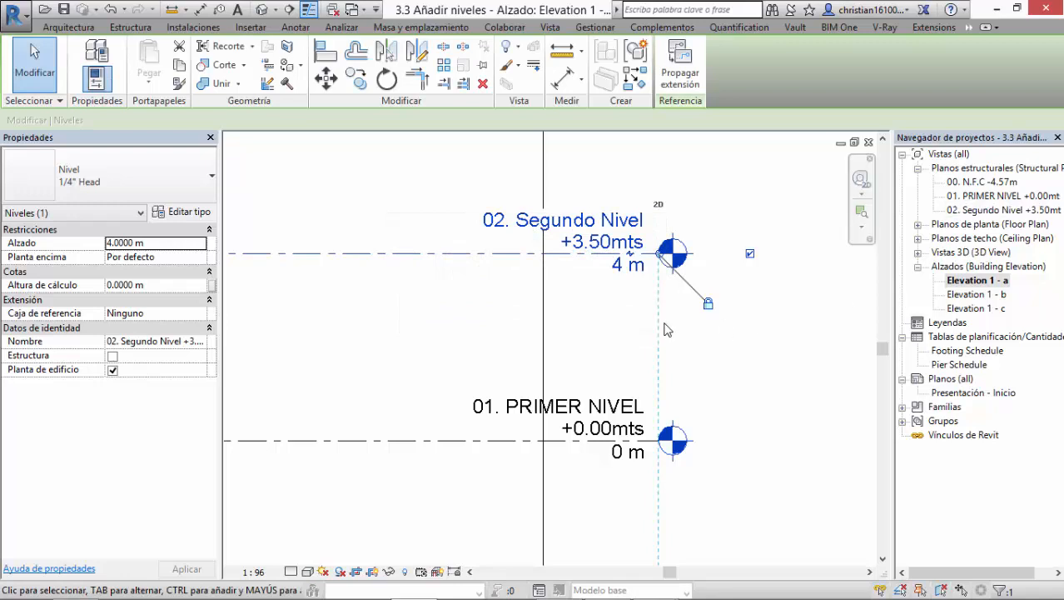
Step: Set the elevation of the 02. Segundo Nivel level to 3.5 m
{"action": "scroll", "coordinate": [609, 221], "scroll_direction": "up", "scroll_amount": 1}
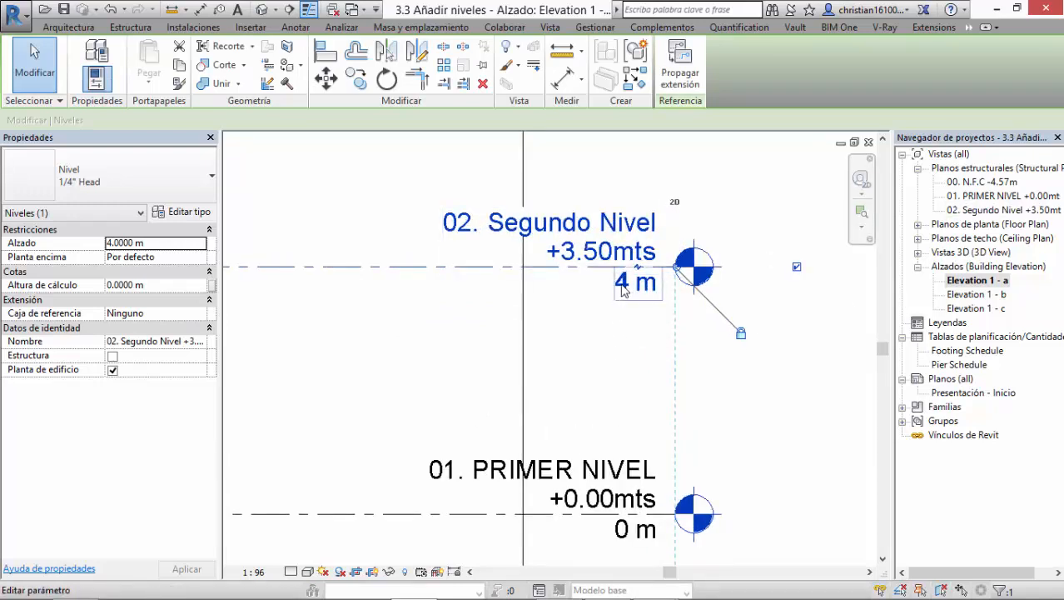
{"action": "left_click", "coordinate": [624, 285]}
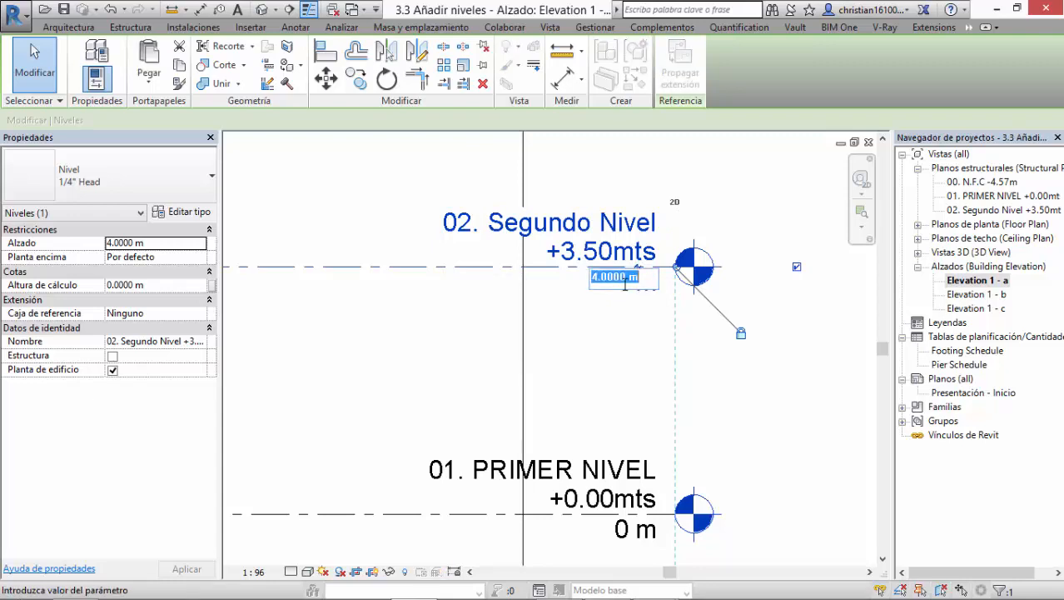
{"action": "type", "text": "3."}
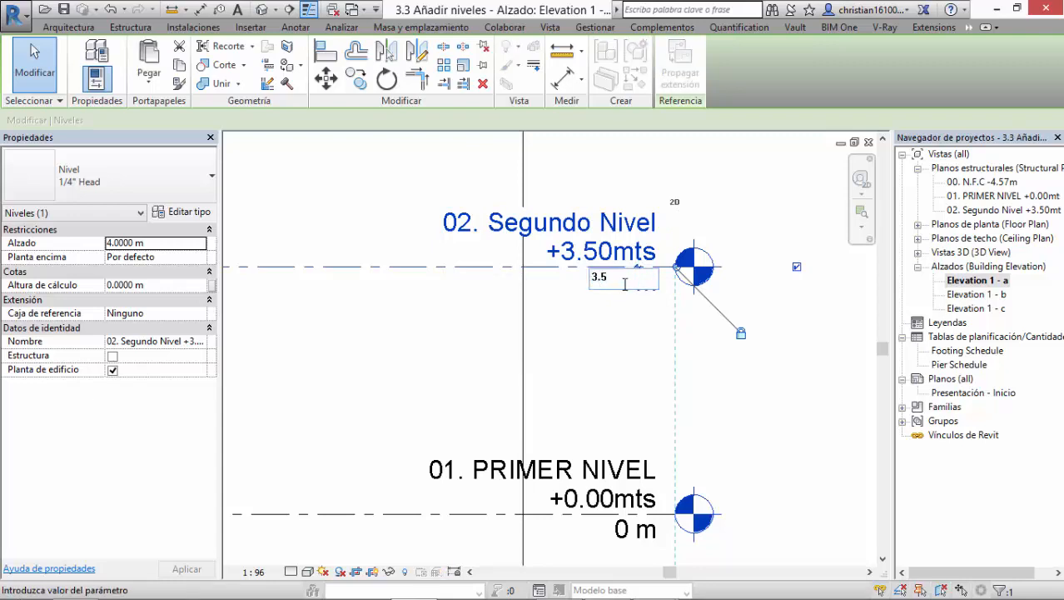
{"action": "type", "text": "5"}
{"action": "key", "text": "Return"}
Step: Place an aligned dimension between the 01. PRIMER NIVEL and 02. Segundo Nivel level lines
{"action": "scroll", "coordinate": [583, 392], "scroll_direction": "down", "scroll_amount": 4}
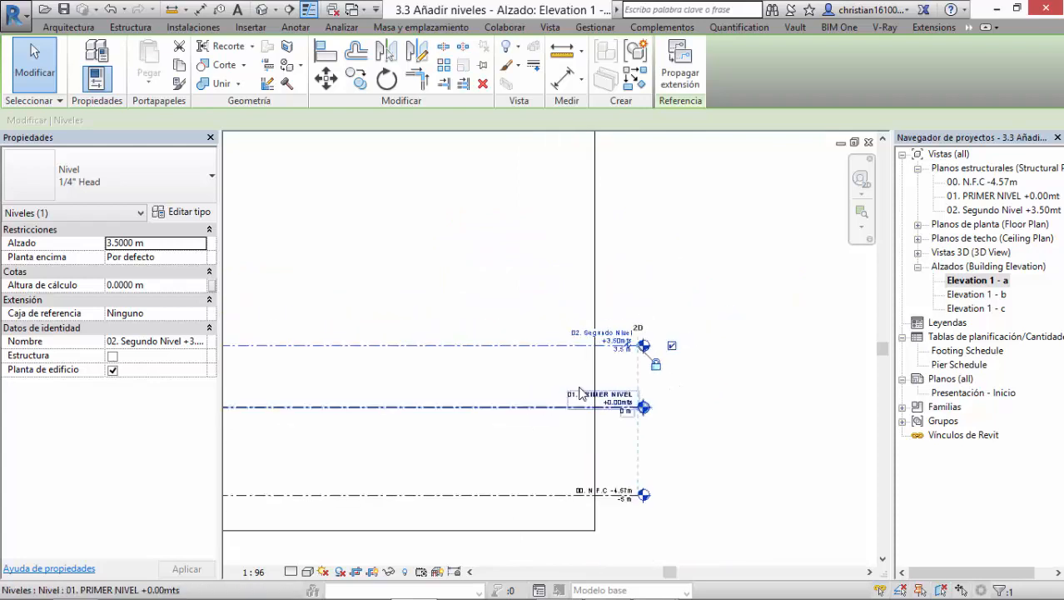
{"action": "middle_click_drag", "start_coordinate": [582, 393], "coordinate": [653, 323]}
{"action": "middle_click_drag", "start_coordinate": [546, 374], "coordinate": [625, 387]}
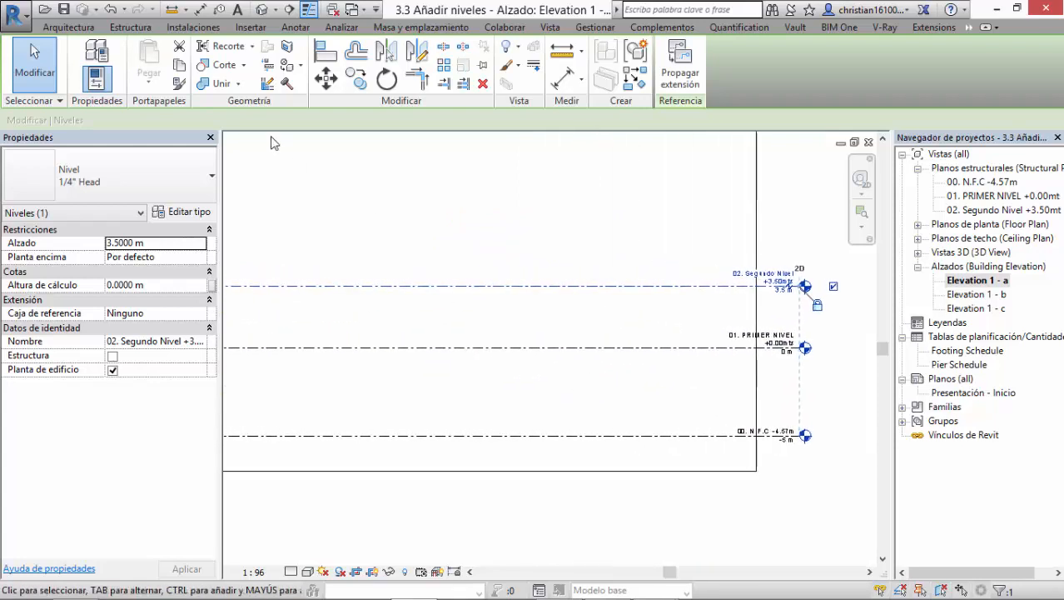
{"action": "left_click", "coordinate": [203, 17]}
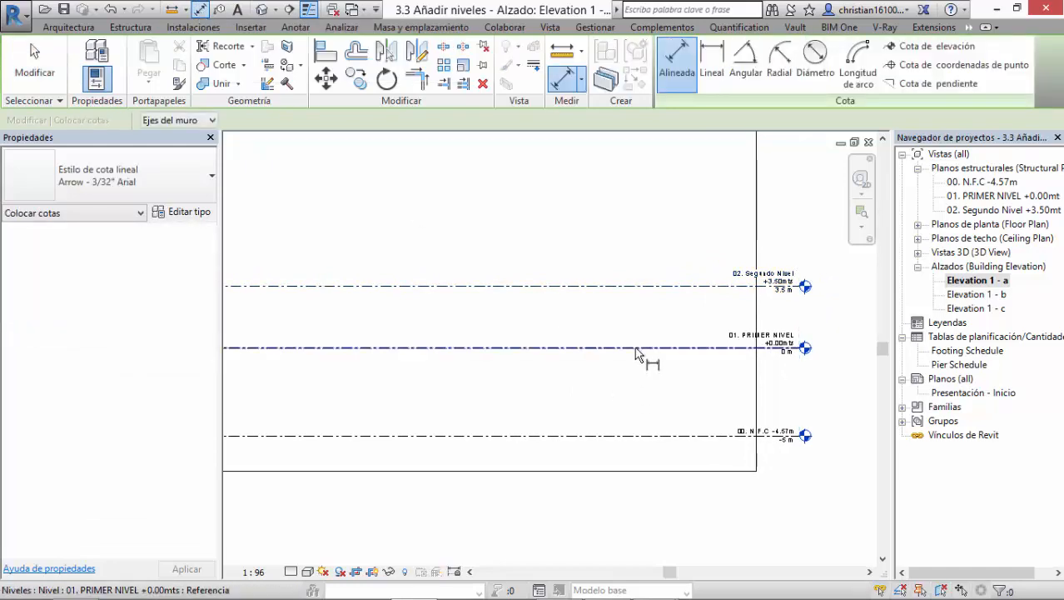
{"action": "left_click", "coordinate": [635, 348]}
{"action": "left_click", "coordinate": [634, 288]}
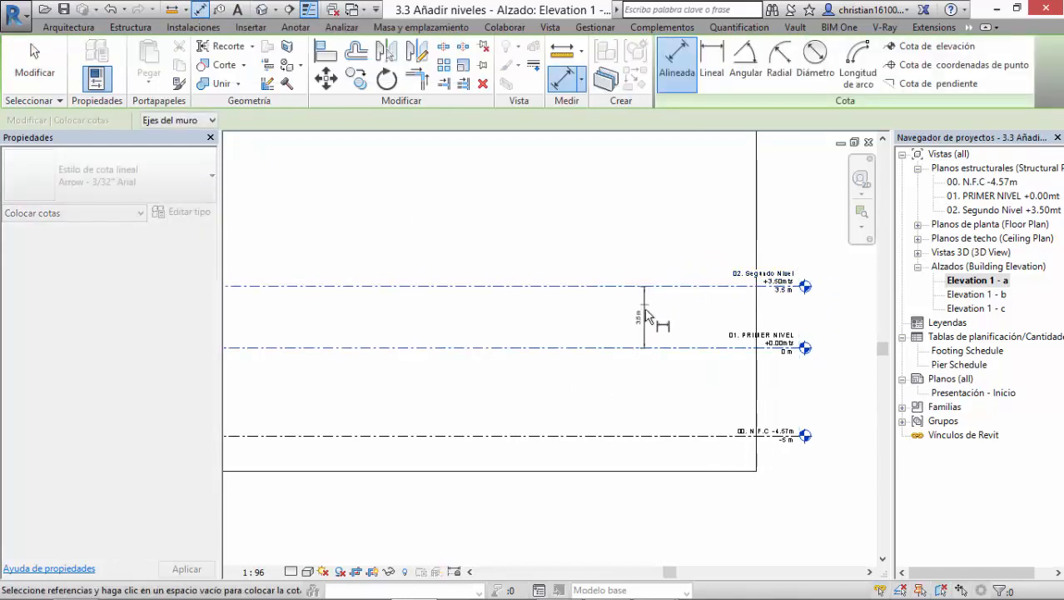
{"action": "left_click", "coordinate": [645, 301]}
Step: Add an aligned dimension between the 00. N.F.C and 01. PRIMER NIVEL level lines, and leave the dimension command
{"action": "scroll", "coordinate": [643, 310], "scroll_direction": "up", "scroll_amount": 4}
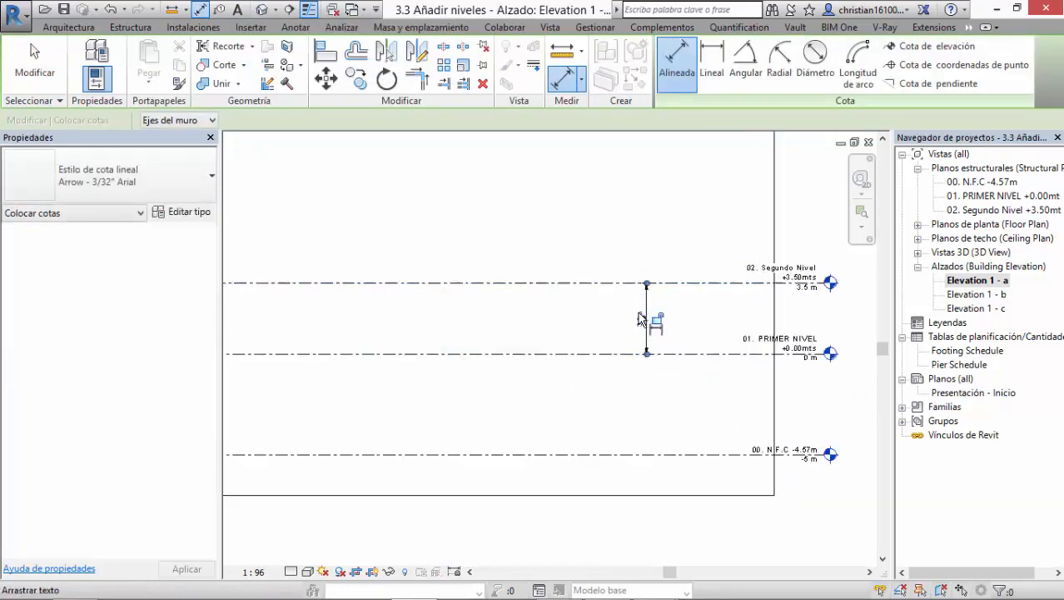
{"action": "middle_click_drag", "start_coordinate": [752, 380], "coordinate": [686, 226]}
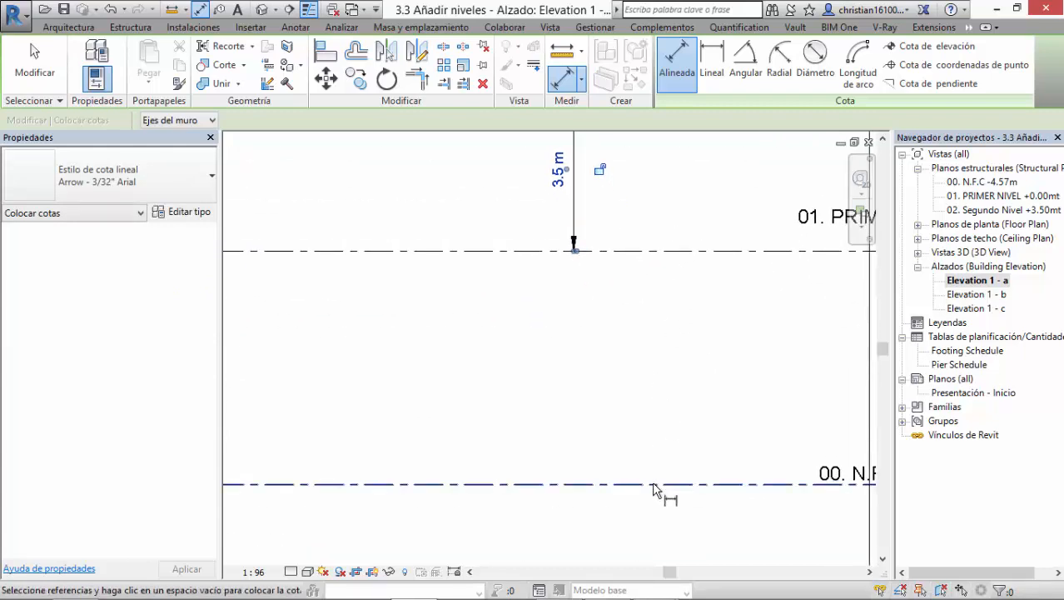
{"action": "left_click", "coordinate": [623, 484]}
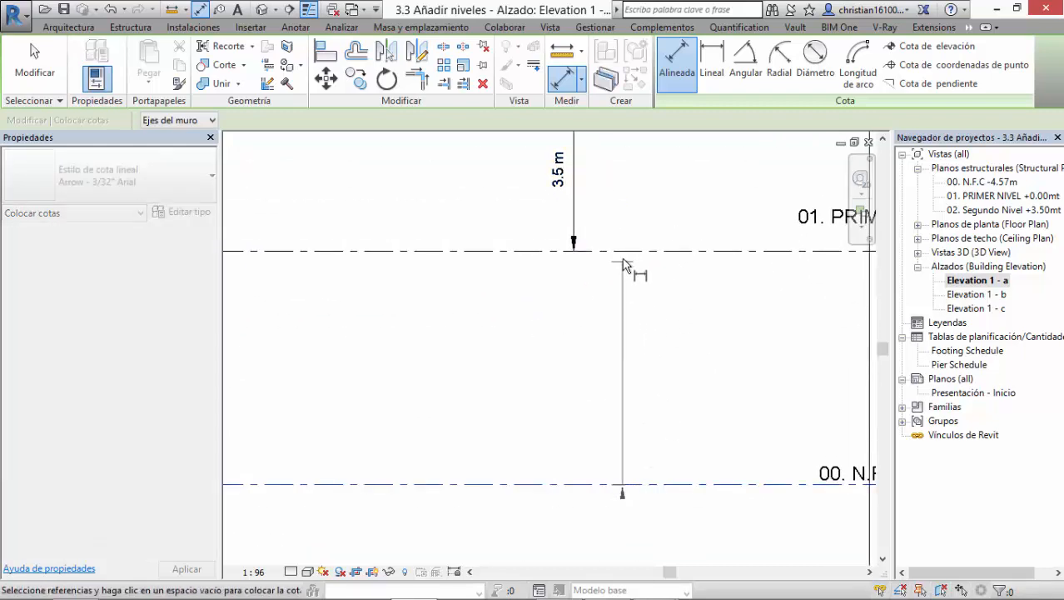
{"action": "left_click", "coordinate": [625, 251]}
{"action": "left_click", "coordinate": [636, 350]}
{"action": "scroll", "coordinate": [646, 366], "scroll_direction": "down", "scroll_amount": 3}
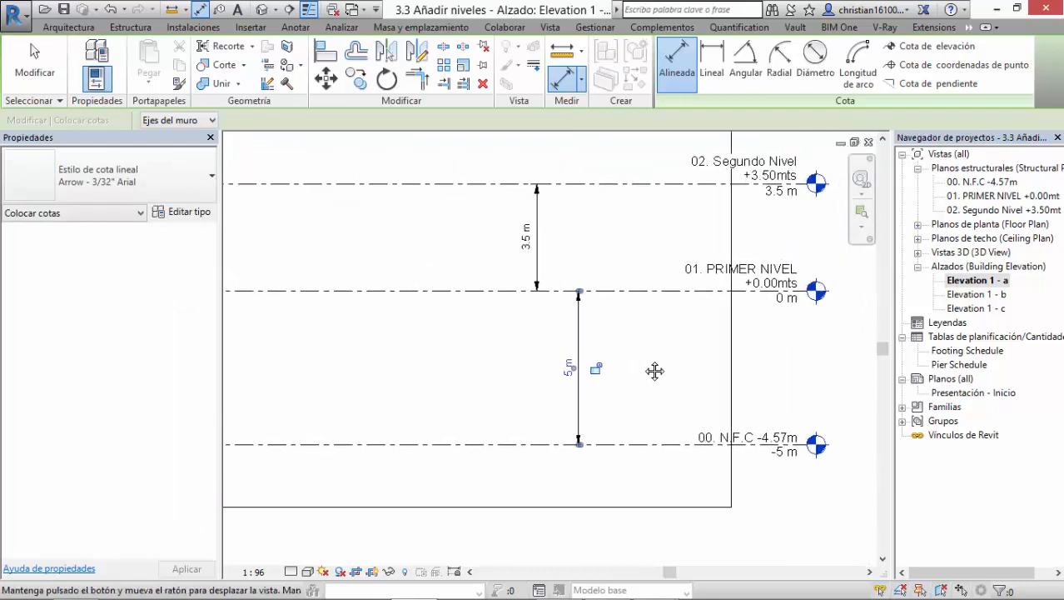
{"action": "middle_click_drag", "start_coordinate": [618, 386], "coordinate": [747, 399]}
{"action": "scroll", "coordinate": [690, 426], "scroll_direction": "down", "scroll_amount": 3}
{"action": "key", "text": "Escape"}
Step: Draw a new level above 02. Segundo Nivel at an elevation of about 6.9 m, aligned with both ends of the existing levels
{"action": "middle_click_drag", "start_coordinate": [567, 353], "coordinate": [741, 361]}
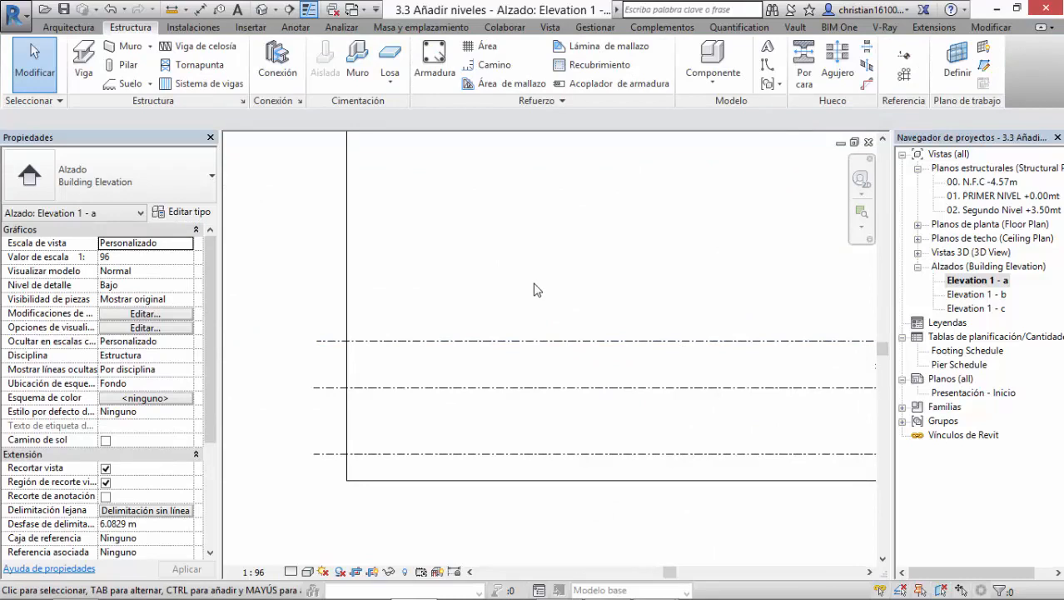
{"action": "key", "text": "l"}
{"action": "key", "text": "l"}
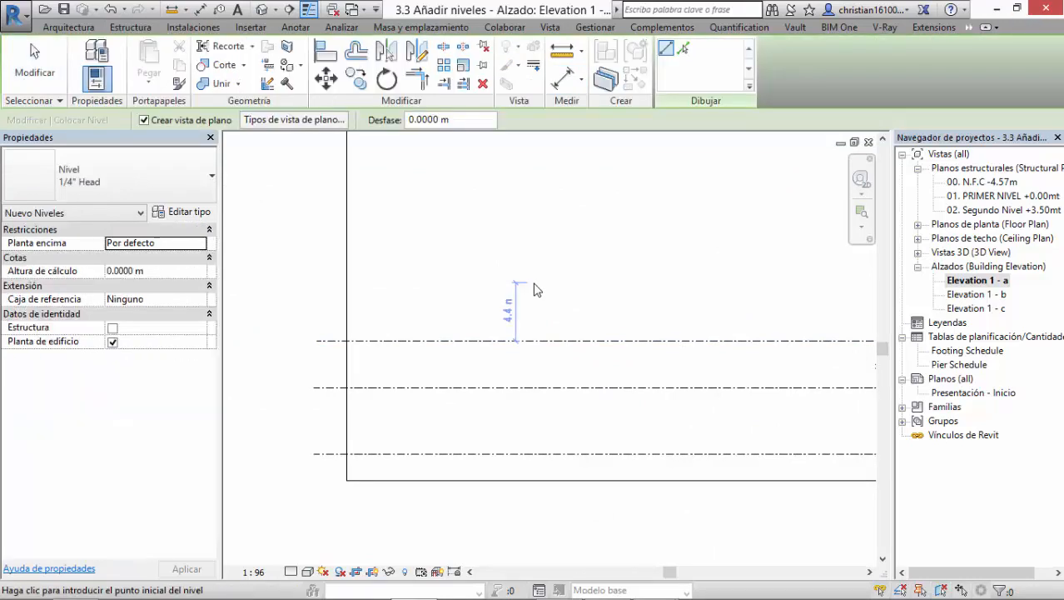
{"action": "left_click", "coordinate": [317, 295]}
{"action": "middle_click_drag", "start_coordinate": [607, 285], "coordinate": [388, 312]}
{"action": "left_click", "coordinate": [693, 322]}
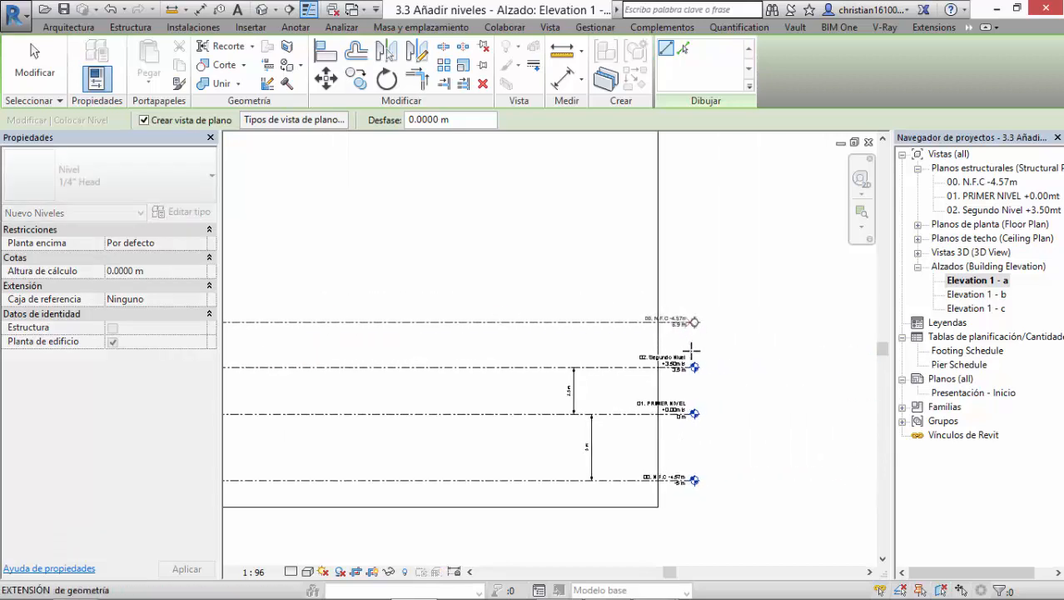
{"action": "scroll", "coordinate": [694, 323], "scroll_direction": "up", "scroll_amount": 3}
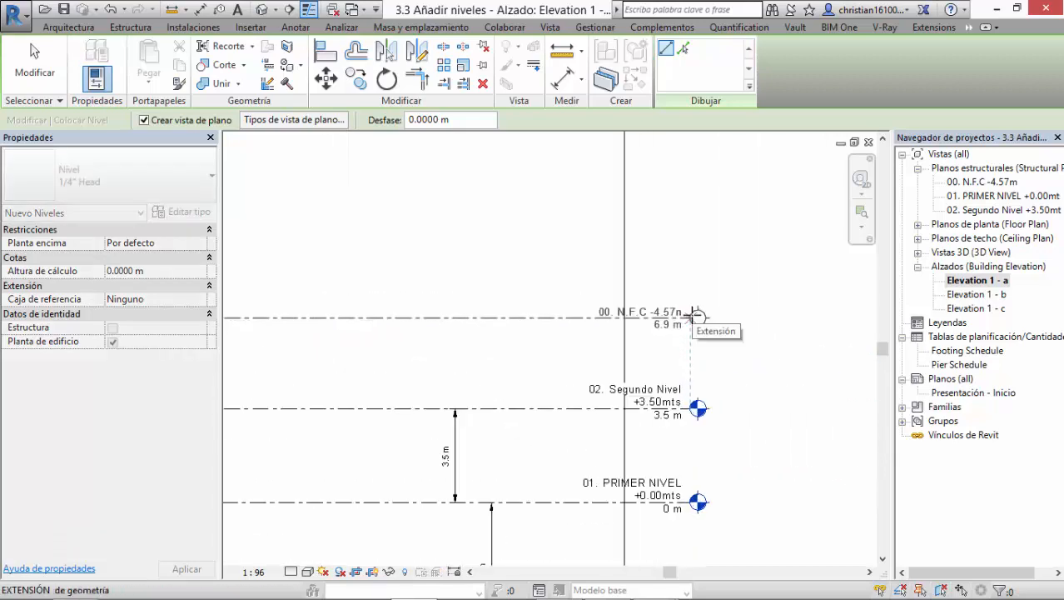
{"action": "left_click", "coordinate": [692, 316]}
{"action": "key", "text": "Escape"}
{"action": "key", "text": "Escape"}
Step: Rename the new uppermost level as "03. Tercer Nivel +7.00 mts" and apply the name to its corresponding views
{"action": "scroll", "coordinate": [673, 386], "scroll_direction": "up", "scroll_amount": 4}
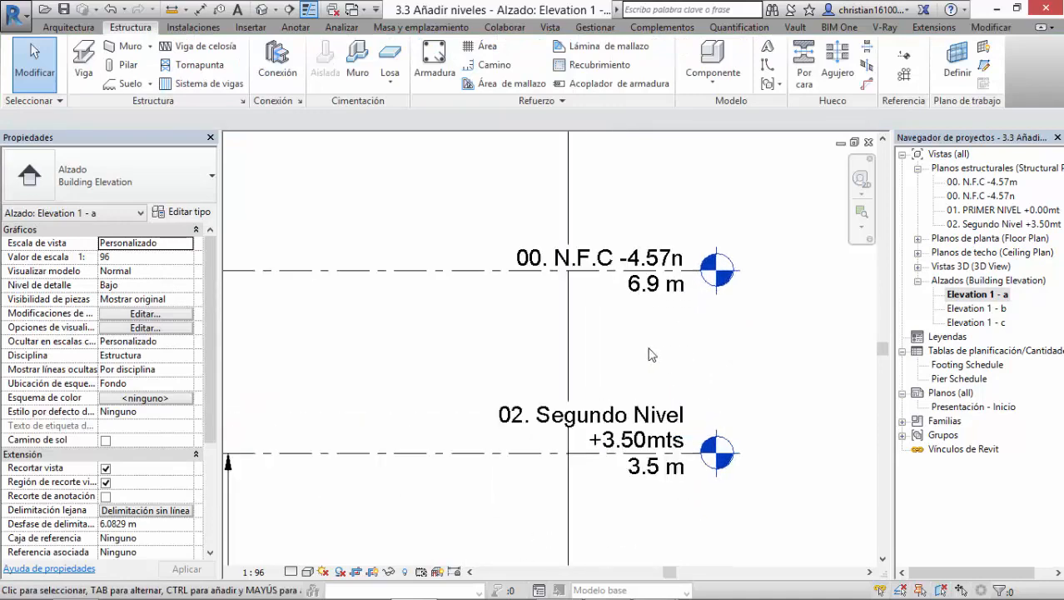
{"action": "middle_click_drag", "start_coordinate": [652, 355], "coordinate": [606, 365]}
{"action": "double_click", "coordinate": [526, 285]}
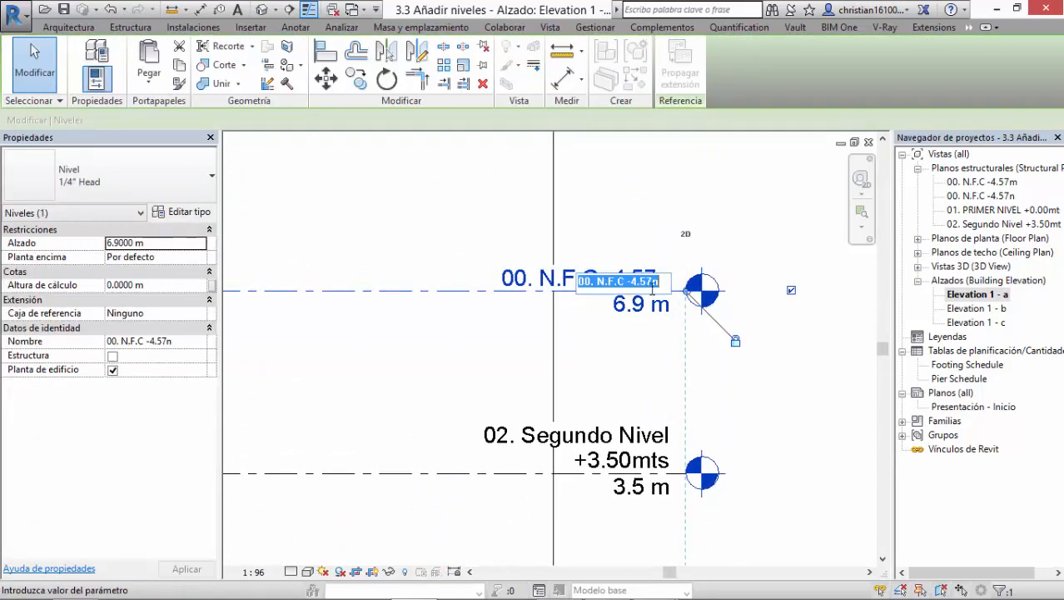
{"action": "type", "text": "03. Tercer Nivel"}
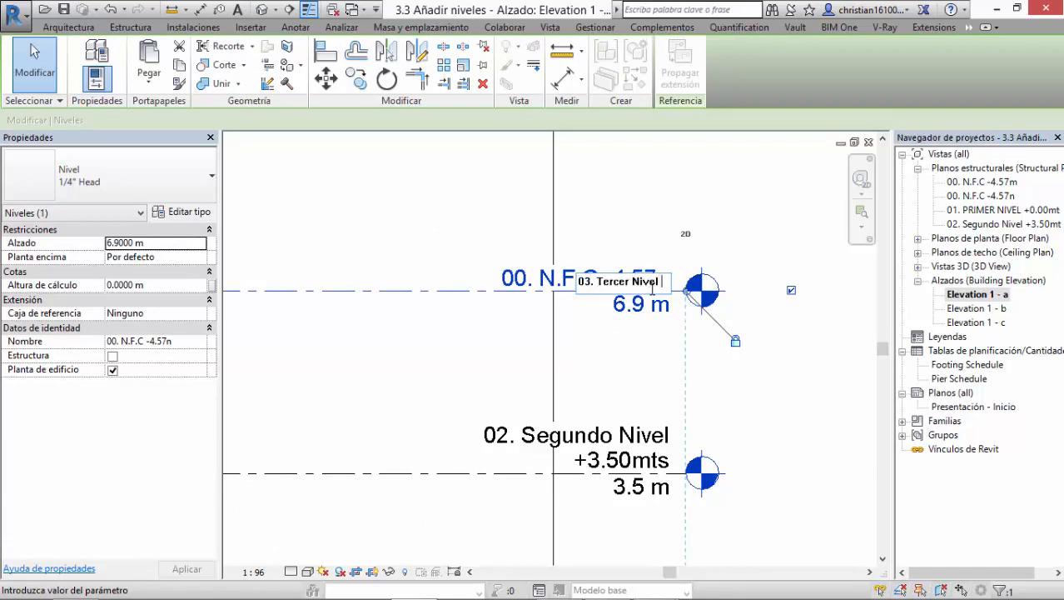
{"action": "type", "text": "+7."}
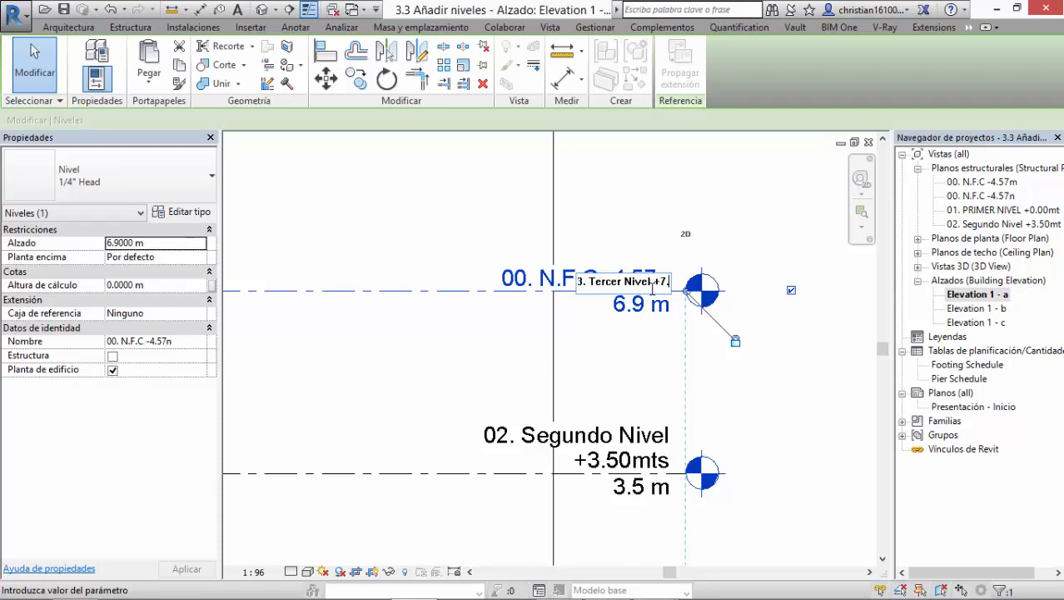
{"action": "type", "text": "00 mts"}
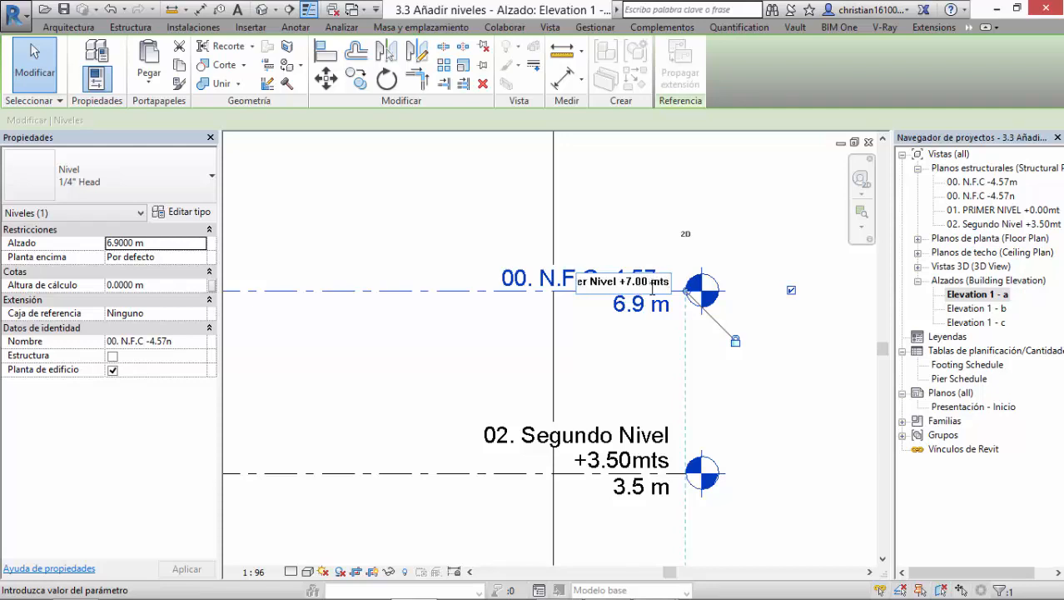
{"action": "key", "text": "Return"}
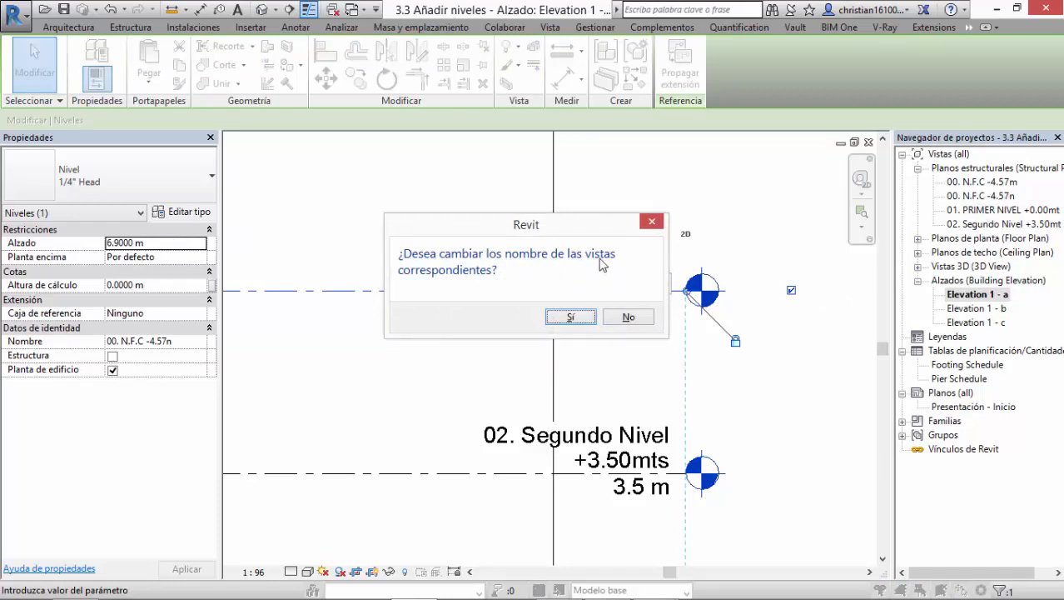
{"action": "left_click", "coordinate": [570, 320]}
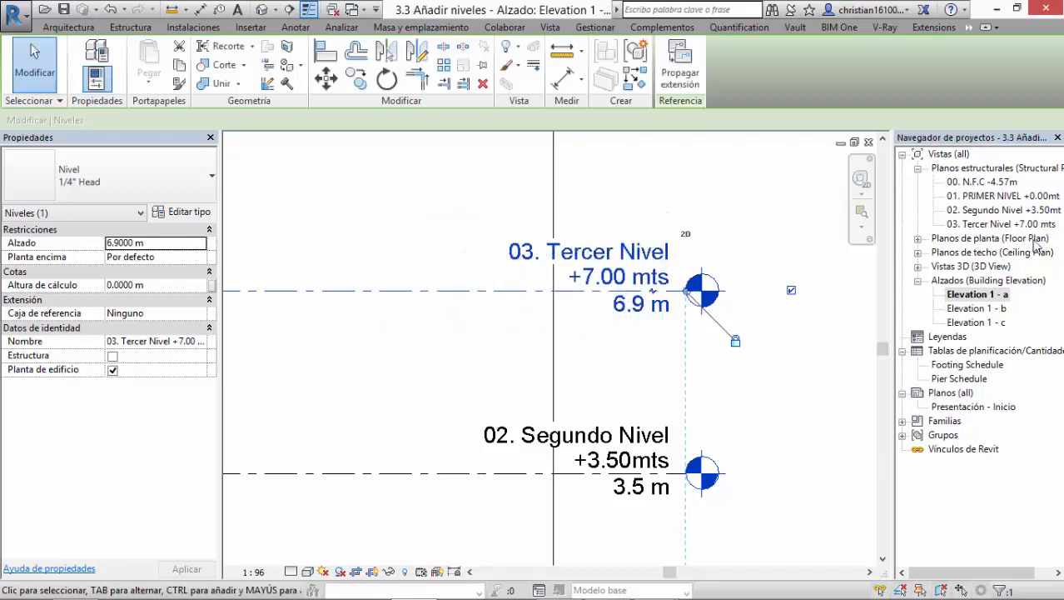
Step: Set the elevation of the 03. Tercer Nivel level to 7 m and clear the selection
{"action": "left_click", "coordinate": [640, 308]}
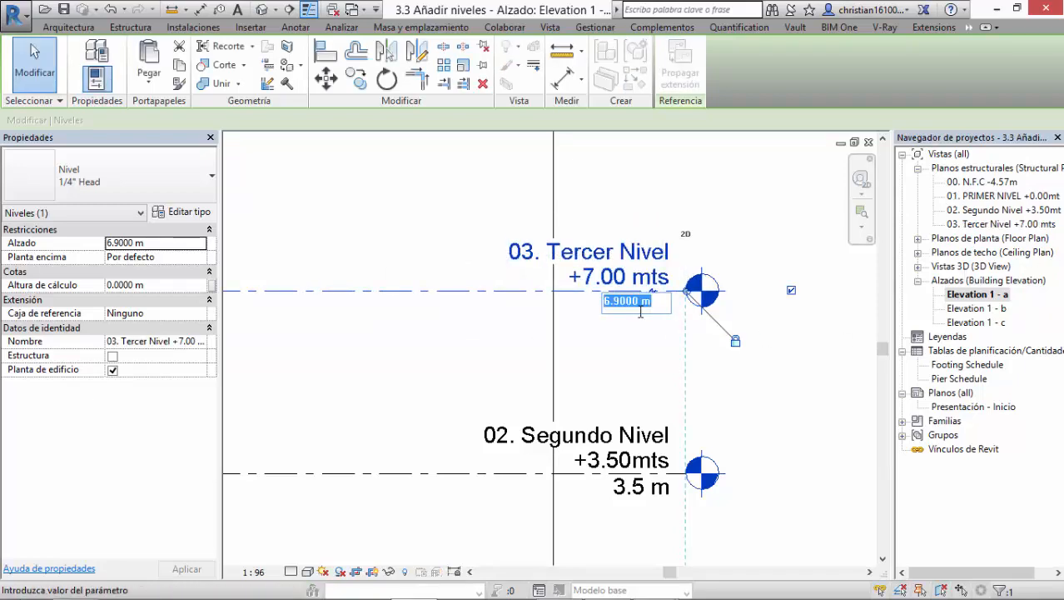
{"action": "type", "text": "7"}
{"action": "key", "text": "Return"}
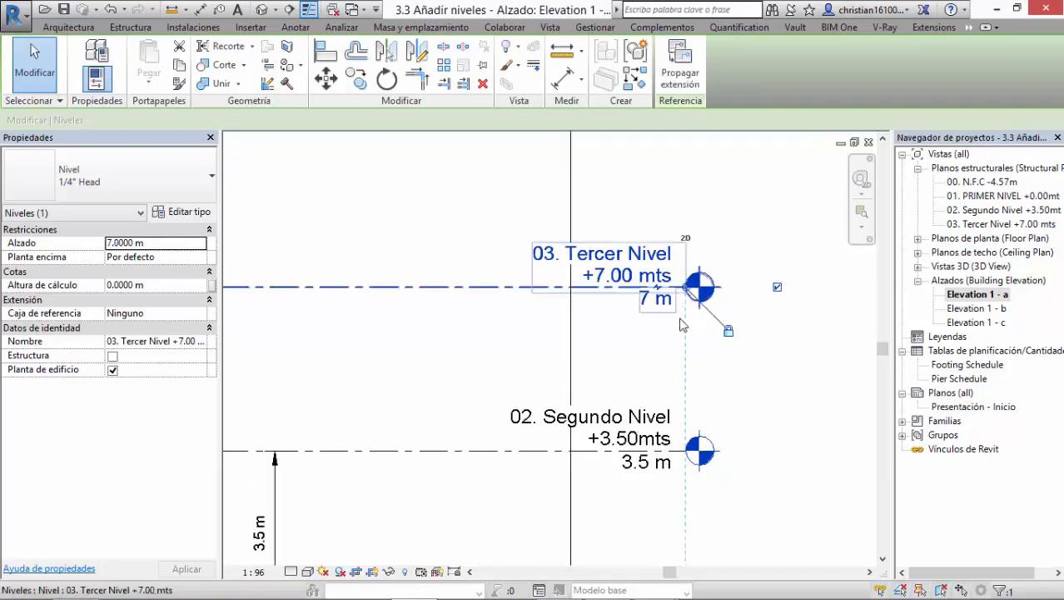
{"action": "scroll", "coordinate": [711, 367], "scroll_direction": "down", "scroll_amount": 3}
{"action": "scroll", "coordinate": [711, 367], "scroll_direction": "down", "scroll_amount": 3}
{"action": "middle_click_drag", "start_coordinate": [669, 379], "coordinate": [536, 406]}
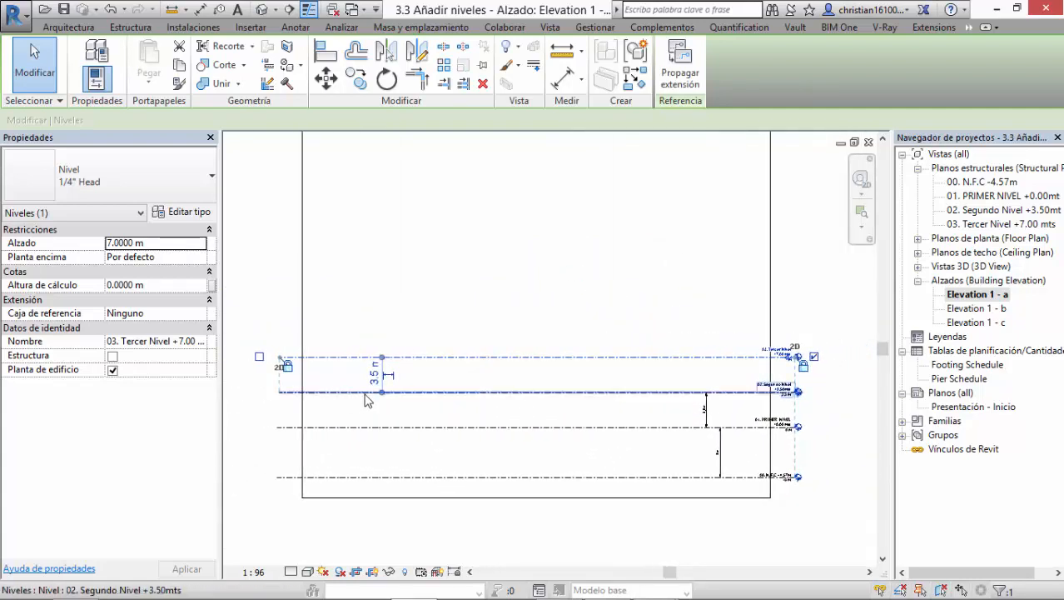
{"action": "scroll", "coordinate": [490, 371], "scroll_direction": "up", "scroll_amount": 2}
{"action": "middle_click_drag", "start_coordinate": [380, 400], "coordinate": [284, 403]}
{"action": "scroll", "coordinate": [767, 363], "scroll_direction": "up", "scroll_amount": 4}
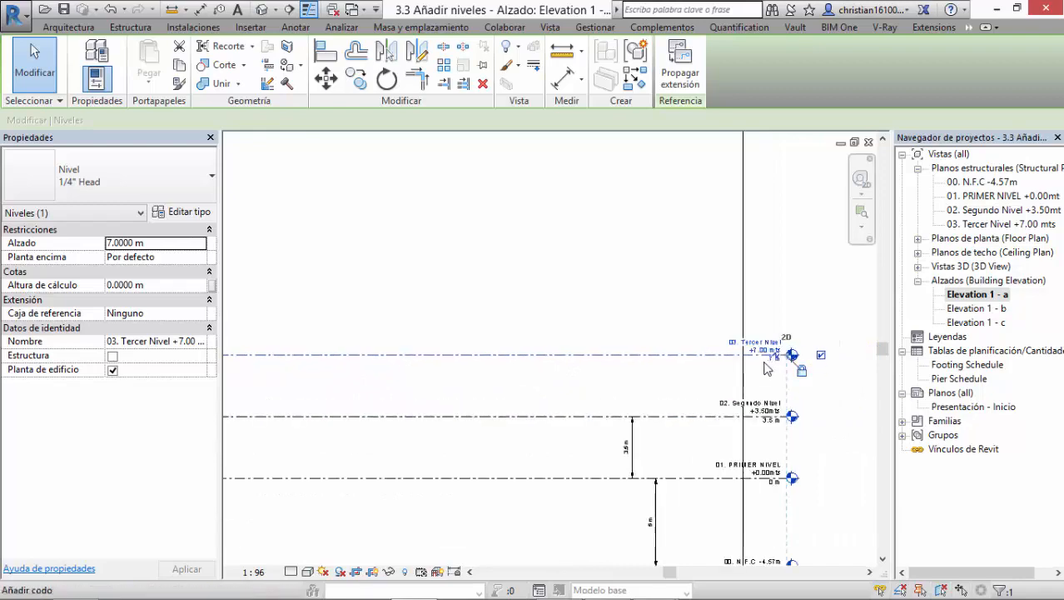
{"action": "middle_click_drag", "start_coordinate": [643, 418], "coordinate": [895, 389]}
{"action": "scroll", "coordinate": [425, 385], "scroll_direction": "down", "scroll_amount": 7}
{"action": "middle_click_drag", "start_coordinate": [511, 395], "coordinate": [777, 390]}
{"action": "left_click", "coordinate": [609, 389]}
Step: Select the 03. Tercer Nivel level and set its temporary dimension to 02. Segundo Nivel to 4 m
{"action": "scroll", "coordinate": [606, 389], "scroll_direction": "down", "scroll_amount": 1}
{"action": "scroll", "coordinate": [607, 395], "scroll_direction": "down", "scroll_amount": 1}
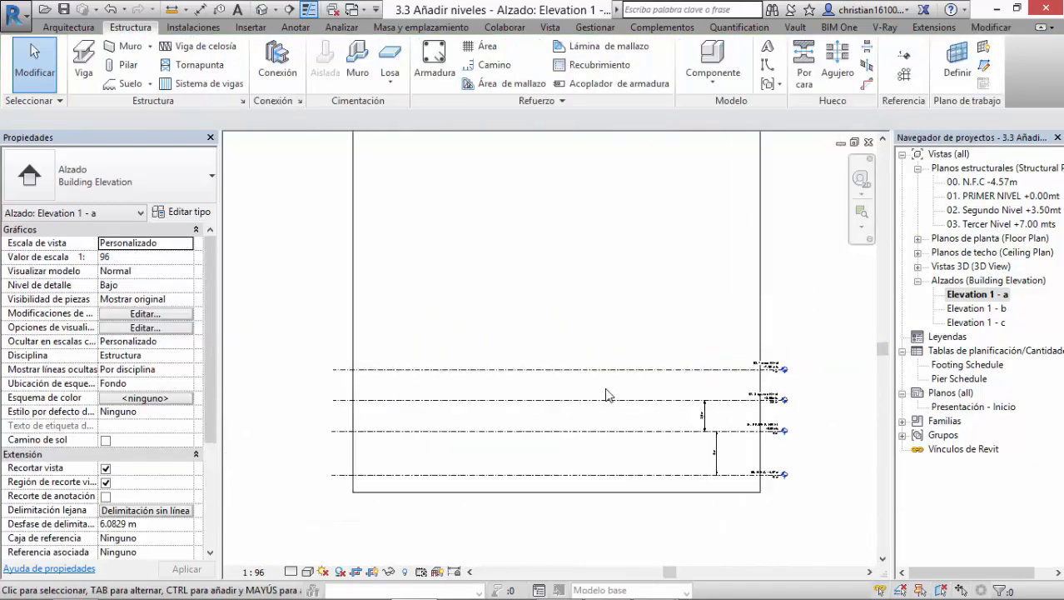
{"action": "left_click", "coordinate": [655, 371]}
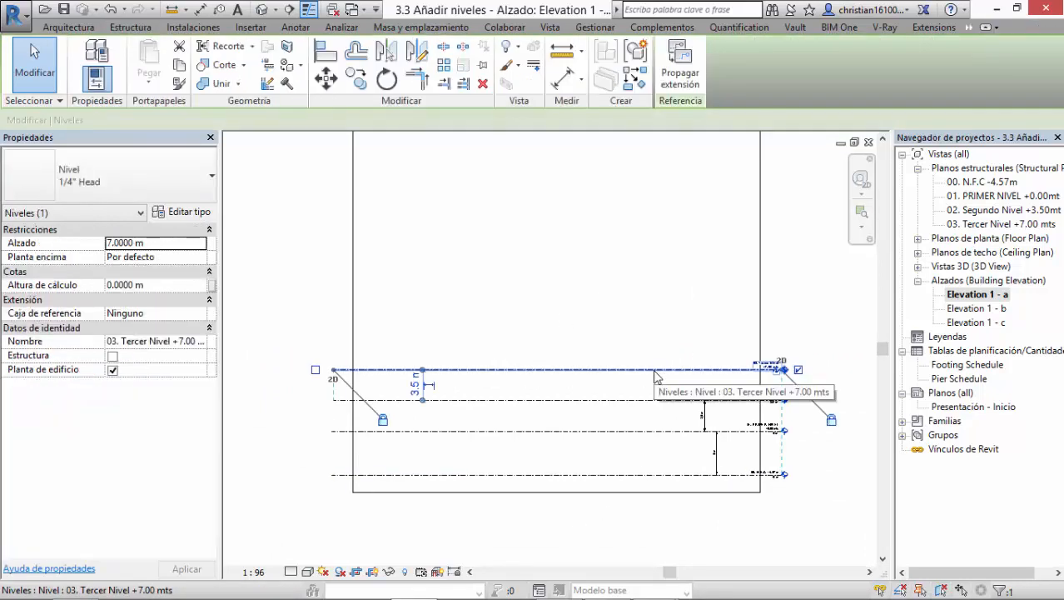
{"action": "scroll", "coordinate": [424, 381], "scroll_direction": "up", "scroll_amount": 3}
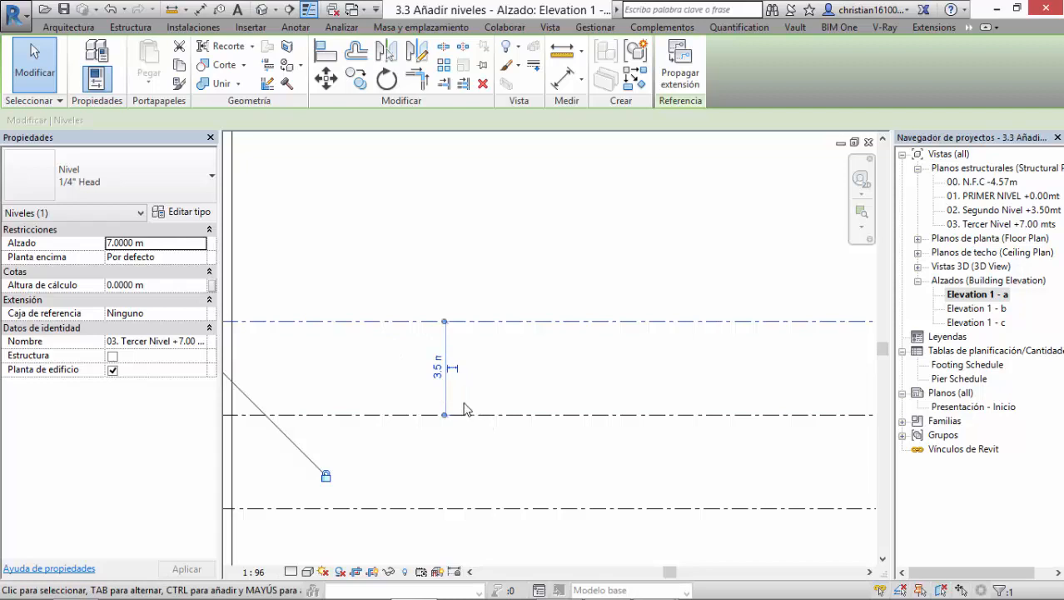
{"action": "scroll", "coordinate": [431, 375], "scroll_direction": "up", "scroll_amount": 5}
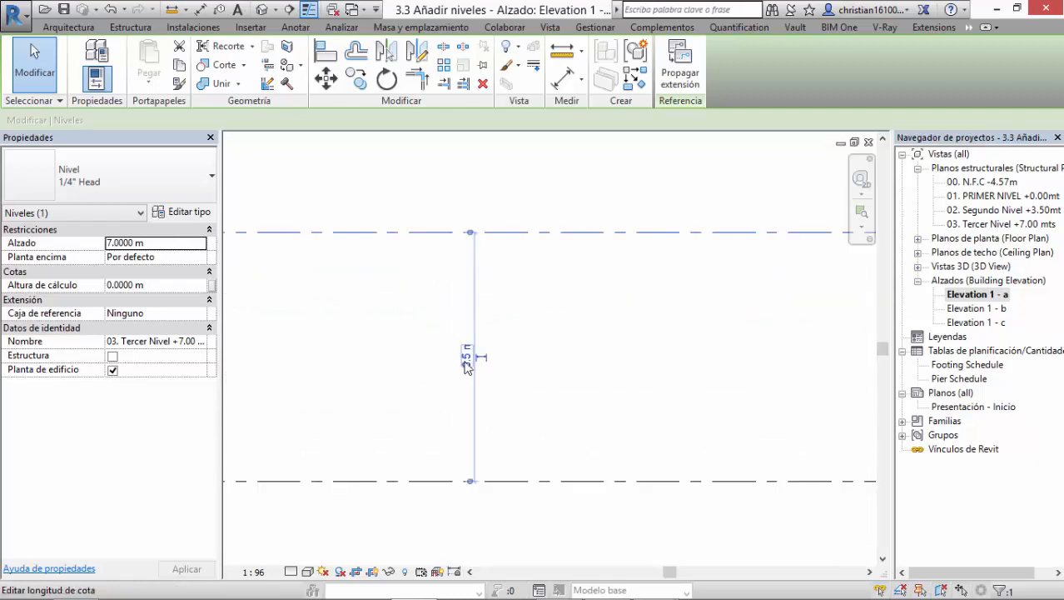
{"action": "left_click", "coordinate": [466, 360]}
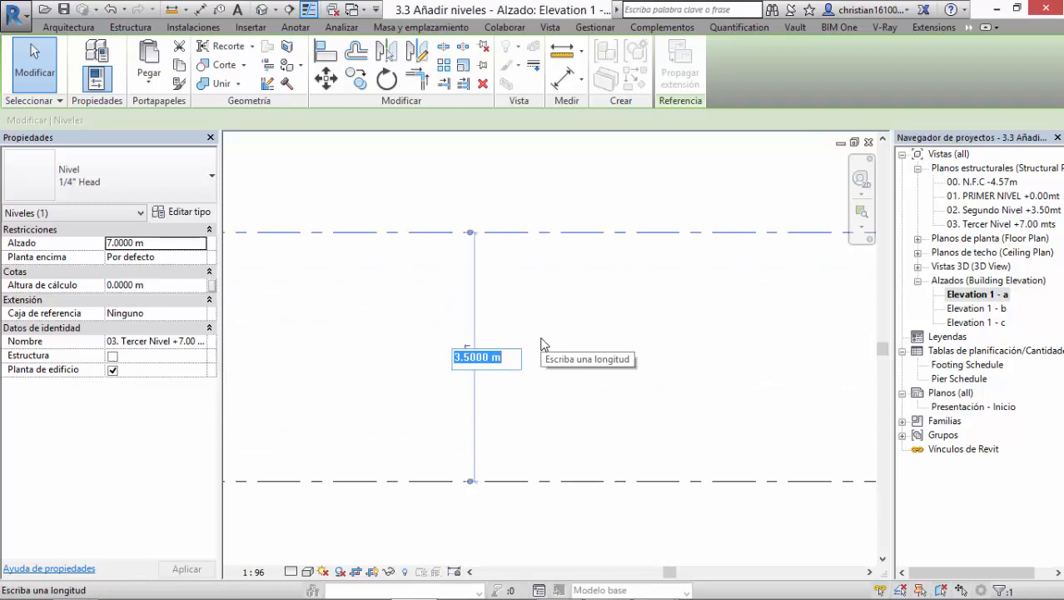
{"action": "type", "text": "4"}
{"action": "key", "text": "Return"}
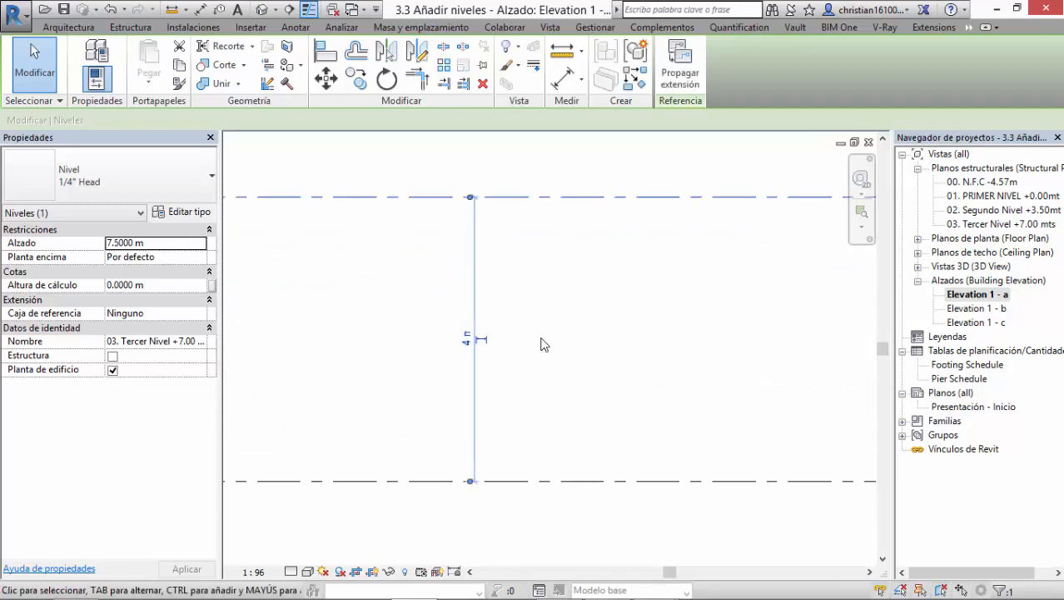
Step: Compare the 03. Tercer Nivel label with its elevation and undo the last change to the level spacing
{"action": "scroll", "coordinate": [541, 344], "scroll_direction": "down", "scroll_amount": 3}
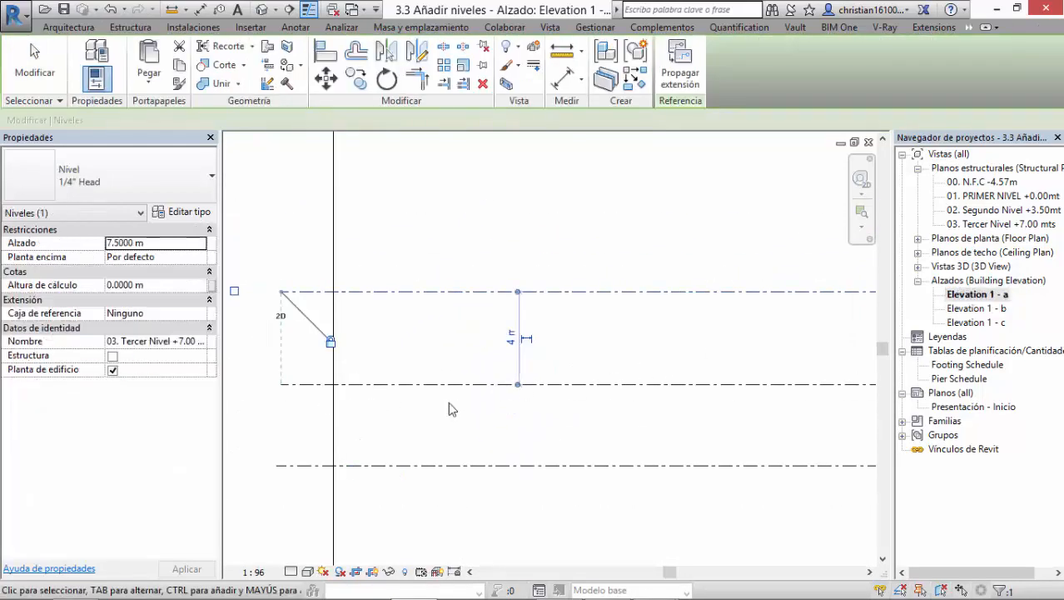
{"action": "middle_click_drag", "start_coordinate": [565, 400], "coordinate": [362, 442]}
{"action": "middle_click_drag", "start_coordinate": [774, 430], "coordinate": [285, 415]}
{"action": "scroll", "coordinate": [492, 327], "scroll_direction": "up", "scroll_amount": 3}
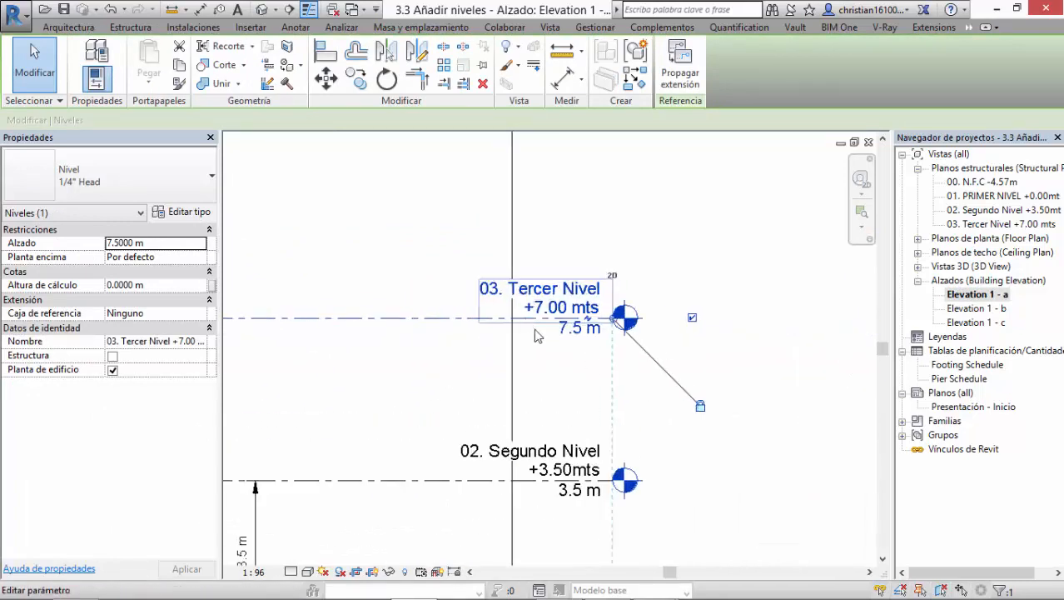
{"action": "middle_click_drag", "start_coordinate": [566, 409], "coordinate": [537, 370]}
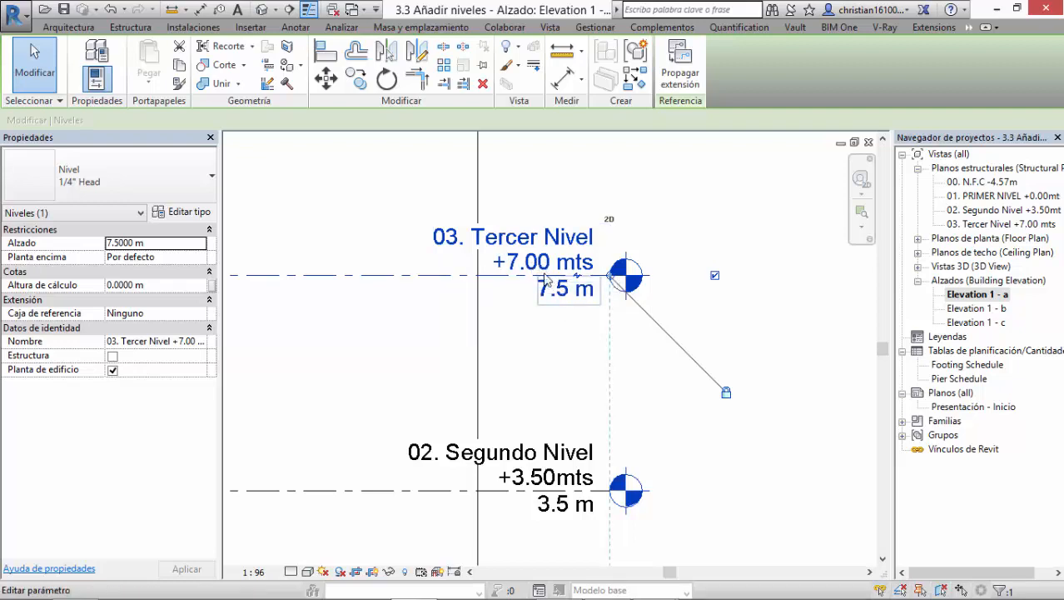
{"action": "scroll", "coordinate": [500, 325], "scroll_direction": "down", "scroll_amount": 3}
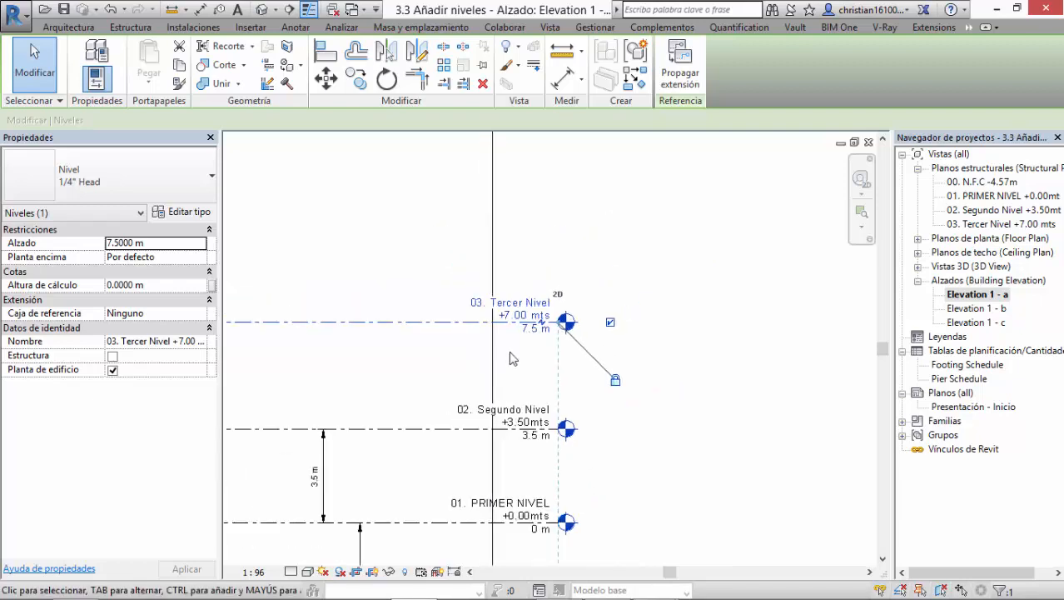
{"action": "scroll", "coordinate": [381, 359], "scroll_direction": "up", "scroll_amount": 2}
{"action": "middle_click_drag", "start_coordinate": [381, 359], "coordinate": [601, 392]}
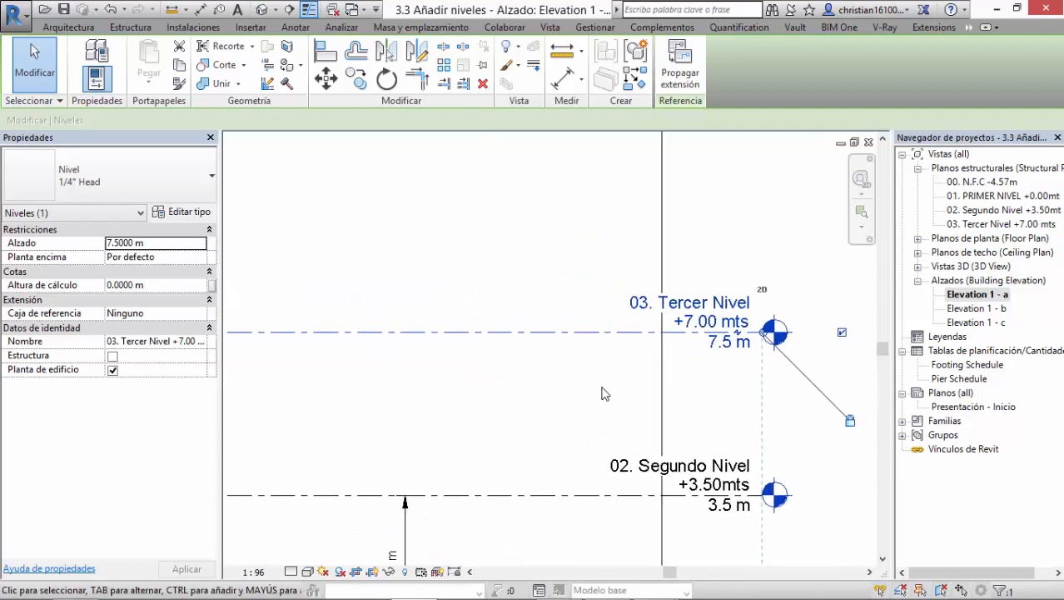
{"action": "key", "text": "ctrl+z"}
Step: Select the 02. Segundo Nivel level and set the dimension between it and 01. PRIMER NIVEL to 3 m
{"action": "scroll", "coordinate": [716, 406], "scroll_direction": "down", "scroll_amount": 5}
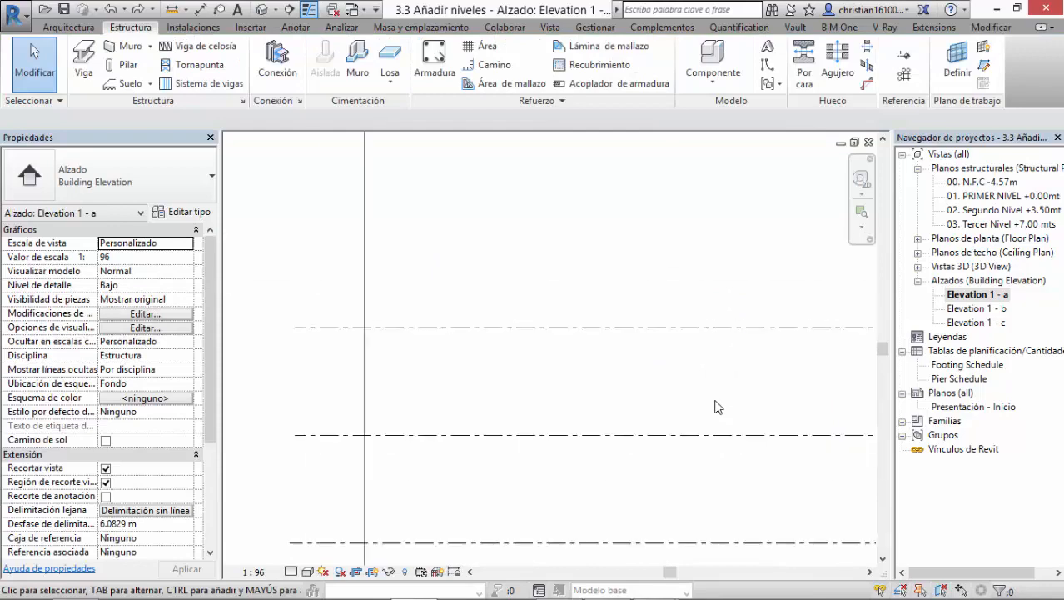
{"action": "middle_click_drag", "start_coordinate": [715, 406], "coordinate": [279, 403]}
{"action": "scroll", "coordinate": [740, 396], "scroll_direction": "up", "scroll_amount": 3}
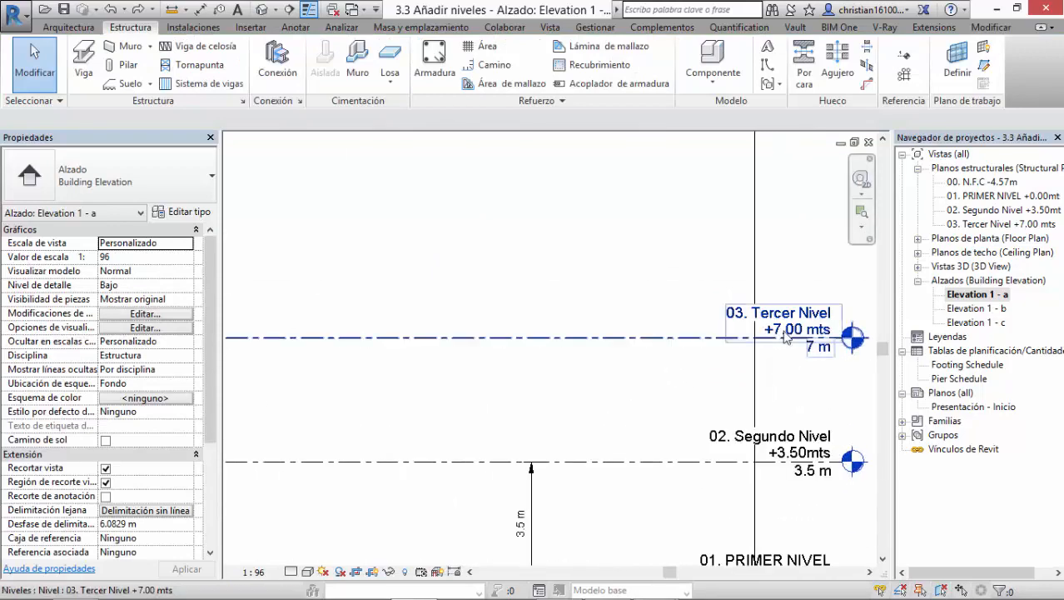
{"action": "scroll", "coordinate": [683, 386], "scroll_direction": "down", "scroll_amount": 5}
{"action": "middle_click_drag", "start_coordinate": [583, 401], "coordinate": [481, 324]}
{"action": "scroll", "coordinate": [549, 348], "scroll_direction": "up", "scroll_amount": 4}
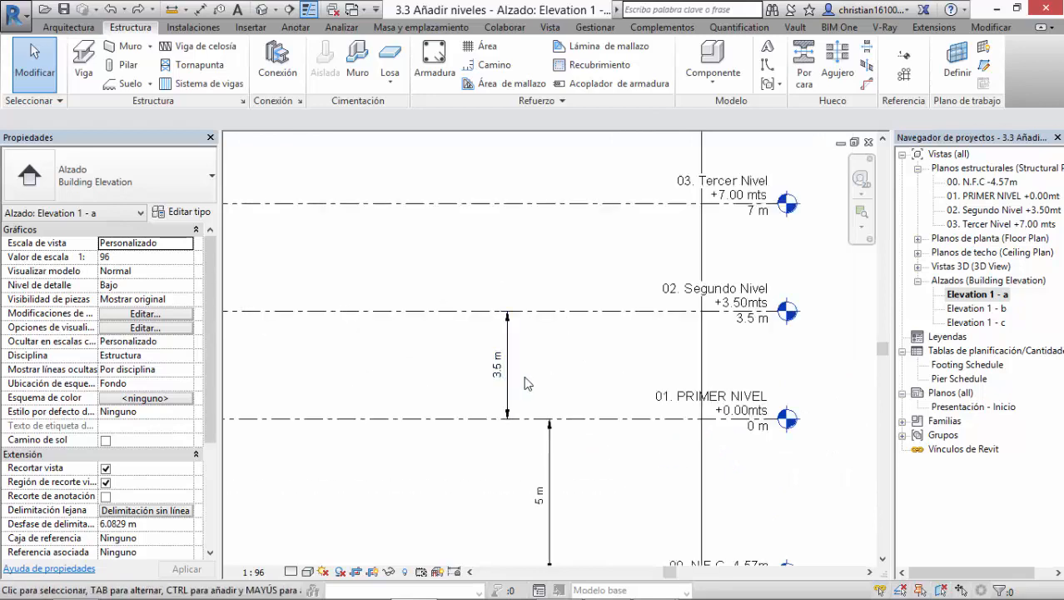
{"action": "middle_click_drag", "start_coordinate": [533, 365], "coordinate": [525, 340]}
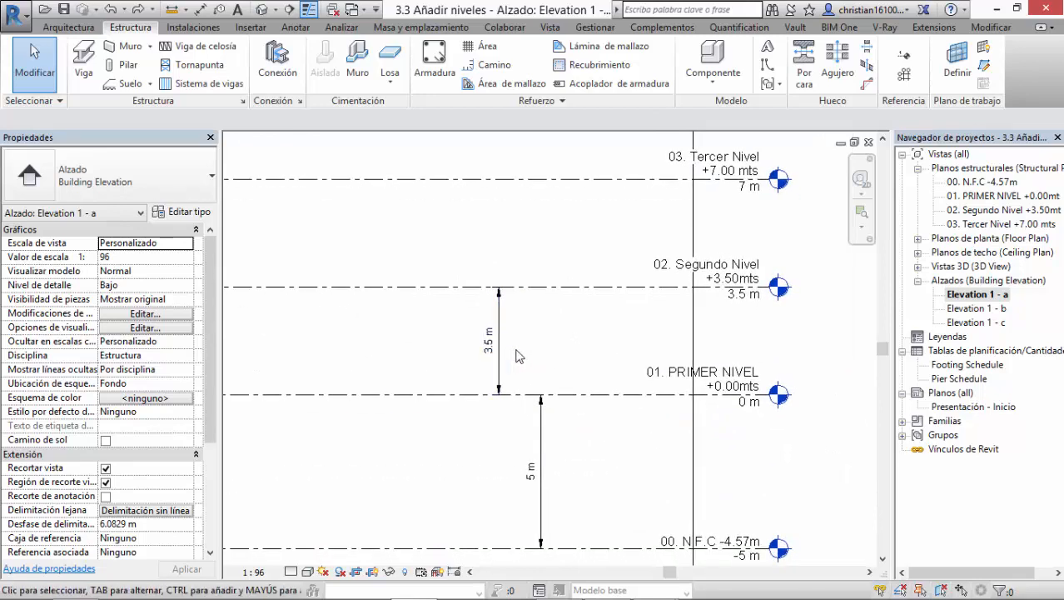
{"action": "left_click", "coordinate": [653, 298]}
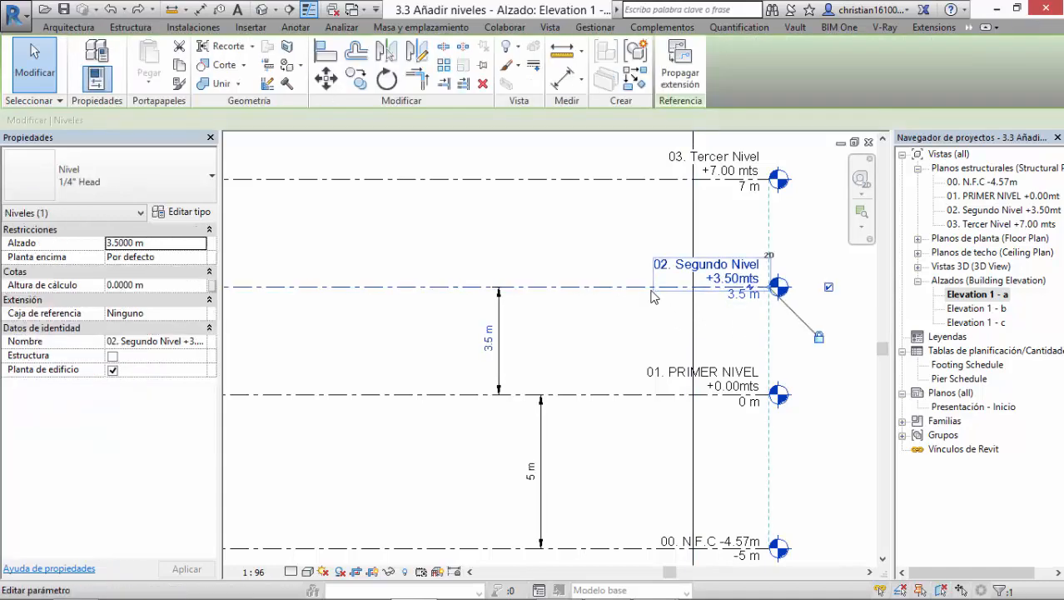
{"action": "left_click", "coordinate": [639, 337]}
{"action": "left_click", "coordinate": [637, 296]}
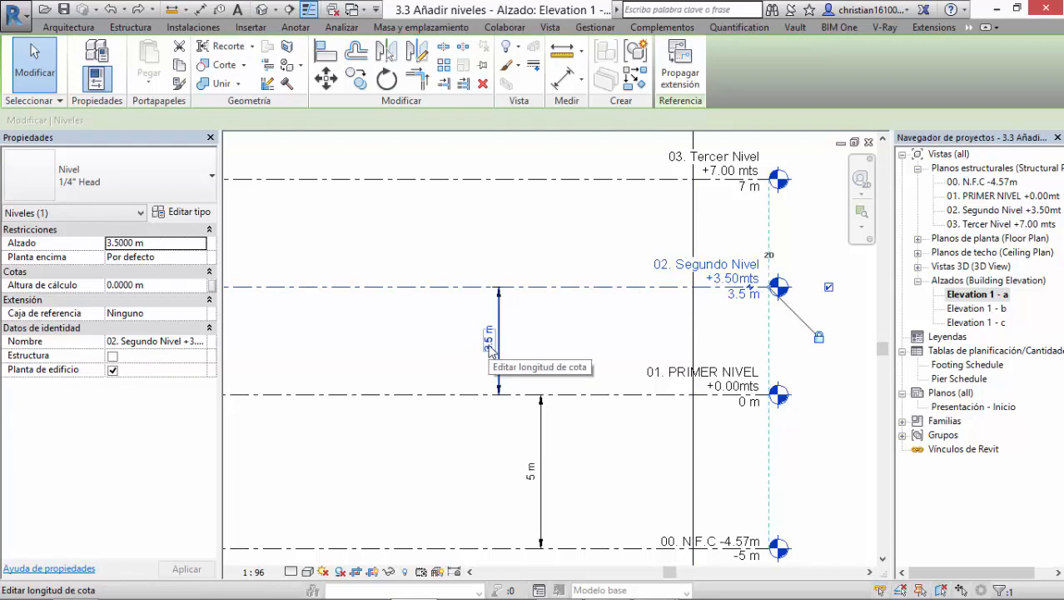
{"action": "left_click", "coordinate": [491, 351]}
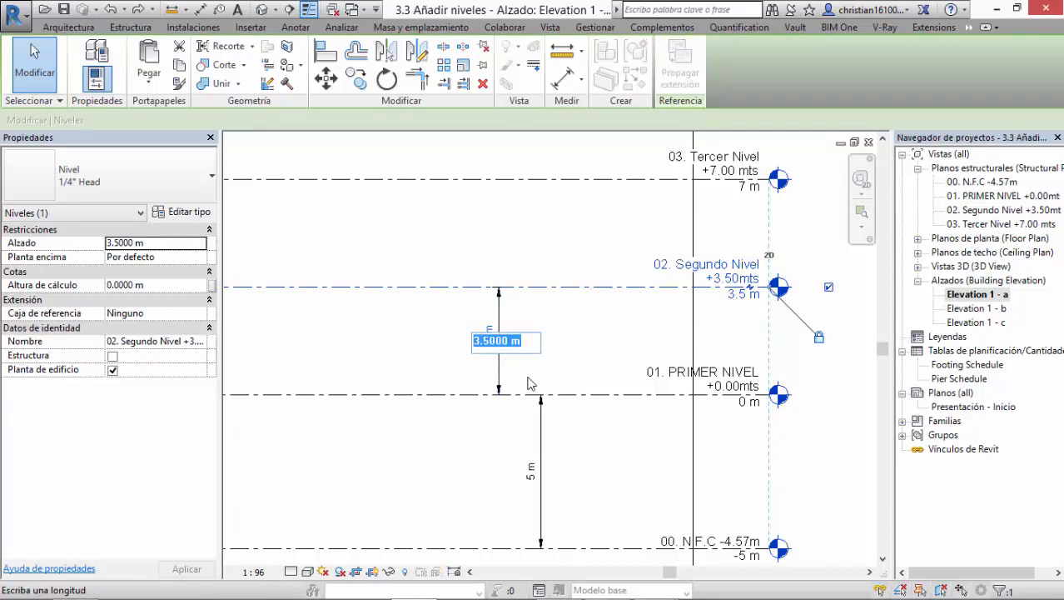
{"action": "type", "text": "3"}
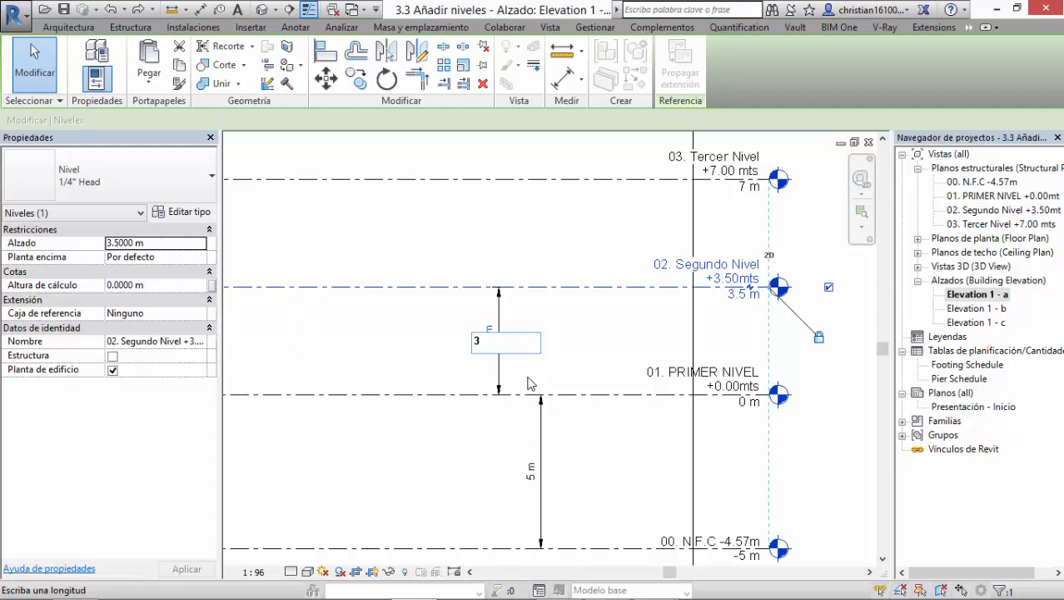
{"action": "key", "text": "Return"}
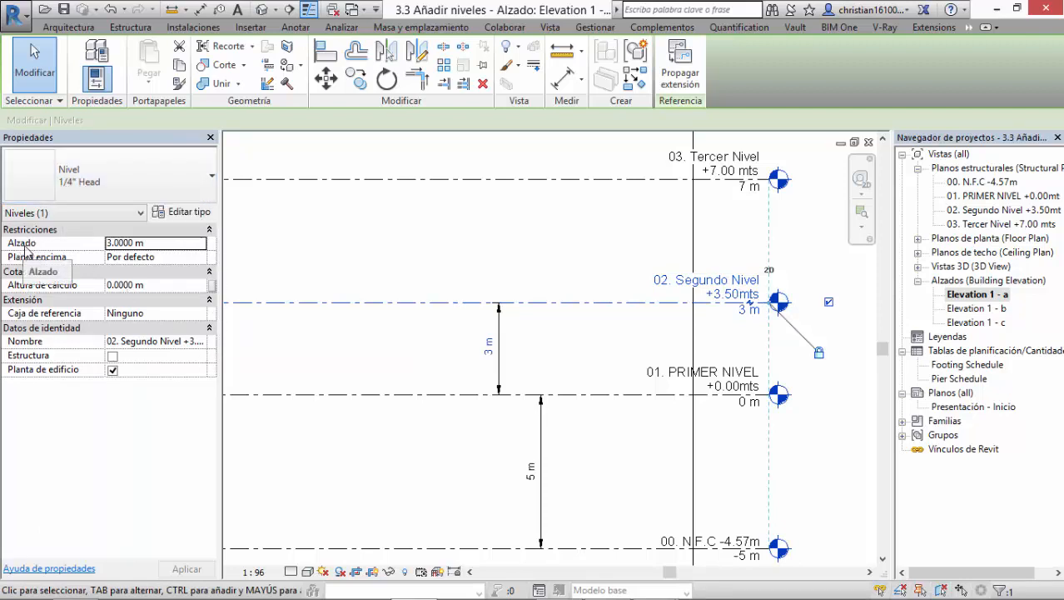
Step: Set the Alzado property of the 02. Segundo Nivel level to 3.5 m and clear the selection
{"action": "left_click", "coordinate": [164, 247]}
{"action": "type", "text": "3"}
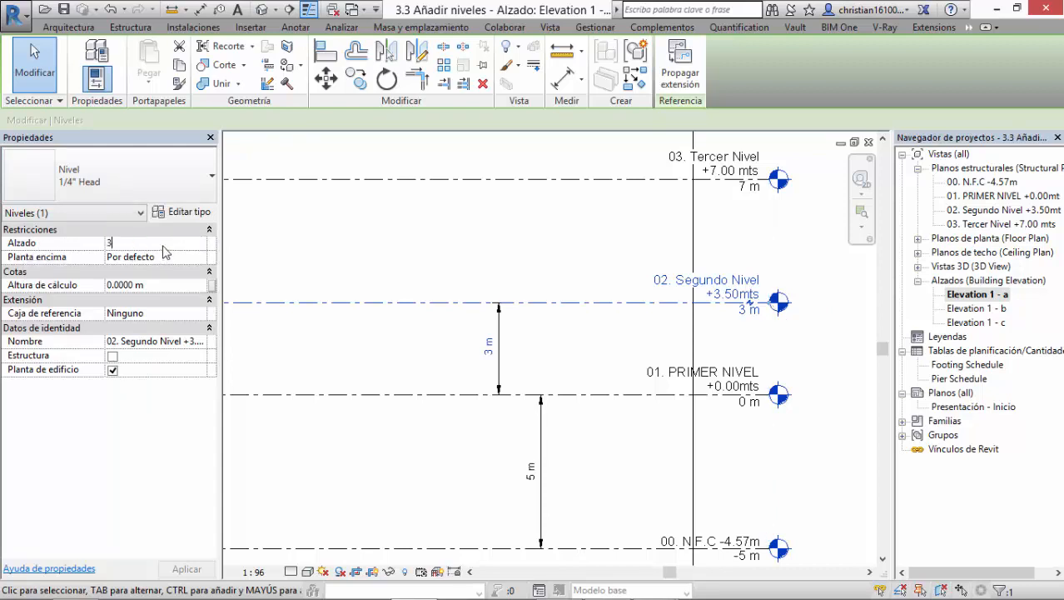
{"action": "type", "text": ".5"}
{"action": "key", "text": "Return"}
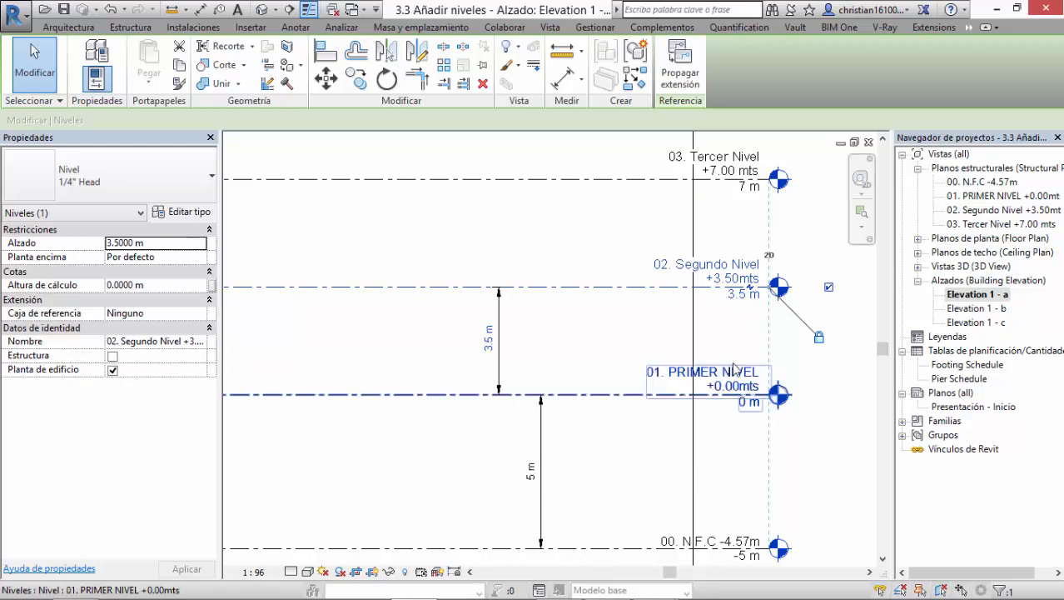
{"action": "scroll", "coordinate": [635, 389], "scroll_direction": "down", "scroll_amount": 4}
{"action": "scroll", "coordinate": [635, 384], "scroll_direction": "down", "scroll_amount": 1}
{"action": "middle_click_drag", "start_coordinate": [563, 347], "coordinate": [703, 345]}
{"action": "mouse_move", "coordinate": [528, 356]}
{"action": "middle_mouse_down"}
{"action": "mouse_move", "coordinate": [487, 348]}
{"action": "mouse_move", "coordinate": [524, 363]}
{"action": "middle_mouse_up"}
{"action": "scroll", "coordinate": [487, 350], "scroll_direction": "down", "scroll_amount": 2}
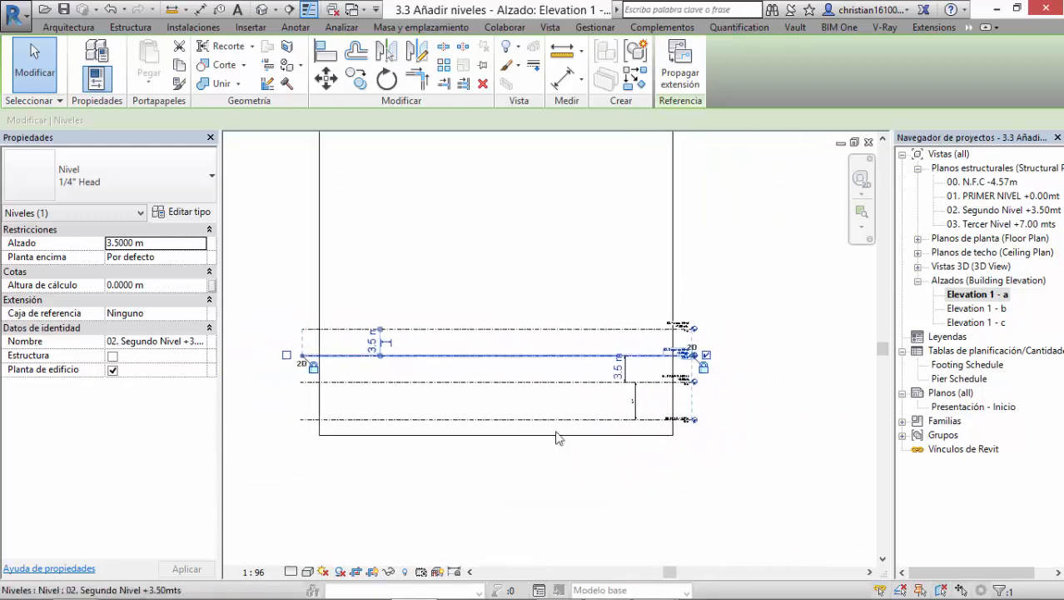
{"action": "left_click", "coordinate": [591, 473]}
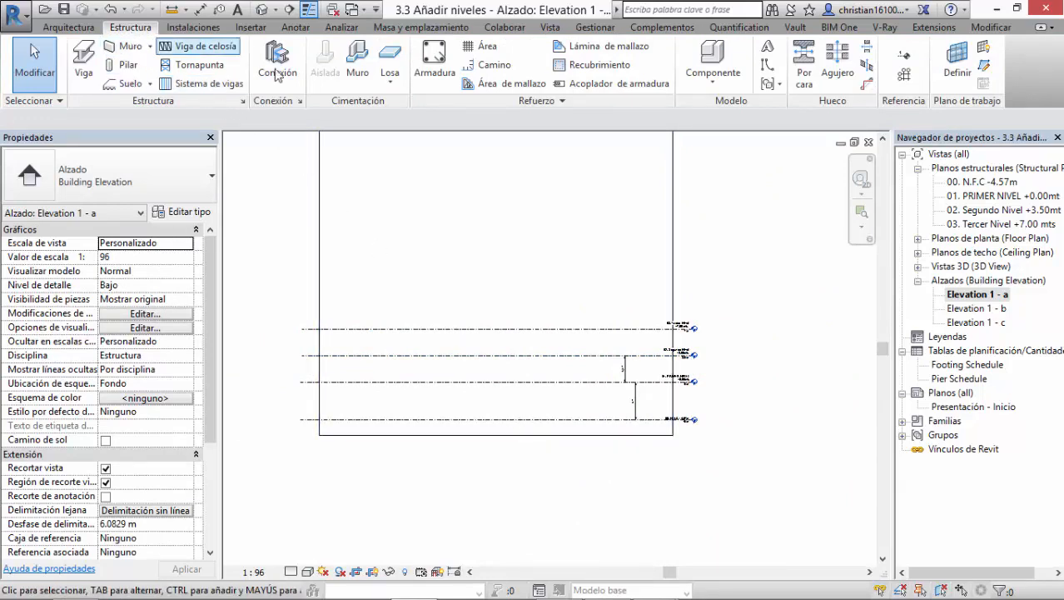
Step: Create a level 3.5 m above 03. Tercer Nivel using the Level command's Seleccionar líneas mode with a 3.5 m Desfase
{"action": "left_click", "coordinate": [905, 58]}
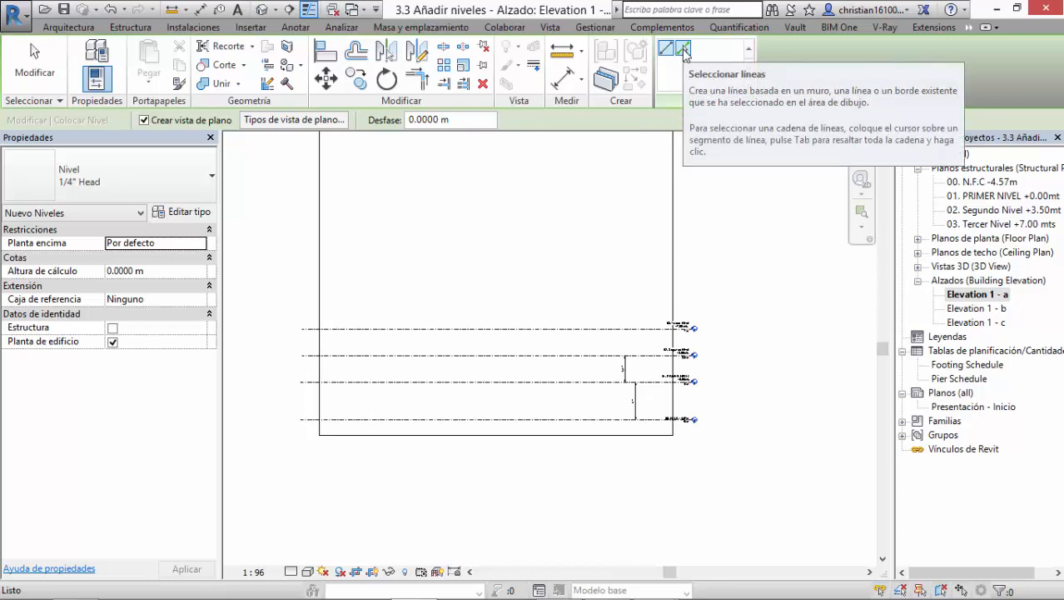
{"action": "left_click", "coordinate": [684, 51]}
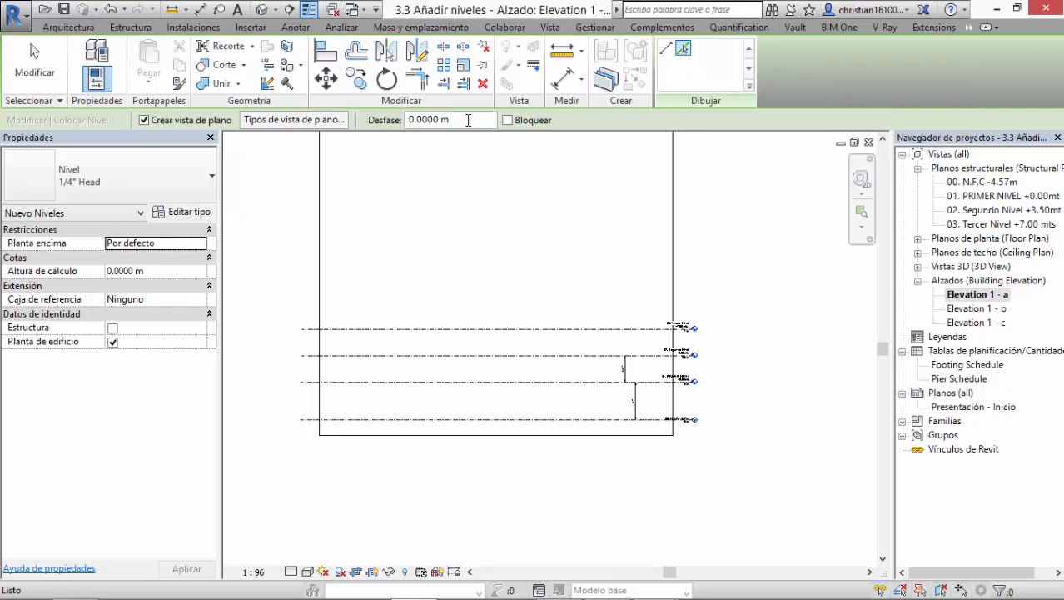
{"action": "left_click_drag", "start_coordinate": [468, 120], "coordinate": [407, 120]}
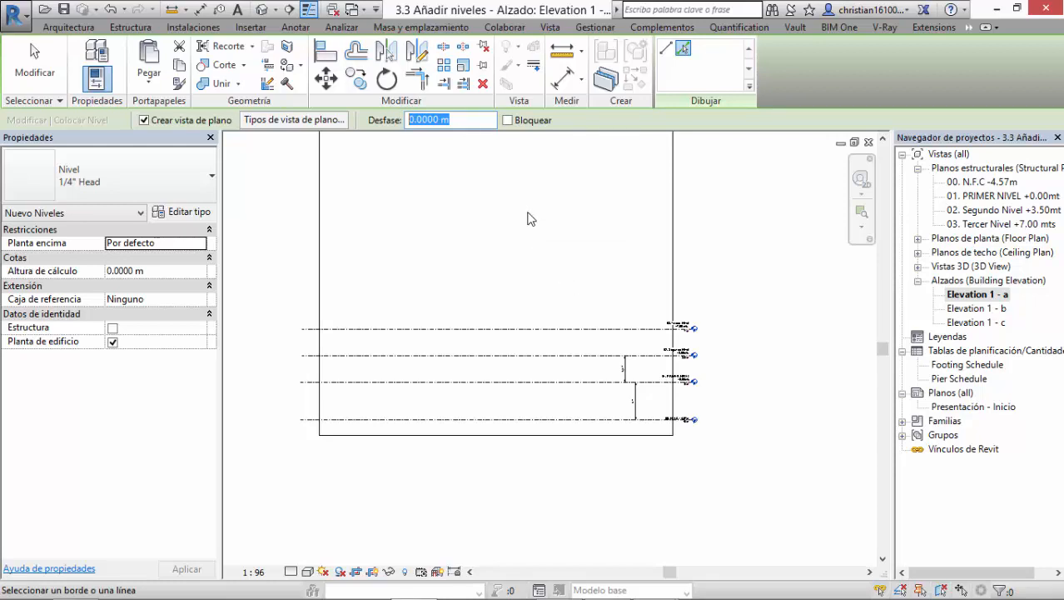
{"action": "type", "text": "3.5"}
{"action": "key", "text": "Return"}
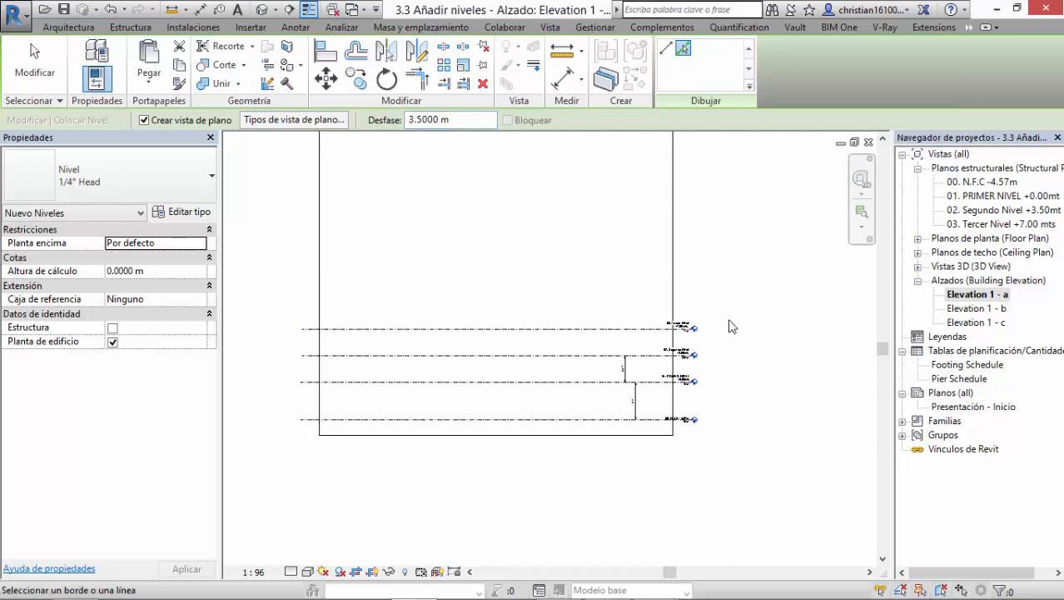
{"action": "scroll", "coordinate": [730, 326], "scroll_direction": "up", "scroll_amount": 7}
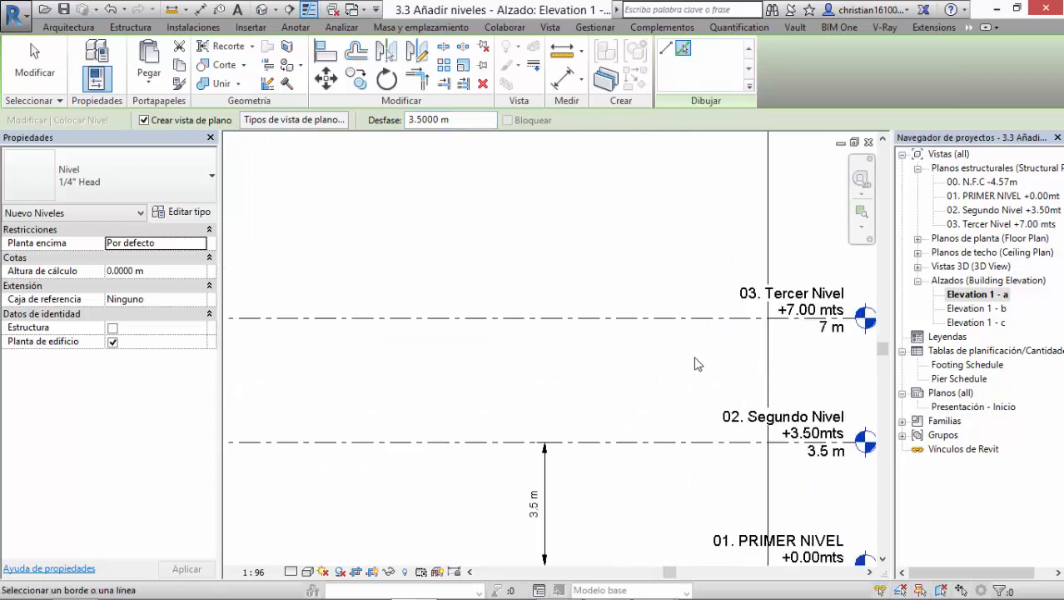
{"action": "middle_click_drag", "start_coordinate": [697, 364], "coordinate": [560, 492]}
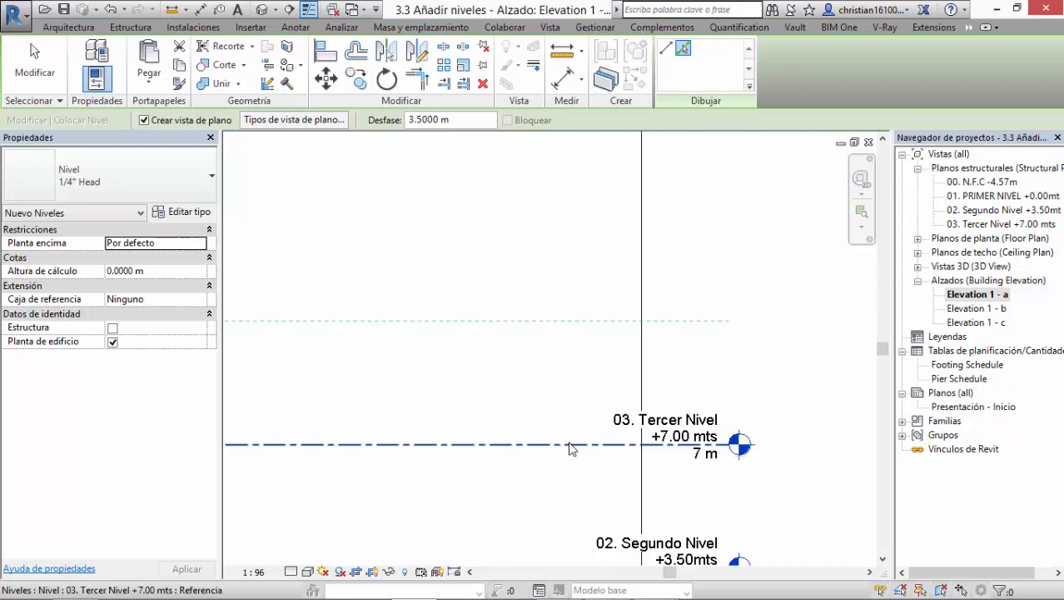
{"action": "left_click", "coordinate": [570, 446]}
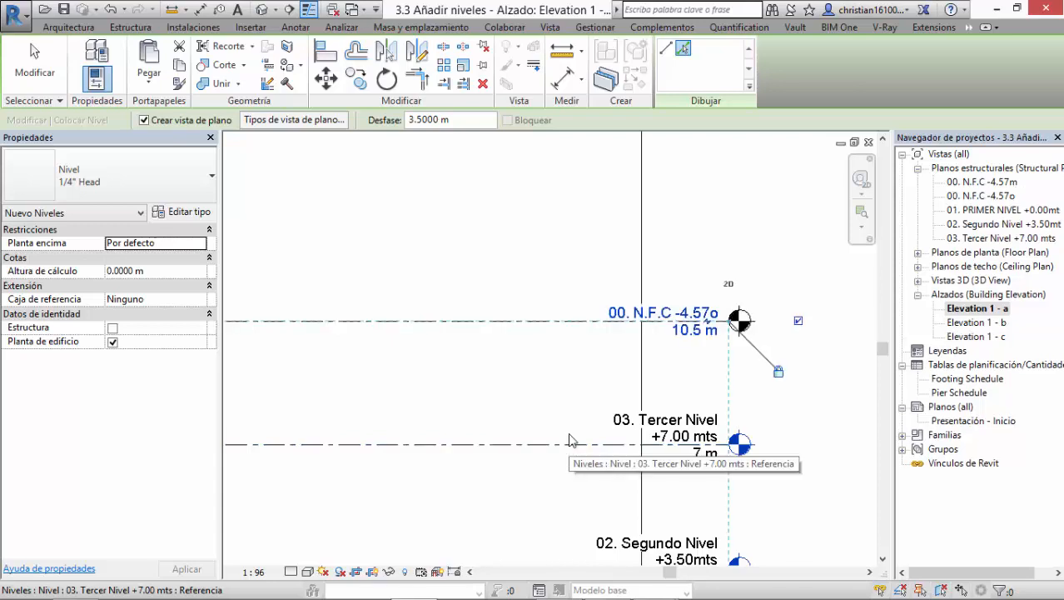
Step: Add five more levels upward, each offset 3.5 m from the topmost level by picking its line
{"action": "left_click", "coordinate": [571, 323]}
{"action": "scroll", "coordinate": [575, 320], "scroll_direction": "down", "scroll_amount": 3}
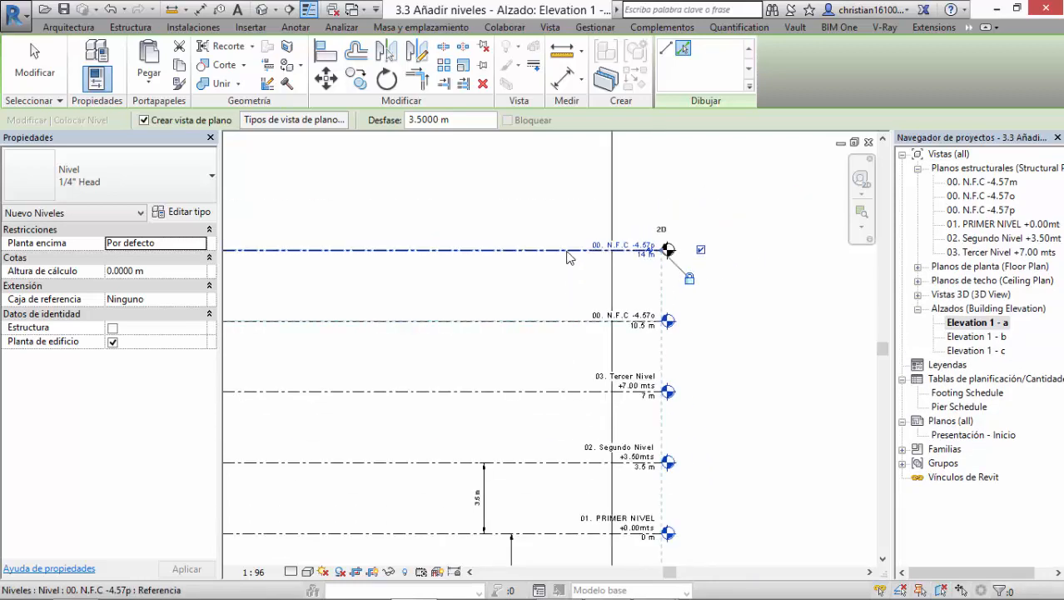
{"action": "scroll", "coordinate": [570, 255], "scroll_direction": "up", "scroll_amount": 1}
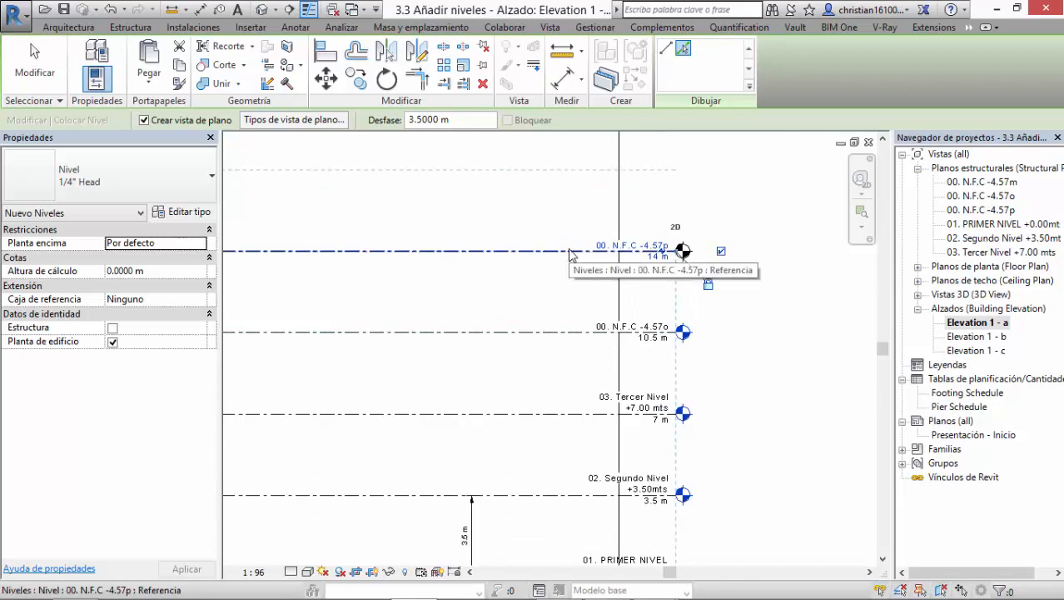
{"action": "left_click", "coordinate": [571, 256]}
{"action": "middle_click_drag", "start_coordinate": [579, 273], "coordinate": [585, 471]}
{"action": "scroll", "coordinate": [585, 472], "scroll_direction": "down", "scroll_amount": 1}
{"action": "left_click", "coordinate": [569, 383]}
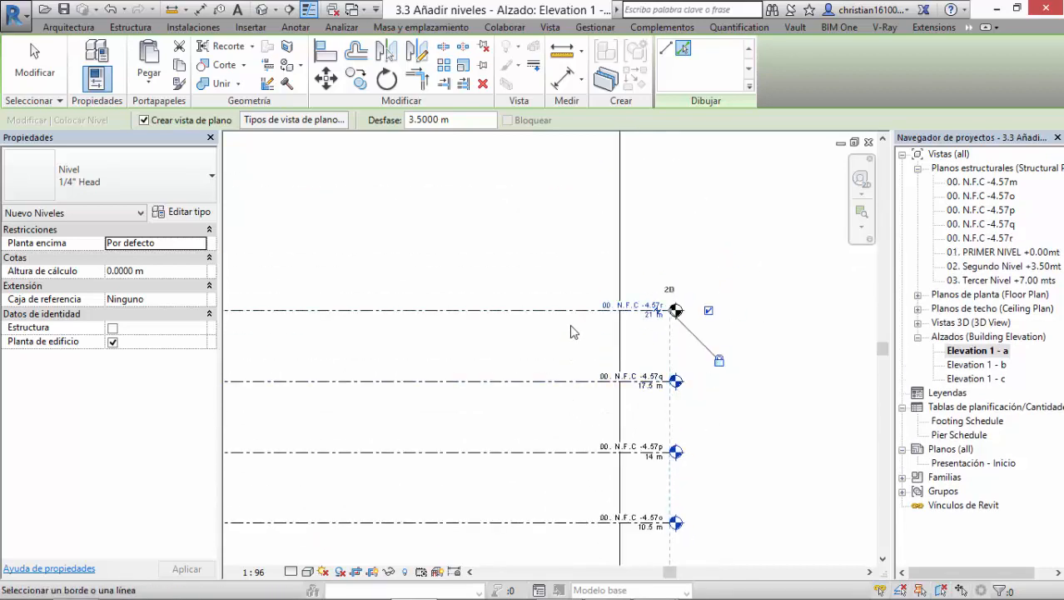
{"action": "left_click", "coordinate": [567, 315]}
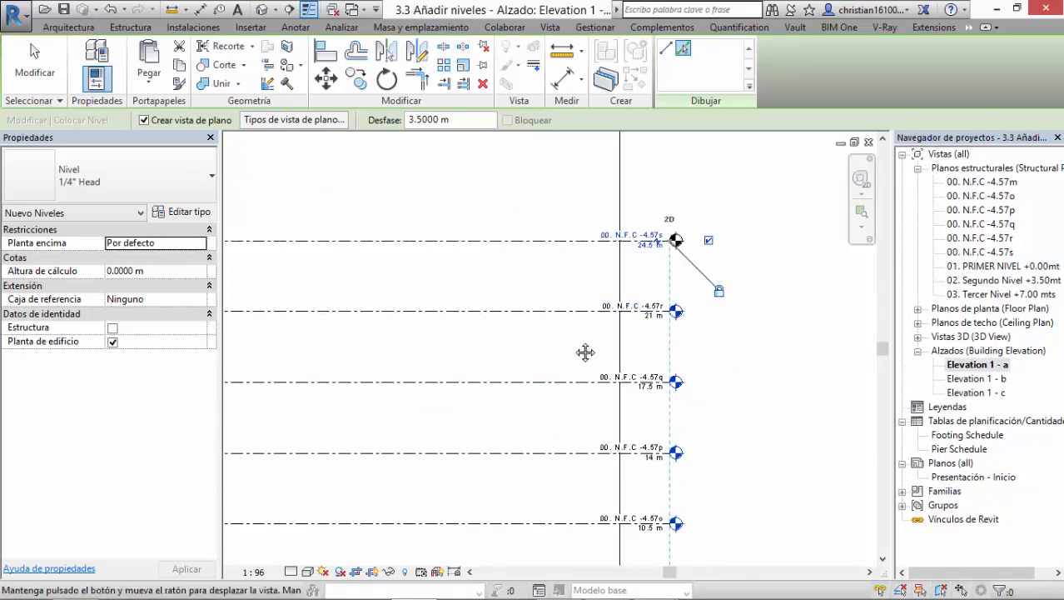
{"action": "middle_click_drag", "start_coordinate": [559, 246], "coordinate": [633, 253]}
{"action": "left_click", "coordinate": [578, 377]}
{"action": "scroll", "coordinate": [577, 372], "scroll_direction": "down", "scroll_amount": 5}
{"action": "scroll", "coordinate": [662, 333], "scroll_direction": "up", "scroll_amount": 7}
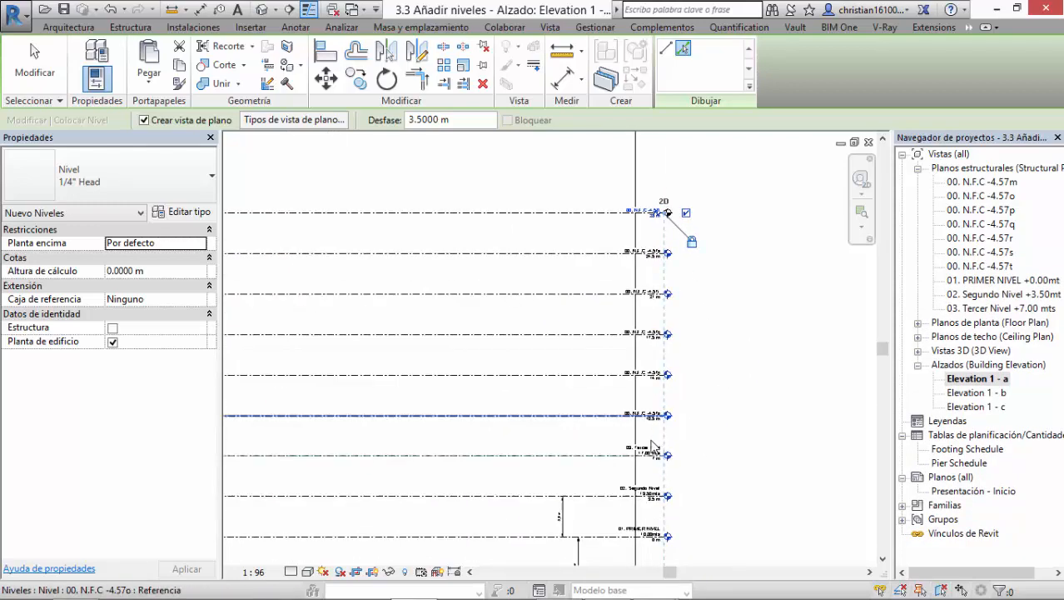
Step: Create one more level 3.5 m above the level directly over 03. Tercer Nivel and end the Level command
{"action": "middle_click_drag", "start_coordinate": [646, 412], "coordinate": [637, 560]}
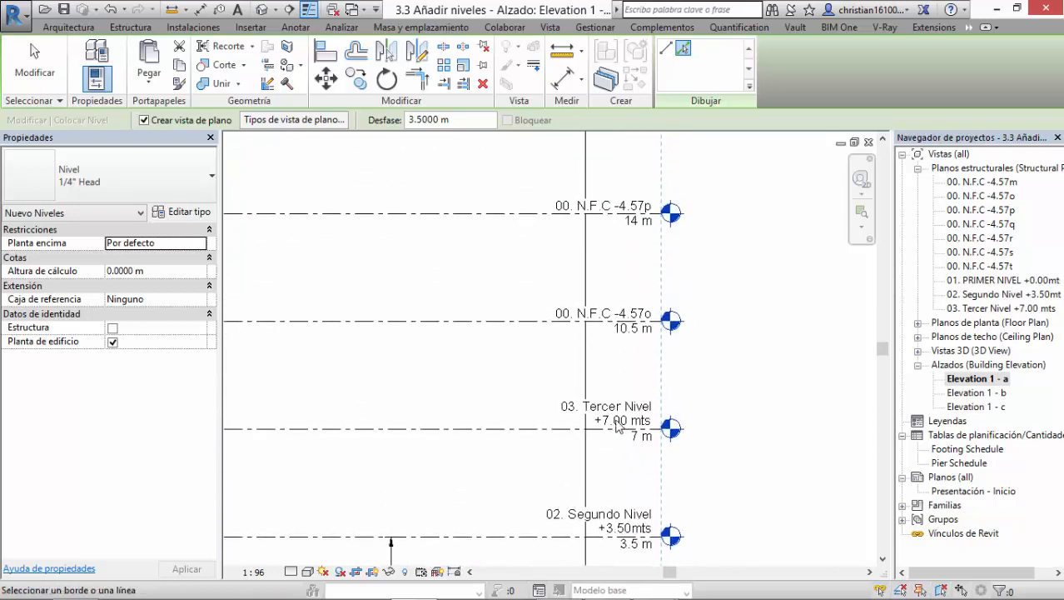
{"action": "left_click", "coordinate": [580, 319]}
{"action": "key", "text": "Escape"}
{"action": "key", "text": "Escape"}
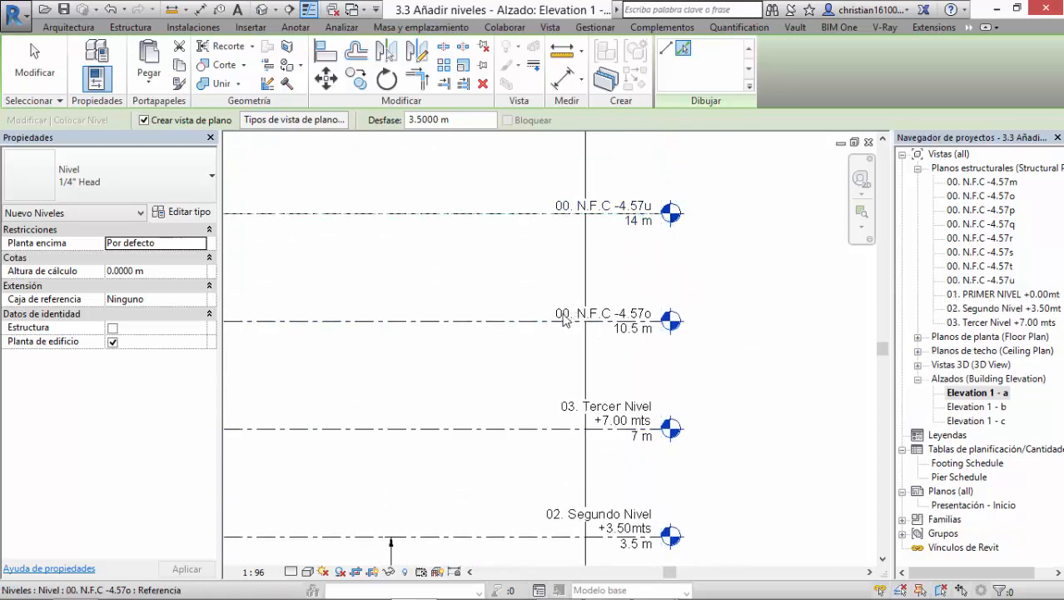
Step: Rename the level directly above 03. Tercer Nivel as 04. Cuarto Nivel +10.5 mts and rename its corresponding views too
{"action": "double_click", "coordinate": [564, 313]}
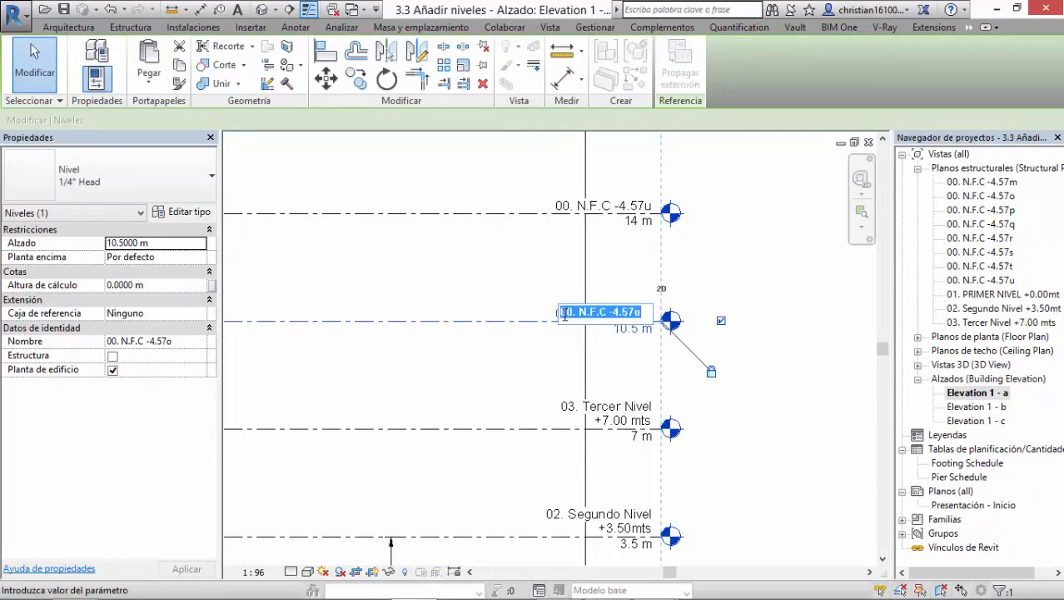
{"action": "type", "text": "04. Cuarto"}
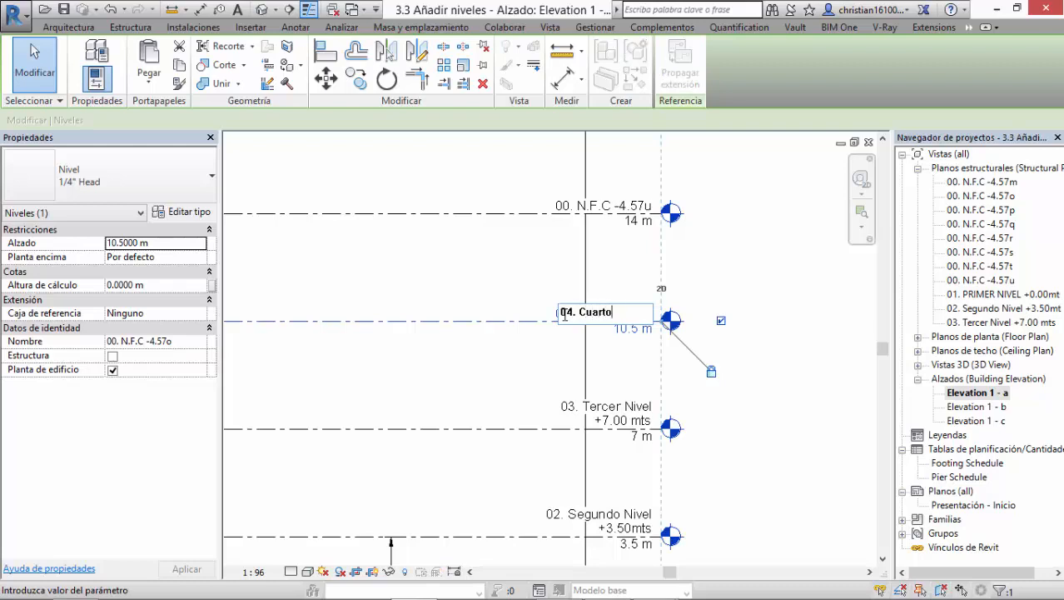
{"action": "type", "text": " Nivel +10.5 mts"}
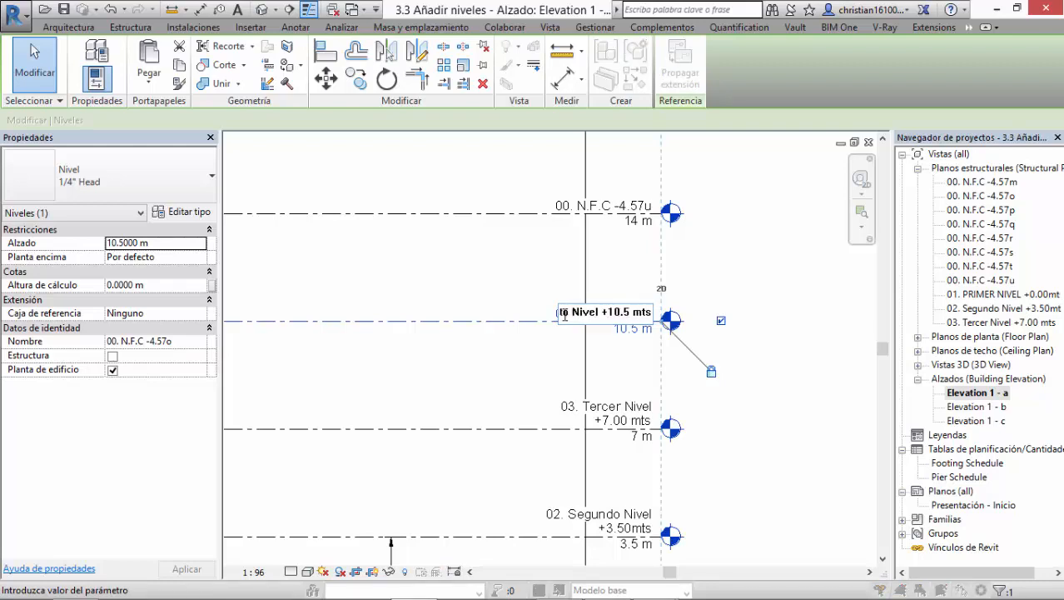
{"action": "key", "text": "Return"}
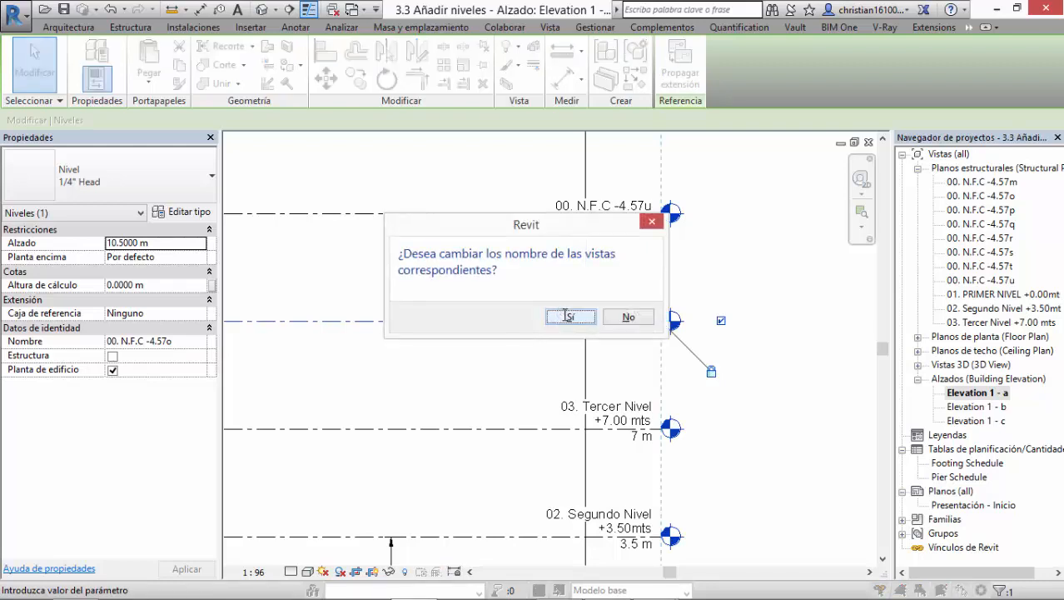
{"action": "left_click", "coordinate": [569, 318]}
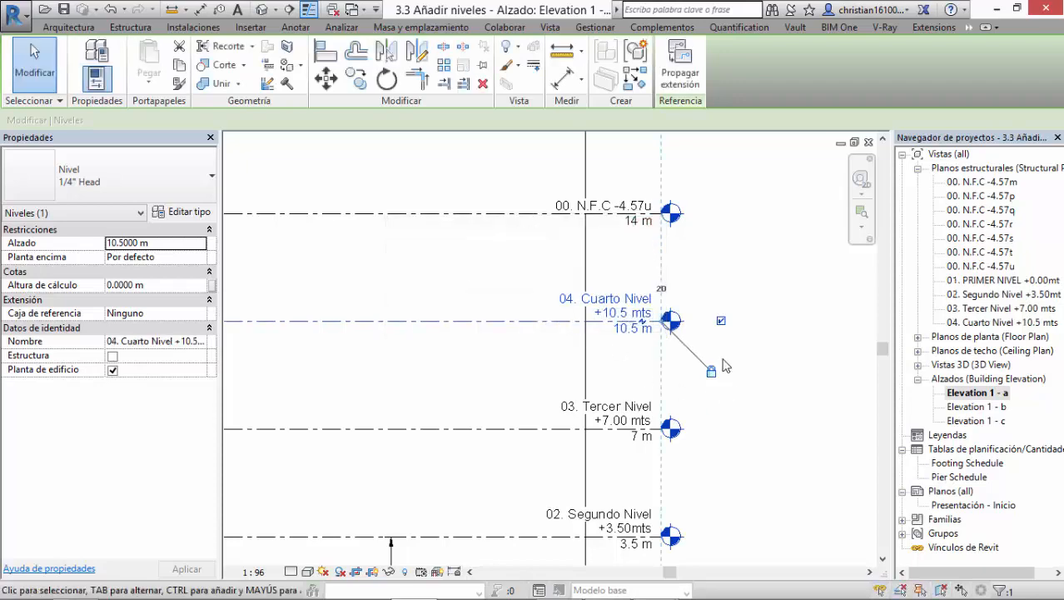
Step: Examine the 04. Cuarto Nivel label and its place in the full stack of levels
{"action": "scroll", "coordinate": [721, 333], "scroll_direction": "down", "scroll_amount": 5}
{"action": "scroll", "coordinate": [608, 350], "scroll_direction": "up", "scroll_amount": 3}
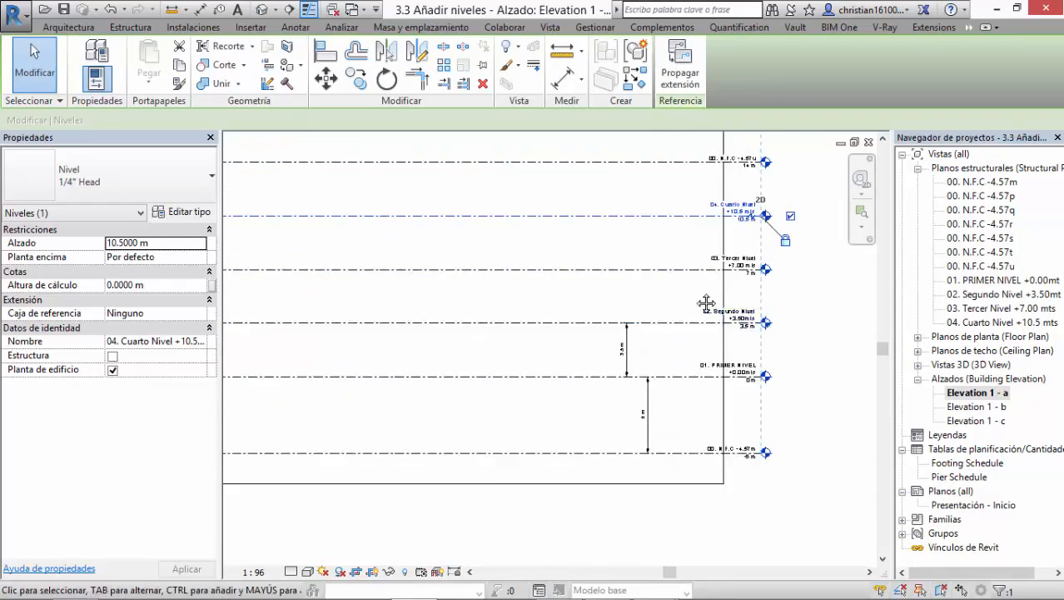
{"action": "scroll", "coordinate": [680, 383], "scroll_direction": "up", "scroll_amount": 6}
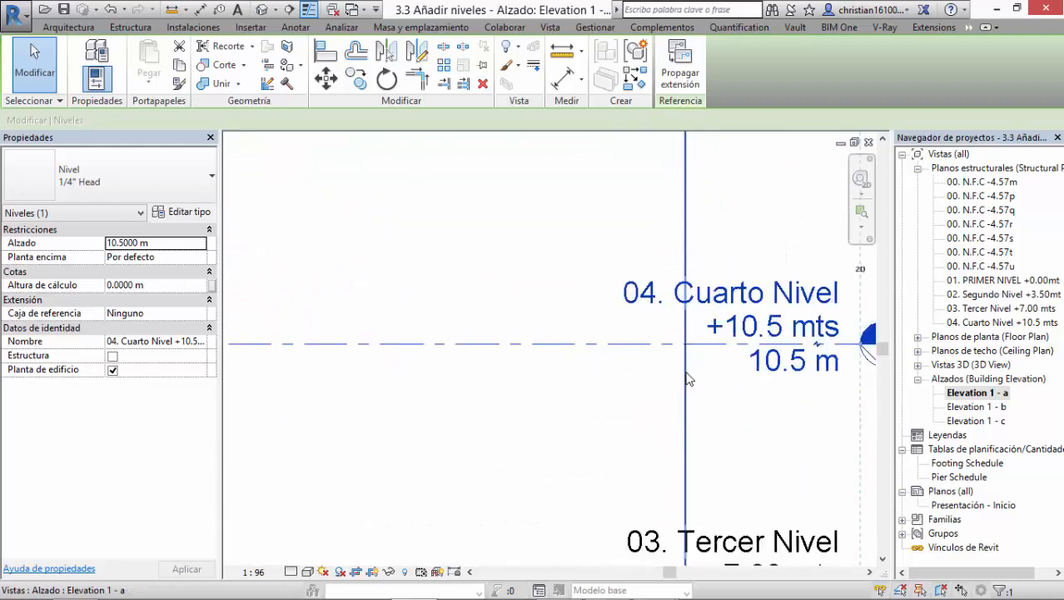
{"action": "scroll", "coordinate": [687, 374], "scroll_direction": "down", "scroll_amount": 5}
{"action": "middle_click_drag", "start_coordinate": [588, 419], "coordinate": [600, 435]}
{"action": "scroll", "coordinate": [595, 415], "scroll_direction": "down", "scroll_amount": 2}
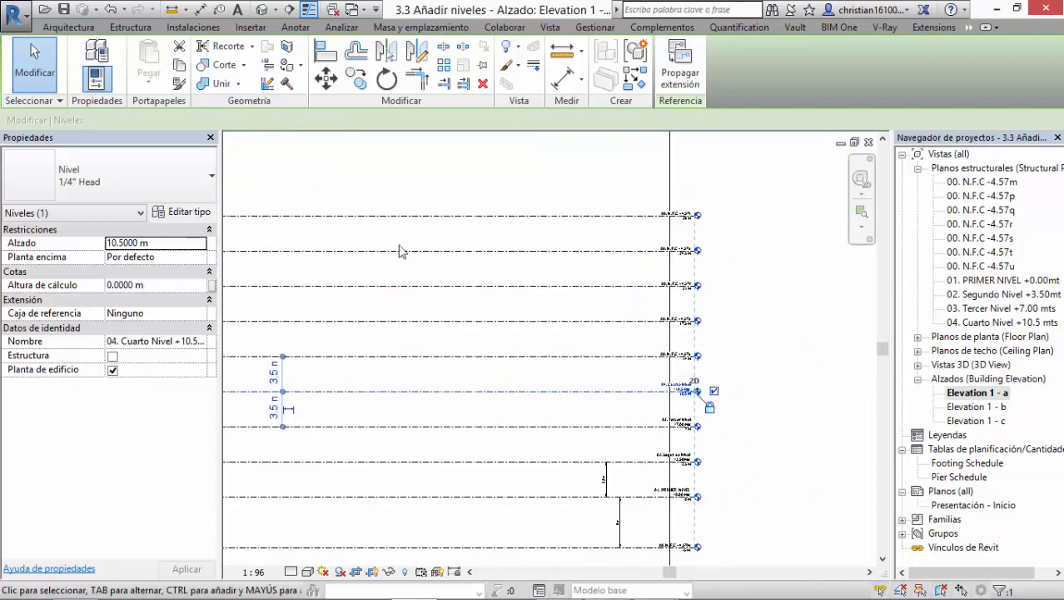
Step: Open the default 3D view, orbit it, and return to the Elevation 1 - a view
{"action": "left_click", "coordinate": [261, 9]}
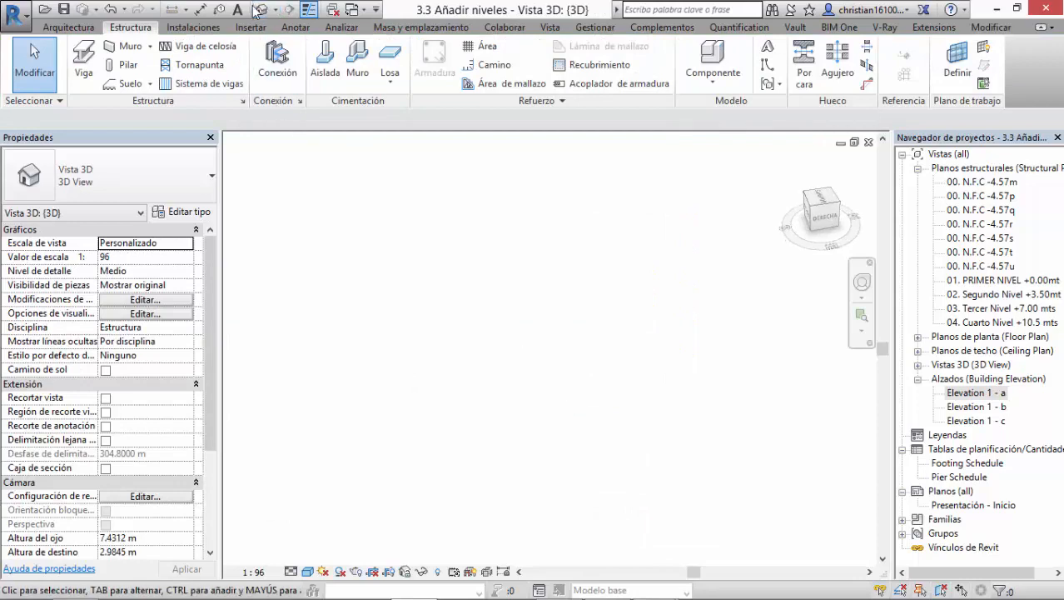
{"action": "middle_click_drag", "start_coordinate": [607, 386], "coordinate": [797, 316], "text": "shift"}
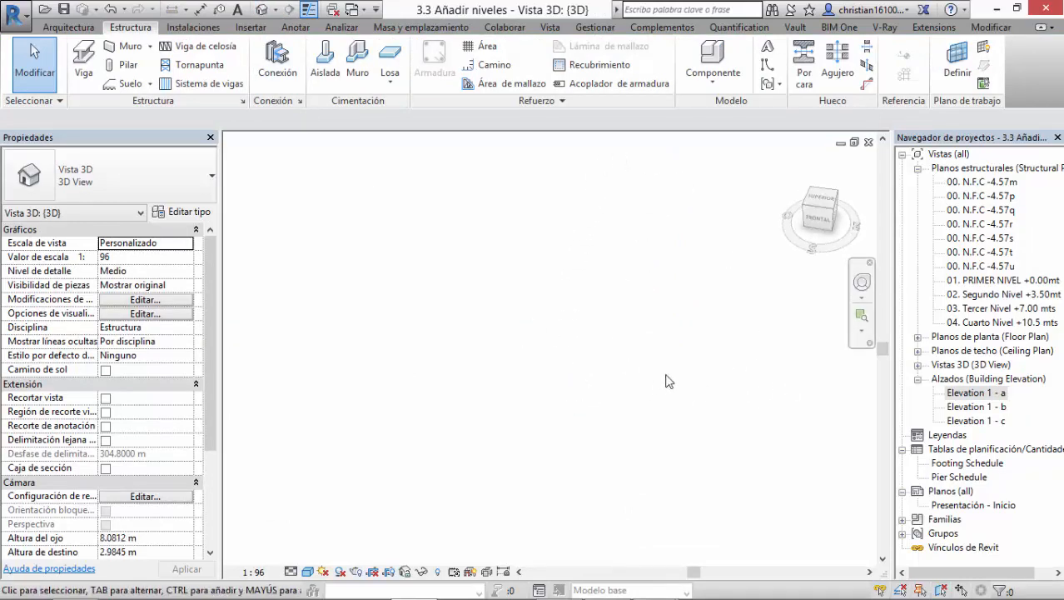
{"action": "double_click", "coordinate": [984, 395]}
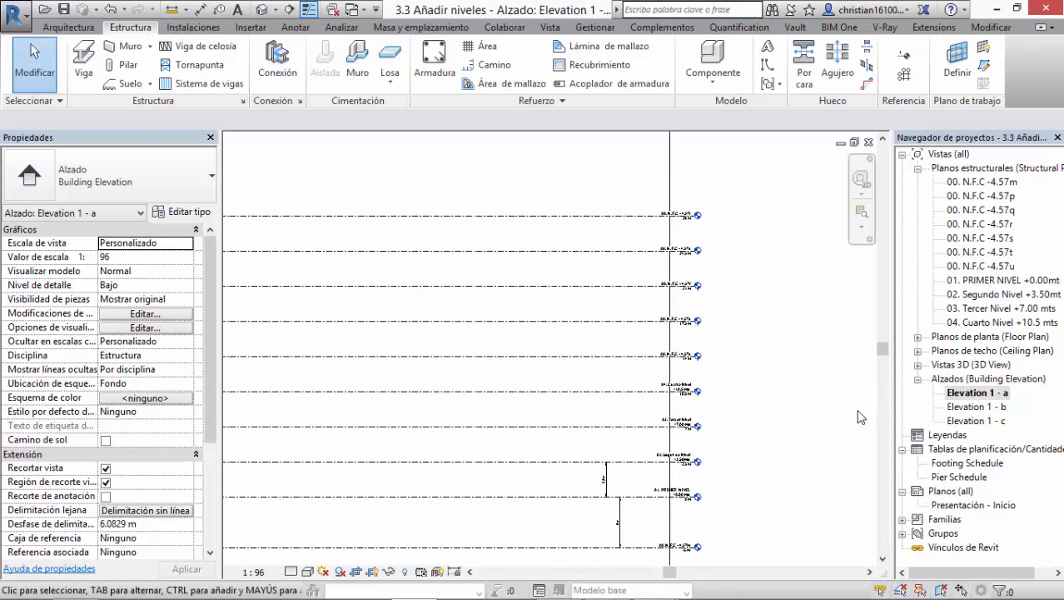
{"action": "scroll", "coordinate": [749, 406], "scroll_direction": "down", "scroll_amount": 5}
{"action": "middle_click_drag", "start_coordinate": [738, 408], "coordinate": [670, 411]}
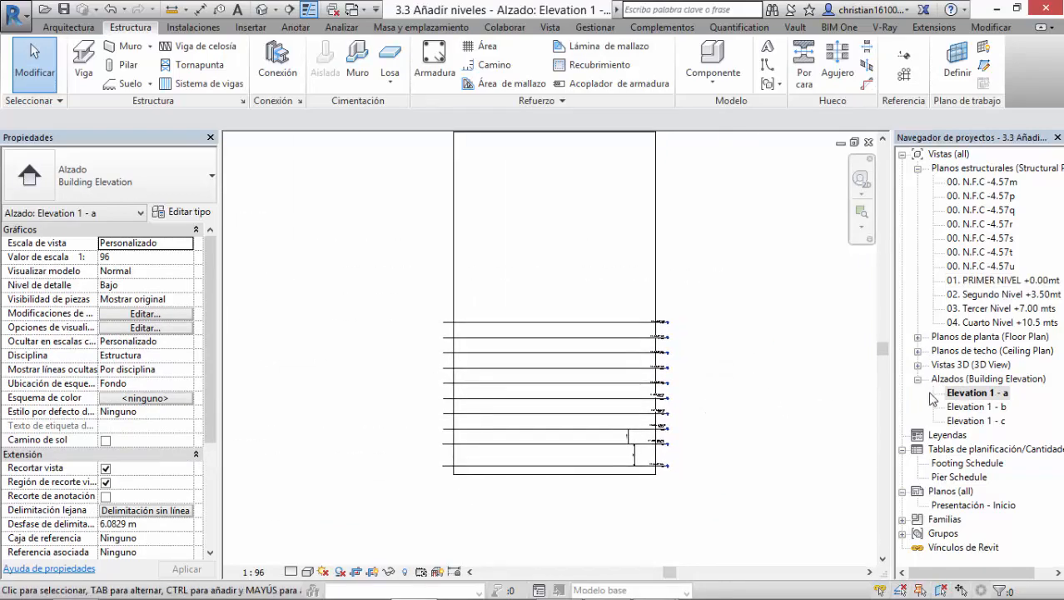
{"action": "scroll", "coordinate": [629, 404], "scroll_direction": "up", "scroll_amount": 5}
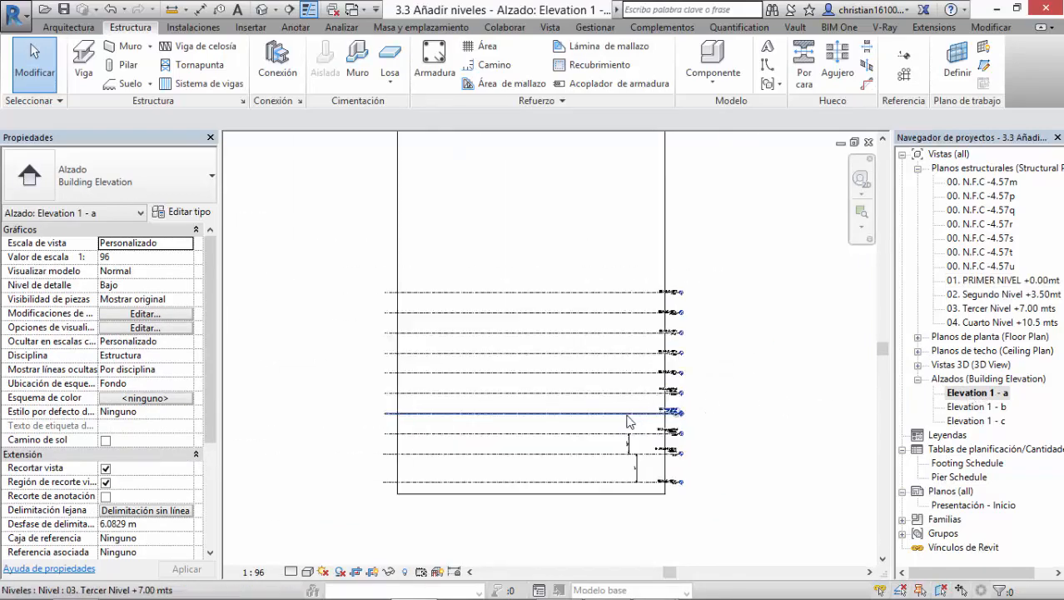
Step: Switch to the presentation, advance to the slide on plan view and draw options, and return to Revit
{"action": "key", "text": "alt+Tab"}
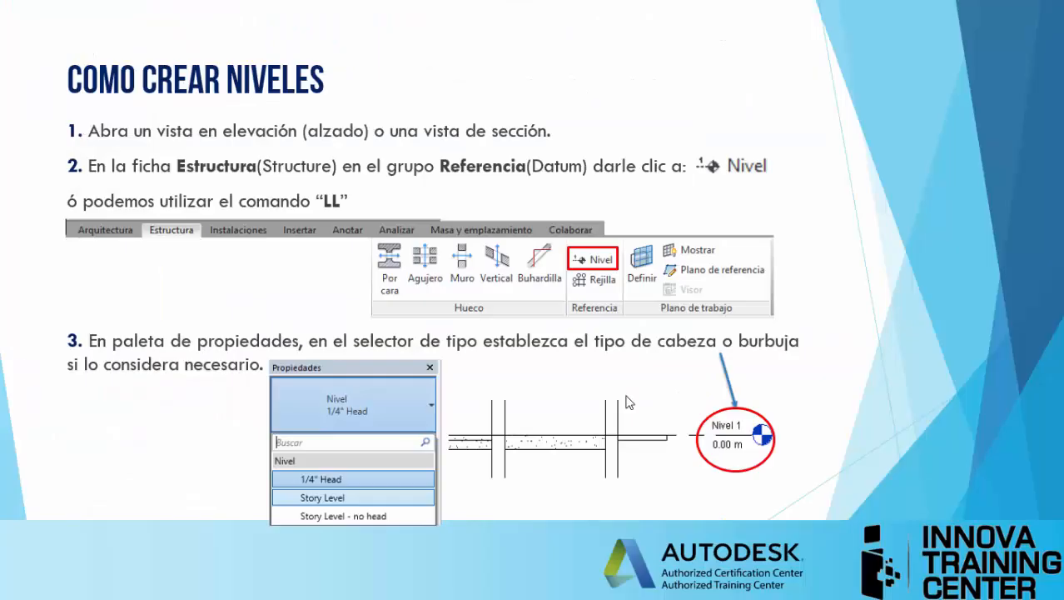
{"action": "left_click", "coordinate": [629, 403]}
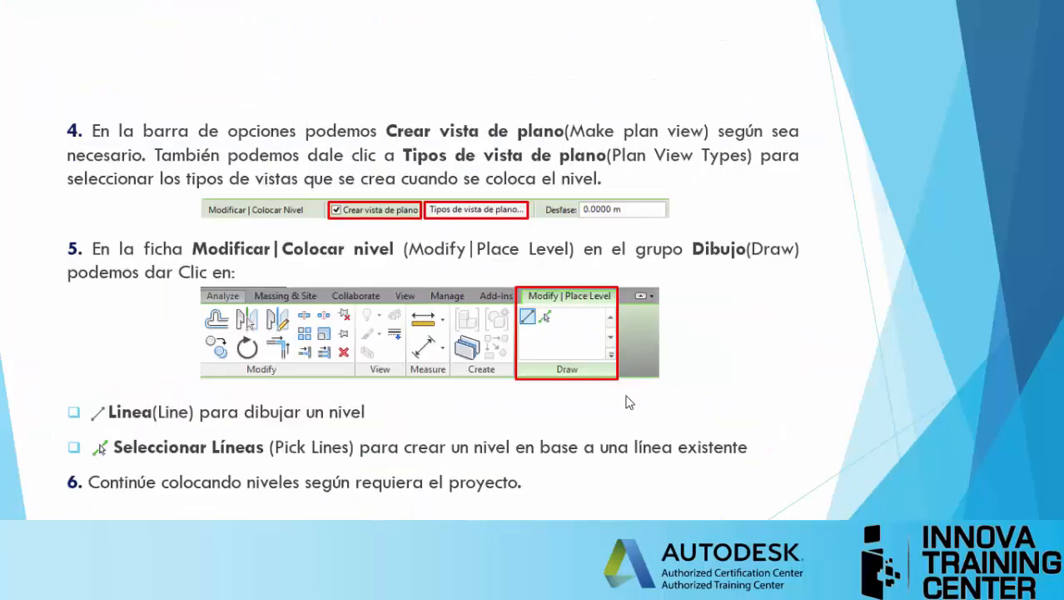
{"action": "key", "text": "alt+Tab"}
Step: Draw a level about 3.7 m above the topmost level, aligned with the existing level ends, with Crear vista de plano turned off
{"action": "middle_click_drag", "start_coordinate": [684, 445], "coordinate": [703, 558]}
{"action": "scroll", "coordinate": [654, 410], "scroll_direction": "down", "scroll_amount": 2}
{"action": "middle_click_drag", "start_coordinate": [583, 414], "coordinate": [600, 427]}
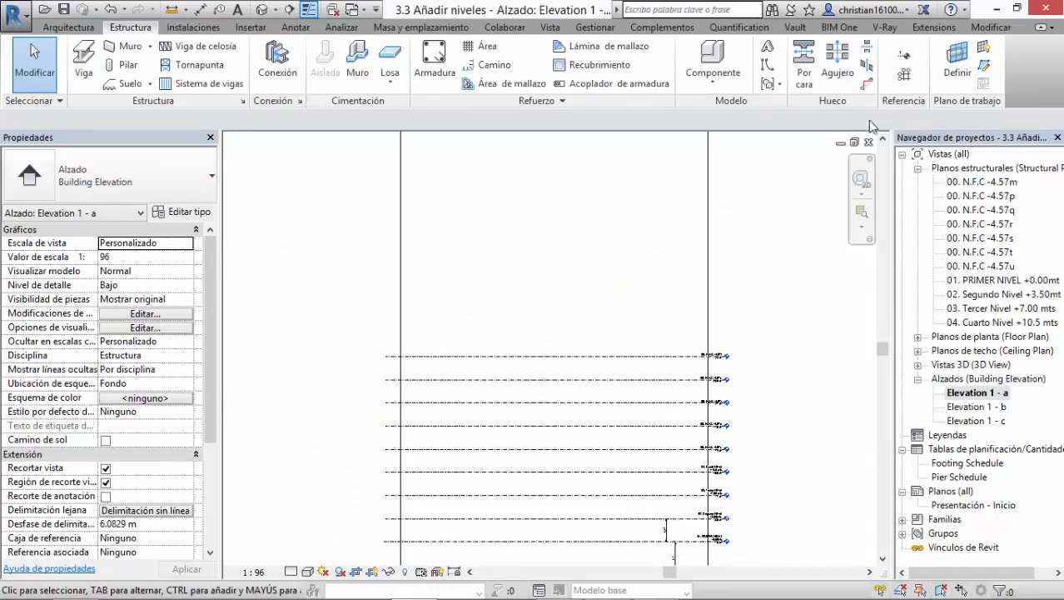
{"action": "left_click", "coordinate": [903, 55]}
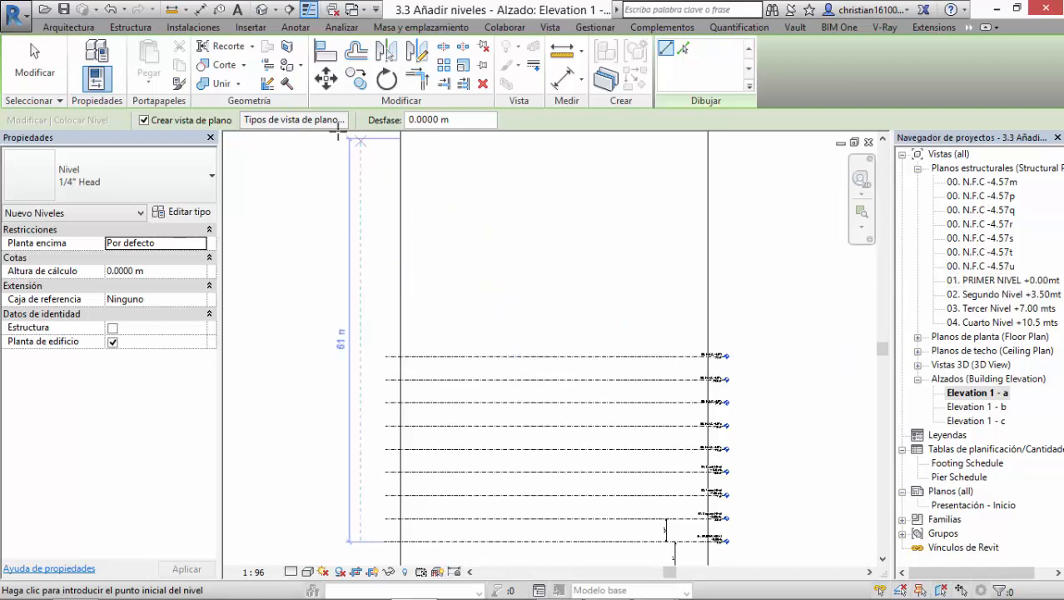
{"action": "left_click", "coordinate": [144, 121]}
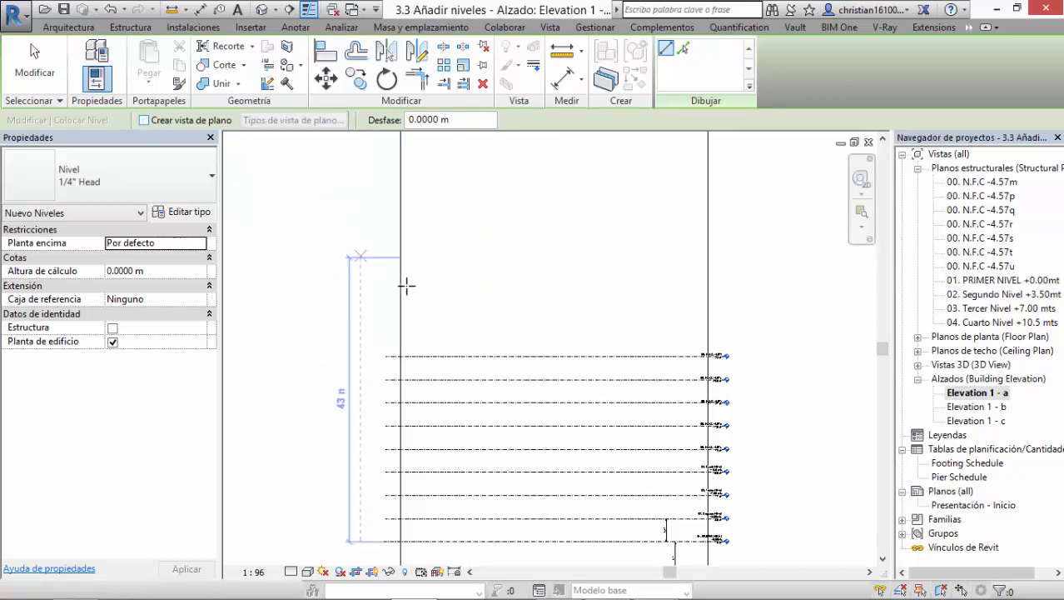
{"action": "scroll", "coordinate": [399, 332], "scroll_direction": "up", "scroll_amount": 2}
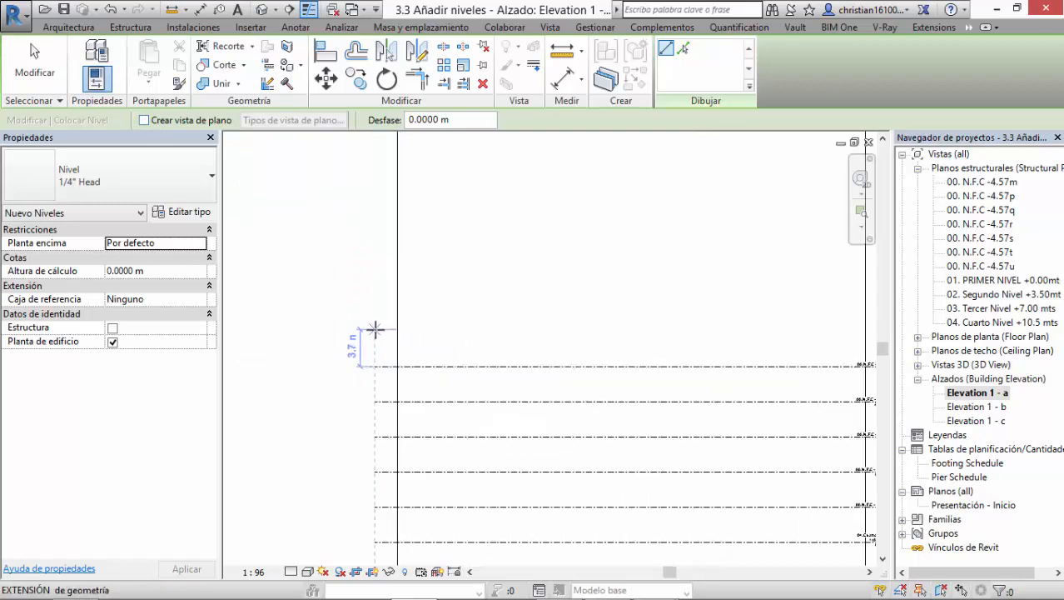
{"action": "left_click", "coordinate": [375, 329]}
{"action": "middle_click_drag", "start_coordinate": [645, 354], "coordinate": [378, 345]}
{"action": "scroll", "coordinate": [578, 319], "scroll_direction": "up", "scroll_amount": 1}
{"action": "scroll", "coordinate": [633, 318], "scroll_direction": "up", "scroll_amount": 4}
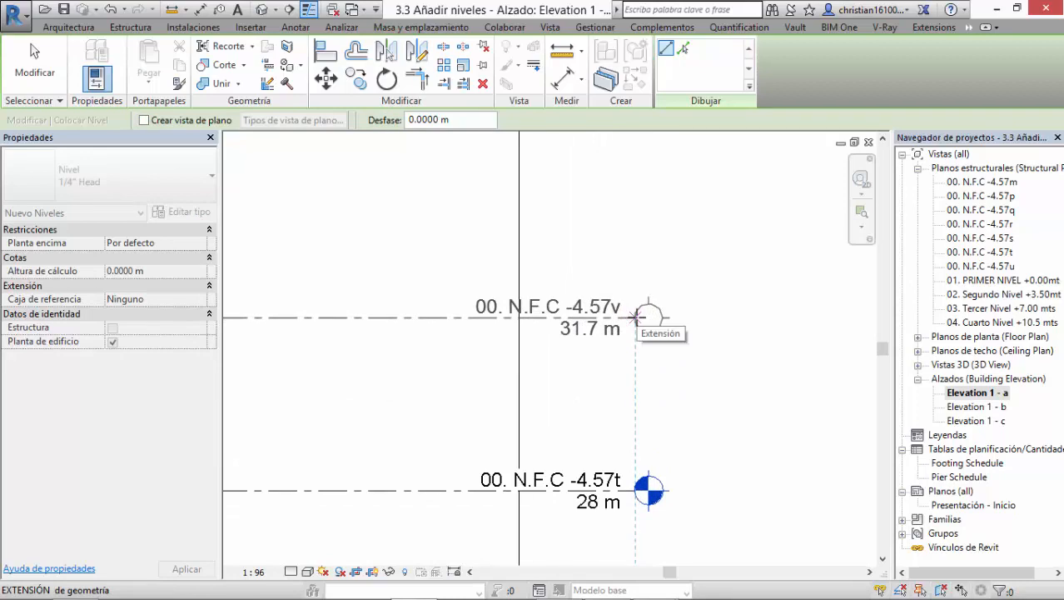
{"action": "left_click", "coordinate": [635, 317]}
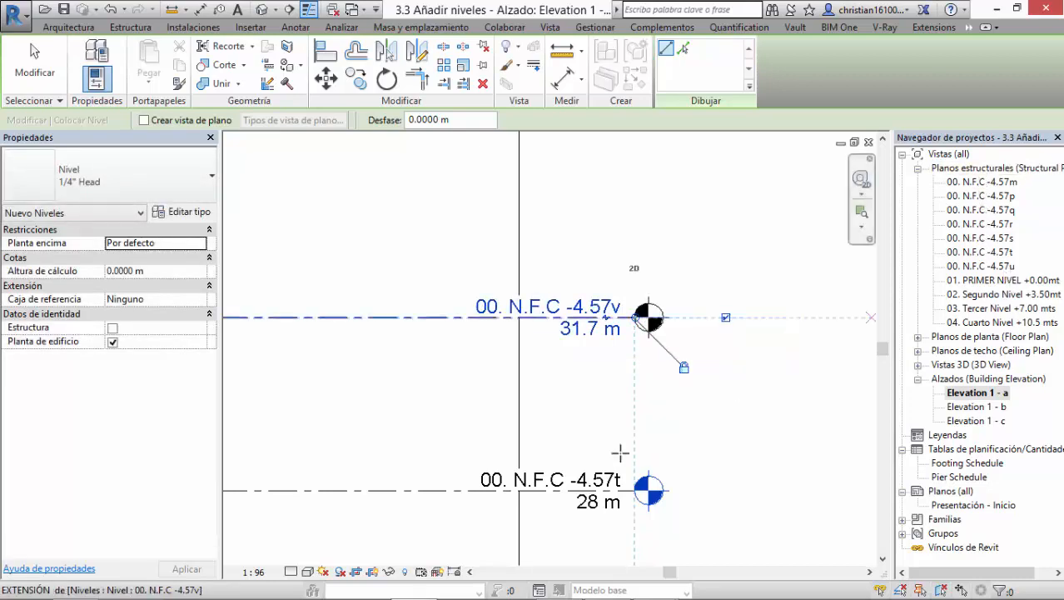
Step: Leave level placement and compare the new topmost level's label with the structural plan views listed in the project browser
{"action": "mouse_move", "coordinate": [708, 460]}
{"action": "middle_mouse_down"}
{"action": "mouse_move", "coordinate": [693, 243]}
{"action": "mouse_move", "coordinate": [704, 459]}
{"action": "mouse_move", "coordinate": [701, 449]}
{"action": "middle_mouse_up"}
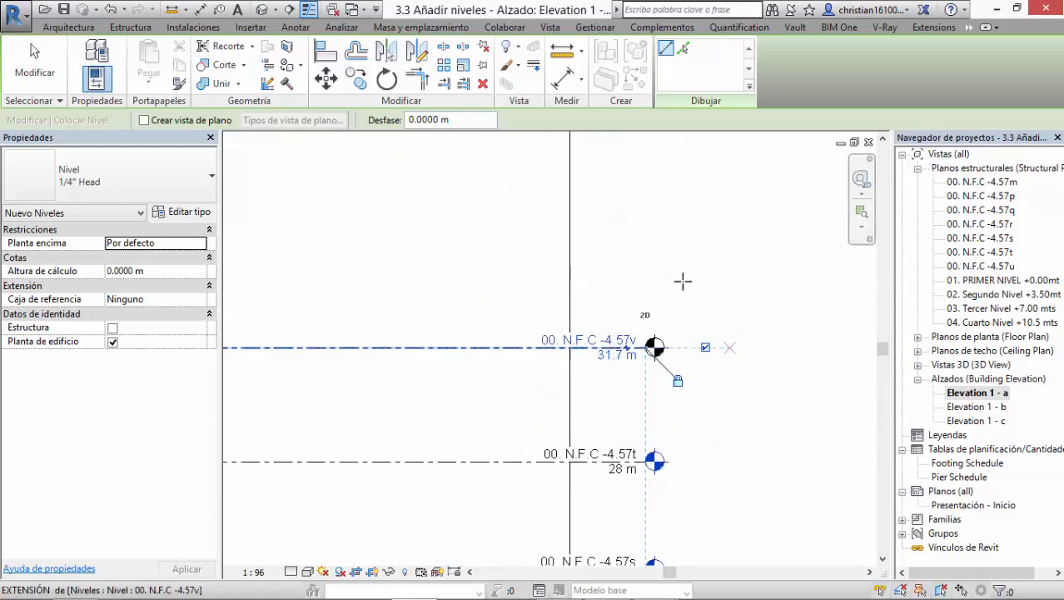
{"action": "key", "text": "Escape"}
{"action": "scroll", "coordinate": [654, 358], "scroll_direction": "up", "scroll_amount": 1}
{"action": "scroll", "coordinate": [649, 362], "scroll_direction": "up", "scroll_amount": 1}
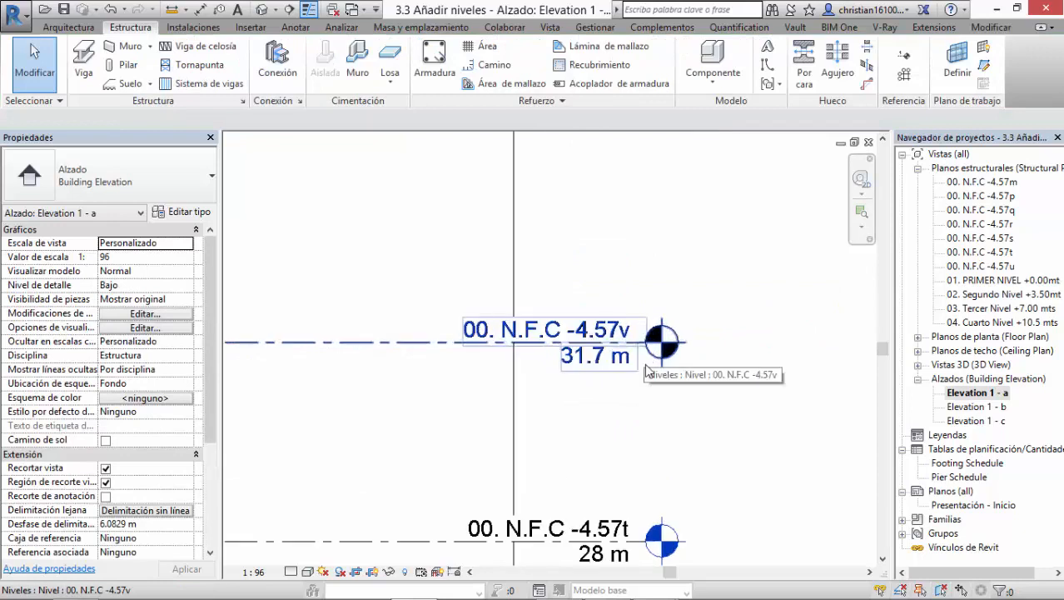
{"action": "middle_click_drag", "start_coordinate": [666, 346], "coordinate": [621, 292]}
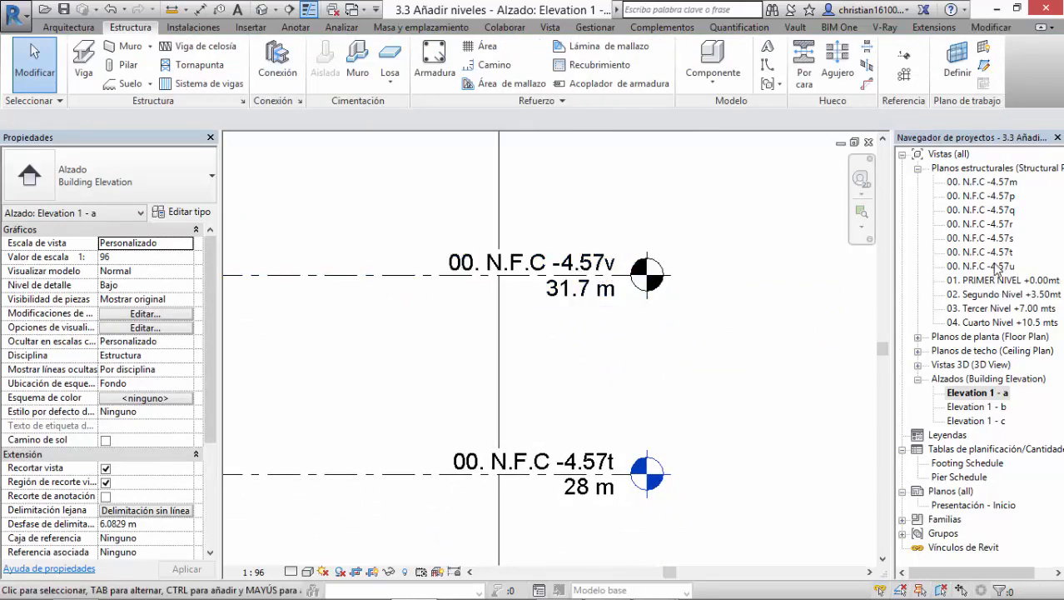
{"action": "left_click", "coordinate": [996, 265]}
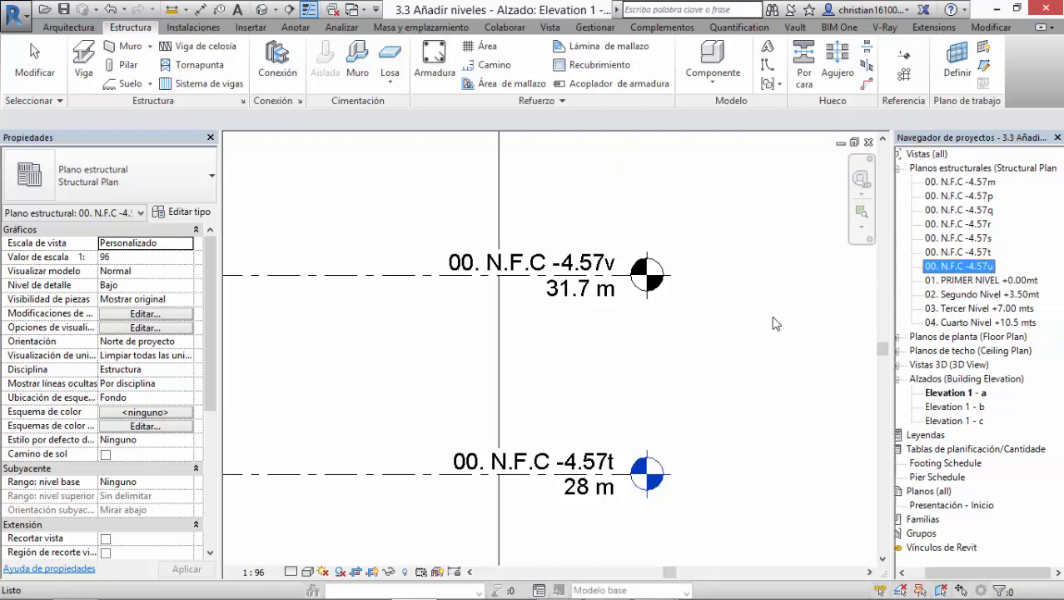
{"action": "left_click", "coordinate": [748, 323]}
{"action": "scroll", "coordinate": [743, 329], "scroll_direction": "down", "scroll_amount": 3}
{"action": "scroll", "coordinate": [733, 350], "scroll_direction": "down", "scroll_amount": 2}
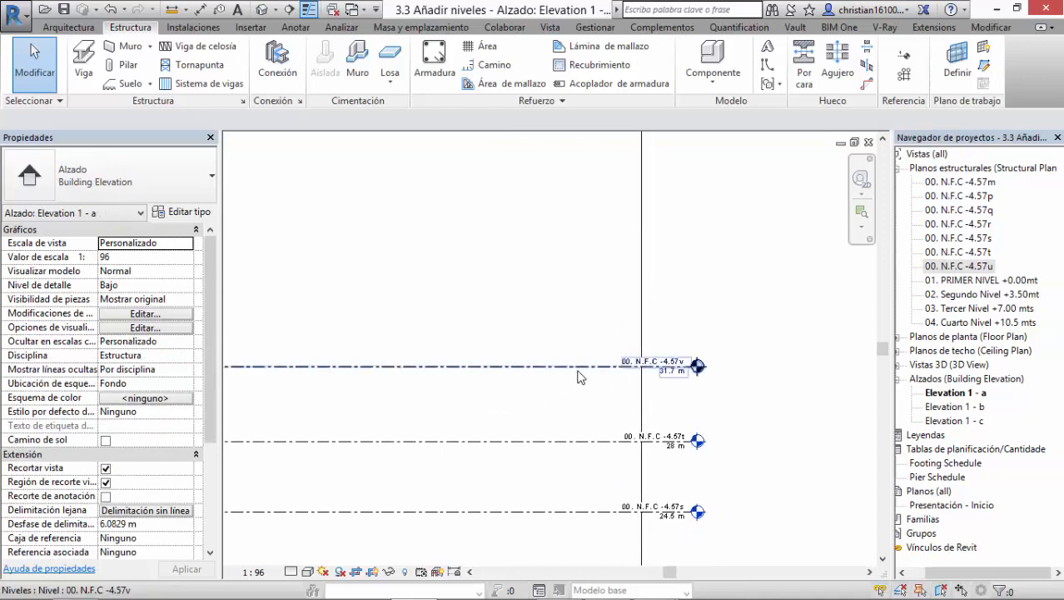
Step: Select the new topmost level, check its properties and position in the full stack of levels, and deselect it
{"action": "left_click", "coordinate": [688, 364]}
{"action": "middle_click_drag", "start_coordinate": [683, 312], "coordinate": [702, 315]}
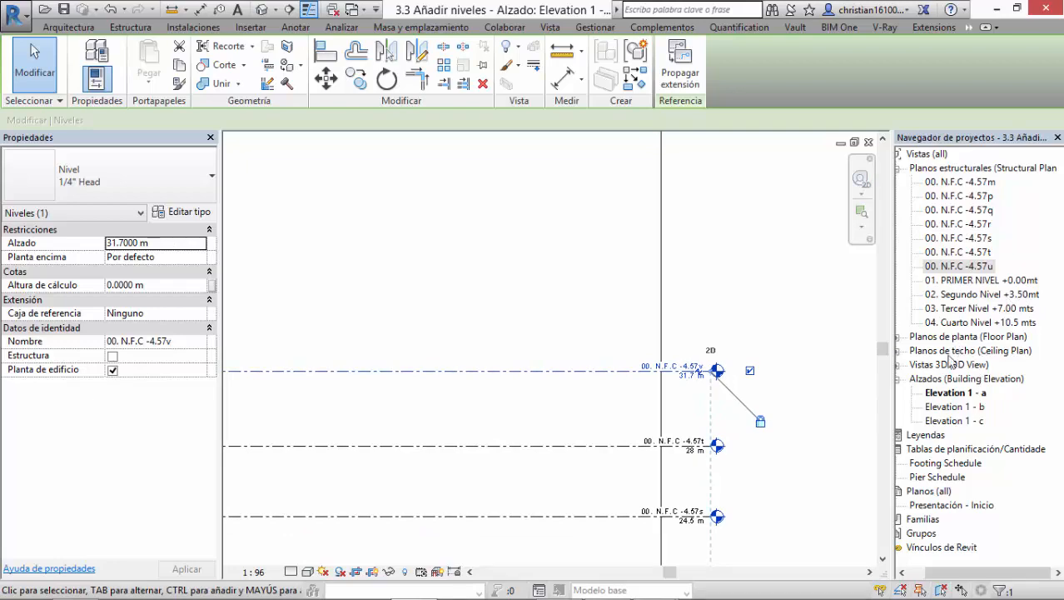
{"action": "scroll", "coordinate": [761, 298], "scroll_direction": "down", "scroll_amount": 3}
{"action": "scroll", "coordinate": [782, 293], "scroll_direction": "down", "scroll_amount": 3}
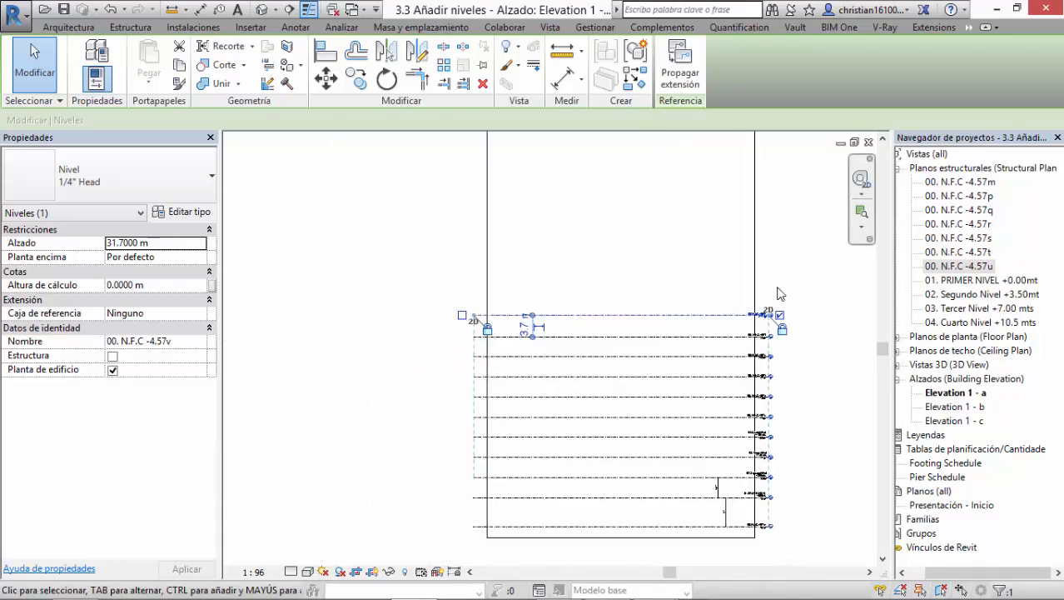
{"action": "left_click", "coordinate": [803, 264]}
{"action": "middle_click_drag", "start_coordinate": [803, 263], "coordinate": [750, 268]}
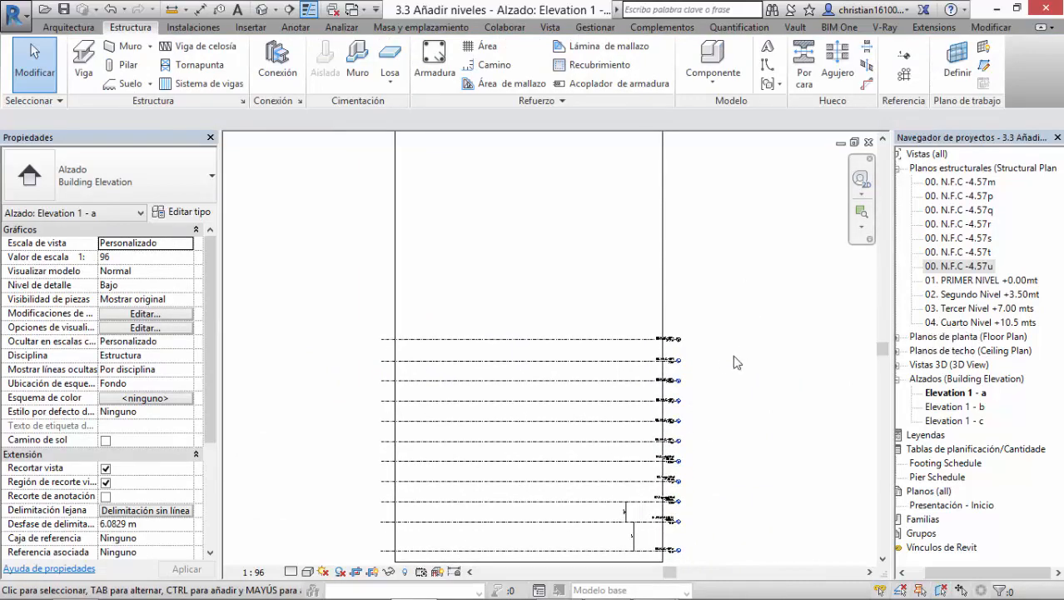
Step: Delete the structural plan views from 00. N.F.C -4.57m through 00. N.F.C -4.57u
{"action": "scroll", "coordinate": [706, 362], "scroll_direction": "up", "scroll_amount": 2}
{"action": "left_click", "coordinate": [966, 182]}
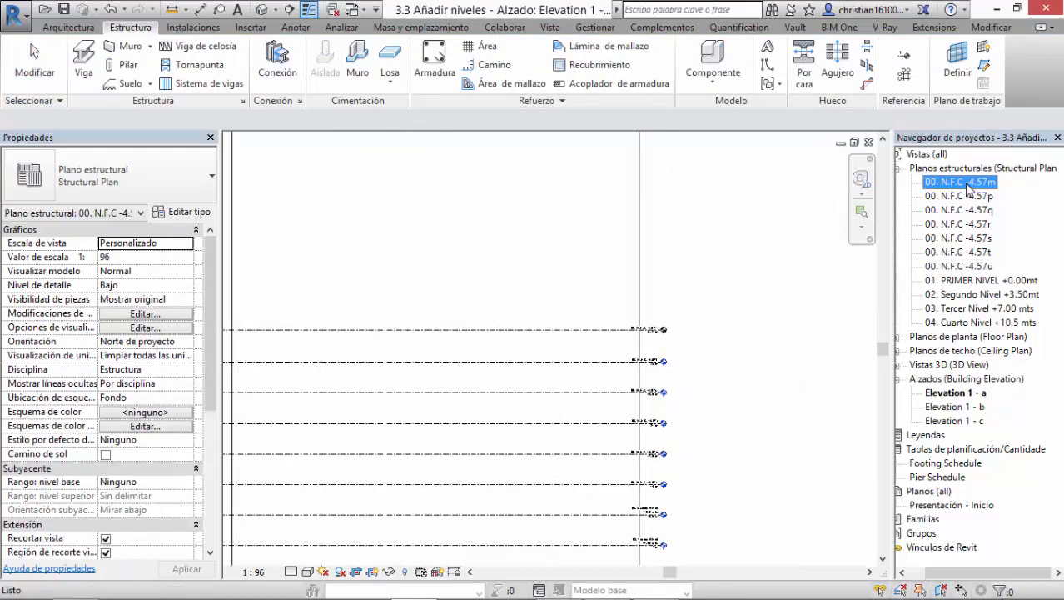
{"action": "left_click", "coordinate": [978, 266], "text": "shift"}
{"action": "key", "text": "Delete"}
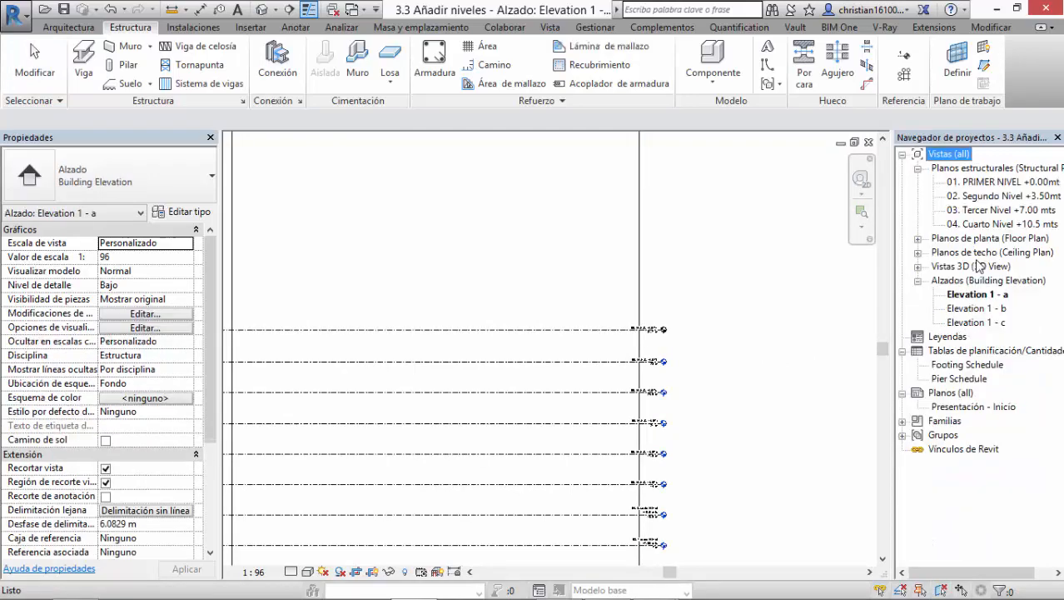
{"action": "left_click", "coordinate": [778, 219]}
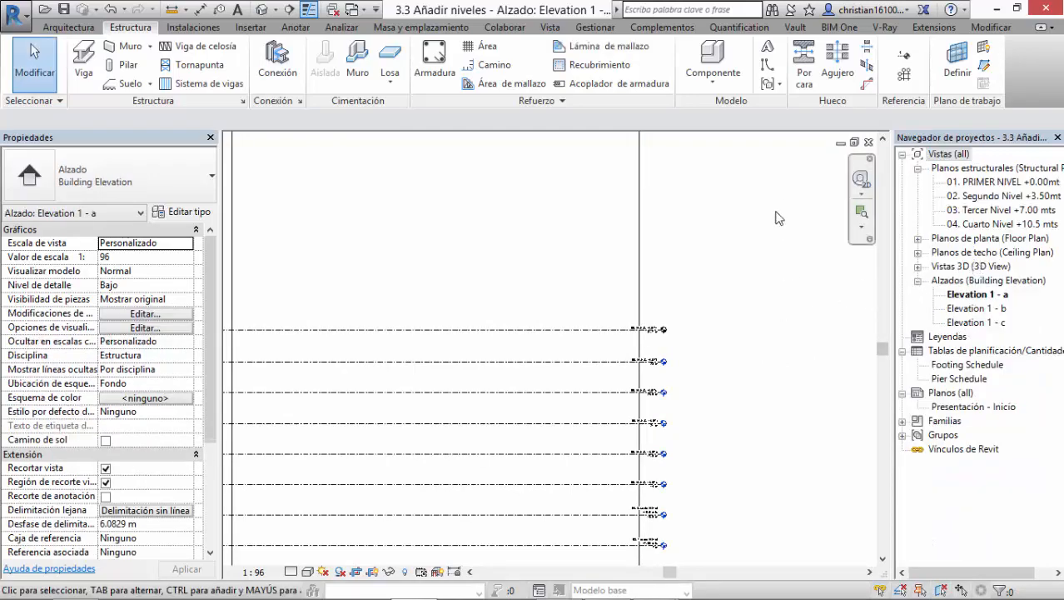
Step: Rename the level at 14 m as "05. Quinto NIvel +14 mts" and accept renaming the corresponding views
{"action": "scroll", "coordinate": [696, 358], "scroll_direction": "up", "scroll_amount": 3}
{"action": "middle_click_drag", "start_coordinate": [694, 472], "coordinate": [744, 280]}
{"action": "scroll", "coordinate": [671, 308], "scroll_direction": "up", "scroll_amount": 5}
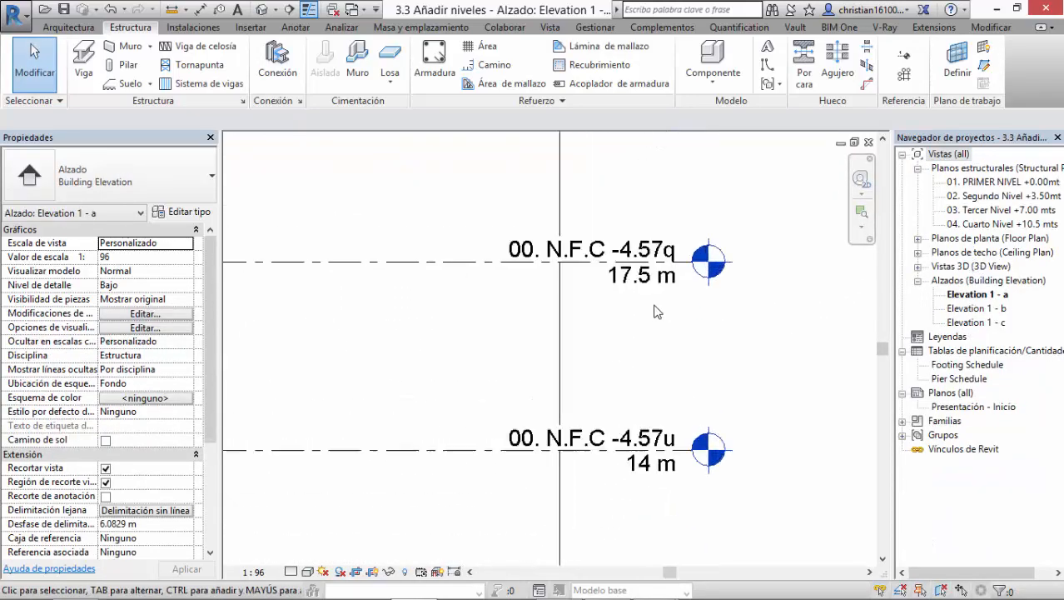
{"action": "scroll", "coordinate": [671, 309], "scroll_direction": "down", "scroll_amount": 4}
{"action": "middle_click_drag", "start_coordinate": [755, 420], "coordinate": [721, 283]}
{"action": "scroll", "coordinate": [567, 317], "scroll_direction": "up", "scroll_amount": 4}
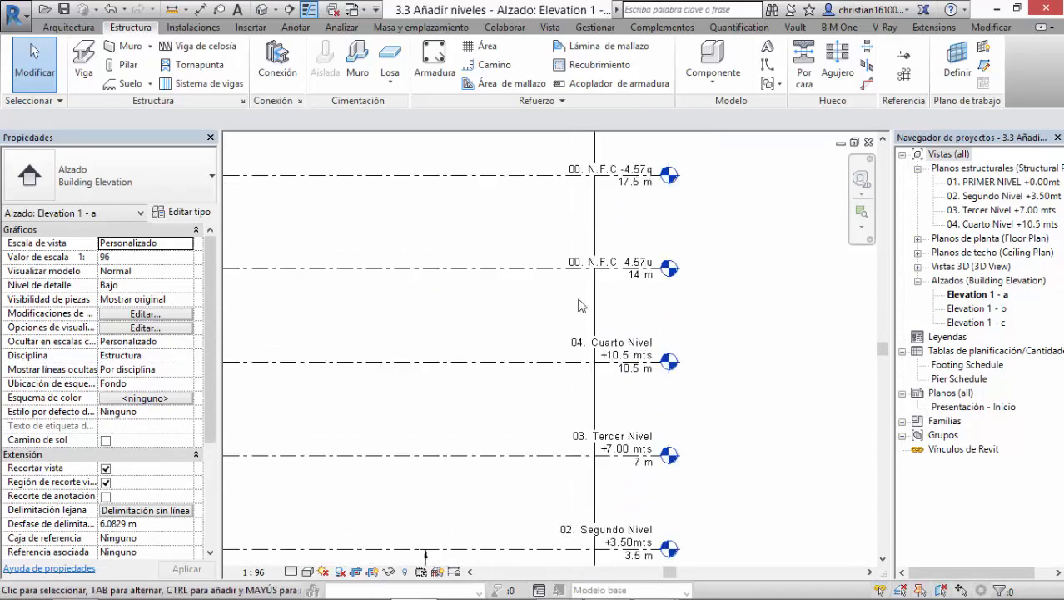
{"action": "left_click", "coordinate": [609, 246]}
{"action": "left_click", "coordinate": [609, 246]}
{"action": "left_click", "coordinate": [609, 246]}
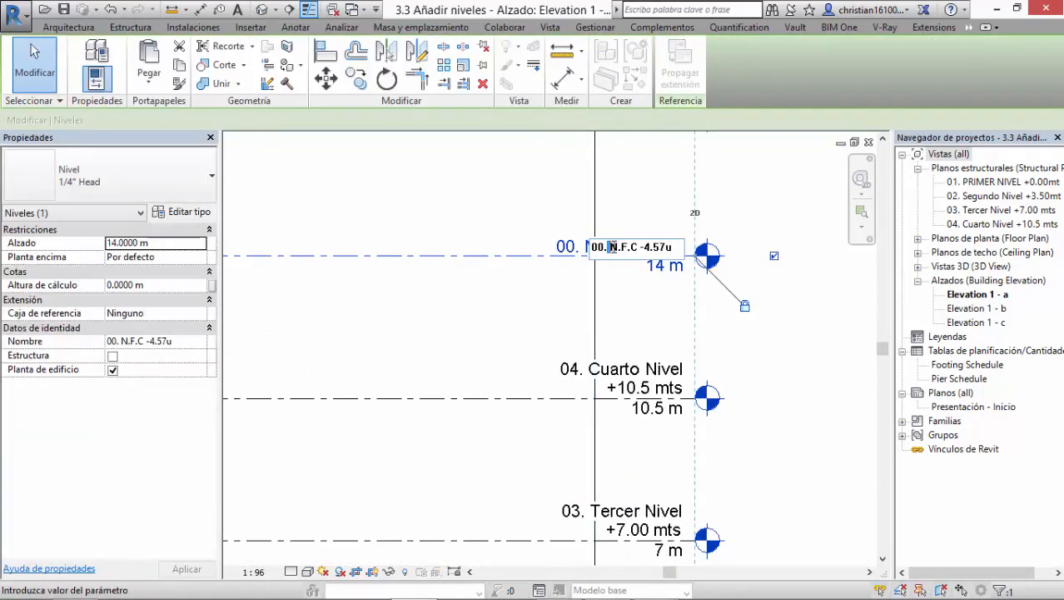
{"action": "left_click_drag", "start_coordinate": [677, 252], "coordinate": [554, 250]}
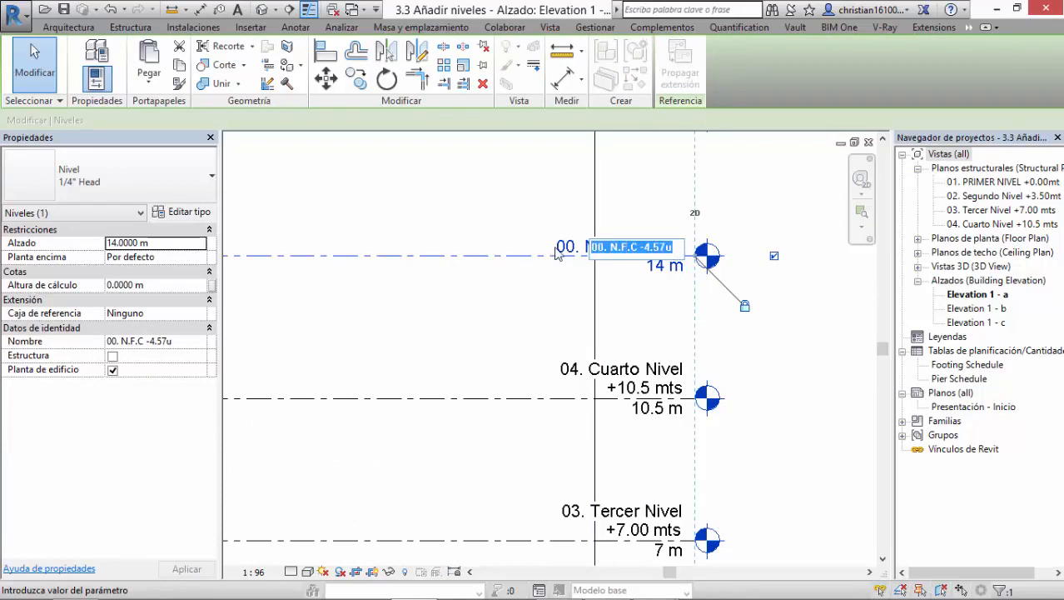
{"action": "type", "text": "05. Quint"}
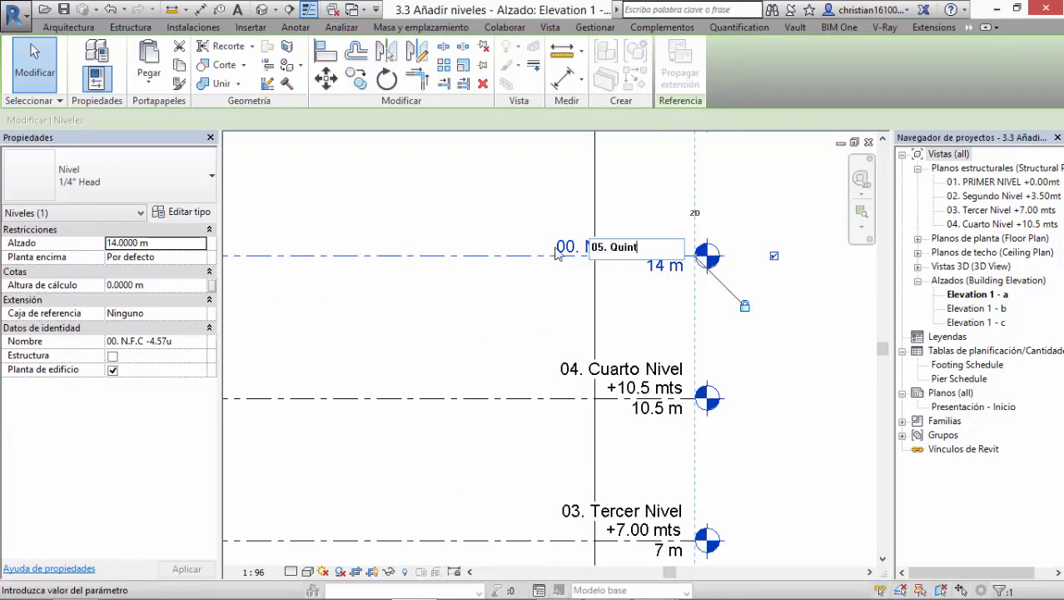
{"action": "type", "text": "o NIvel +14 mts"}
{"action": "key", "text": "Return"}
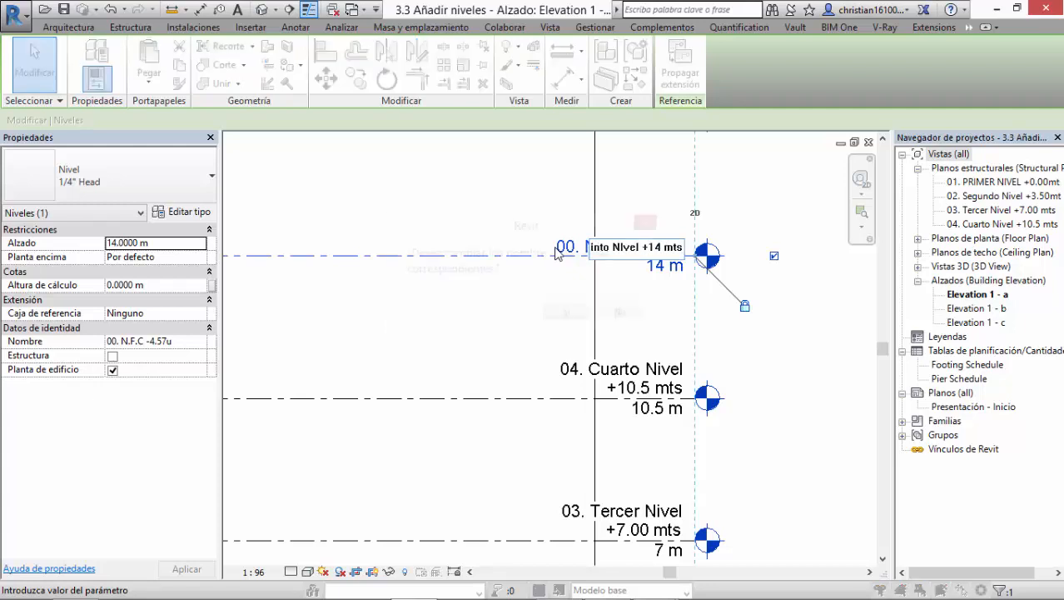
{"action": "left_click", "coordinate": [567, 317]}
Step: Rename the level at 17.5 m as "06 . Sexto Nivel +17.5 mts" and accept renaming the corresponding views
{"action": "middle_click_drag", "start_coordinate": [637, 274], "coordinate": [613, 563]}
{"action": "double_click", "coordinate": [548, 398]}
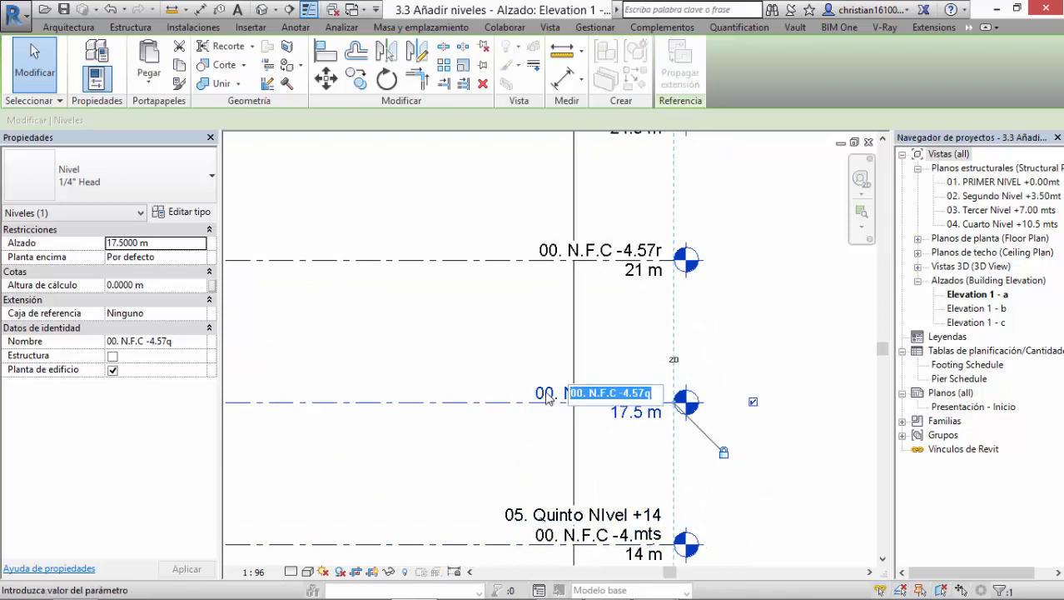
{"action": "type", "text": "06 . Sexto Nivel"}
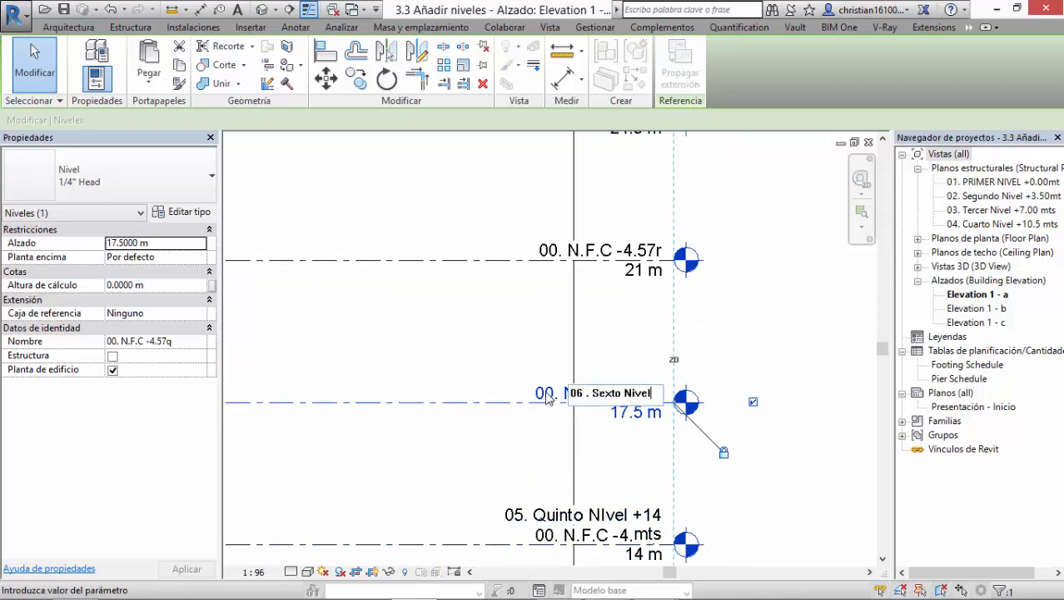
{"action": "type", "text": " +17.5 mts"}
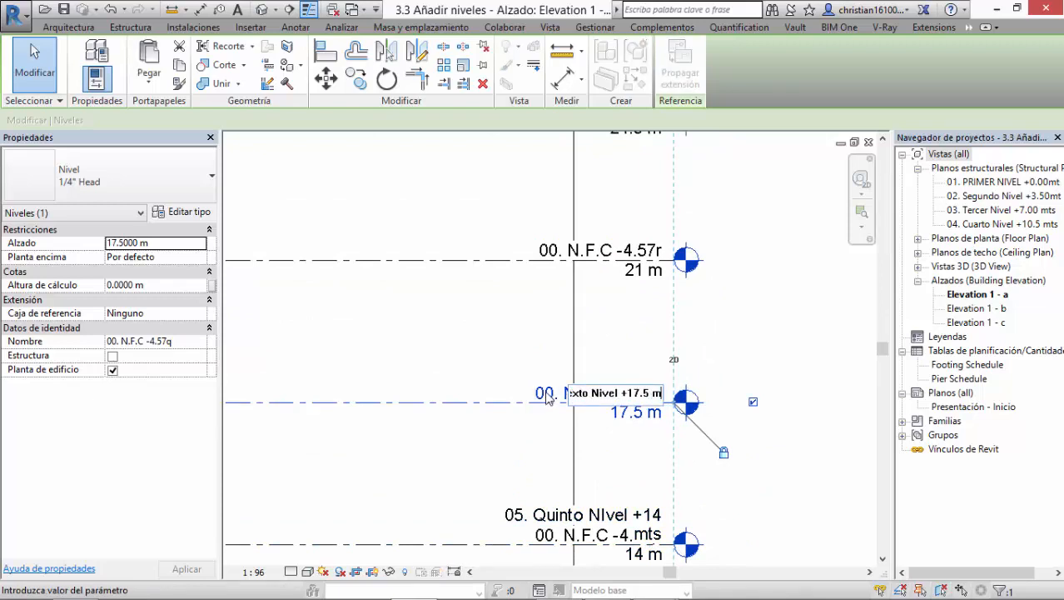
{"action": "key", "text": "Return"}
{"action": "left_click", "coordinate": [581, 315]}
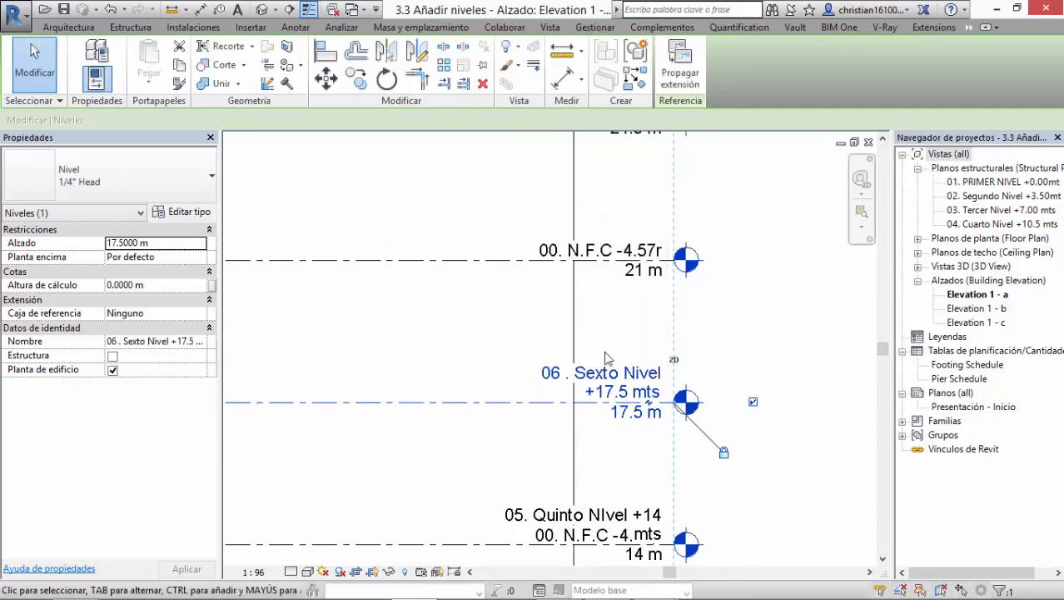
Step: Rename the level at 21 m as "07. Setimo Nivel +21.00 mts" and accept renaming the corresponding views
{"action": "middle_click_drag", "start_coordinate": [619, 344], "coordinate": [625, 438]}
{"action": "left_click", "coordinate": [567, 345]}
{"action": "left_click", "coordinate": [567, 344]}
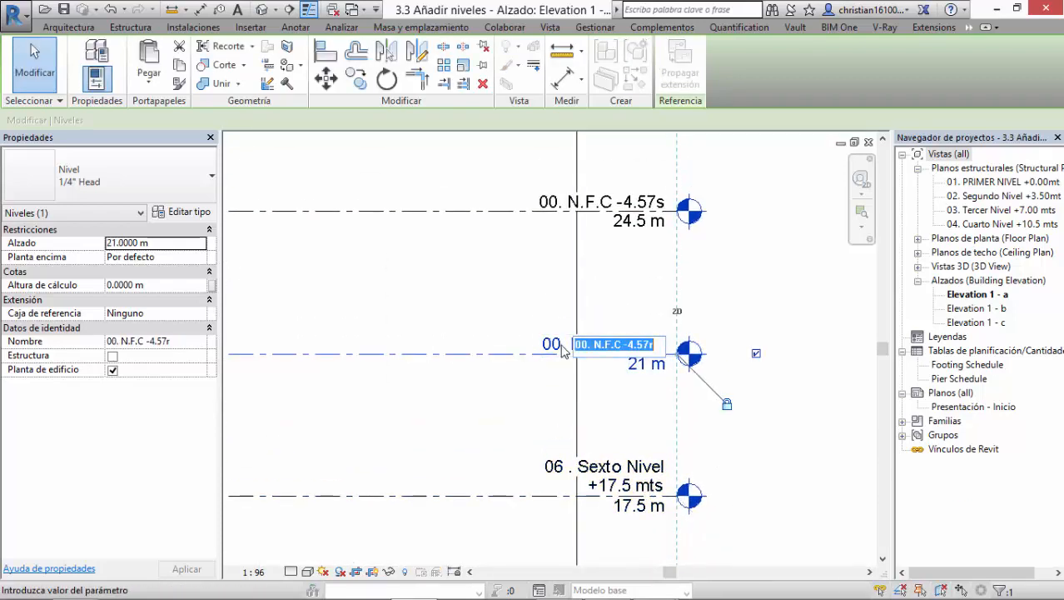
{"action": "type", "text": "07. Setimo Nivel"}
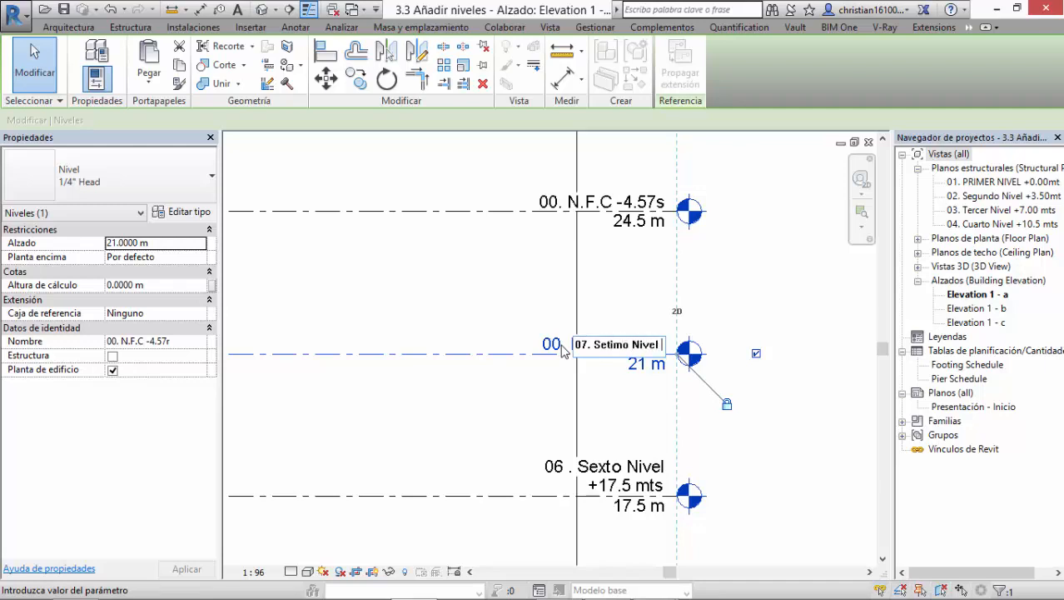
{"action": "type", "text": " +21.00 mts"}
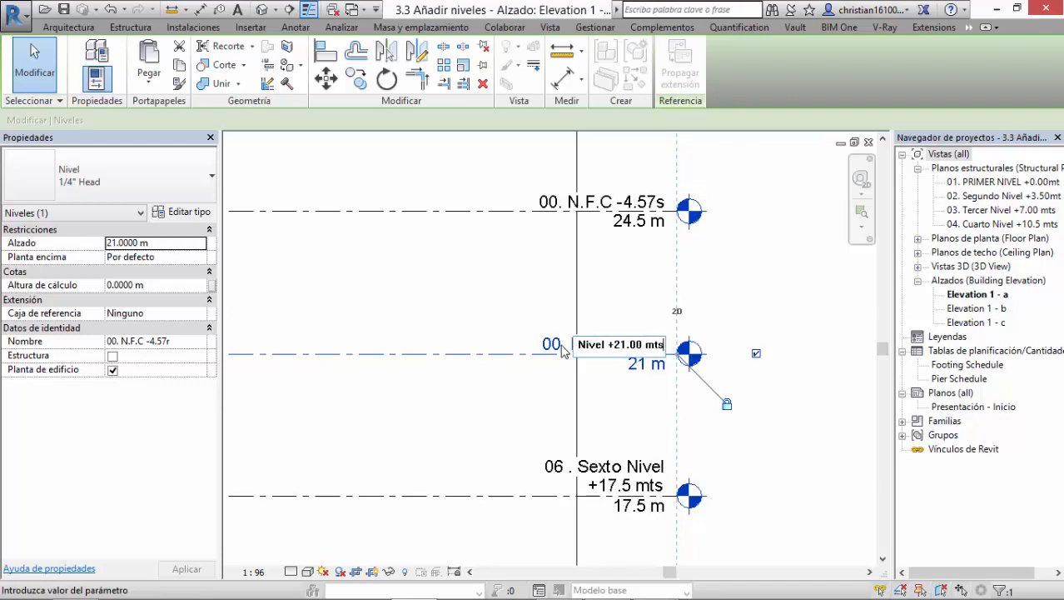
{"action": "key", "text": "Return"}
{"action": "left_click", "coordinate": [566, 316]}
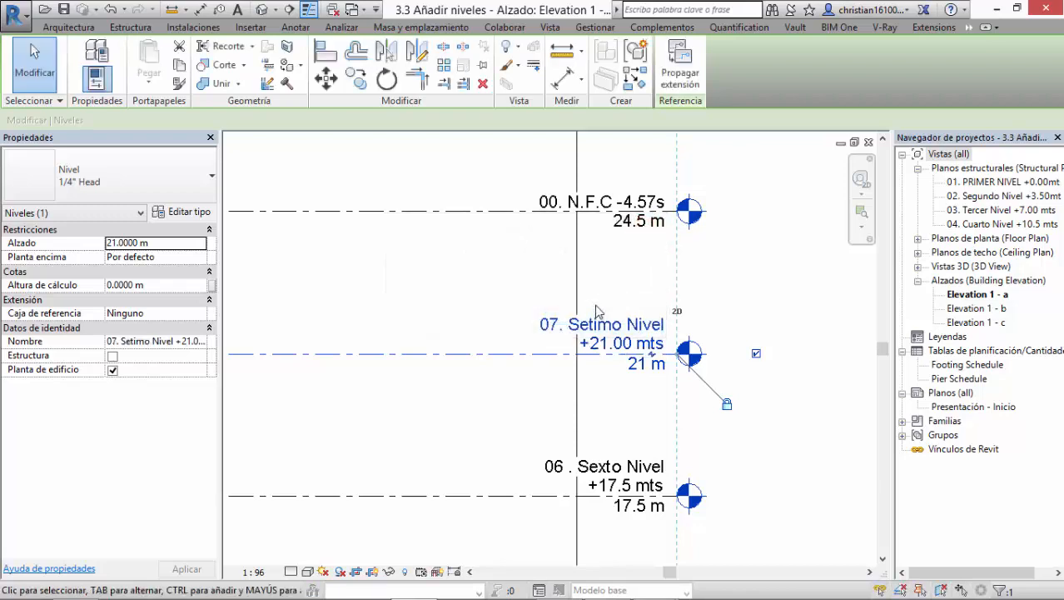
Step: Rename the level at 24.5 m as "08- Octvao Nivel 24.5 mts" and accept renaming the corresponding views
{"action": "middle_click_drag", "start_coordinate": [560, 219], "coordinate": [572, 367]}
{"action": "double_click", "coordinate": [563, 353]}
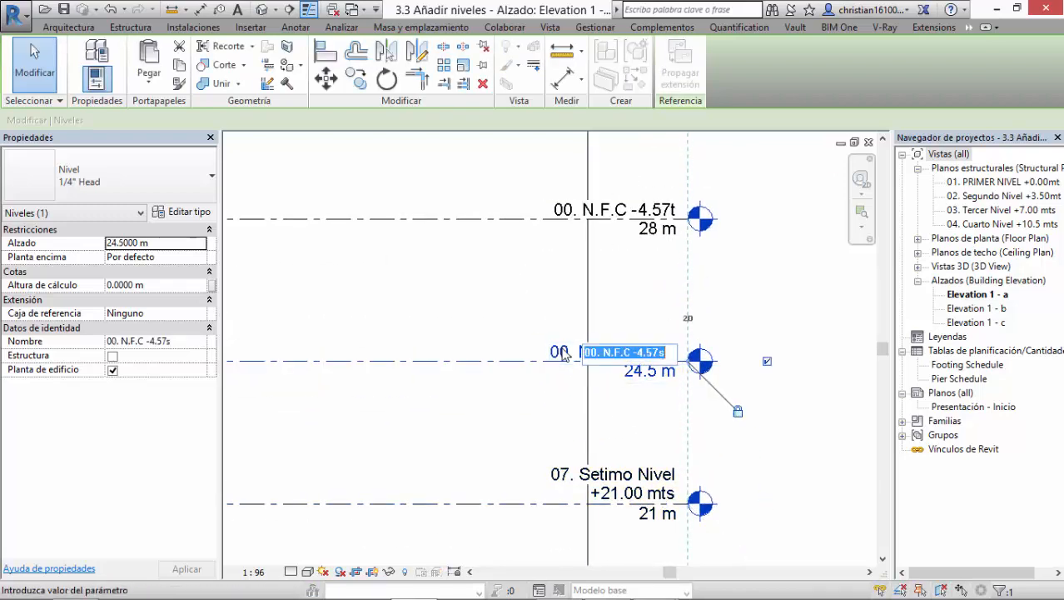
{"action": "type", "text": "08- Octvao Nivel"}
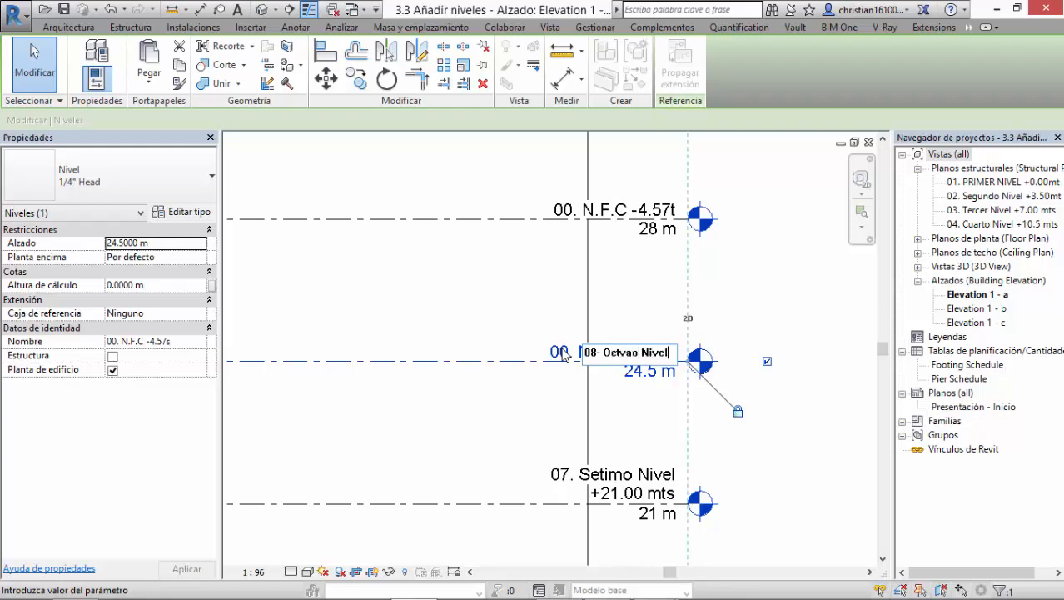
{"action": "type", "text": "24.5 mts"}
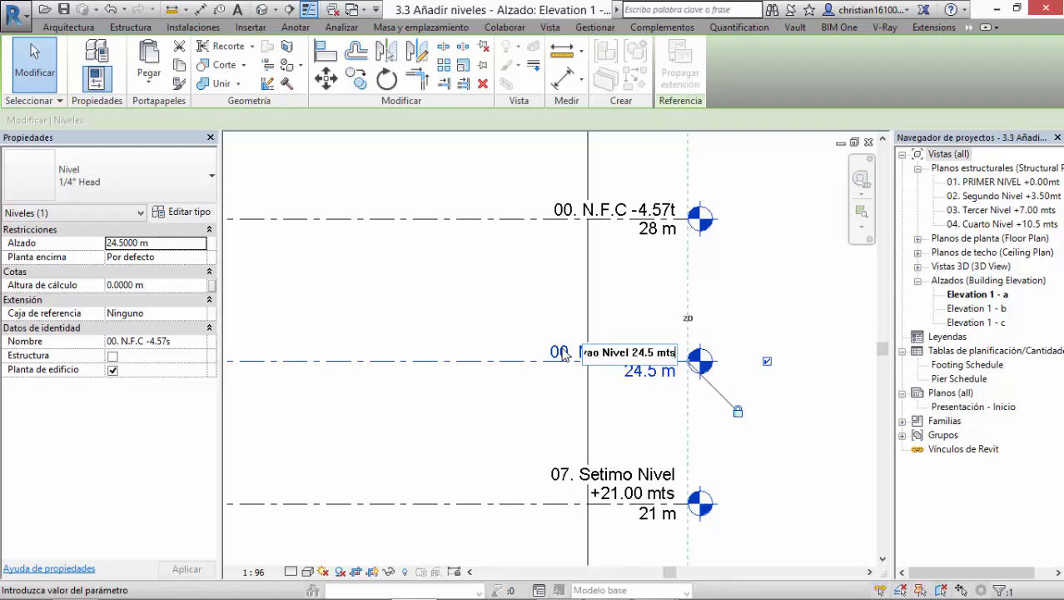
{"action": "key", "text": "Return"}
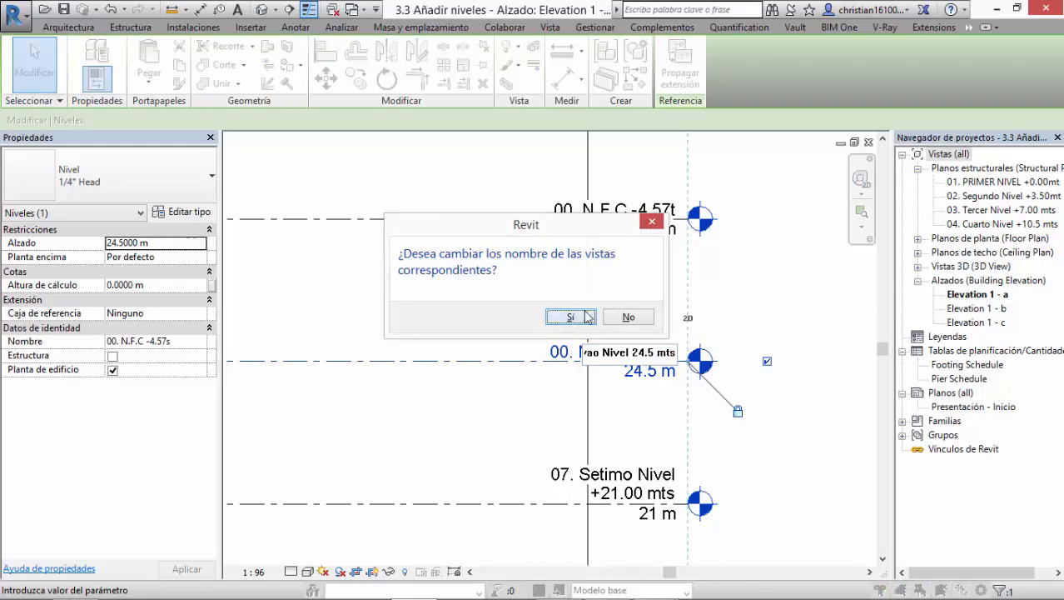
{"action": "left_click", "coordinate": [571, 316]}
Step: Rename the level at 28 m as "09. Noveno Nivel +28 mts" and decline renaming the corresponding views
{"action": "middle_click_drag", "start_coordinate": [572, 214], "coordinate": [566, 367]}
{"action": "double_click", "coordinate": [566, 366]}
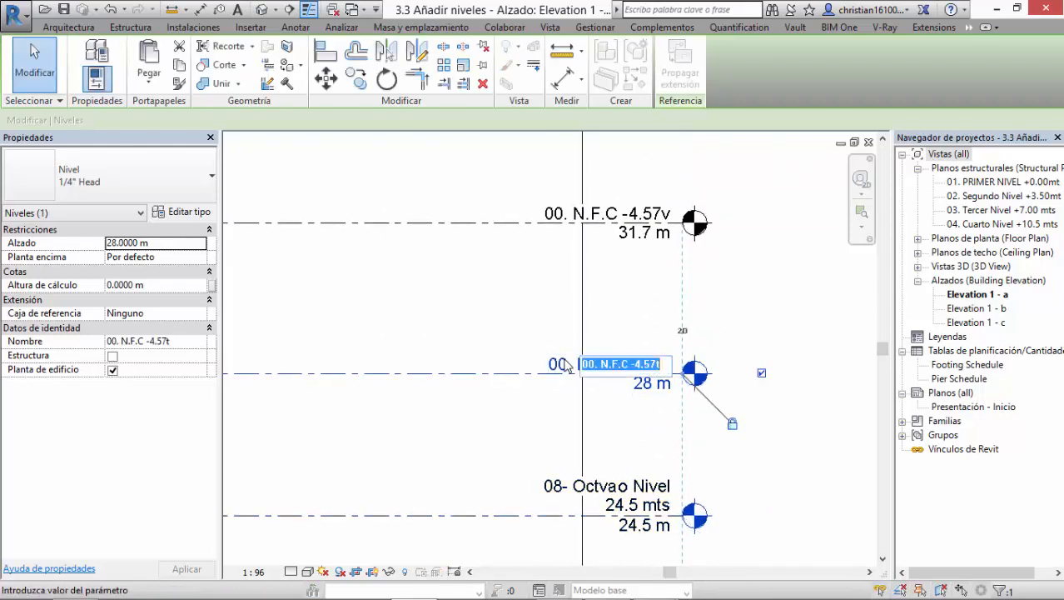
{"action": "type", "text": "09"}
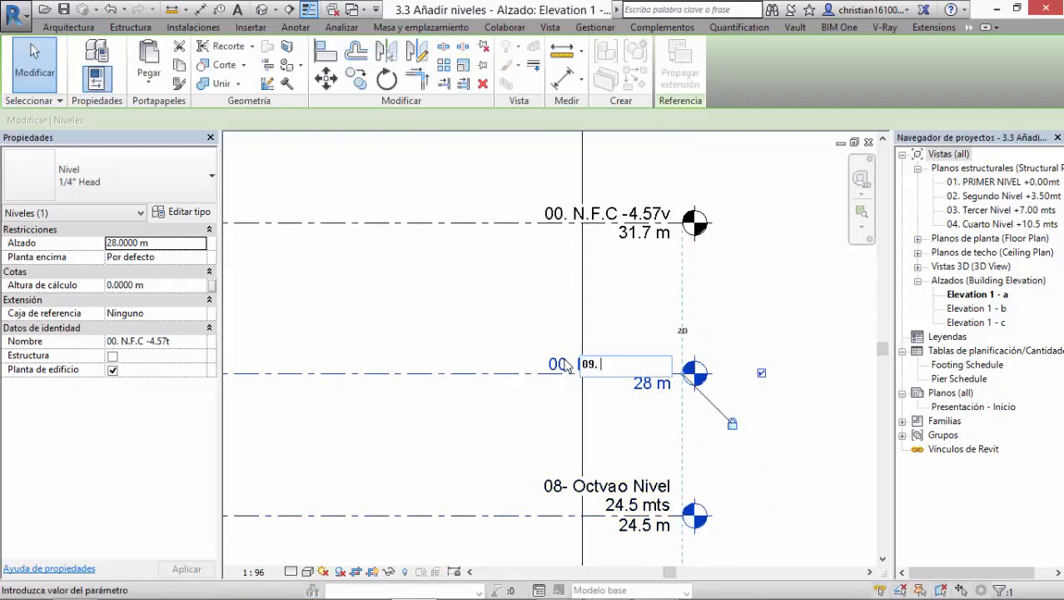
{"action": "type", "text": ". Noveno Nivel"}
{"action": "type", "text": " +28 mts"}
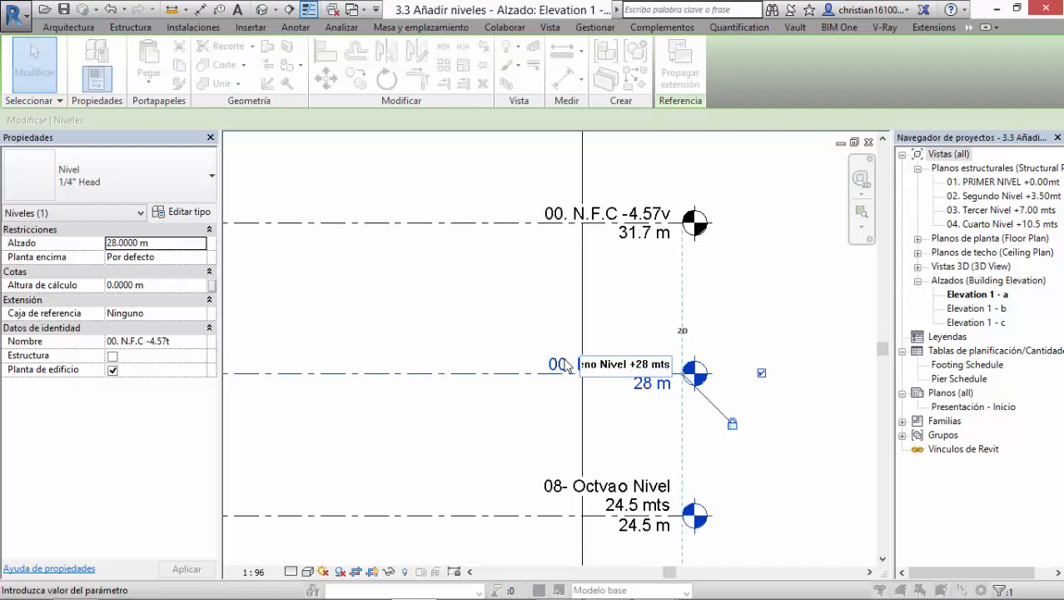
{"action": "key", "text": "Return"}
{"action": "left_click", "coordinate": [637, 312]}
Step: Rename the level at 31.7 m as "10. Decimo Nivel +31.7 mts"
{"action": "middle_click_drag", "start_coordinate": [586, 257], "coordinate": [566, 423]}
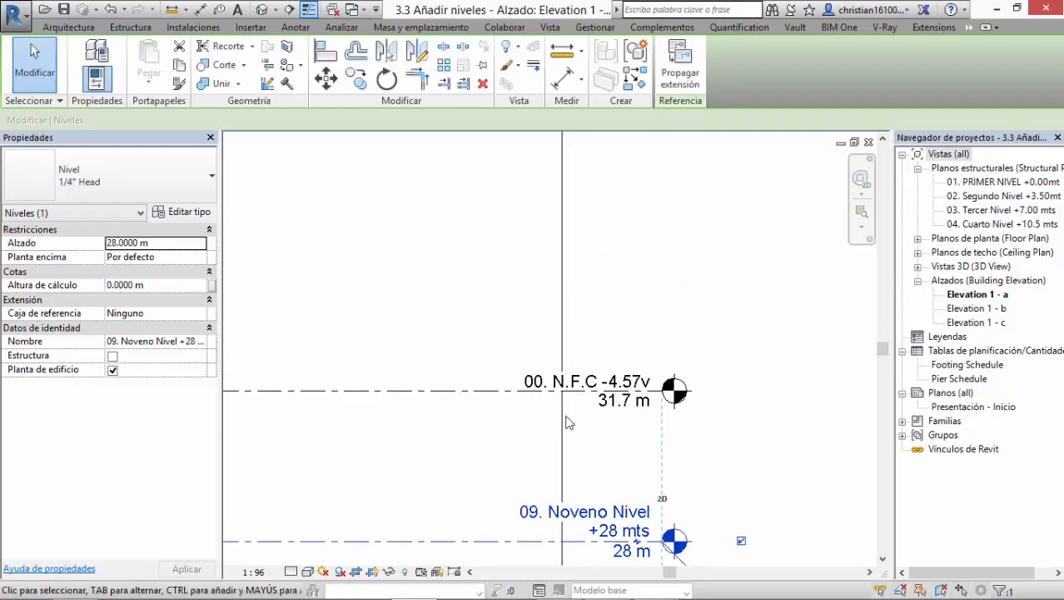
{"action": "double_click", "coordinate": [537, 381]}
{"action": "type", "text": "10."}
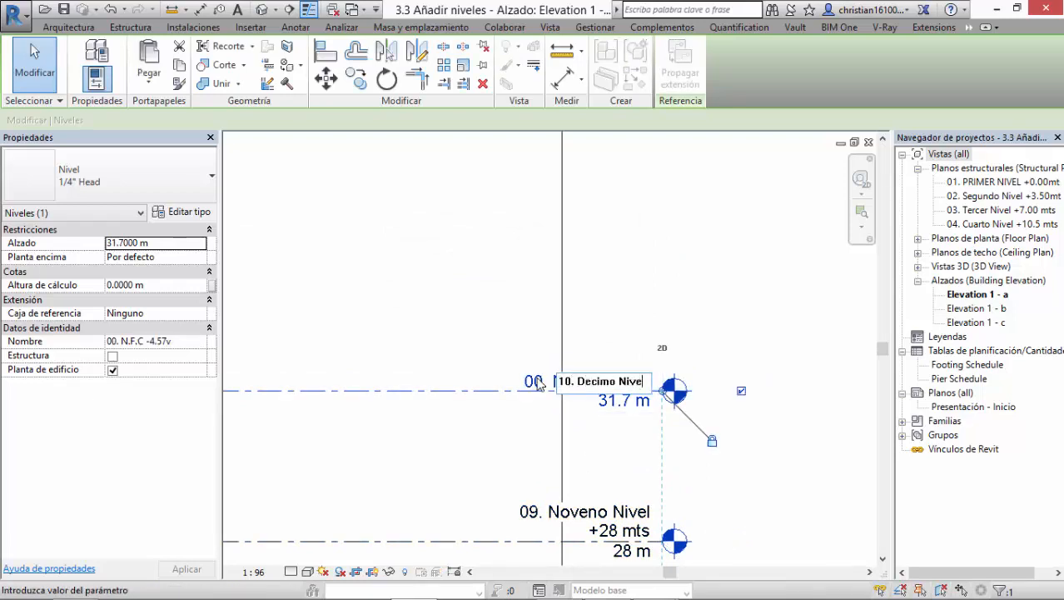
{"action": "type", "text": " Decimo Nivel +"}
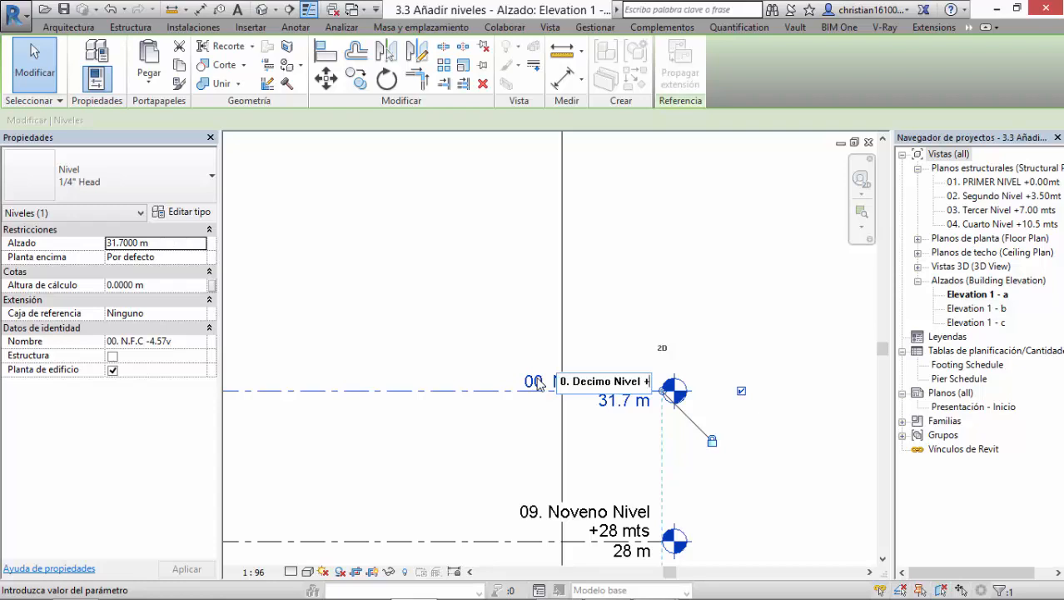
{"action": "type", "text": "31.7 mts"}
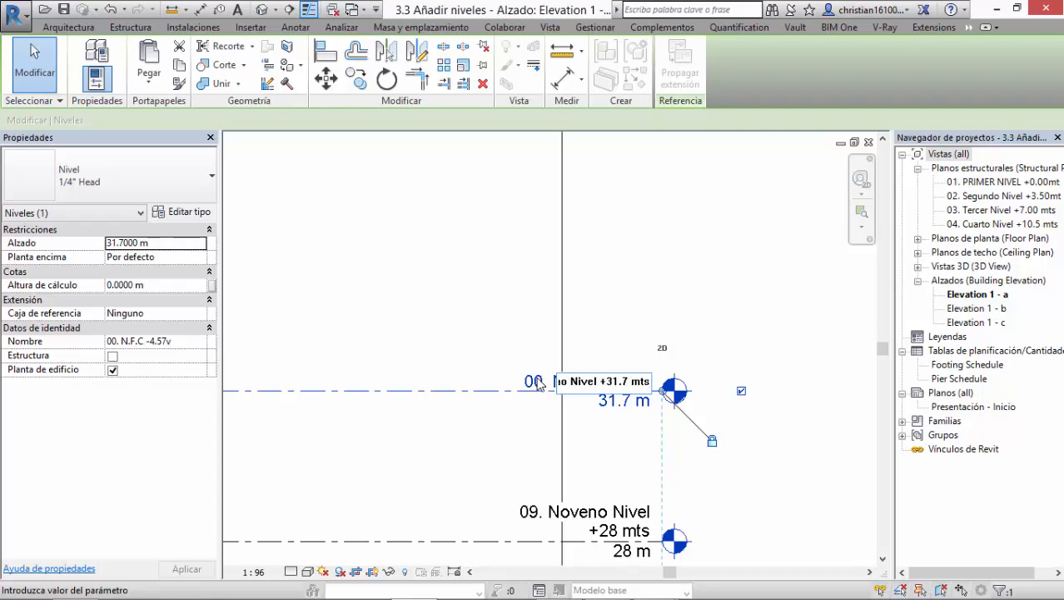
{"action": "key", "text": "Return"}
{"action": "left_click", "coordinate": [731, 260]}
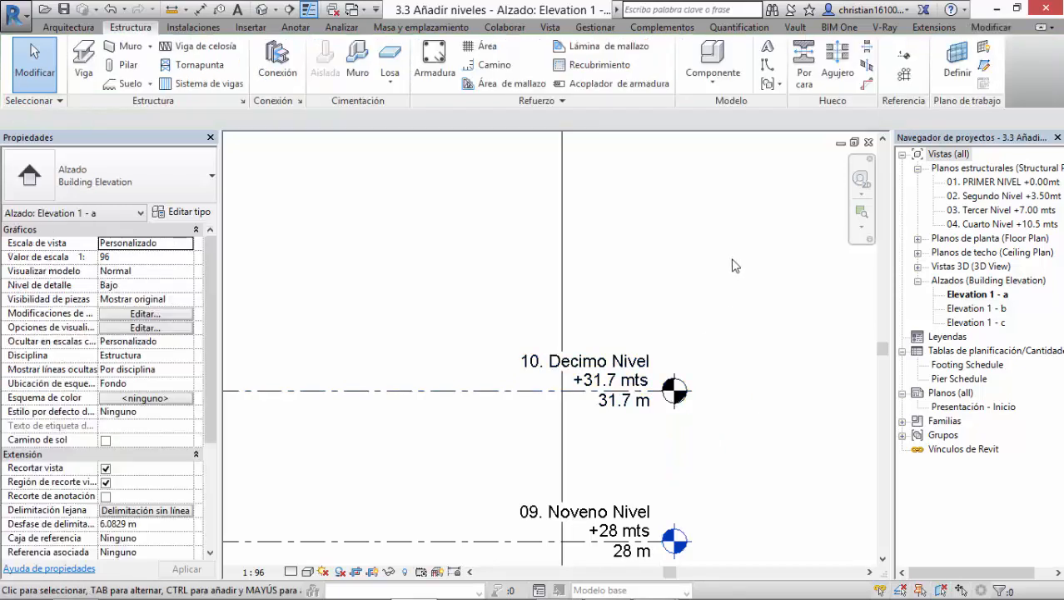
Step: Review the renamed upper levels in the elevation, checking the tenth, eighth and seventh levels against the existing structural plan views
{"action": "scroll", "coordinate": [730, 274], "scroll_direction": "down", "scroll_amount": 2}
{"action": "middle_click_drag", "start_coordinate": [744, 441], "coordinate": [691, 212]}
{"action": "scroll", "coordinate": [684, 286], "scroll_direction": "down", "scroll_amount": 2}
{"action": "middle_click_drag", "start_coordinate": [710, 397], "coordinate": [710, 507]}
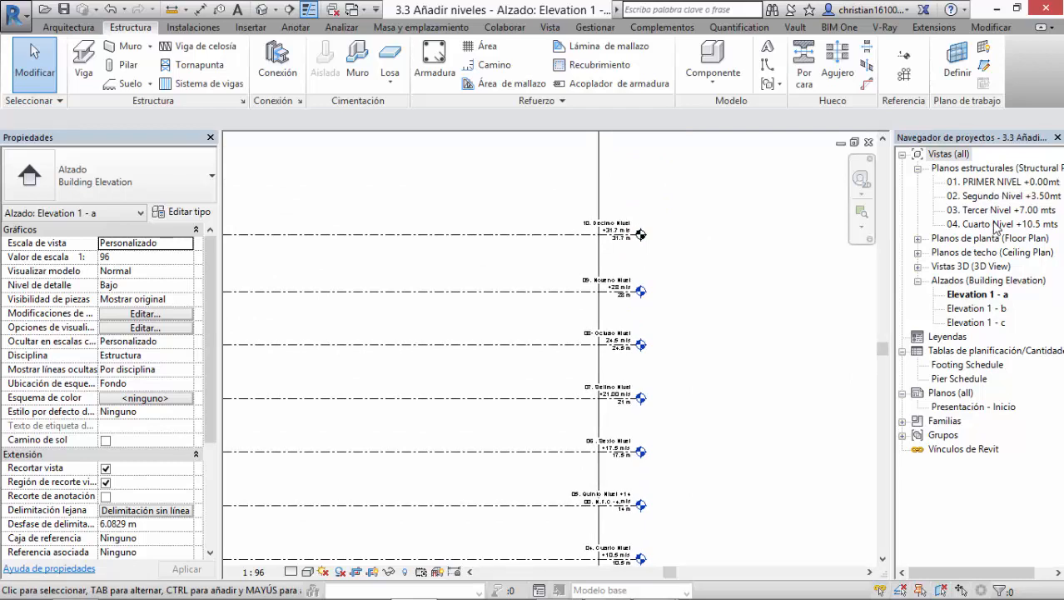
{"action": "left_click", "coordinate": [566, 235]}
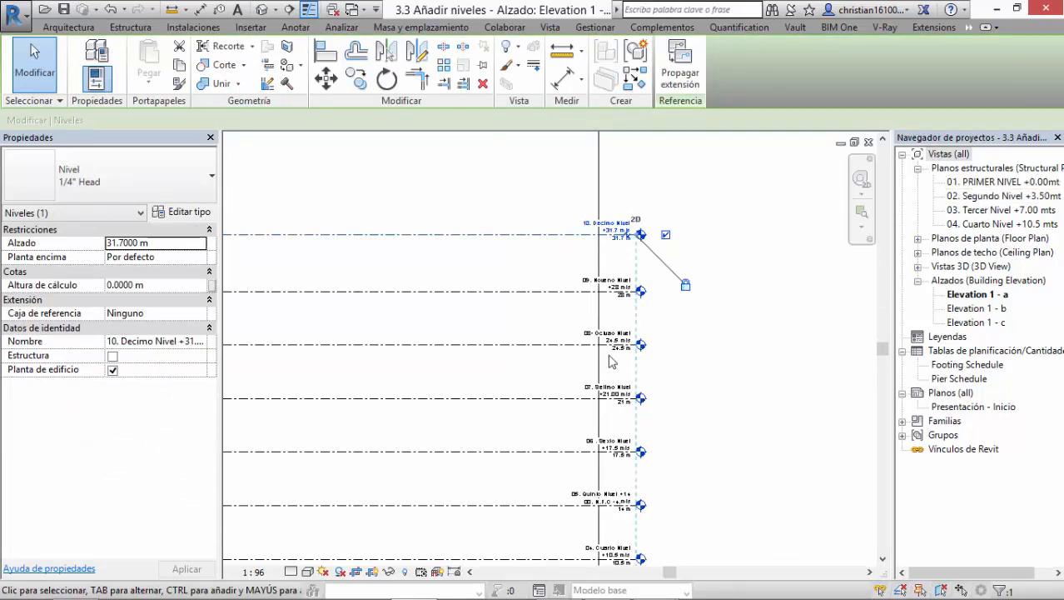
{"action": "scroll", "coordinate": [613, 349], "scroll_direction": "up", "scroll_amount": 3}
{"action": "left_click", "coordinate": [533, 332]}
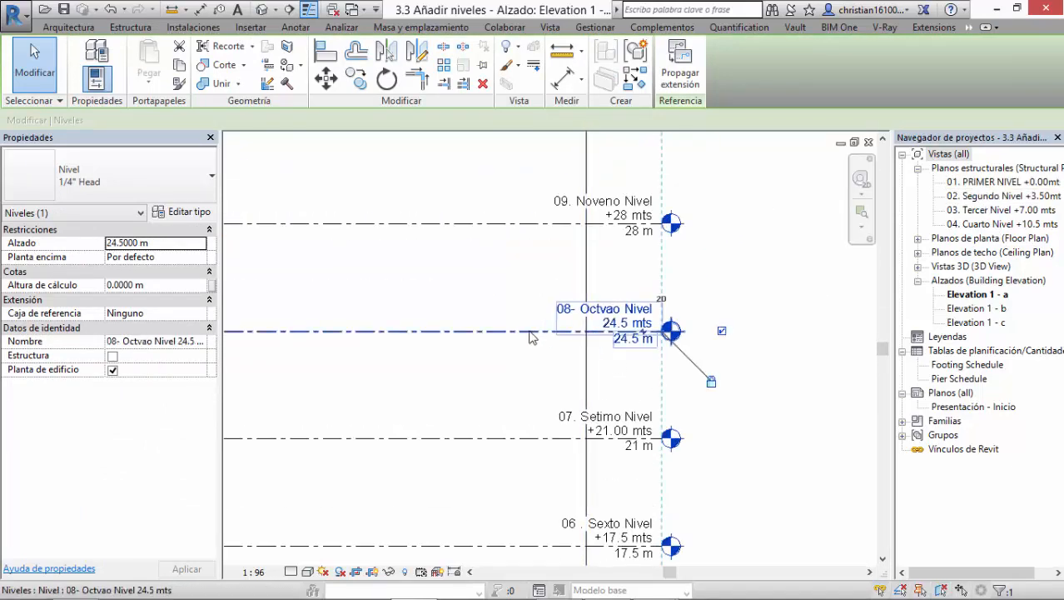
{"action": "left_click", "coordinate": [560, 442]}
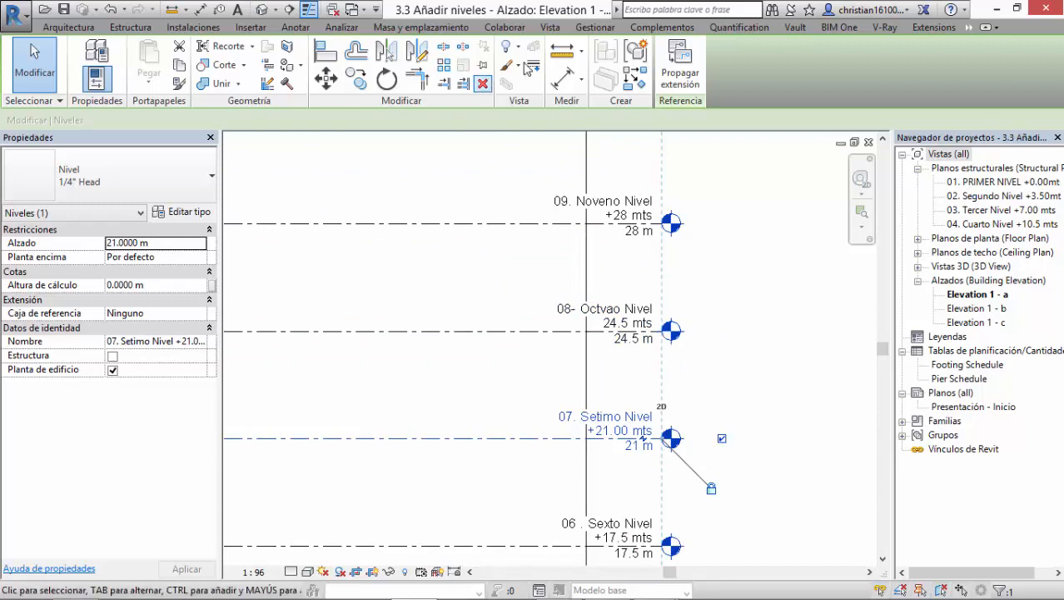
Step: Create a structural plan view for the level "08- Octvao Nivel 24.5 mts", keeping existing views from being duplicated
{"action": "left_click", "coordinate": [560, 32]}
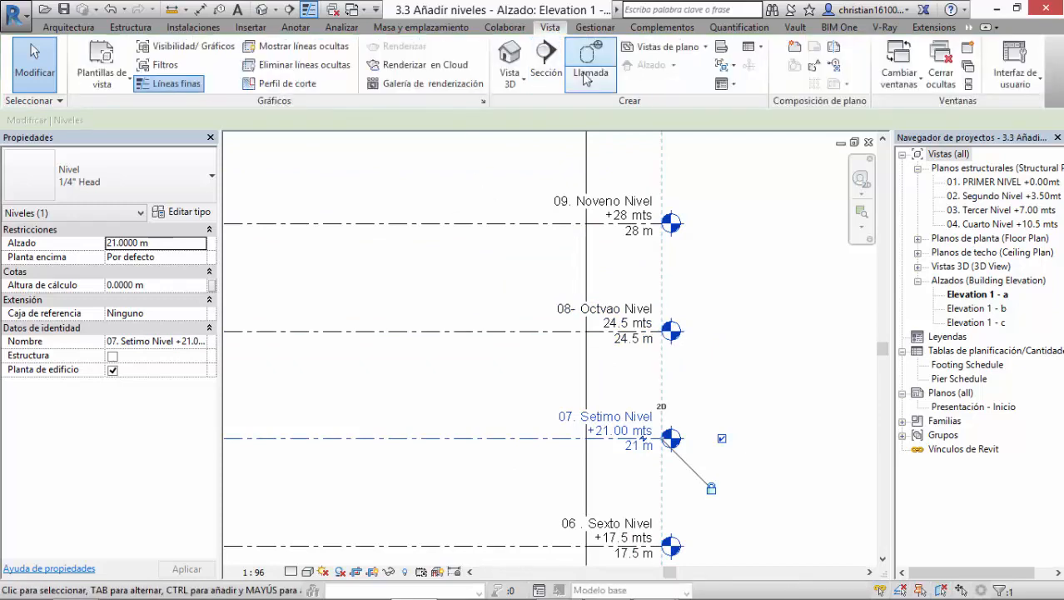
{"action": "left_click", "coordinate": [657, 50]}
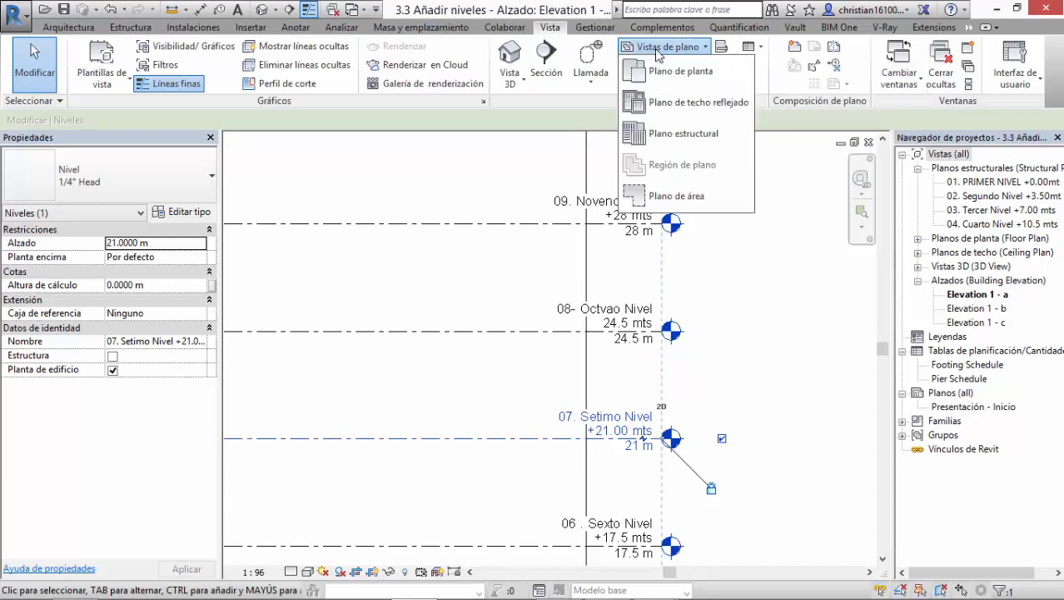
{"action": "left_click", "coordinate": [667, 135]}
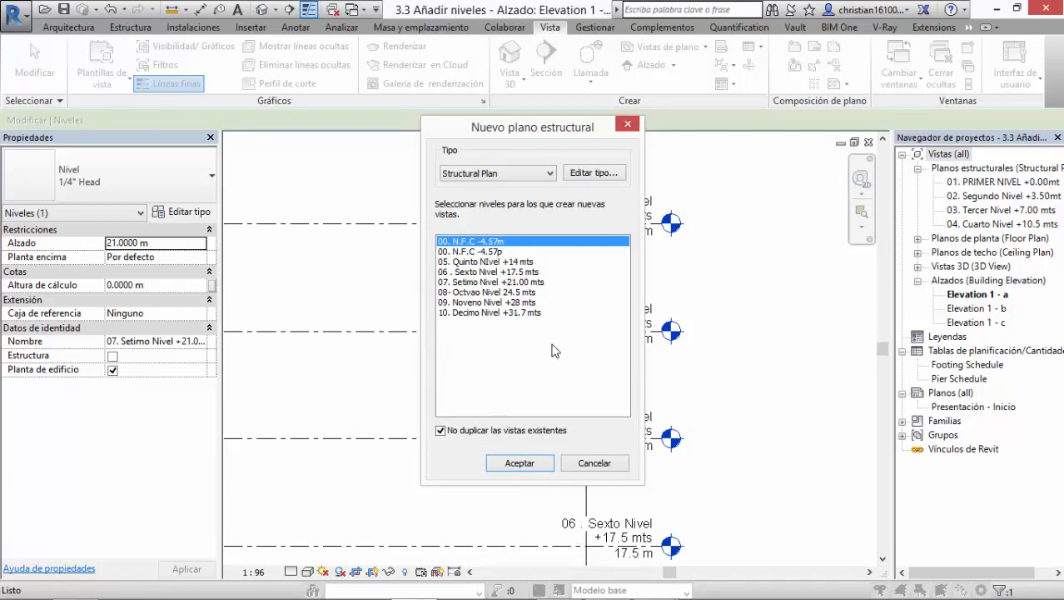
{"action": "left_click", "coordinate": [473, 294]}
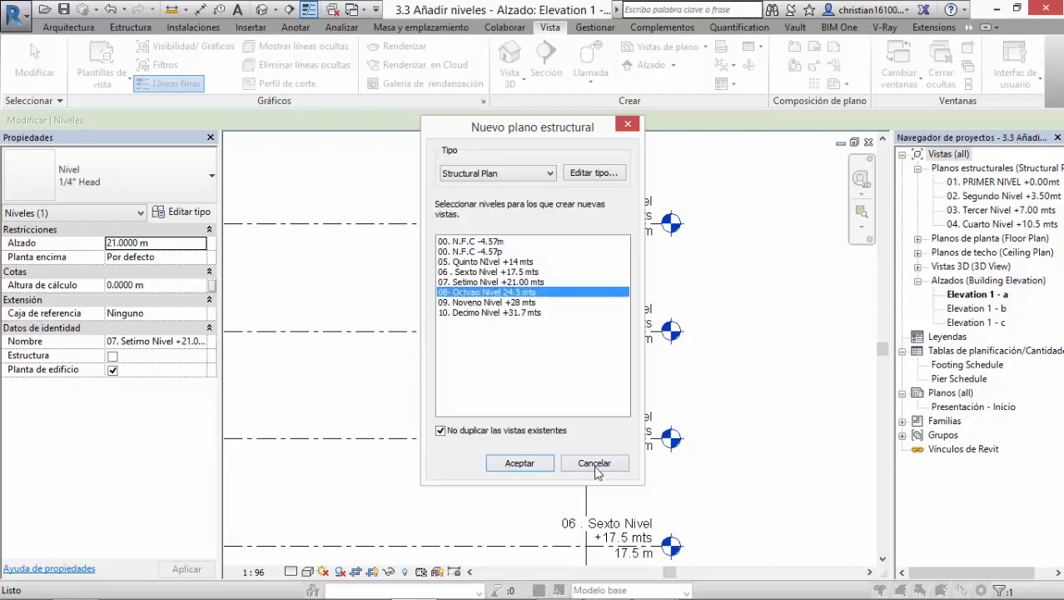
{"action": "left_click", "coordinate": [520, 463]}
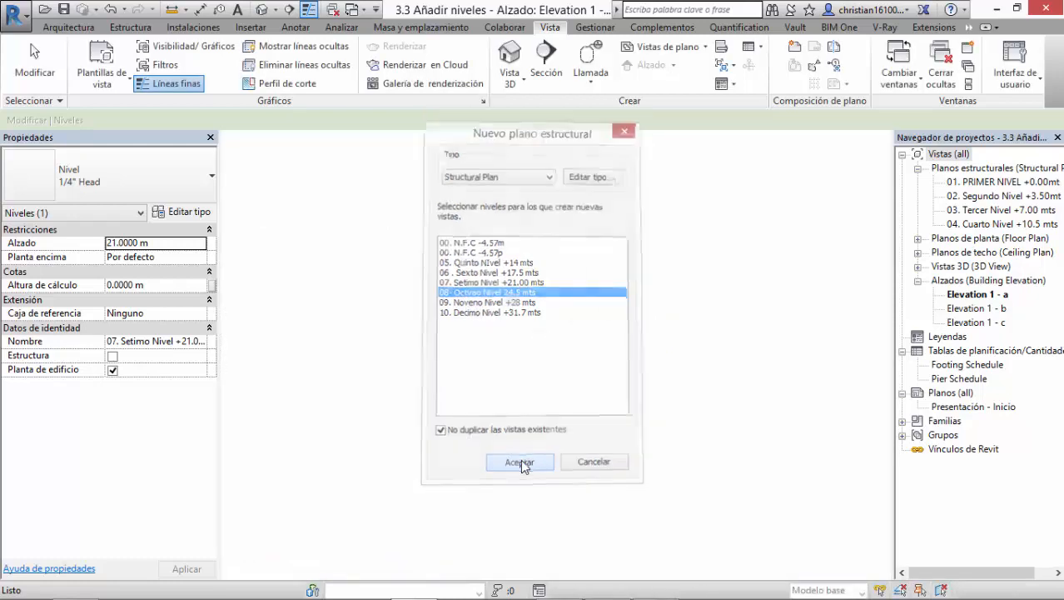
Step: Create structural plan views for all the remaining listed levels, from "00. N.F.C -4.57m" through "10. Decimo Nivel +31.7 mts"
{"action": "left_click", "coordinate": [670, 47]}
{"action": "left_click", "coordinate": [666, 136]}
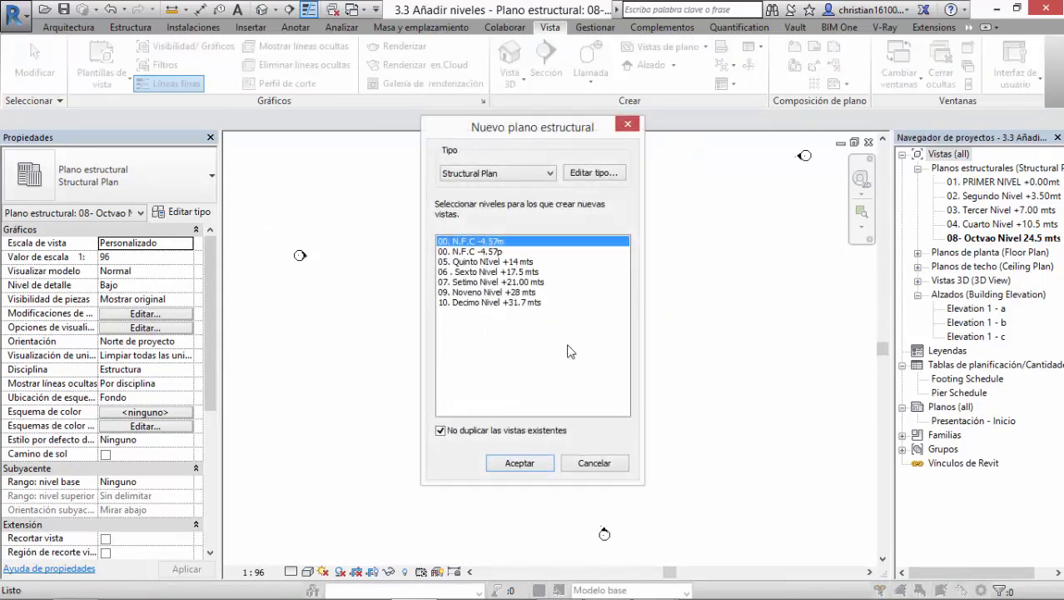
{"action": "left_click_drag", "start_coordinate": [485, 292], "coordinate": [460, 241], "text": "ctrl"}
{"action": "left_click", "coordinate": [463, 299], "text": "ctrl"}
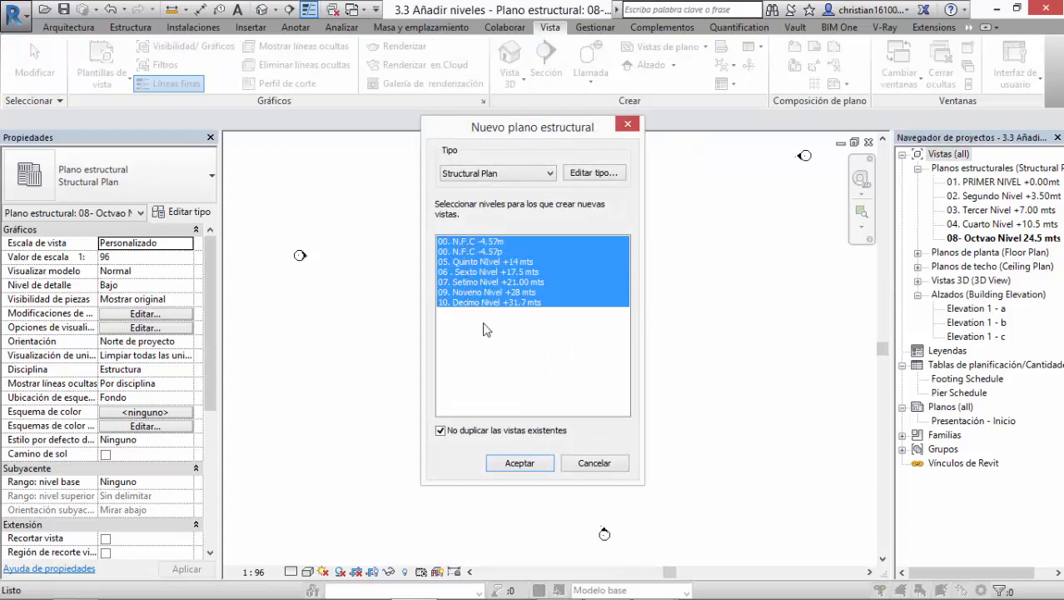
{"action": "left_click", "coordinate": [527, 463]}
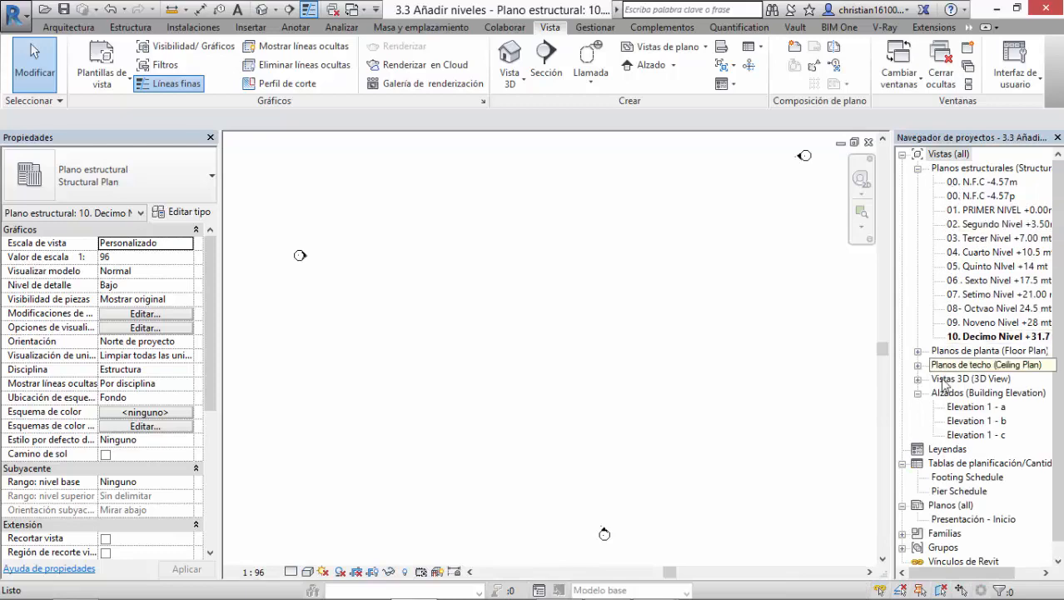
Step: Open the Elevation 1 - a view and examine the levels from the ninth down to the foundation level
{"action": "double_click", "coordinate": [962, 411]}
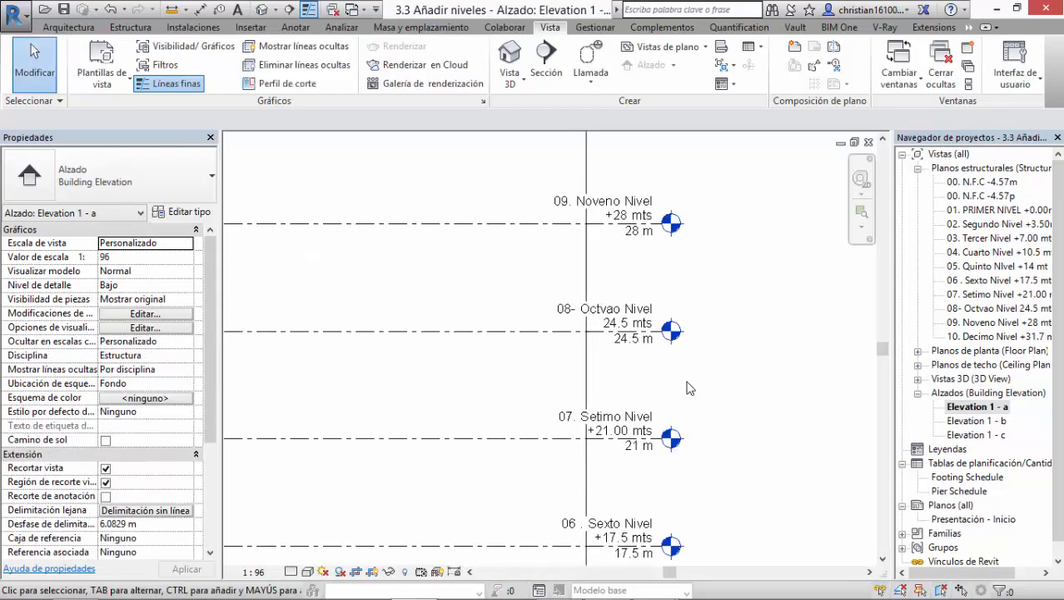
{"action": "middle_click_drag", "start_coordinate": [689, 388], "coordinate": [689, 285]}
{"action": "scroll", "coordinate": [690, 284], "scroll_direction": "down", "scroll_amount": 2}
{"action": "middle_click_drag", "start_coordinate": [598, 458], "coordinate": [573, 243]}
{"action": "scroll", "coordinate": [580, 415], "scroll_direction": "up", "scroll_amount": 3}
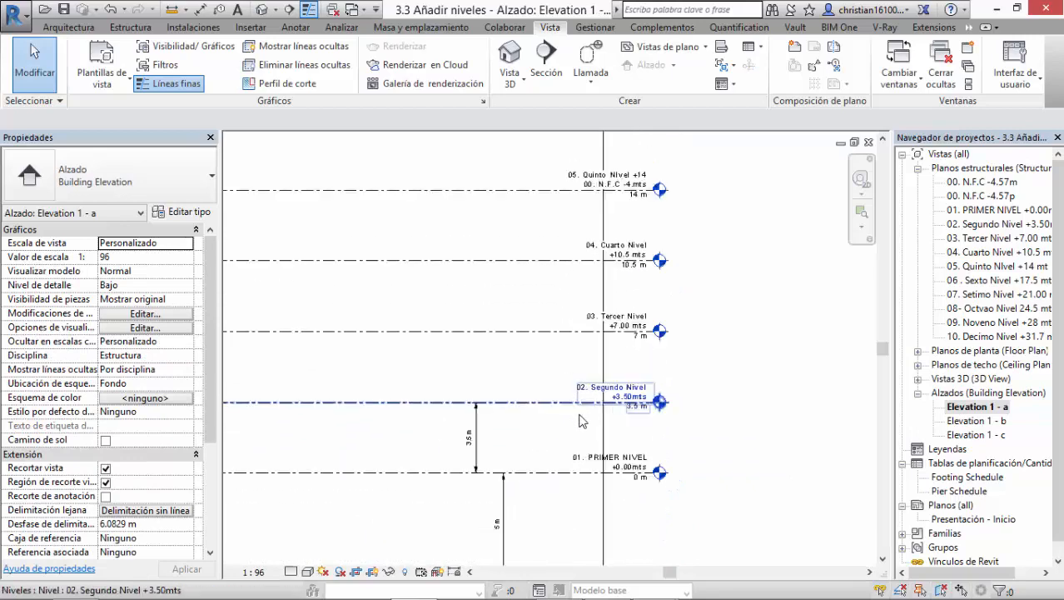
{"action": "middle_click_drag", "start_coordinate": [596, 410], "coordinate": [610, 334]}
{"action": "scroll", "coordinate": [610, 340], "scroll_direction": "down", "scroll_amount": 3}
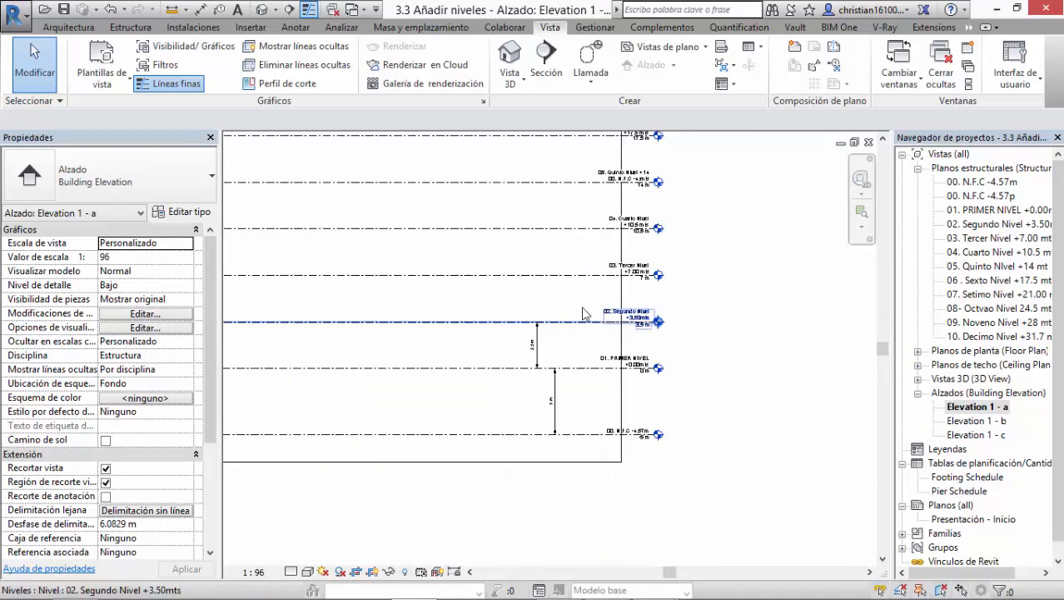
{"action": "scroll", "coordinate": [589, 334], "scroll_direction": "up", "scroll_amount": 1}
{"action": "key", "text": "alt+Tab"}
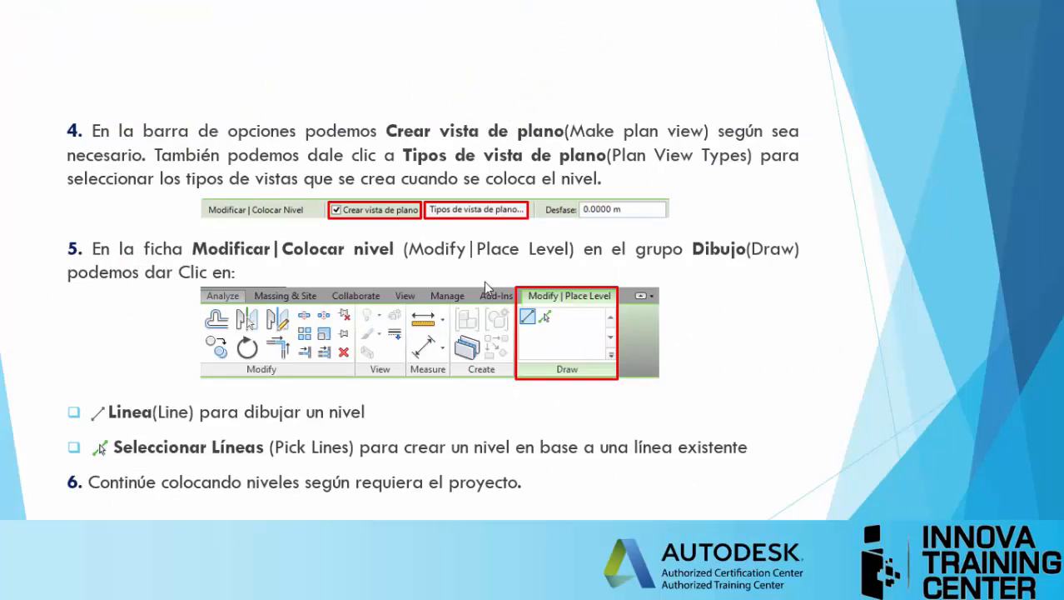
{"action": "left_click", "coordinate": [485, 282]}
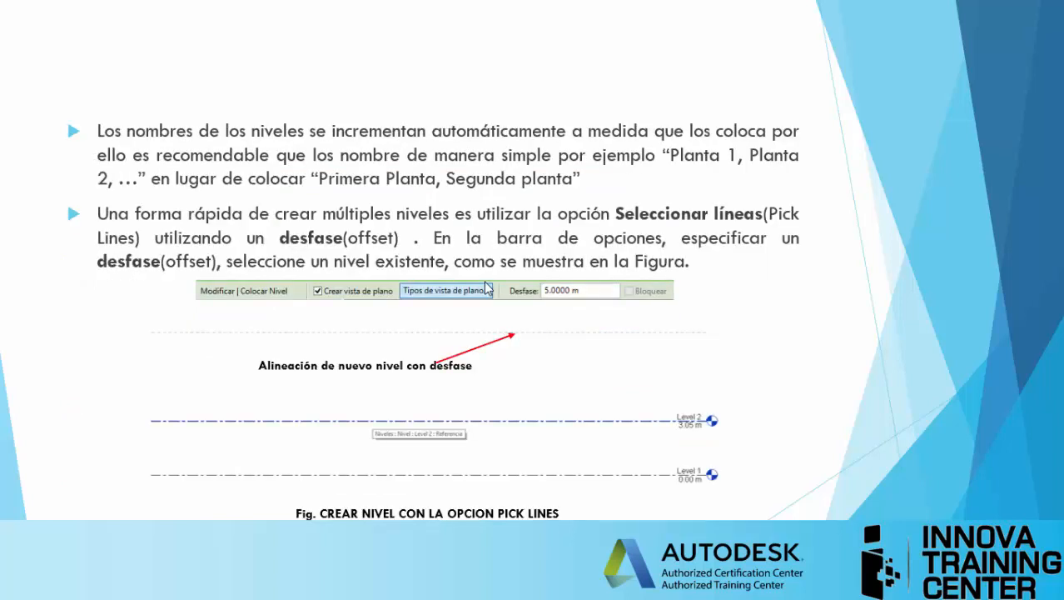
{"action": "left_click", "coordinate": [487, 288]}
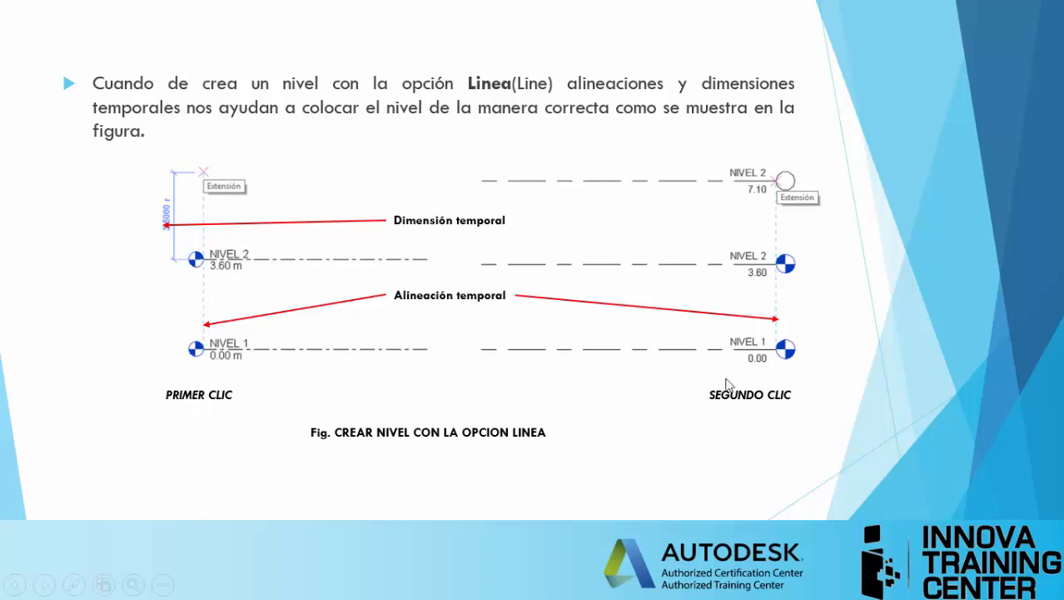
Step: Return to Revit and copy the "10. Decimo Nivel" level 3.7 m upward, using the ninth-to-tenth level spacing as the displacement
{"action": "left_click", "coordinate": [771, 299]}
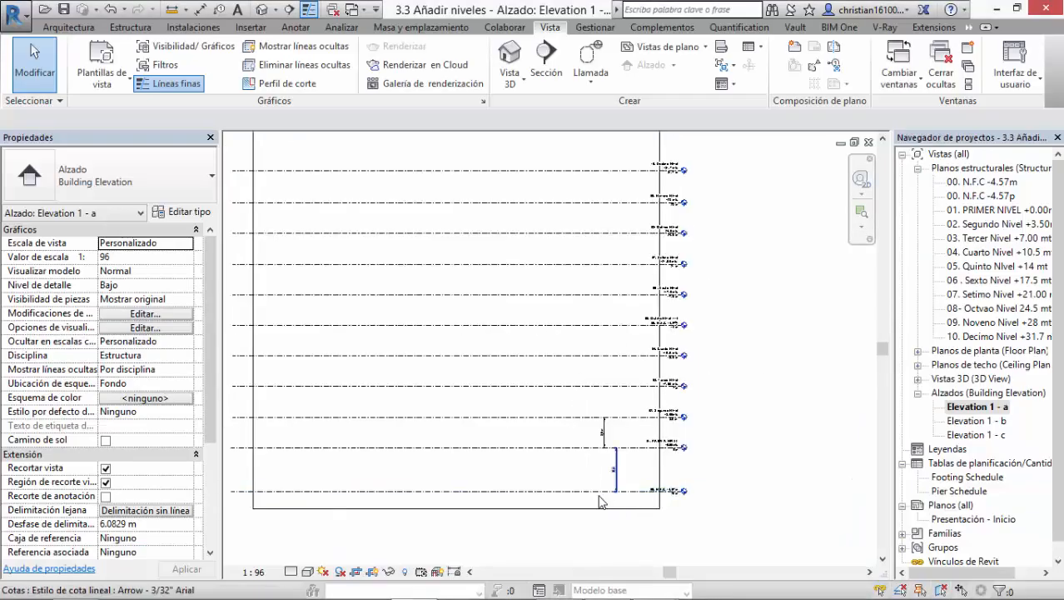
{"action": "middle_click_drag", "start_coordinate": [672, 563], "coordinate": [467, 308]}
{"action": "scroll", "coordinate": [500, 344], "scroll_direction": "up", "scroll_amount": 2}
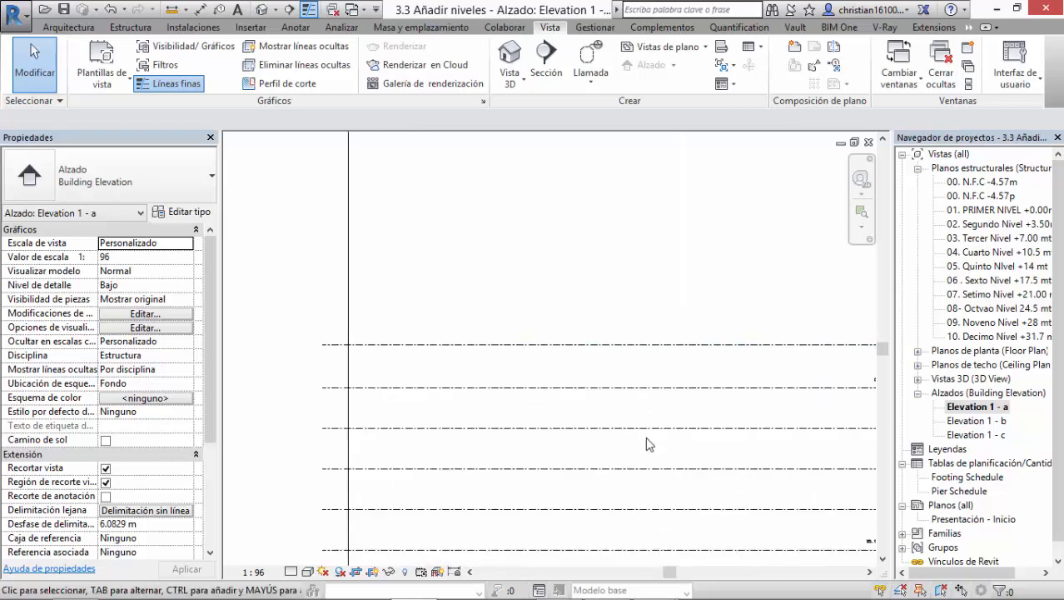
{"action": "left_click", "coordinate": [557, 347]}
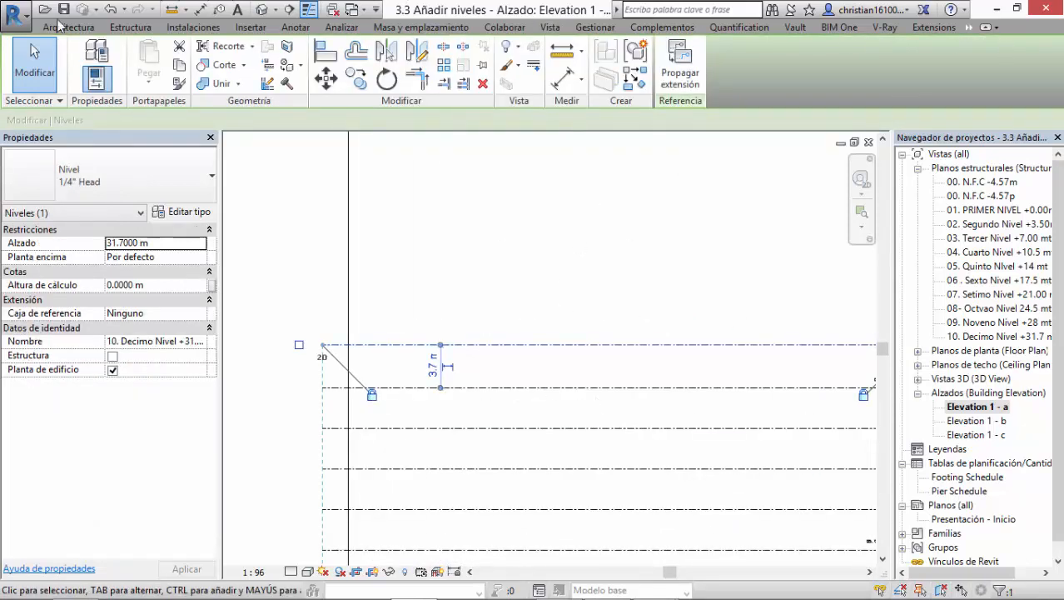
{"action": "left_click", "coordinate": [358, 79]}
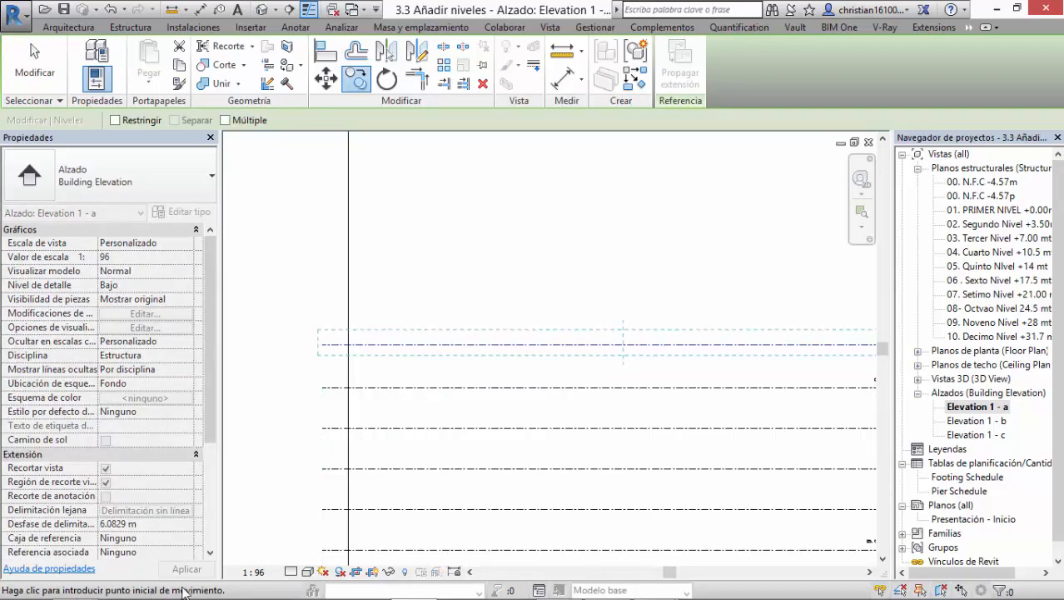
{"action": "scroll", "coordinate": [324, 379], "scroll_direction": "up", "scroll_amount": 5}
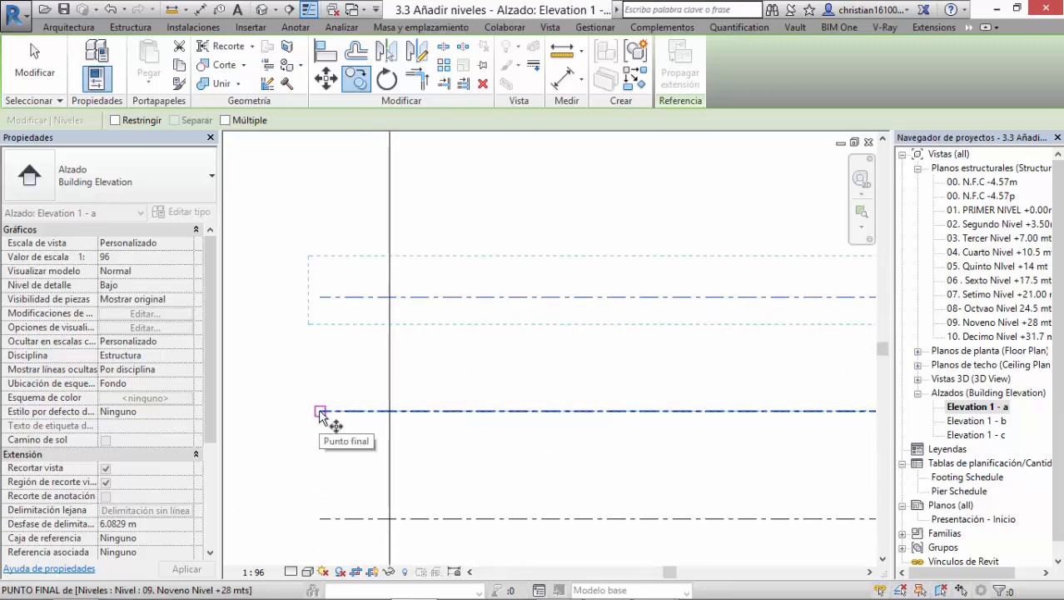
{"action": "left_click", "coordinate": [321, 411]}
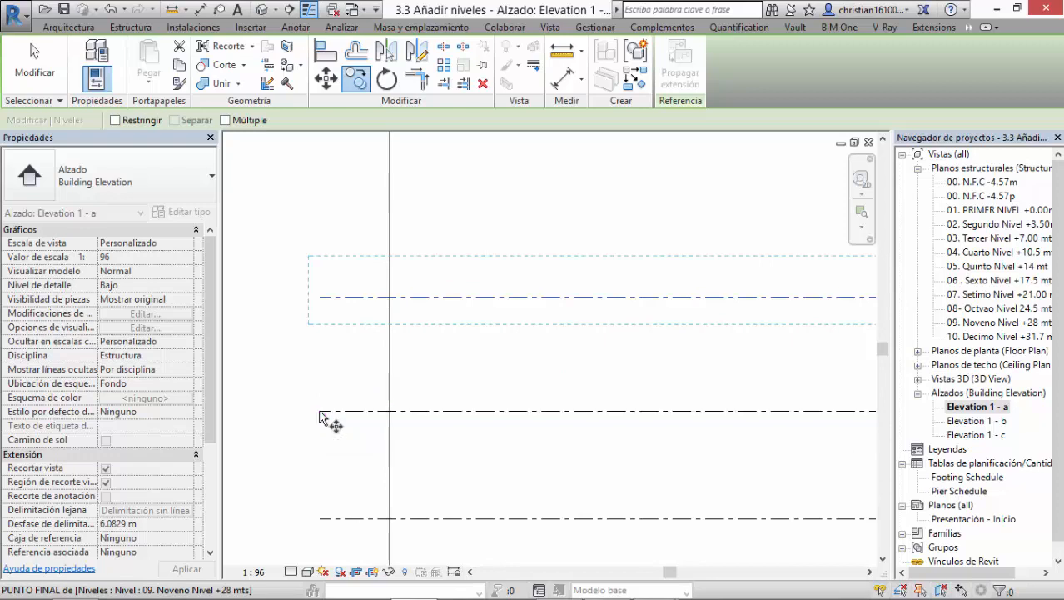
{"action": "left_click", "coordinate": [321, 303]}
Step: Make three further level copies above the newest one at the same 3.7 m spacing, with the Múltiple option enabled
{"action": "scroll", "coordinate": [321, 299], "scroll_direction": "down", "scroll_amount": 1}
{"action": "middle_click_drag", "start_coordinate": [336, 318], "coordinate": [343, 423]}
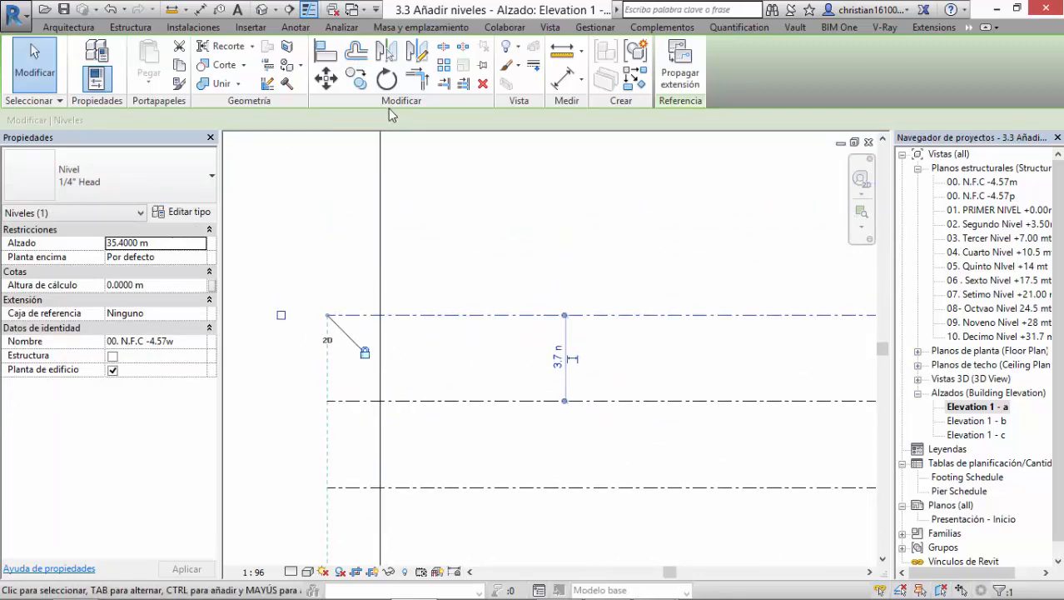
{"action": "left_click", "coordinate": [356, 79]}
{"action": "left_click", "coordinate": [225, 120]}
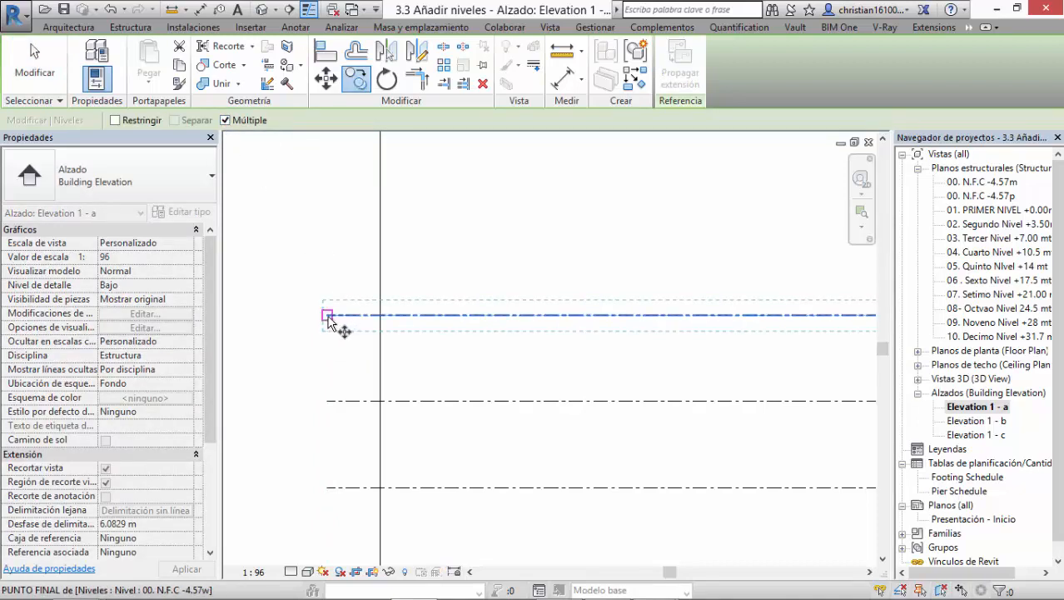
{"action": "left_click", "coordinate": [330, 314]}
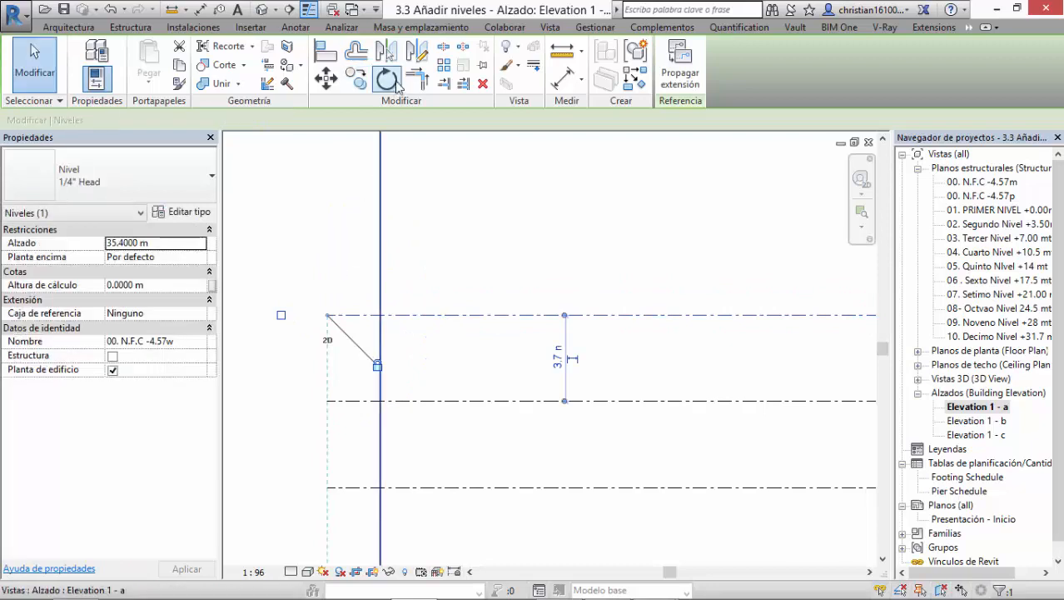
{"action": "left_click", "coordinate": [358, 81]}
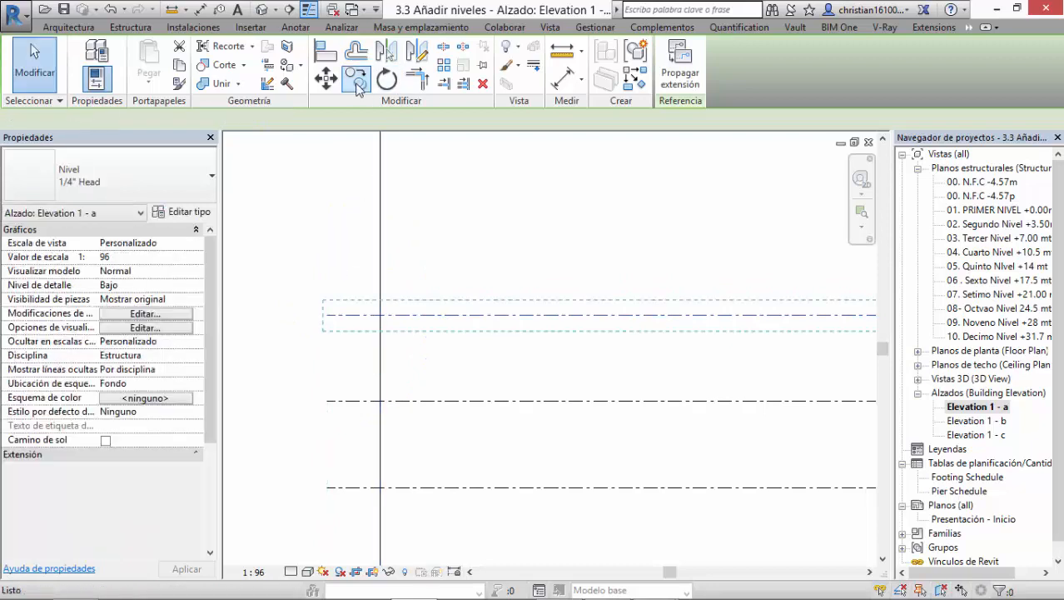
{"action": "left_click", "coordinate": [327, 402]}
{"action": "left_click", "coordinate": [327, 317]}
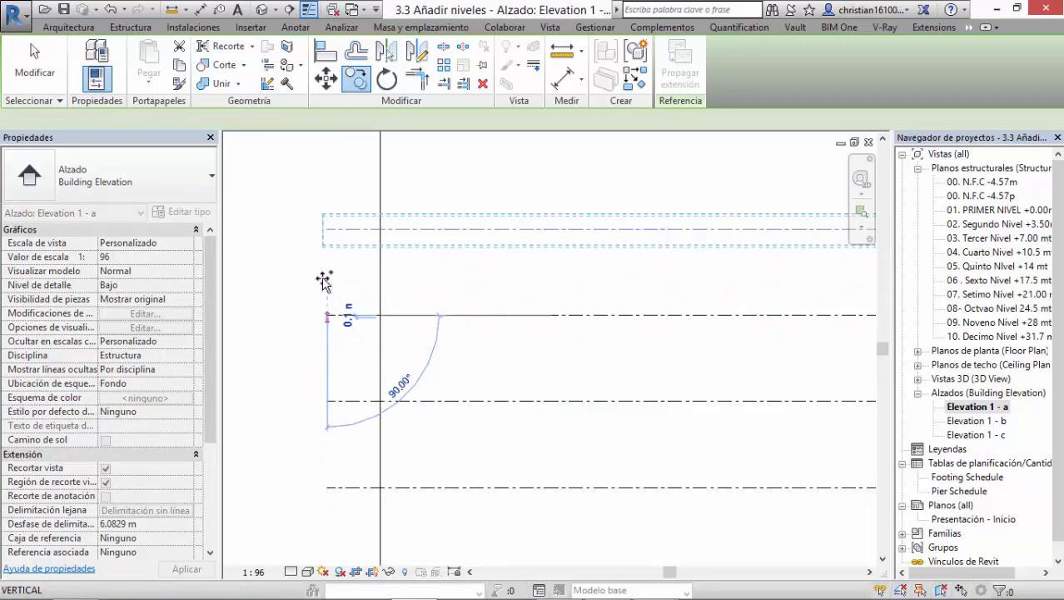
{"action": "left_click", "coordinate": [328, 231]}
{"action": "middle_click_drag", "start_coordinate": [378, 243], "coordinate": [382, 430]}
{"action": "scroll", "coordinate": [325, 333], "scroll_direction": "down", "scroll_amount": 6}
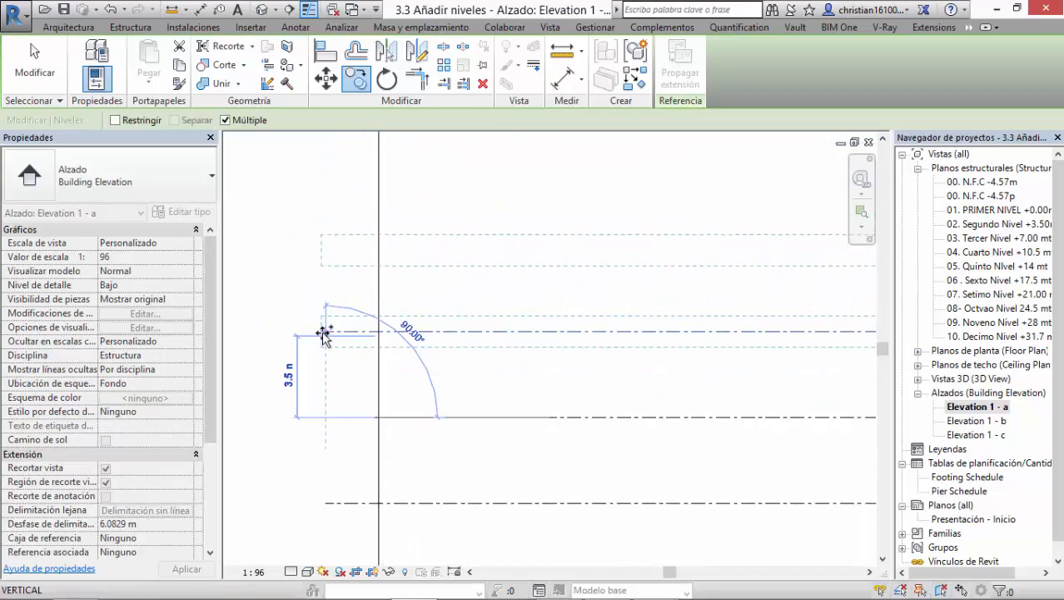
{"action": "middle_click_drag", "start_coordinate": [571, 365], "coordinate": [545, 278]}
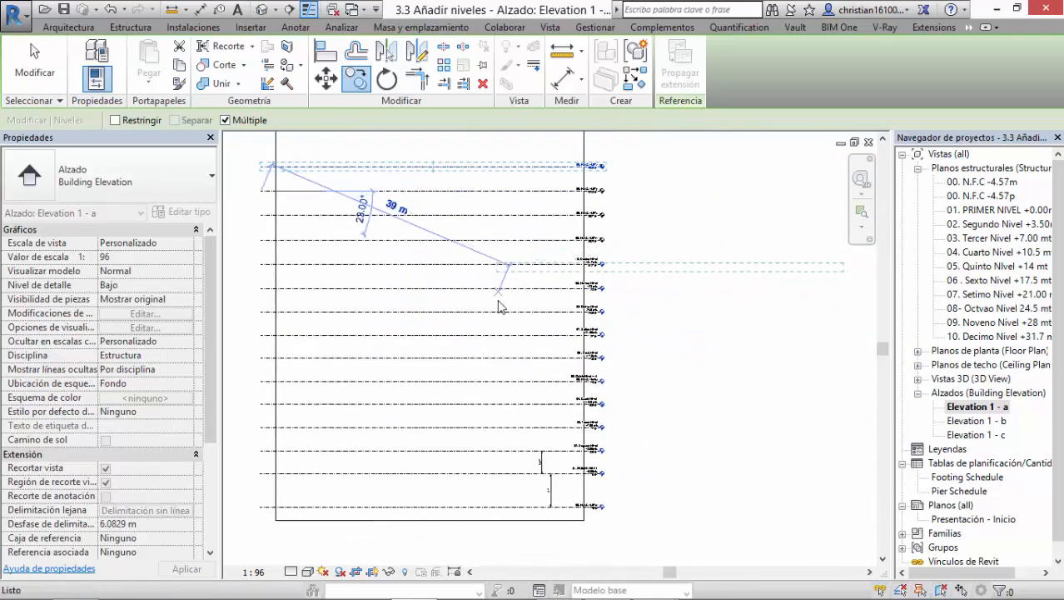
{"action": "key", "text": "Escape"}
{"action": "key", "text": "Escape"}
Step: Examine the names, elevations and head symbols of the copied levels above the tenth level and compare them with the levels below
{"action": "scroll", "coordinate": [575, 332], "scroll_direction": "up", "scroll_amount": 3}
{"action": "middle_click_drag", "start_coordinate": [619, 162], "coordinate": [635, 317]}
{"action": "scroll", "coordinate": [635, 317], "scroll_direction": "up", "scroll_amount": 4}
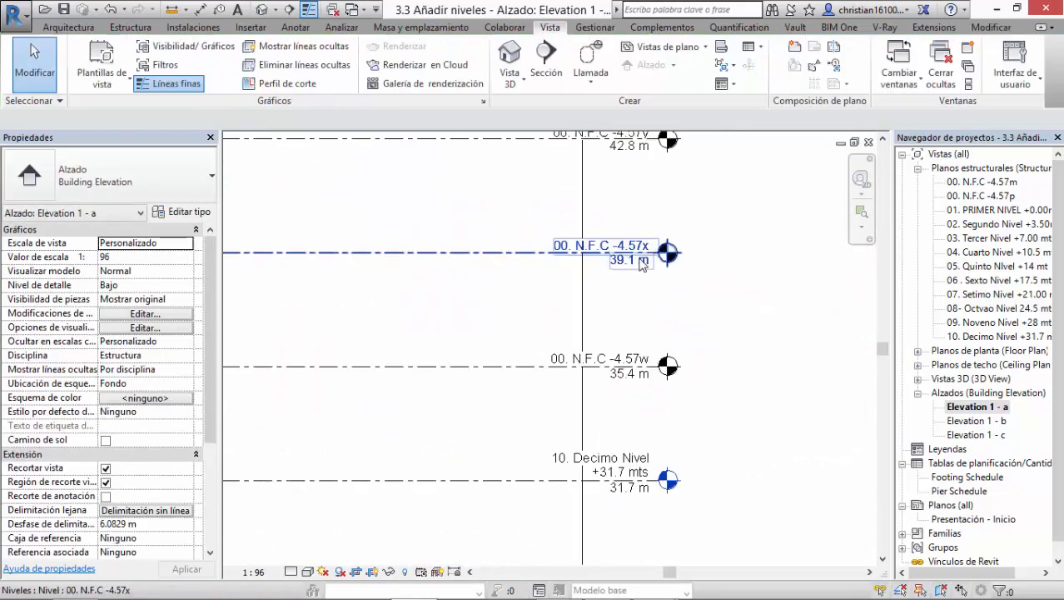
{"action": "middle_click_drag", "start_coordinate": [656, 385], "coordinate": [598, 291]}
{"action": "left_click", "coordinate": [597, 386]}
{"action": "middle_click_drag", "start_coordinate": [598, 336], "coordinate": [587, 412]}
{"action": "middle_click_drag", "start_coordinate": [592, 212], "coordinate": [608, 451]}
{"action": "scroll", "coordinate": [641, 274], "scroll_direction": "down", "scroll_amount": 3}
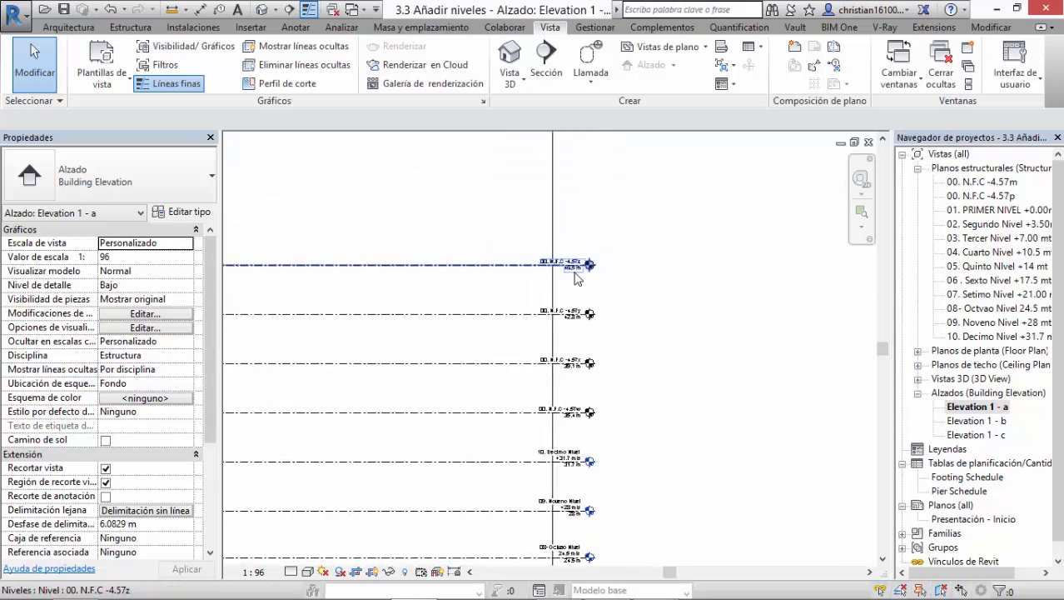
{"action": "scroll", "coordinate": [713, 387], "scroll_direction": "up", "scroll_amount": 3}
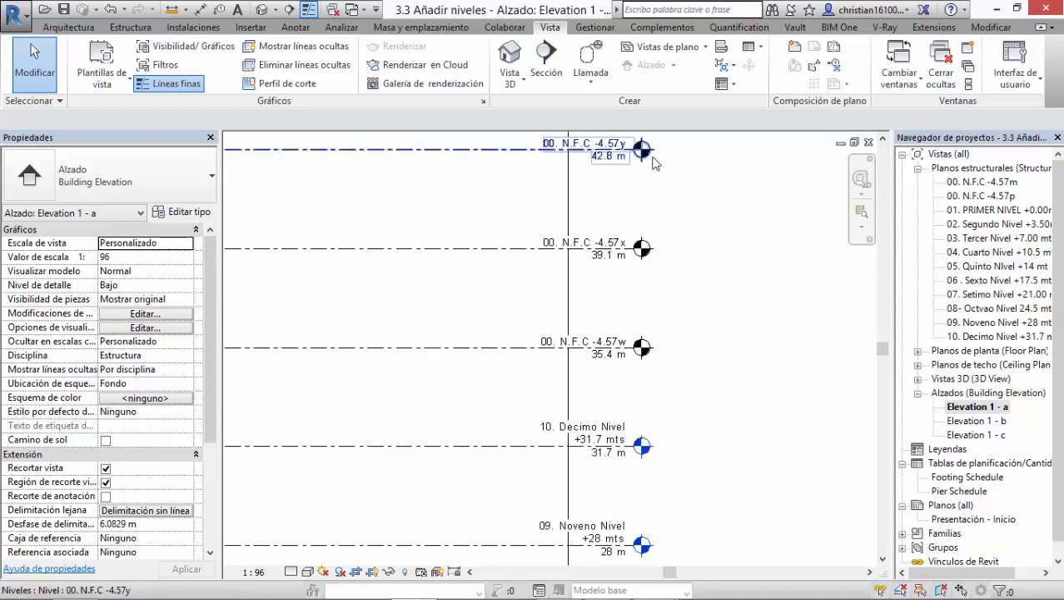
Step: Check the Level tool's "Crear vista de plano" option without placing a new level
{"action": "left_click", "coordinate": [130, 27]}
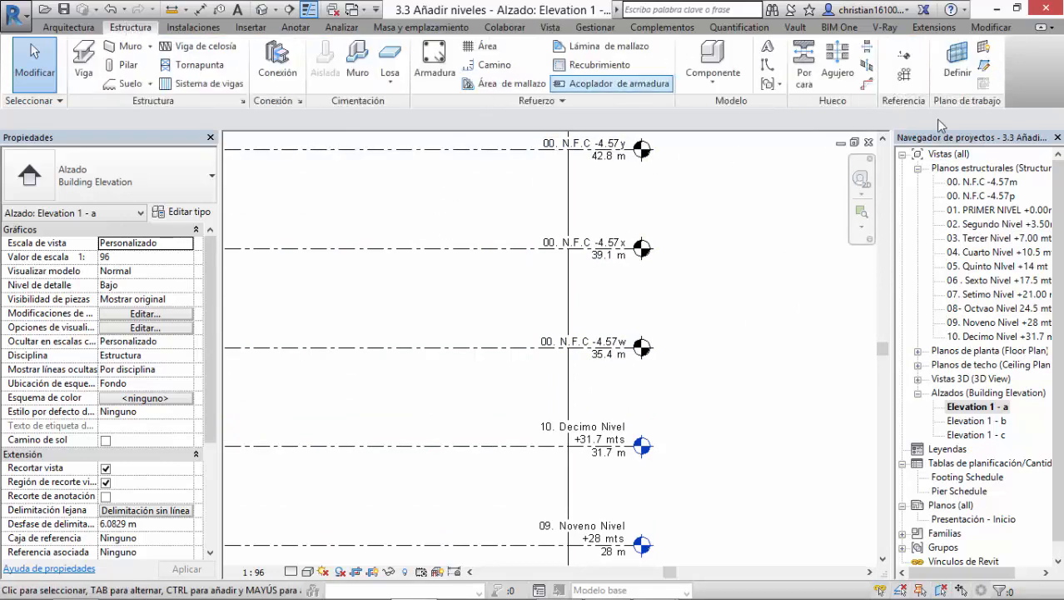
{"action": "left_click", "coordinate": [903, 55]}
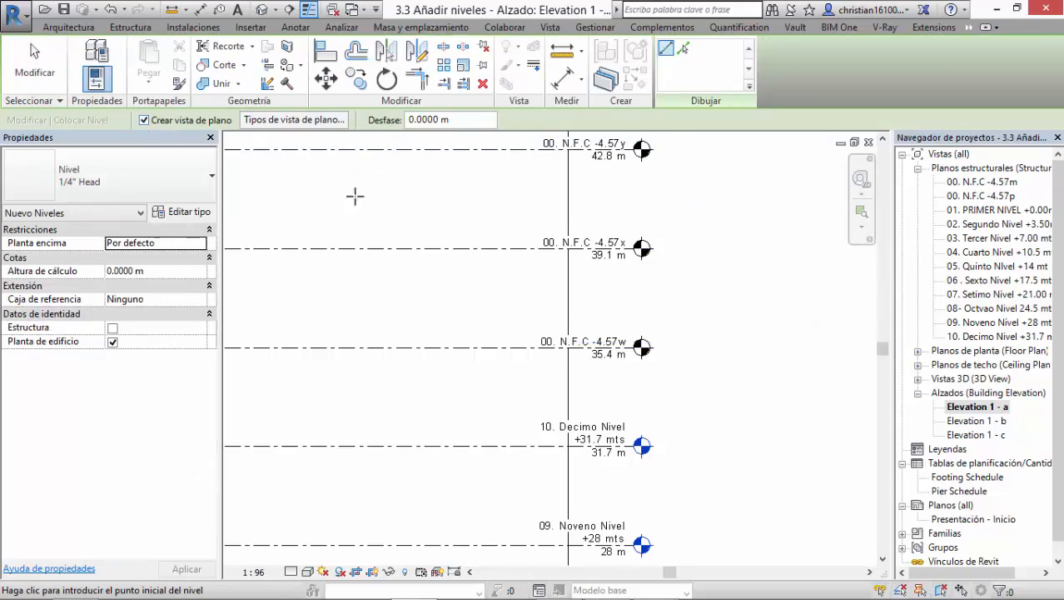
{"action": "middle_click_drag", "start_coordinate": [517, 301], "coordinate": [551, 256]}
{"action": "key", "text": "Escape"}
{"action": "scroll", "coordinate": [585, 307], "scroll_direction": "down", "scroll_amount": 2}
{"action": "scroll", "coordinate": [533, 303], "scroll_direction": "up", "scroll_amount": 3}
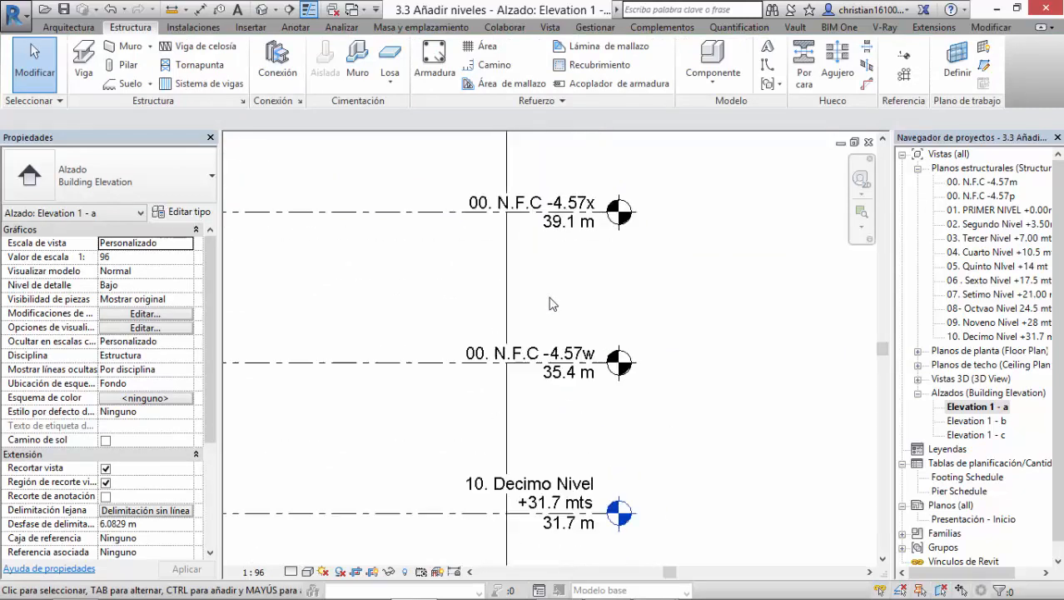
Step: Check which levels are offered for new structural plan views, leaving without creating any
{"action": "left_click", "coordinate": [593, 28]}
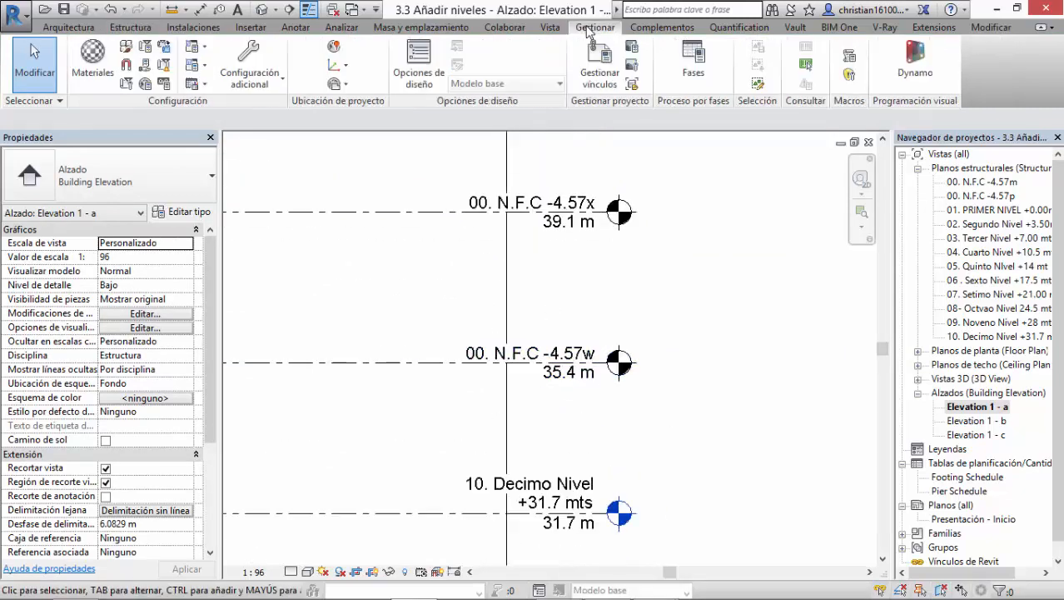
{"action": "left_click", "coordinate": [550, 27]}
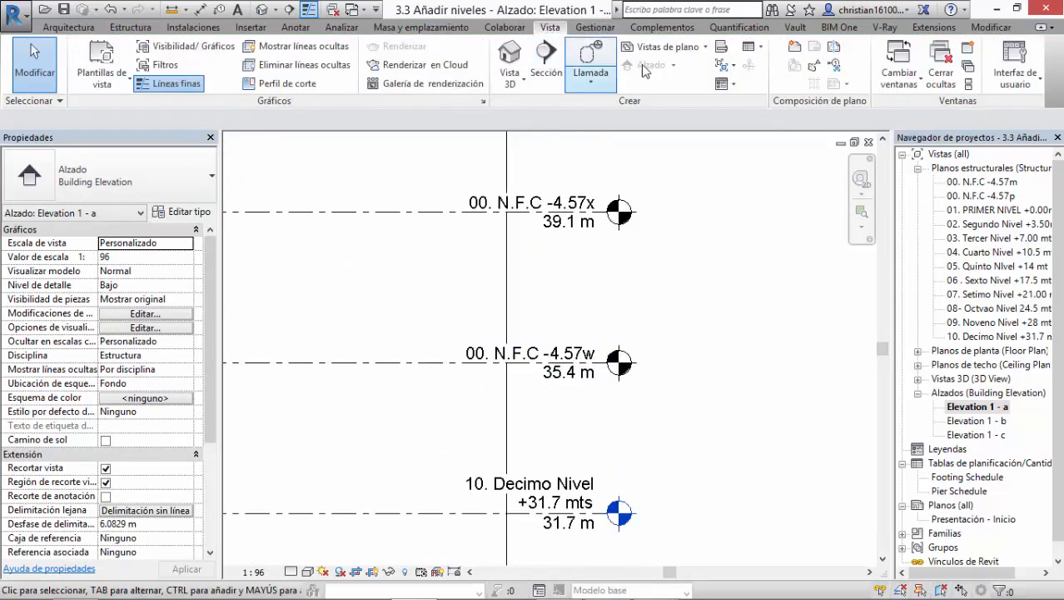
{"action": "left_click", "coordinate": [666, 46]}
{"action": "left_click", "coordinate": [688, 135]}
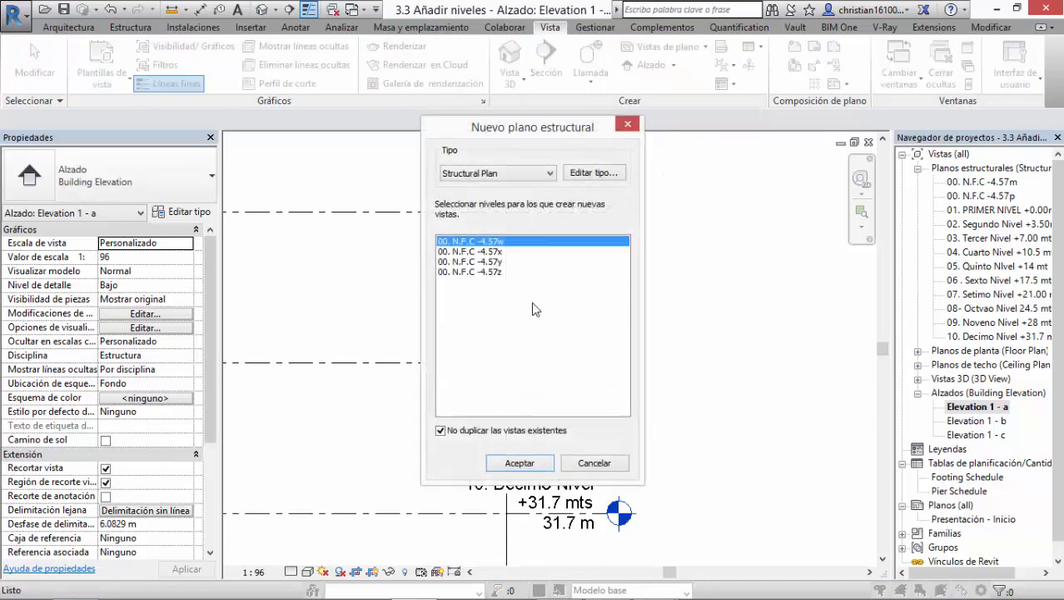
{"action": "key", "text": "Escape"}
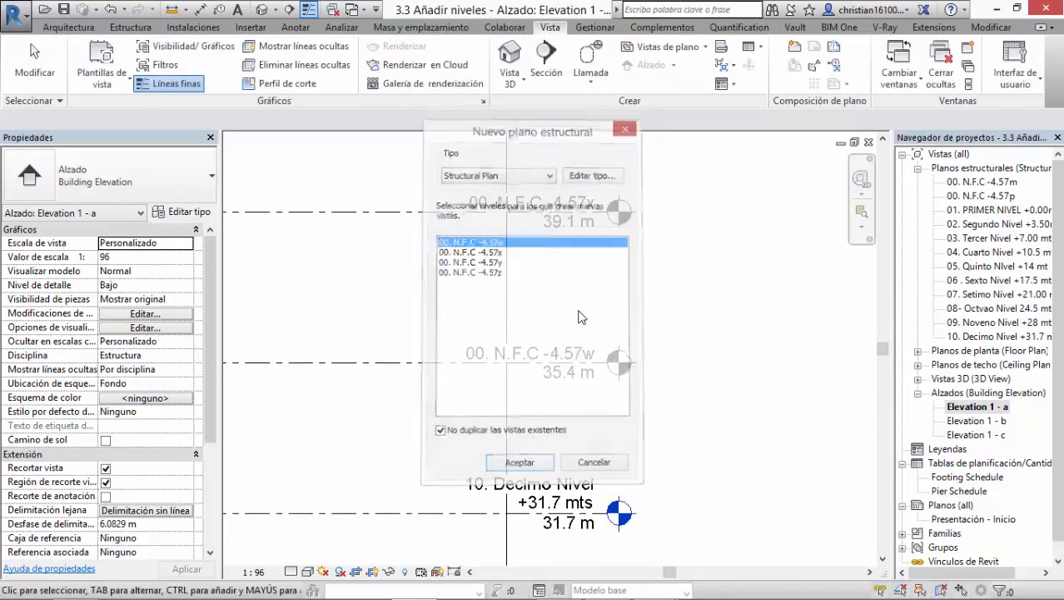
Step: Switch to the presentation, advance to the "Modificar niveles" slide on showing and hiding bubbles, and return to Revit
{"action": "key", "text": "alt+Tab"}
{"action": "left_click", "coordinate": [581, 316]}
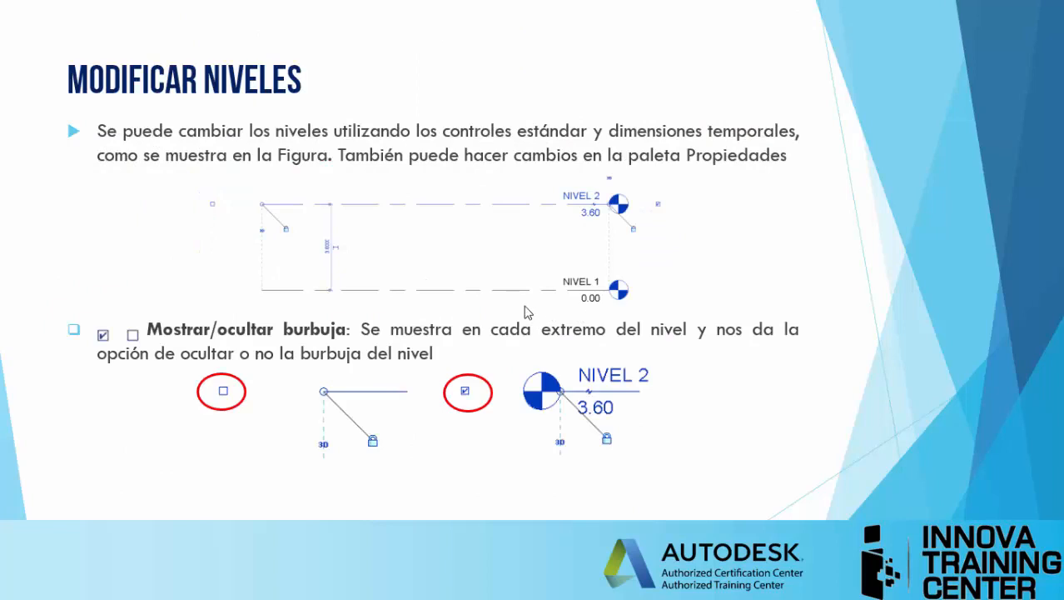
{"action": "key", "text": "alt+Tab"}
Step: Select the "03. Tercer Nivel" level in the elevation and check its available level types
{"action": "scroll", "coordinate": [500, 333], "scroll_direction": "down", "scroll_amount": 5}
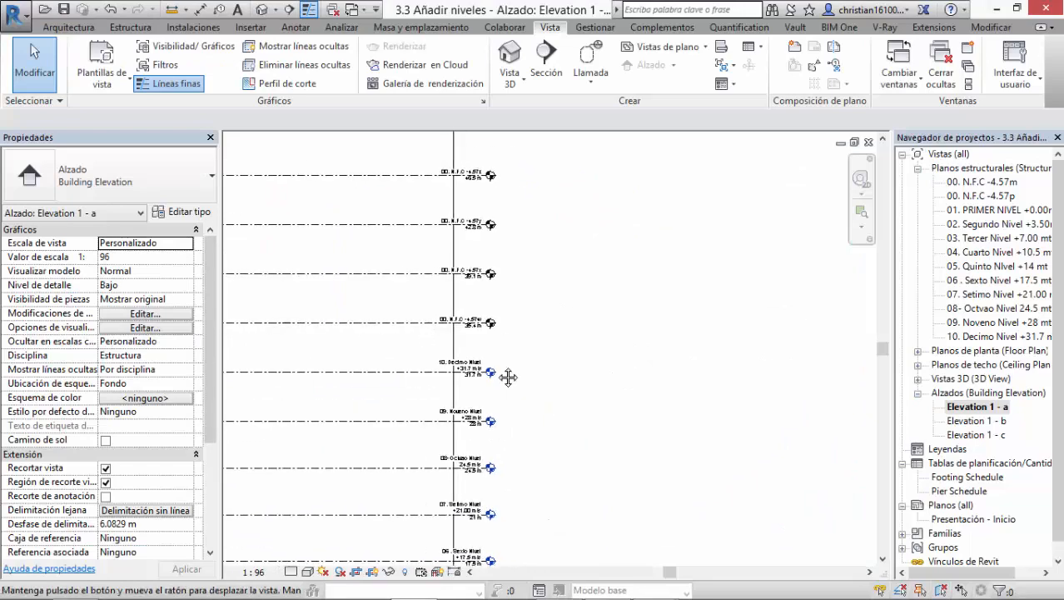
{"action": "scroll", "coordinate": [500, 366], "scroll_direction": "up", "scroll_amount": 2}
{"action": "middle_click_drag", "start_coordinate": [472, 350], "coordinate": [292, 287]}
{"action": "scroll", "coordinate": [485, 340], "scroll_direction": "up", "scroll_amount": 2}
{"action": "scroll", "coordinate": [292, 288], "scroll_direction": "down", "scroll_amount": 3}
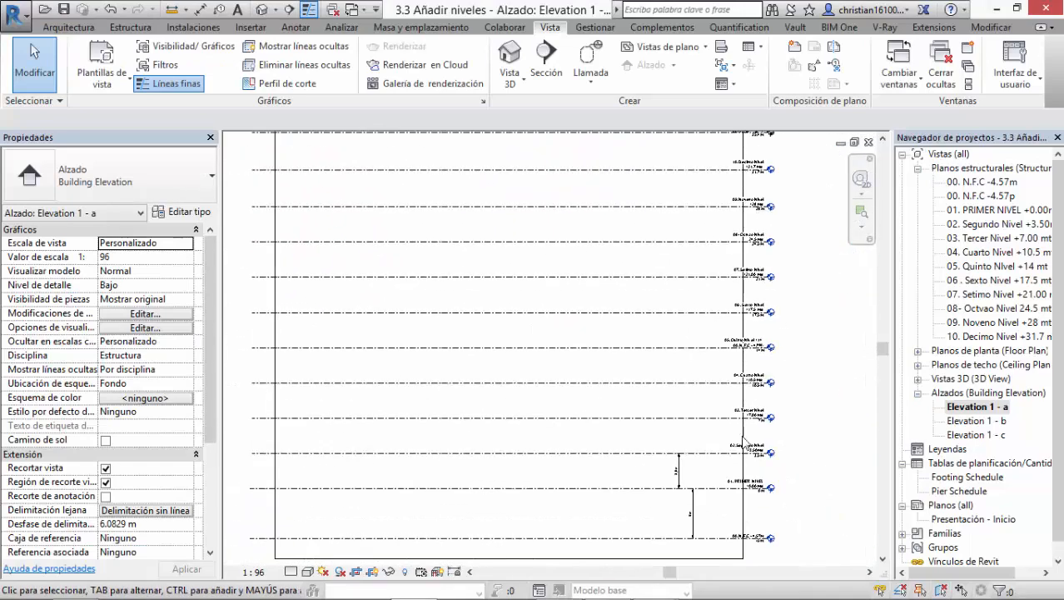
{"action": "scroll", "coordinate": [771, 454], "scroll_direction": "up", "scroll_amount": 2}
{"action": "scroll", "coordinate": [781, 410], "scroll_direction": "up", "scroll_amount": 3}
{"action": "scroll", "coordinate": [774, 400], "scroll_direction": "down", "scroll_amount": 3}
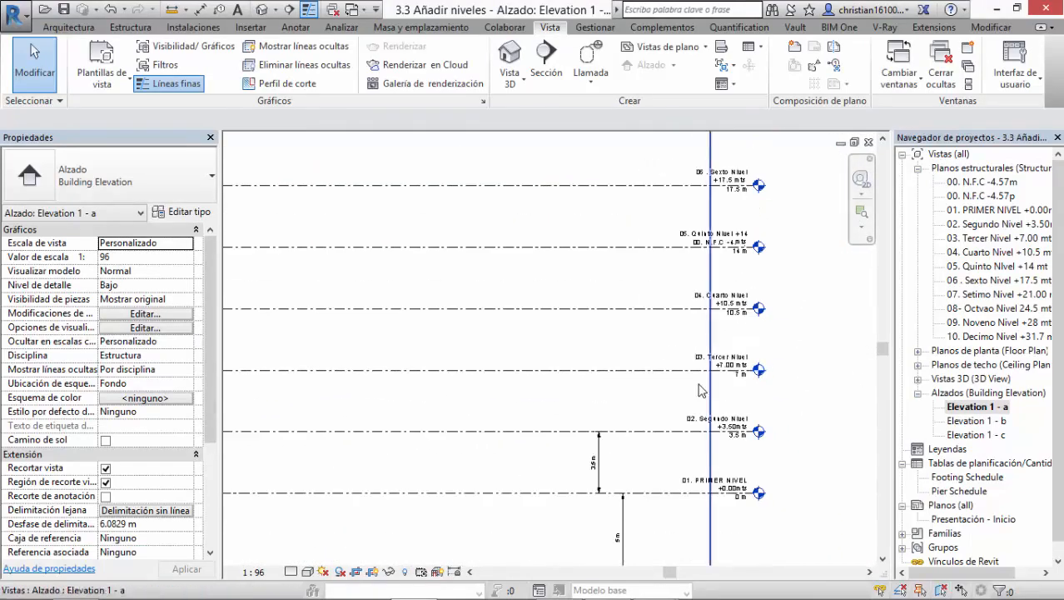
{"action": "left_click", "coordinate": [648, 380]}
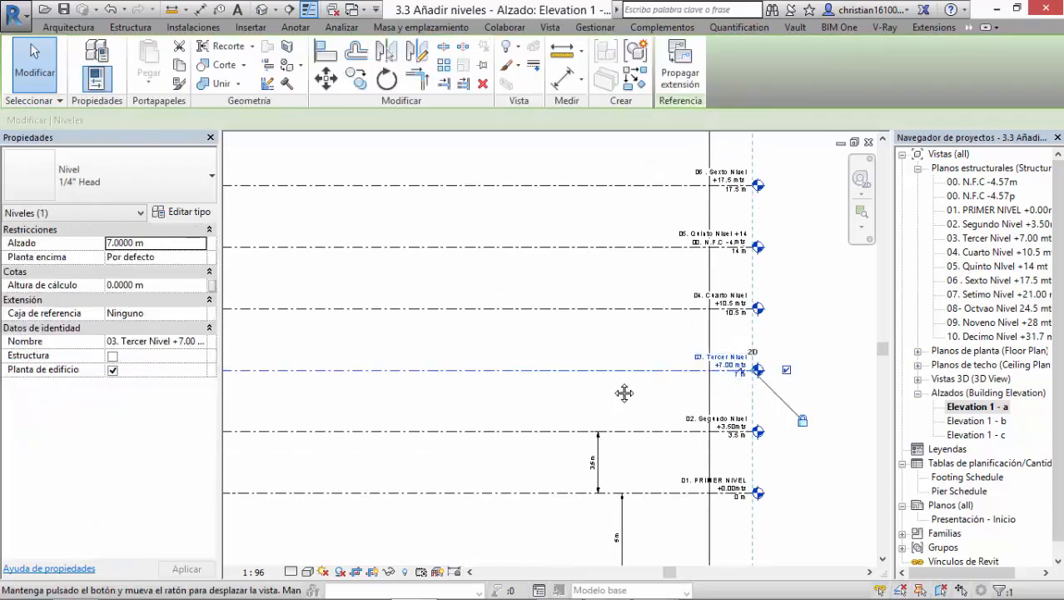
{"action": "middle_click_drag", "start_coordinate": [689, 392], "coordinate": [550, 389]}
{"action": "left_click", "coordinate": [149, 176]}
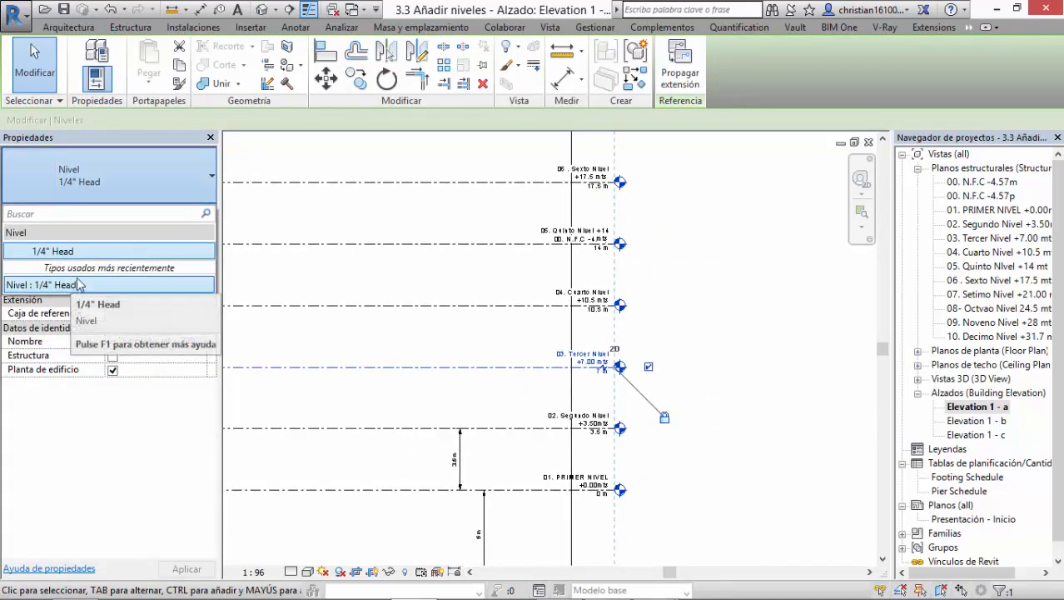
Step: Show the level bubble at the left end of the "03. Tercer Nivel" line
{"action": "middle_click_drag", "start_coordinate": [554, 357], "coordinate": [487, 360]}
{"action": "scroll", "coordinate": [497, 357], "scroll_direction": "up", "scroll_amount": 2}
{"action": "scroll", "coordinate": [425, 385], "scroll_direction": "down", "scroll_amount": 4}
{"action": "middle_click_drag", "start_coordinate": [299, 389], "coordinate": [698, 388]}
{"action": "middle_click_drag", "start_coordinate": [399, 402], "coordinate": [450, 399]}
{"action": "scroll", "coordinate": [426, 387], "scroll_direction": "up", "scroll_amount": 5}
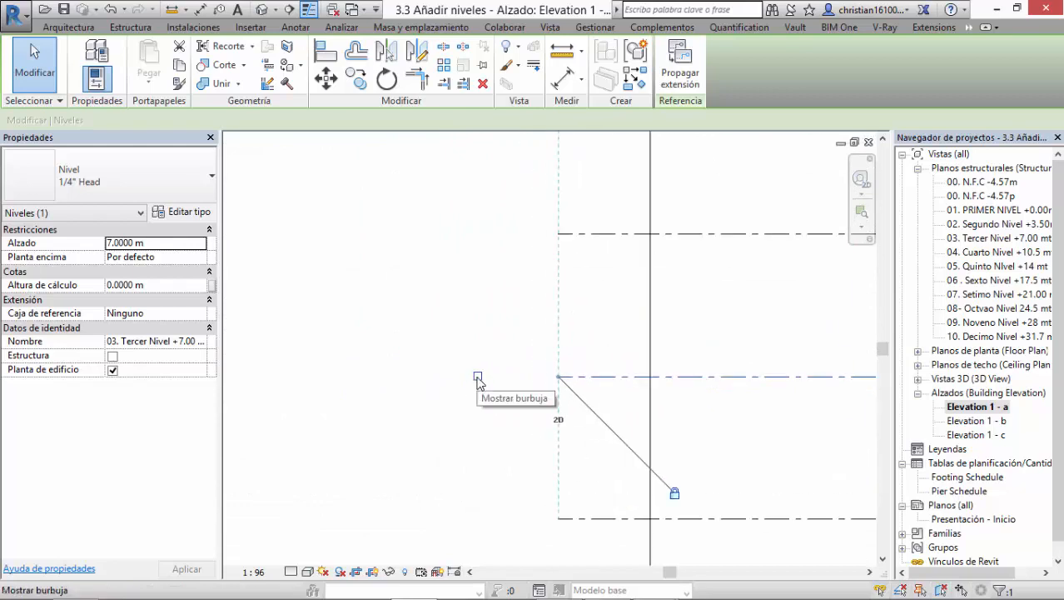
{"action": "left_click", "coordinate": [478, 379]}
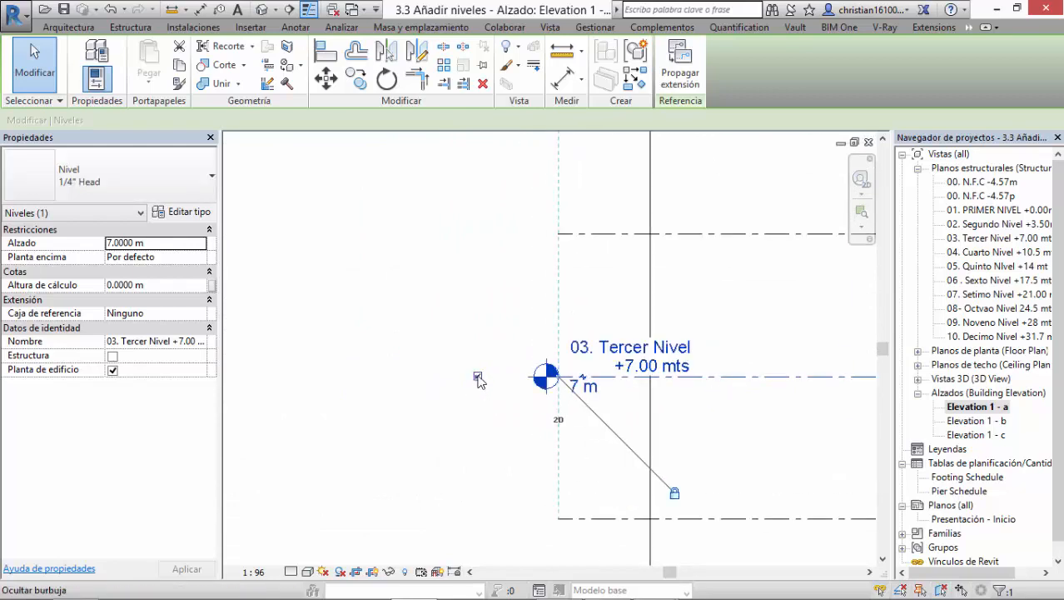
Step: Show the left-end bubbles of the second, fourth and fifth levels
{"action": "scroll", "coordinate": [489, 380], "scroll_direction": "down", "scroll_amount": 2}
{"action": "left_click", "coordinate": [543, 472]}
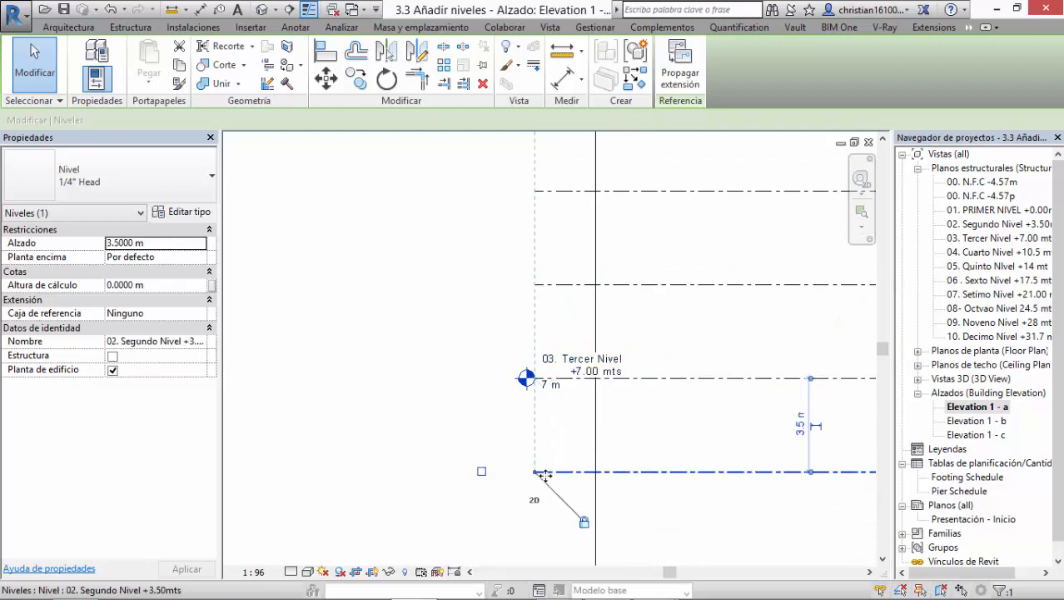
{"action": "left_click", "coordinate": [481, 471]}
{"action": "left_click", "coordinate": [556, 285]}
{"action": "left_click", "coordinate": [482, 285]}
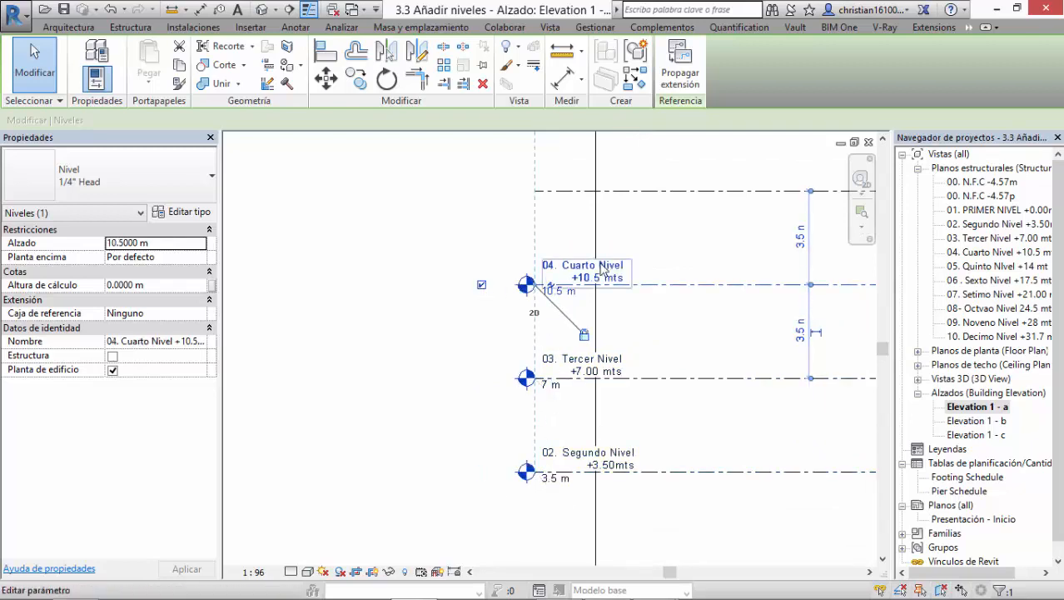
{"action": "middle_click_drag", "start_coordinate": [556, 227], "coordinate": [550, 428]}
{"action": "left_click", "coordinate": [555, 387]}
{"action": "left_click", "coordinate": [548, 392]}
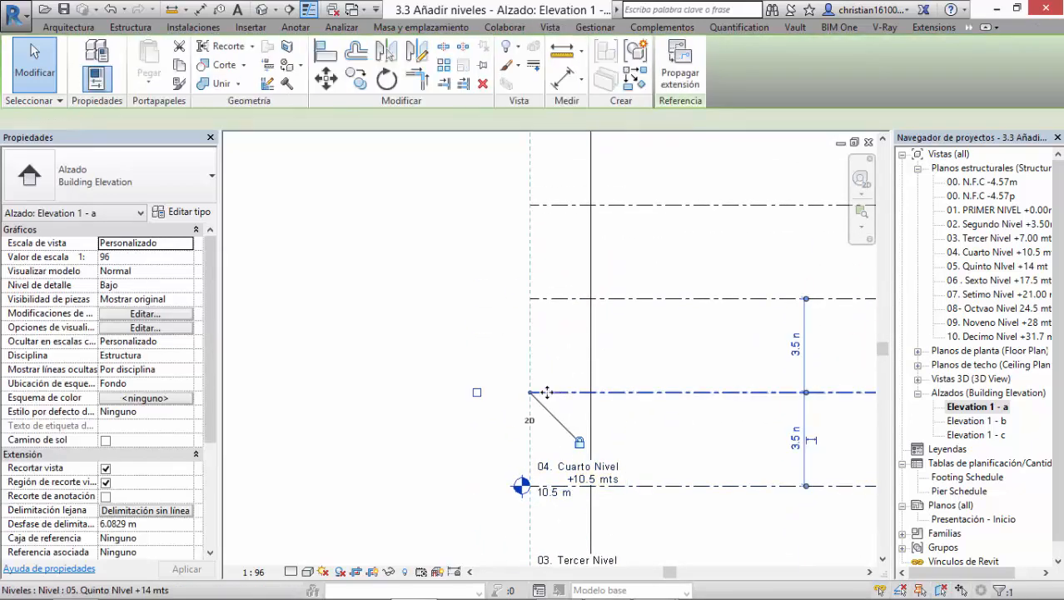
{"action": "left_click", "coordinate": [477, 392]}
Step: Show the left-end bubbles of the "06 . Sexto Nivel" and "07. Setimo Nivel" levels
{"action": "middle_click_drag", "start_coordinate": [591, 372], "coordinate": [586, 458]}
{"action": "left_click", "coordinate": [554, 384]}
{"action": "left_click", "coordinate": [479, 388]}
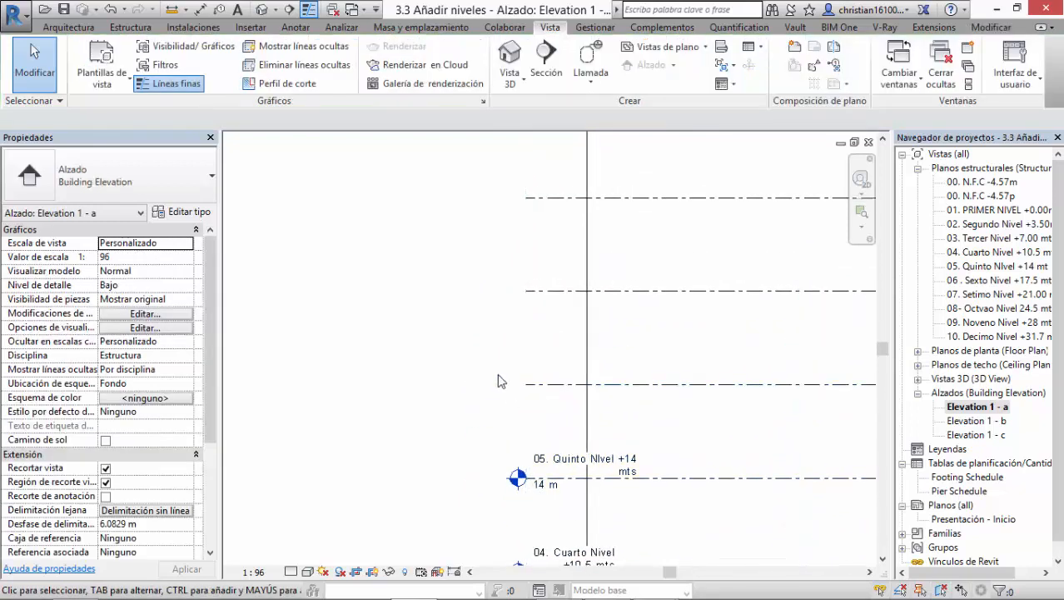
{"action": "left_click", "coordinate": [538, 385]}
{"action": "left_click", "coordinate": [473, 384]}
{"action": "middle_click_drag", "start_coordinate": [525, 379], "coordinate": [512, 463]}
{"action": "left_click", "coordinate": [488, 376]}
{"action": "left_click", "coordinate": [460, 376]}
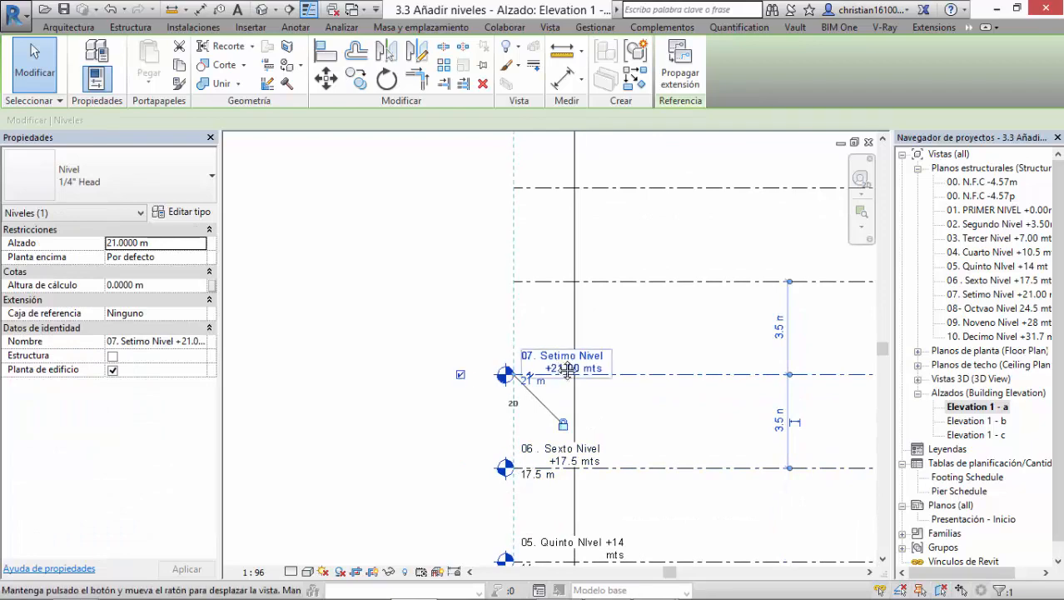
Step: Add an elbow to the left end of the "06 . Sexto Nivel" level line
{"action": "middle_click_drag", "start_coordinate": [568, 368], "coordinate": [488, 262]}
{"action": "left_click", "coordinate": [541, 382]}
{"action": "left_click", "coordinate": [521, 364]}
{"action": "scroll", "coordinate": [523, 370], "scroll_direction": "up", "scroll_amount": 5}
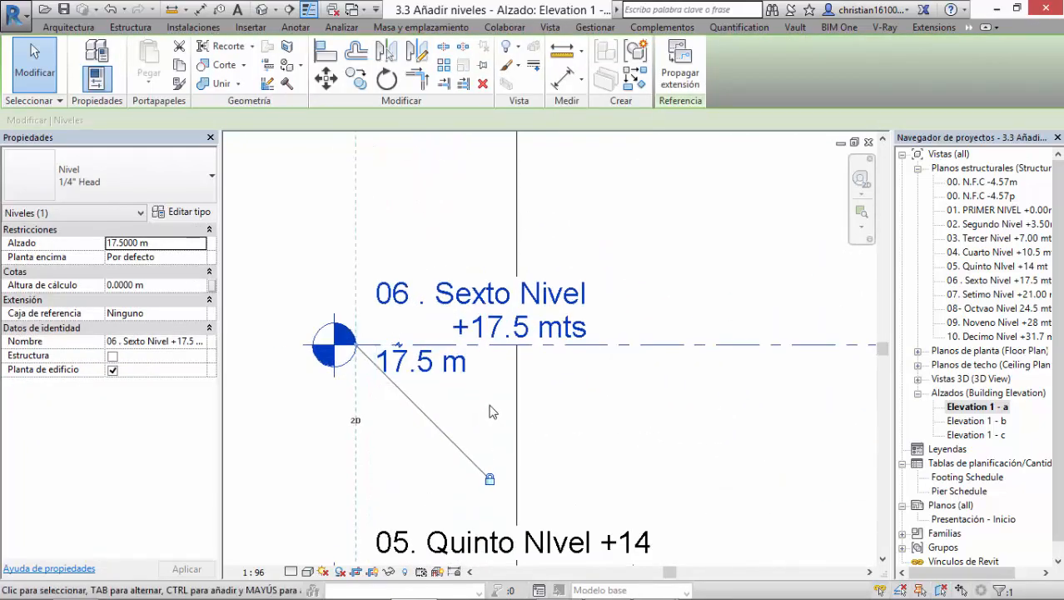
{"action": "scroll", "coordinate": [374, 360], "scroll_direction": "up", "scroll_amount": 3}
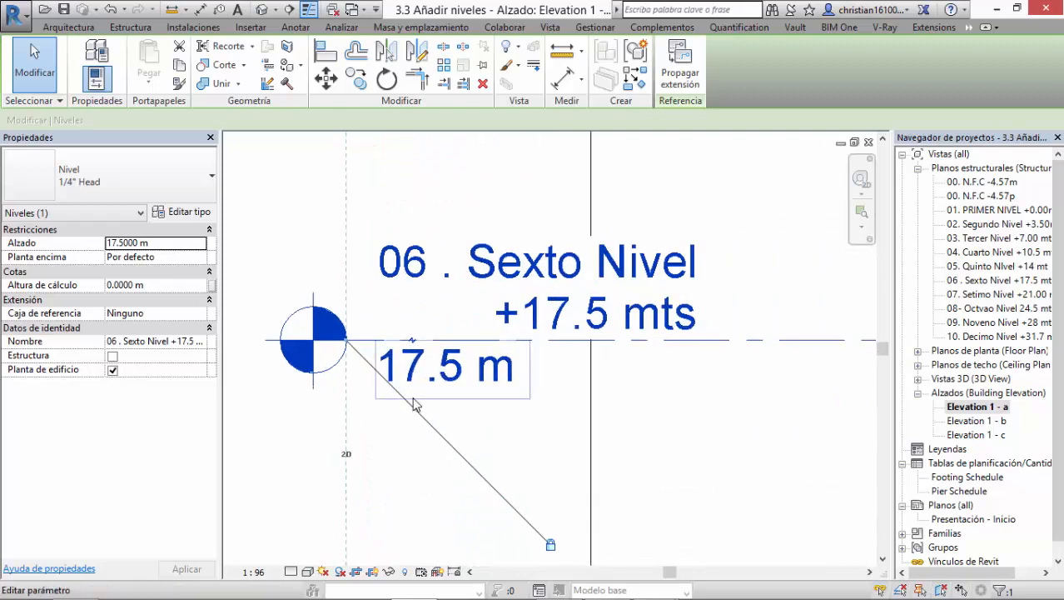
{"action": "scroll", "coordinate": [414, 401], "scroll_direction": "down", "scroll_amount": 2}
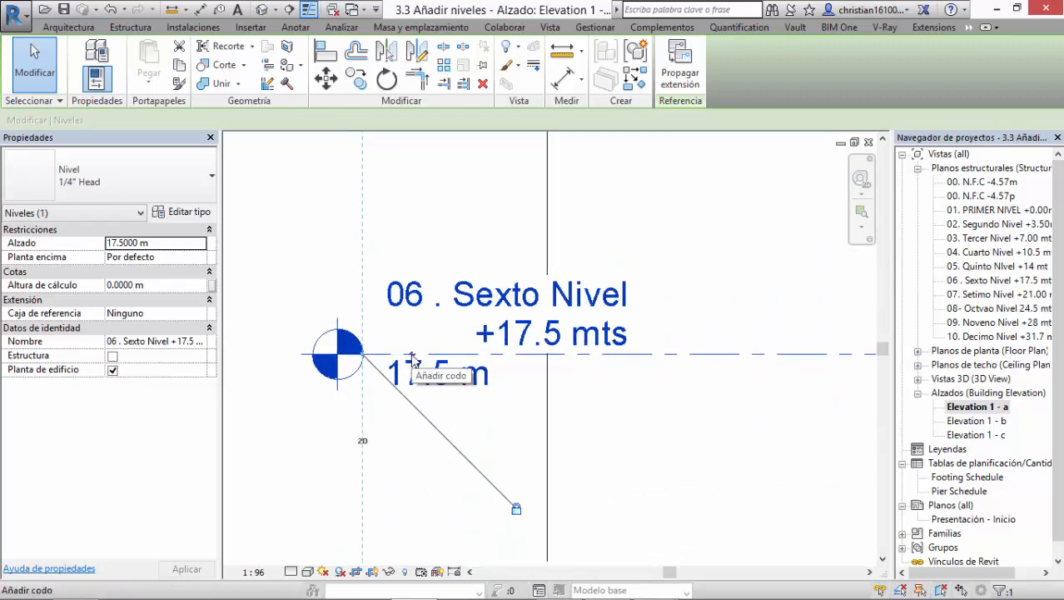
{"action": "scroll", "coordinate": [414, 370], "scroll_direction": "up", "scroll_amount": 3}
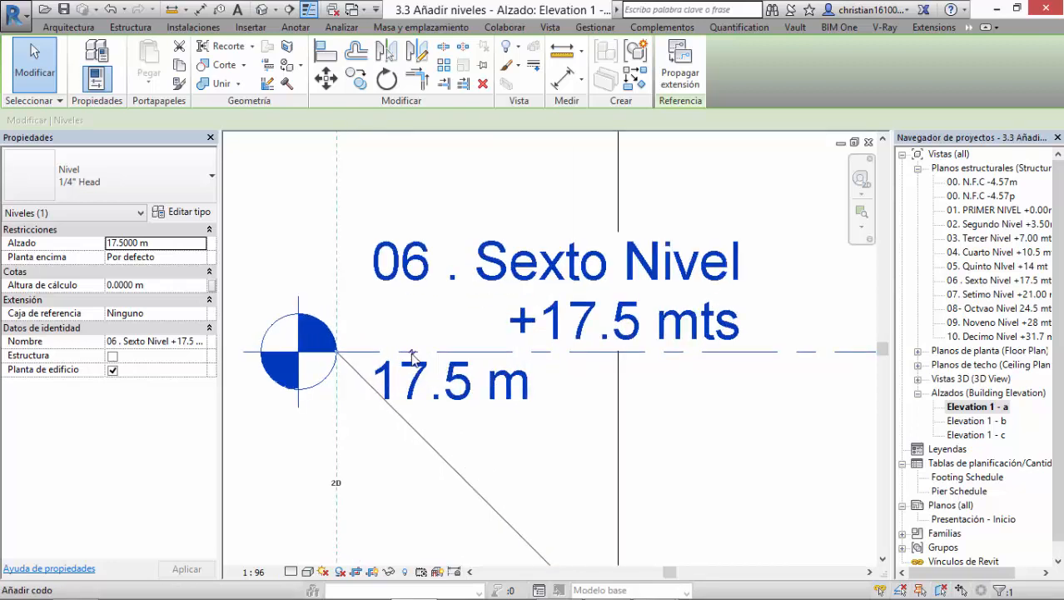
{"action": "left_click", "coordinate": [413, 352]}
Step: Lower the elbowed left head of the sixth level to just above the fifth level's label
{"action": "scroll", "coordinate": [452, 393], "scroll_direction": "down", "scroll_amount": 3}
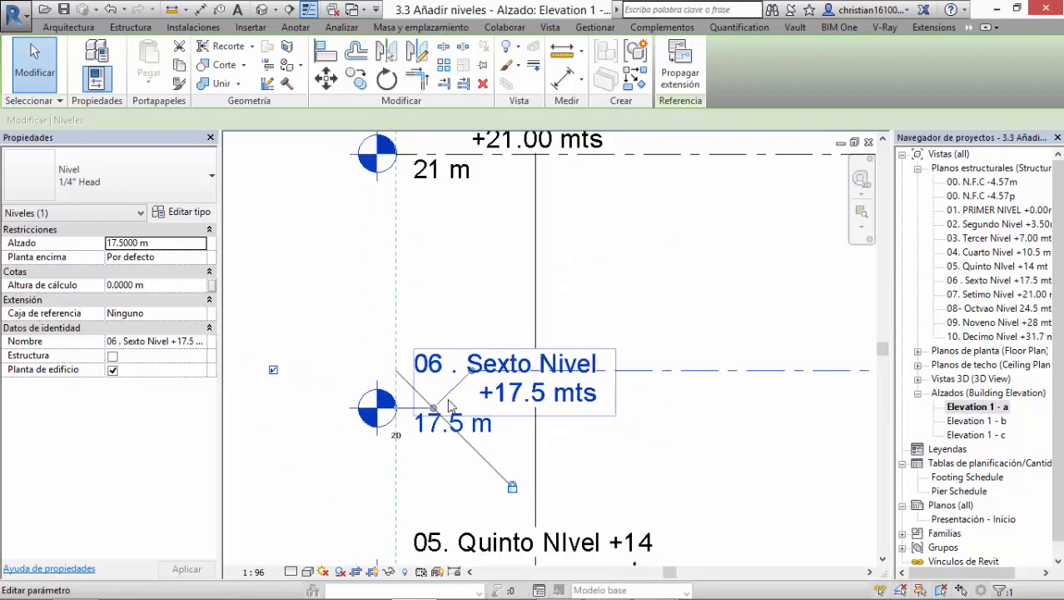
{"action": "middle_click_drag", "start_coordinate": [404, 410], "coordinate": [411, 414]}
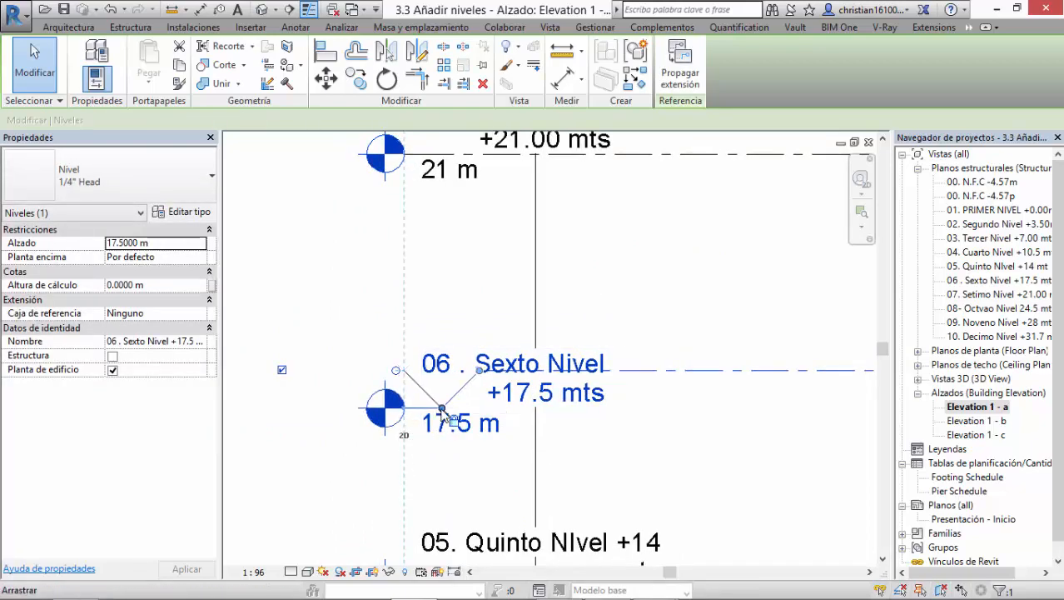
{"action": "left_click_drag", "start_coordinate": [443, 410], "coordinate": [451, 489]}
{"action": "left_click", "coordinate": [654, 473]}
Step: Add an elbow to the left end of "07. Setimo Nivel" and raise its head above the level line
{"action": "middle_click_drag", "start_coordinate": [703, 471], "coordinate": [667, 411]}
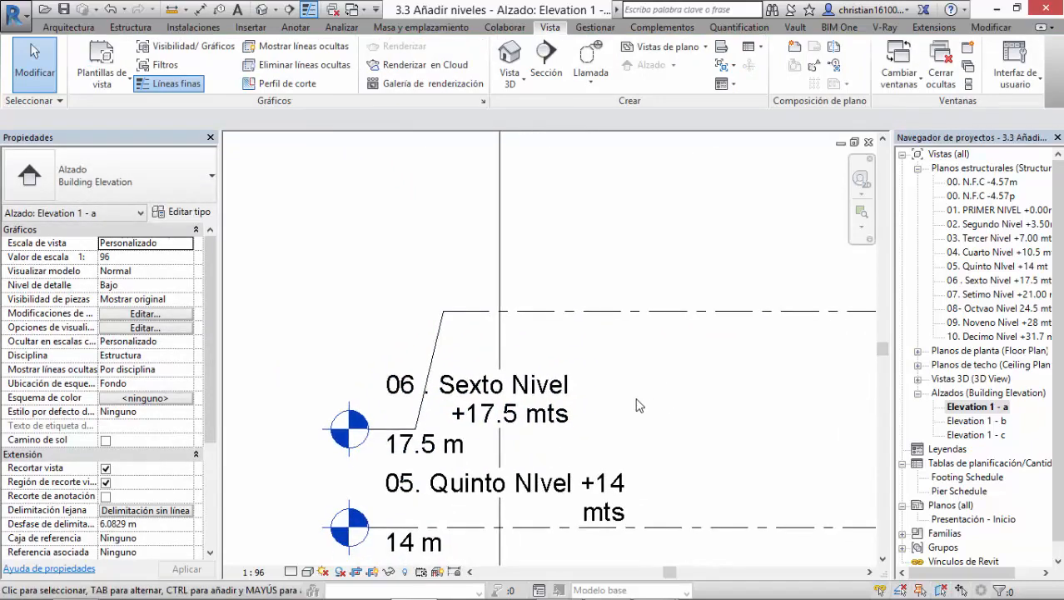
{"action": "scroll", "coordinate": [608, 394], "scroll_direction": "down", "scroll_amount": 2}
{"action": "middle_click_drag", "start_coordinate": [528, 358], "coordinate": [509, 416]}
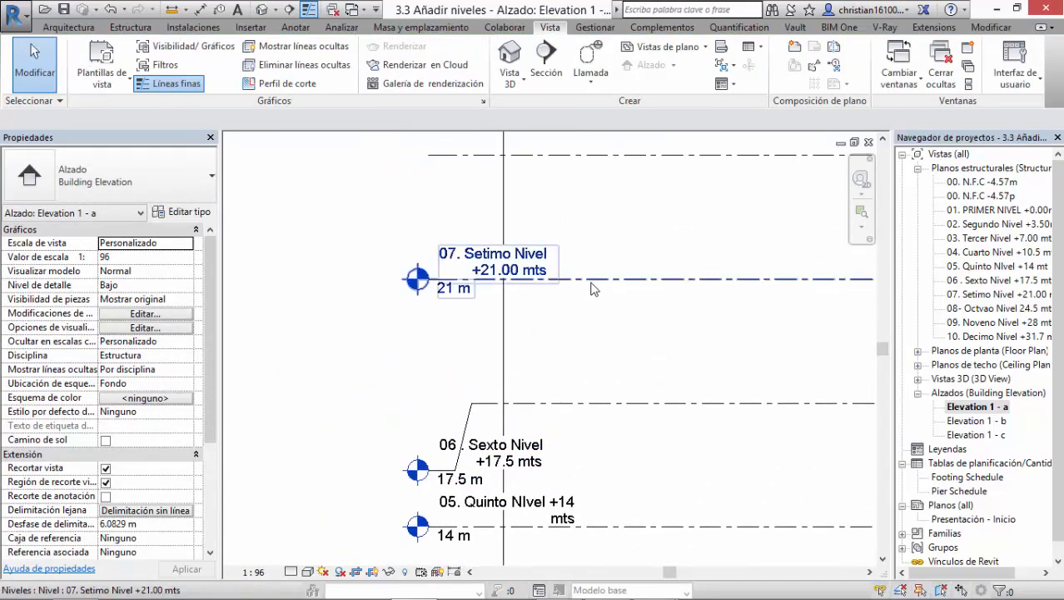
{"action": "left_click", "coordinate": [593, 288]}
{"action": "left_click", "coordinate": [452, 302]}
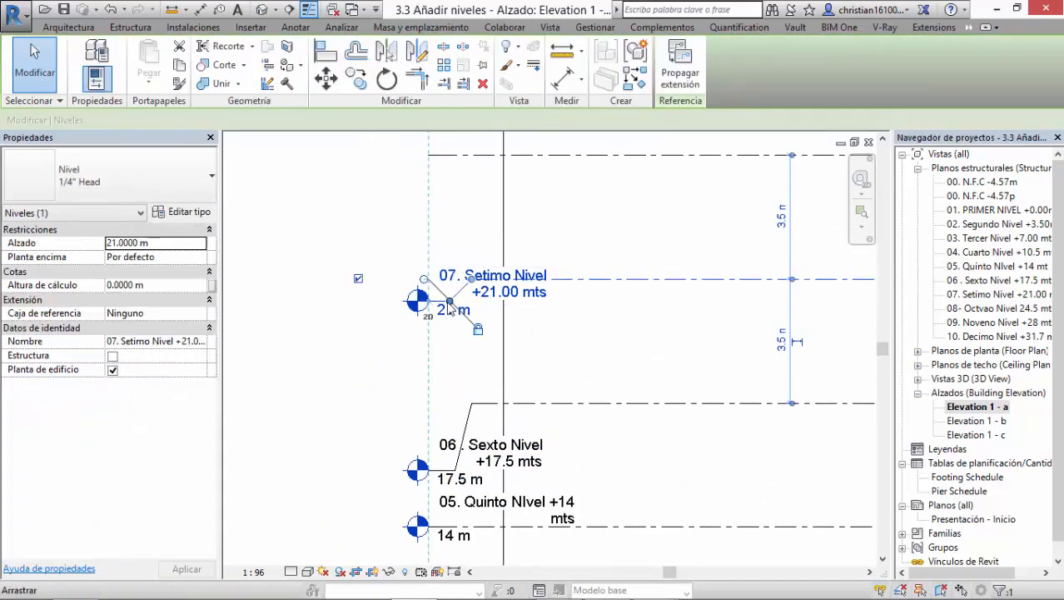
{"action": "left_click_drag", "start_coordinate": [450, 309], "coordinate": [451, 218]}
{"action": "left_click", "coordinate": [383, 381]}
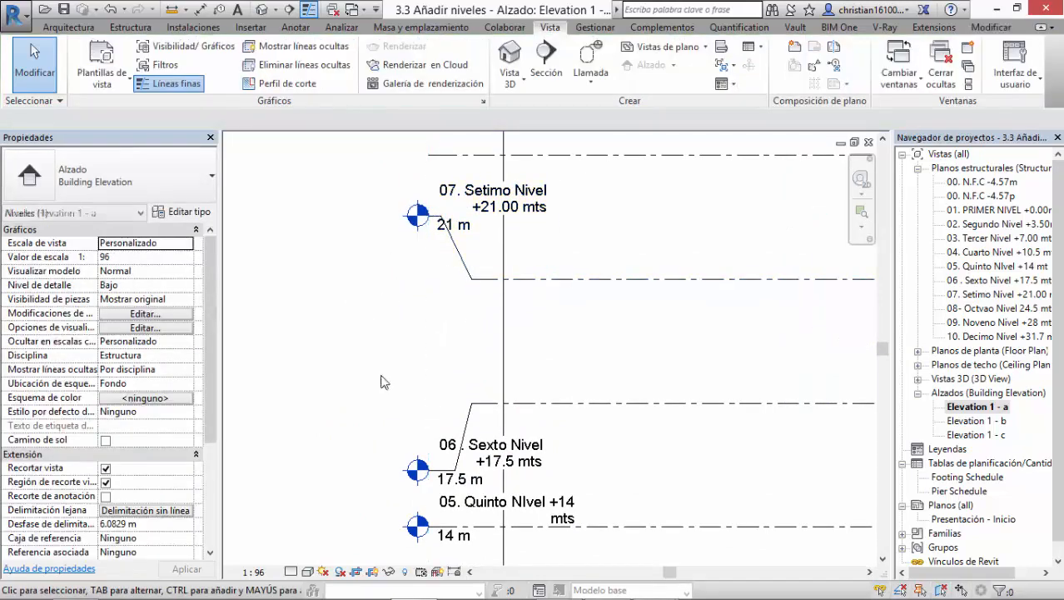
Step: Switch to the presentation and advance to the slide on 3D/2D extension and stretching levels by their model end
{"action": "scroll", "coordinate": [514, 351], "scroll_direction": "down", "scroll_amount": 2}
{"action": "middle_click_drag", "start_coordinate": [594, 359], "coordinate": [559, 348]}
{"action": "scroll", "coordinate": [533, 387], "scroll_direction": "up", "scroll_amount": 2}
{"action": "scroll", "coordinate": [534, 387], "scroll_direction": "down", "scroll_amount": 3}
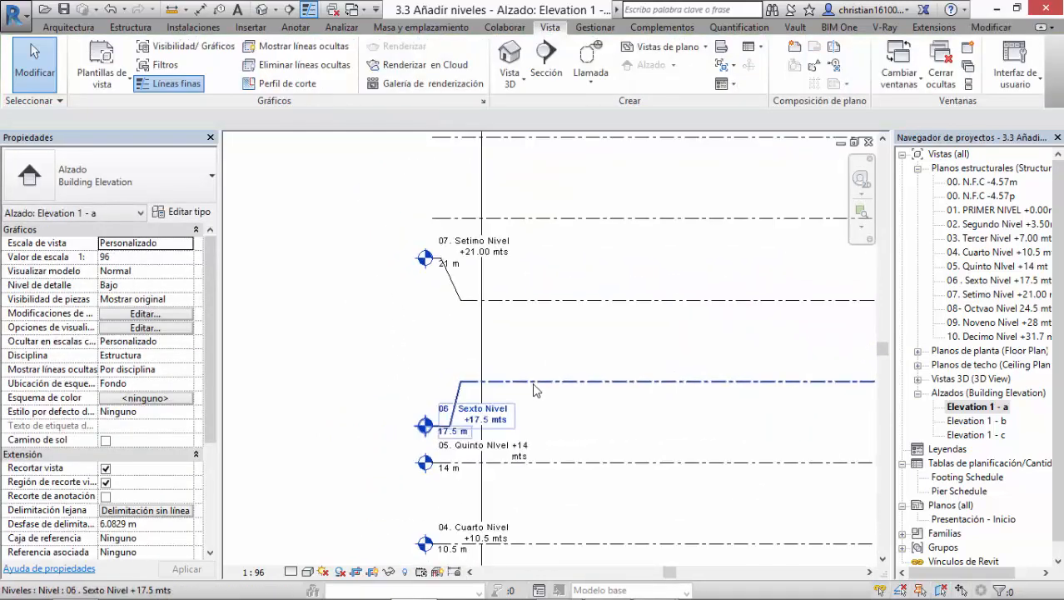
{"action": "scroll", "coordinate": [621, 418], "scroll_direction": "down", "scroll_amount": 3}
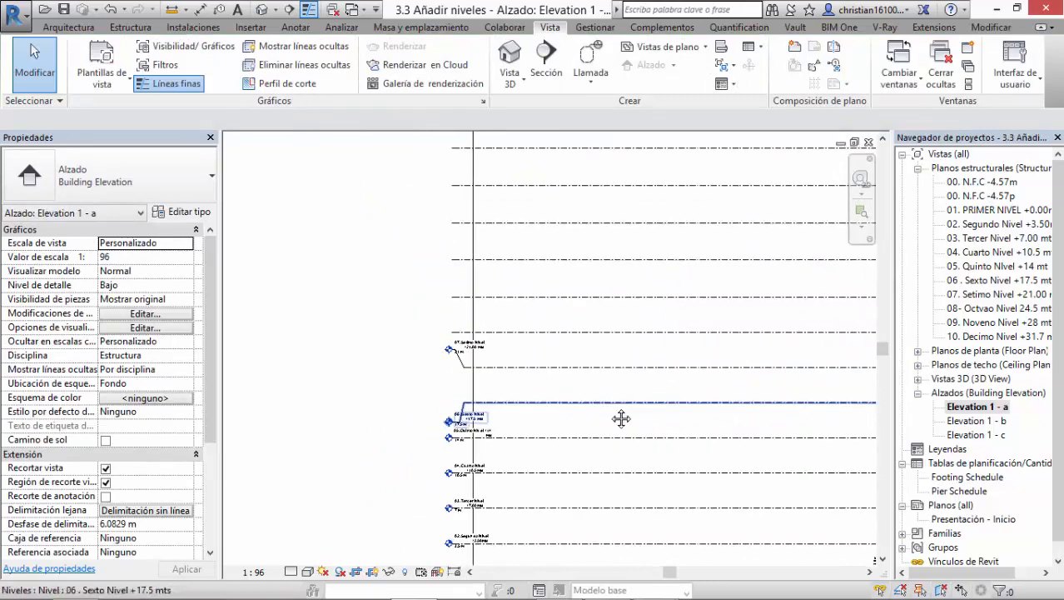
{"action": "middle_click_drag", "start_coordinate": [622, 418], "coordinate": [429, 433]}
{"action": "middle_click_drag", "start_coordinate": [578, 428], "coordinate": [473, 427]}
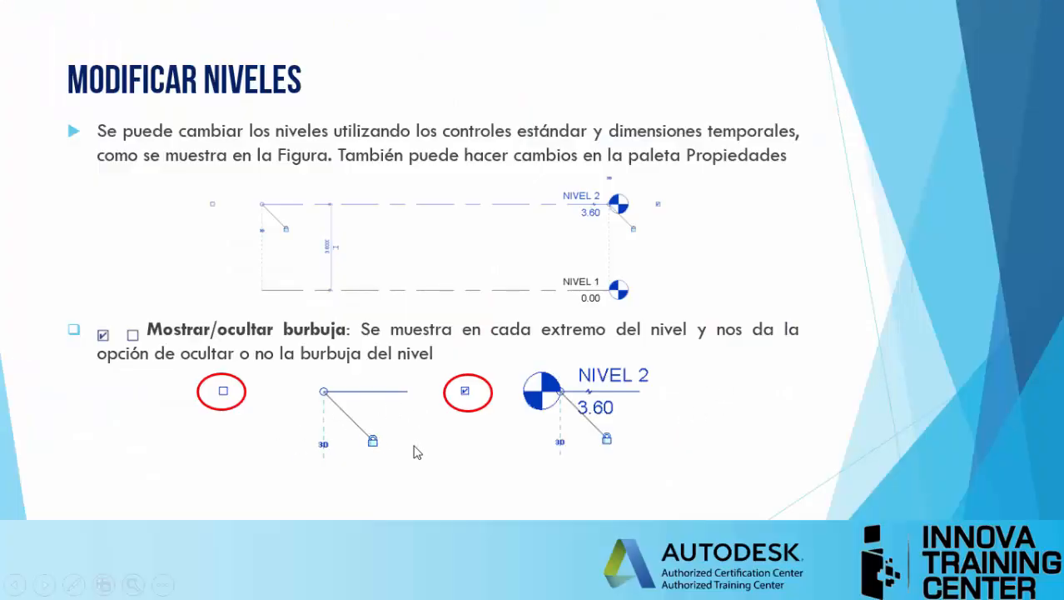
{"action": "left_click", "coordinate": [414, 446]}
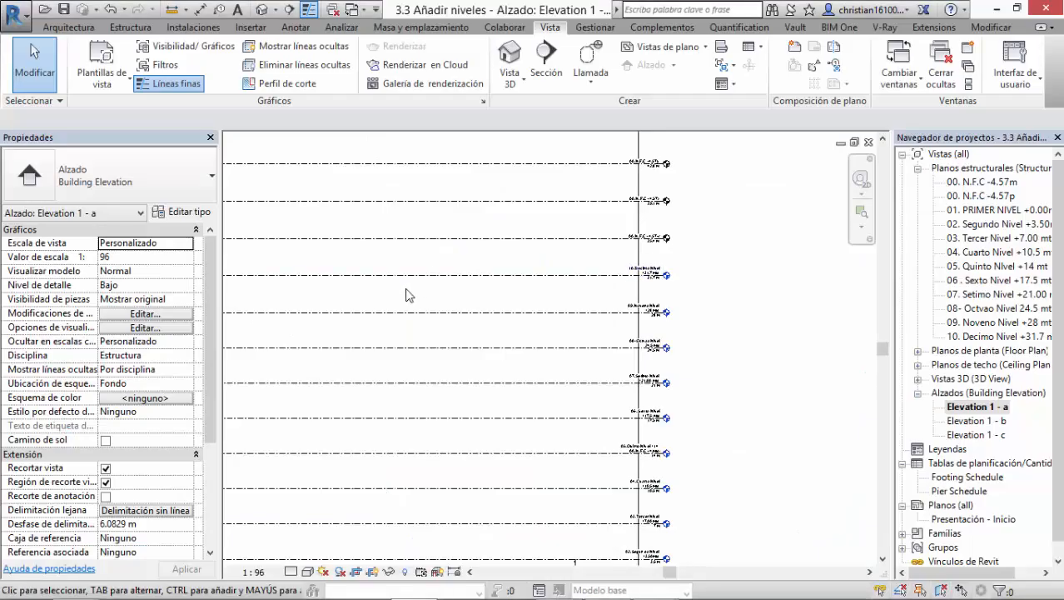
Step: Return to Revit and select the "10. Decimo Nivel" level to examine its left-end extent and alignment controls
{"action": "scroll", "coordinate": [404, 298], "scroll_direction": "up", "scroll_amount": 4}
{"action": "left_click", "coordinate": [358, 273]}
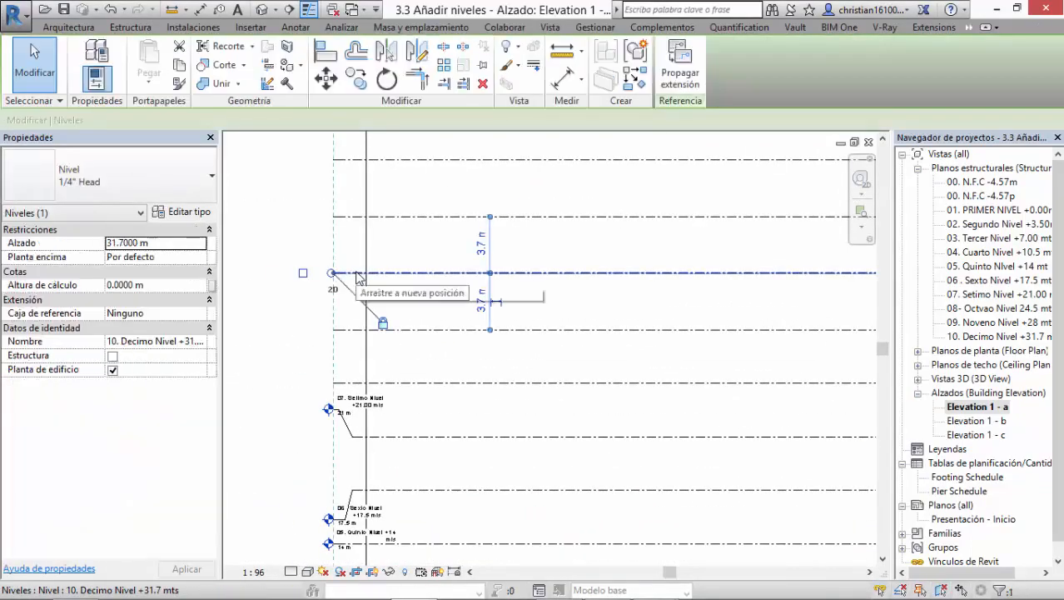
{"action": "scroll", "coordinate": [358, 275], "scroll_direction": "up", "scroll_amount": 2}
{"action": "left_click", "coordinate": [351, 303]}
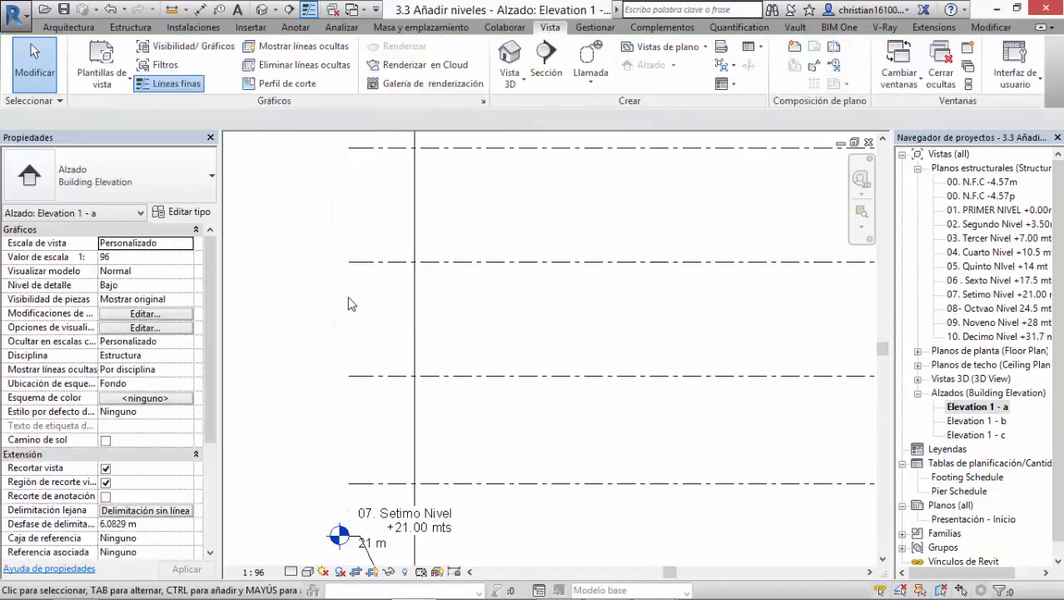
{"action": "left_click", "coordinate": [368, 264]}
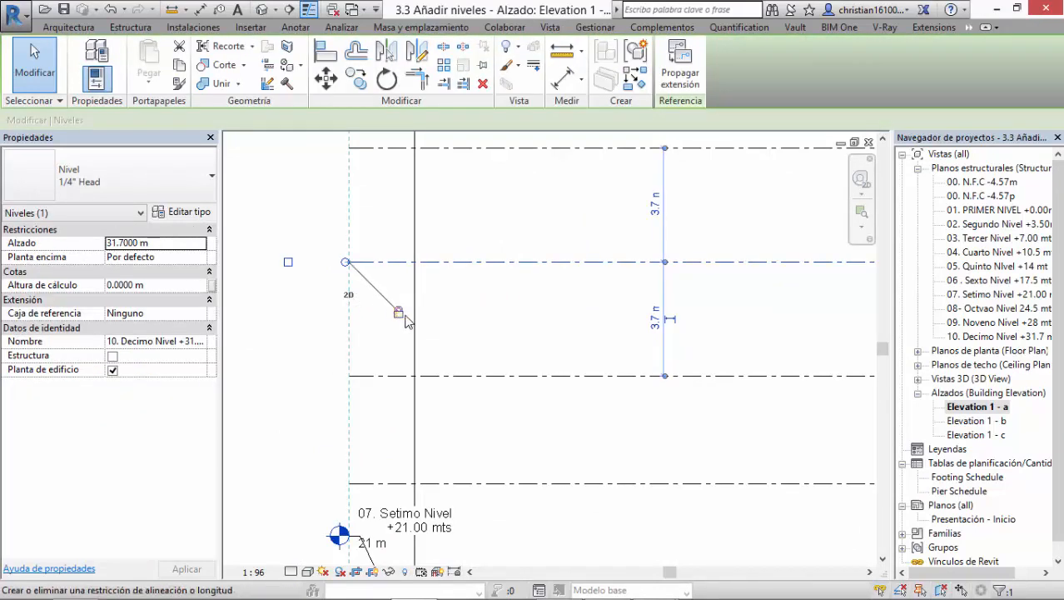
Step: Stretch the right model end of the "00. N.F.C -4.57y" level outward past its bubble
{"action": "scroll", "coordinate": [401, 315], "scroll_direction": "down", "scroll_amount": 5}
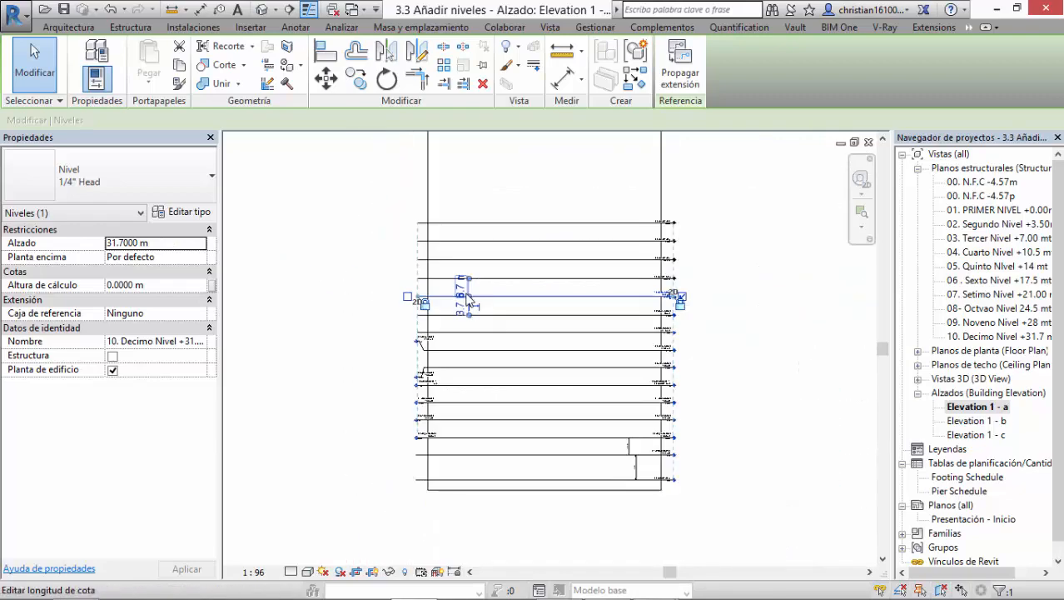
{"action": "middle_click_drag", "start_coordinate": [555, 333], "coordinate": [372, 301]}
{"action": "scroll", "coordinate": [478, 235], "scroll_direction": "up", "scroll_amount": 1}
{"action": "scroll", "coordinate": [478, 236], "scroll_direction": "up", "scroll_amount": 4}
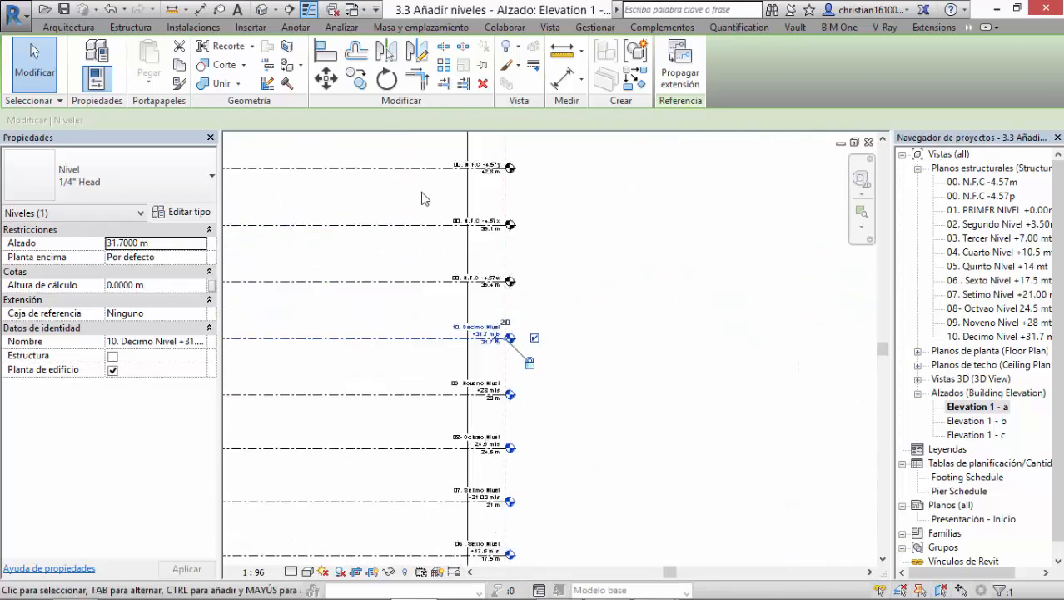
{"action": "left_click", "coordinate": [408, 268]}
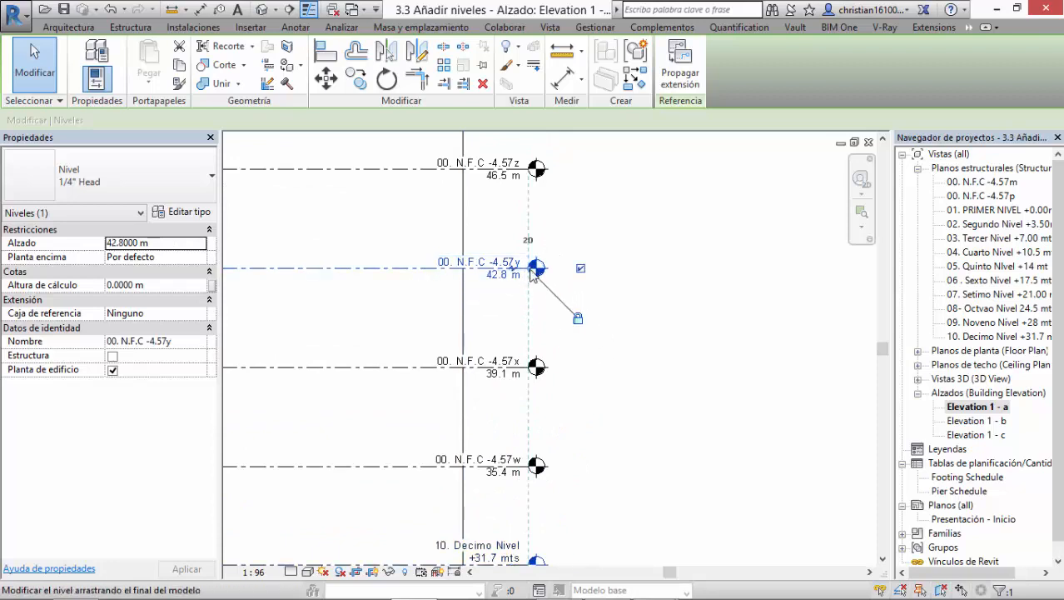
{"action": "left_click_drag", "start_coordinate": [531, 275], "coordinate": [569, 268]}
{"action": "left_click_drag", "start_coordinate": [680, 270], "coordinate": [689, 268]}
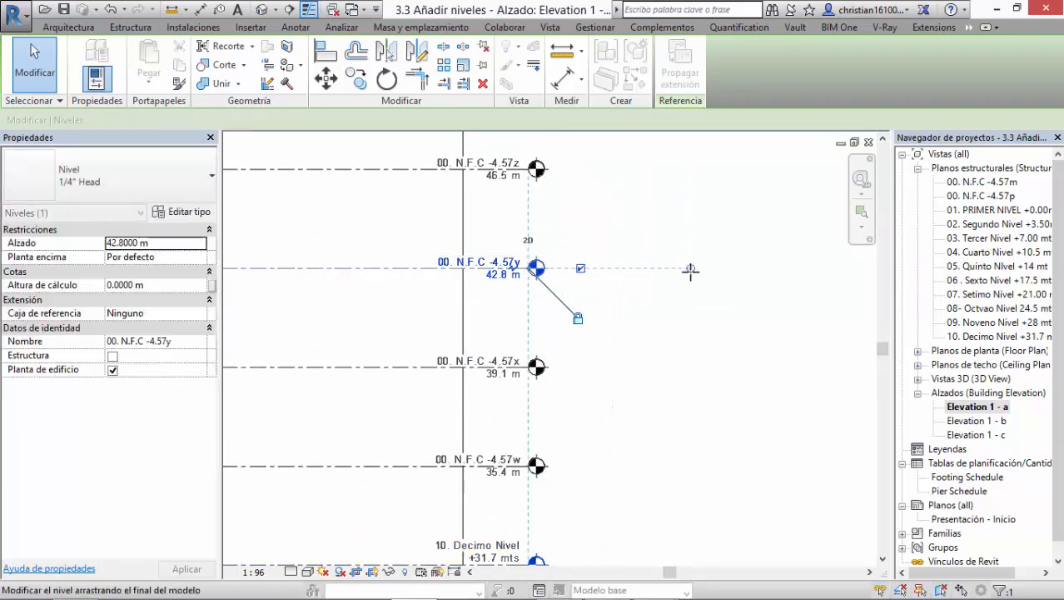
{"action": "left_click", "coordinate": [578, 281]}
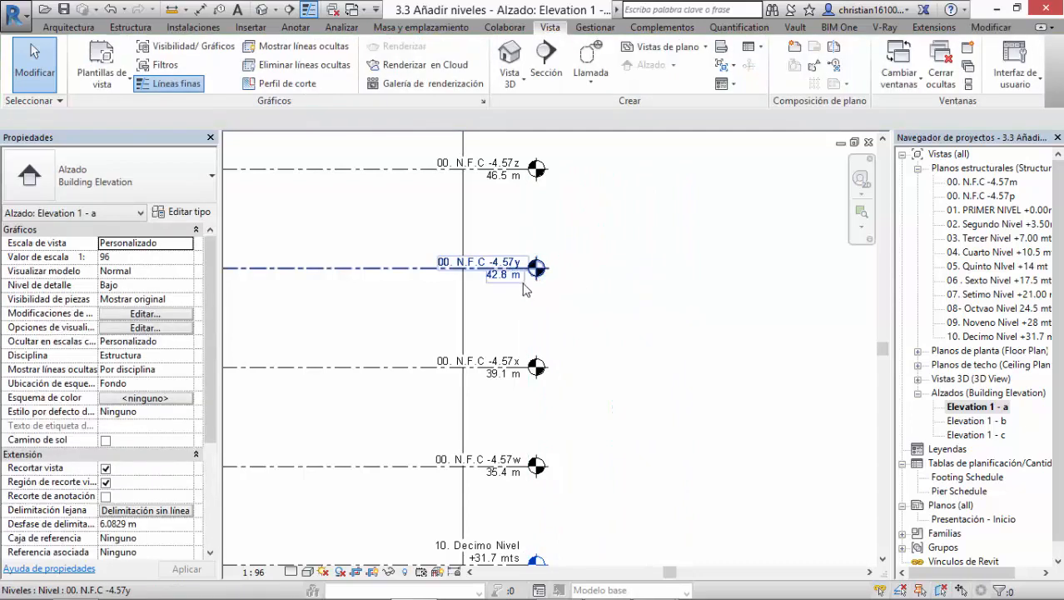
Step: Stretch the view-specific right end of the "00. N.F.C -4.57z" level outward together with its aligned levels
{"action": "left_click", "coordinate": [533, 170]}
{"action": "scroll", "coordinate": [536, 172], "scroll_direction": "up", "scroll_amount": 2}
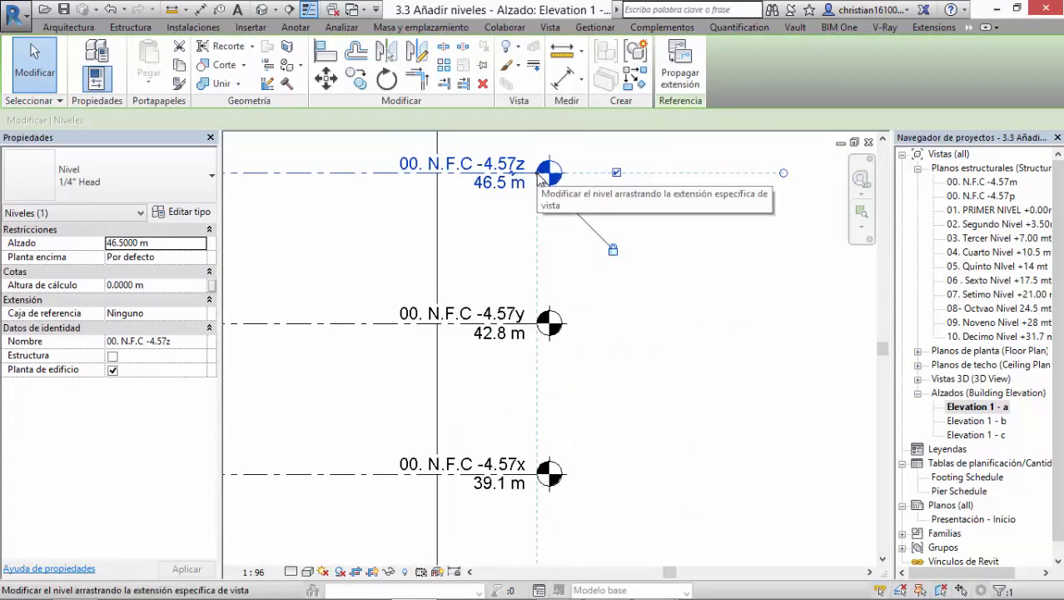
{"action": "left_click_drag", "start_coordinate": [543, 181], "coordinate": [726, 180]}
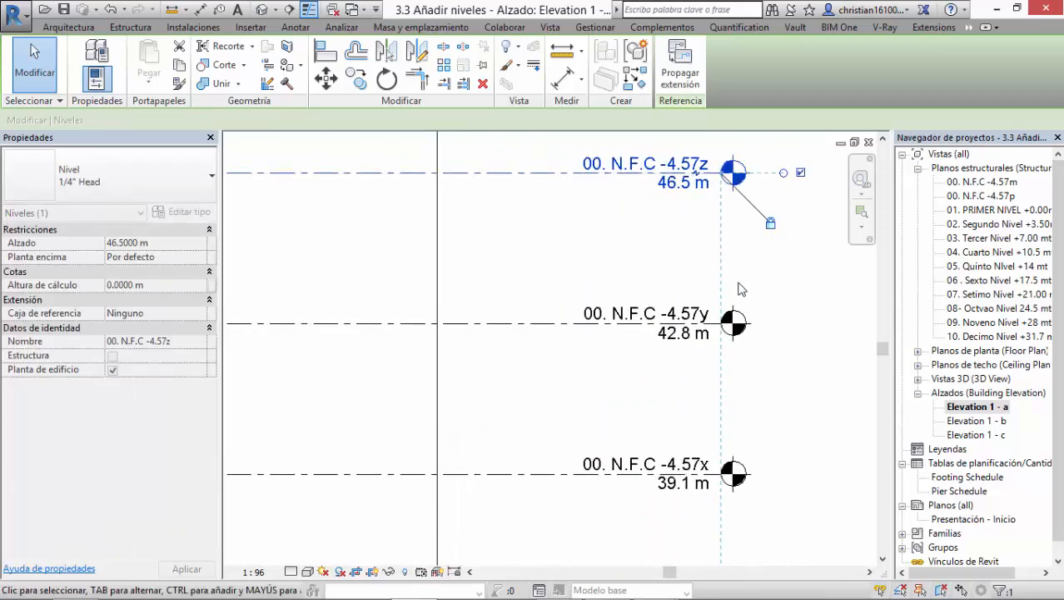
Step: Examine the right-end heads and alignment line of all levels from the topmost down to the foundation level
{"action": "scroll", "coordinate": [739, 284], "scroll_direction": "down", "scroll_amount": 3}
{"action": "middle_click_drag", "start_coordinate": [789, 533], "coordinate": [628, 145]}
{"action": "scroll", "coordinate": [573, 375], "scroll_direction": "up", "scroll_amount": 2}
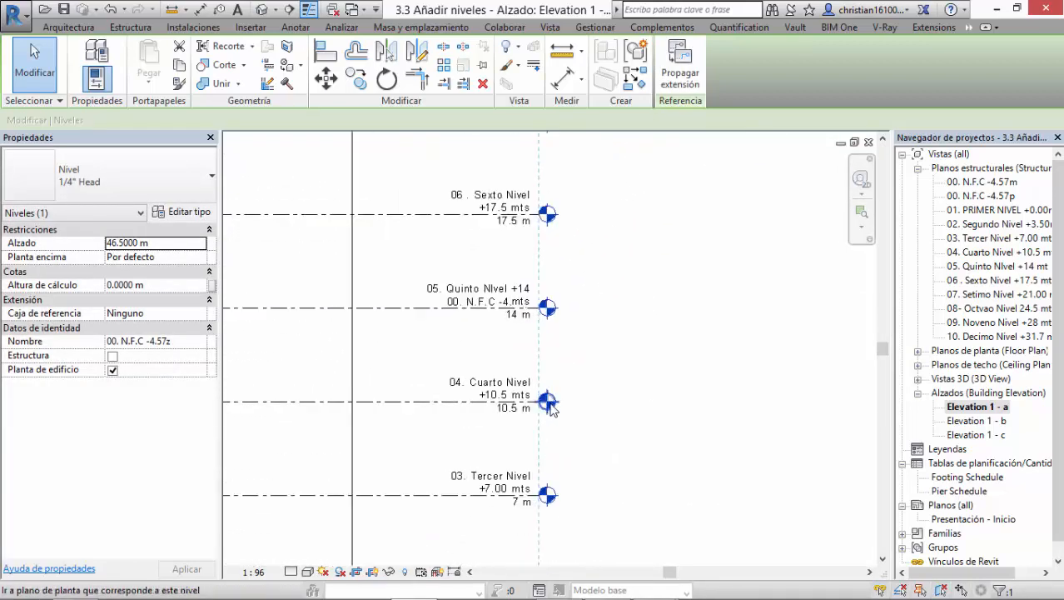
{"action": "scroll", "coordinate": [547, 325], "scroll_direction": "up", "scroll_amount": 2}
{"action": "scroll", "coordinate": [551, 297], "scroll_direction": "down", "scroll_amount": 4}
{"action": "middle_click_drag", "start_coordinate": [599, 299], "coordinate": [609, 561]}
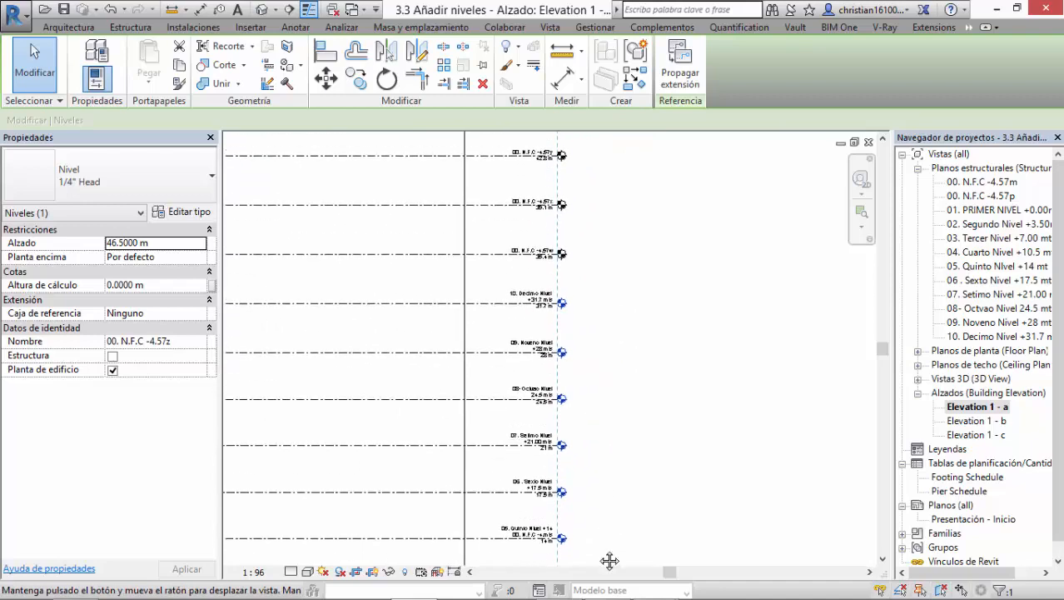
{"action": "scroll", "coordinate": [569, 146], "scroll_direction": "up", "scroll_amount": 4}
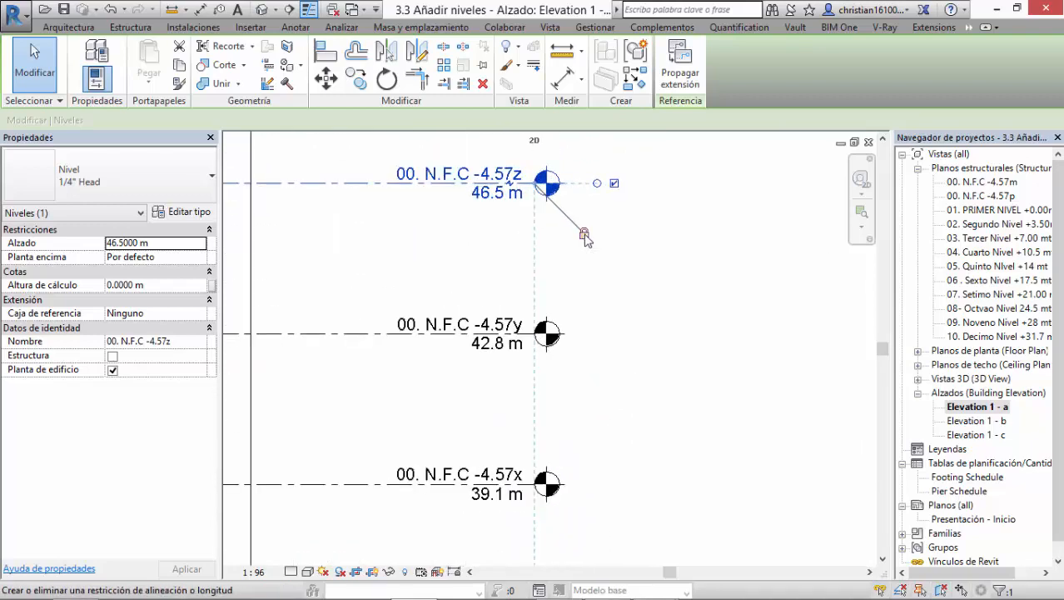
{"action": "middle_click_drag", "start_coordinate": [599, 348], "coordinate": [556, 226]}
{"action": "scroll", "coordinate": [545, 332], "scroll_direction": "down", "scroll_amount": 4}
{"action": "middle_click_drag", "start_coordinate": [615, 412], "coordinate": [587, 206]}
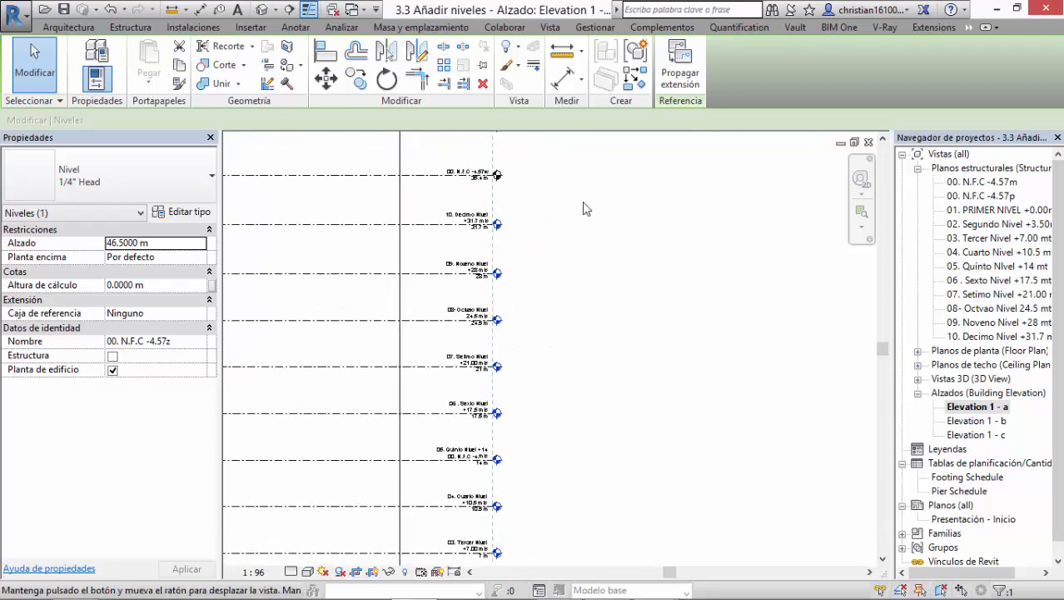
{"action": "middle_click_drag", "start_coordinate": [530, 365], "coordinate": [522, 246]}
{"action": "middle_click_drag", "start_coordinate": [525, 541], "coordinate": [537, 391]}
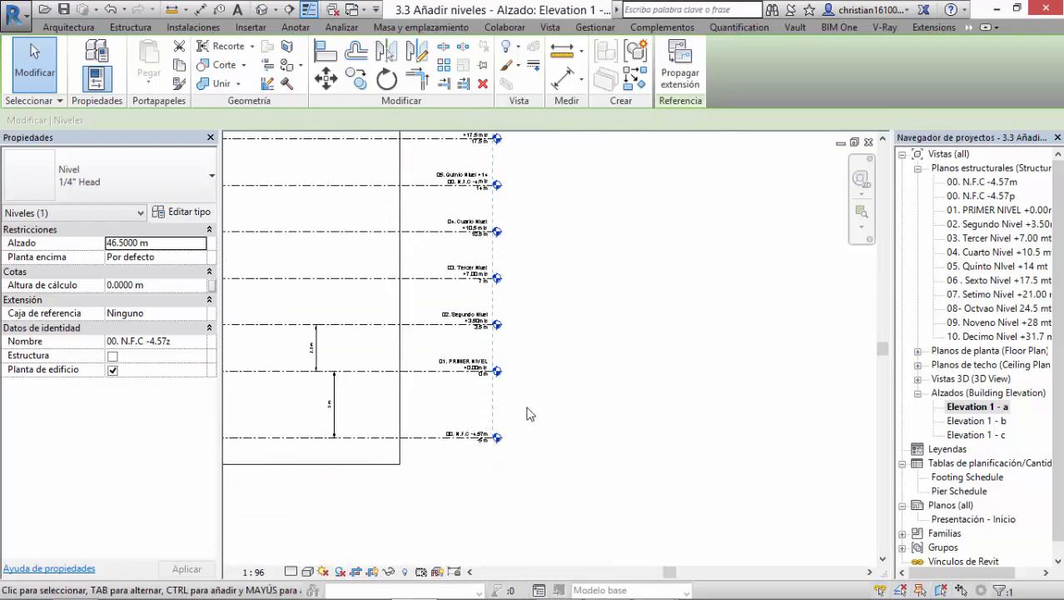
Step: Unlock the alignment constraint at the right end of the "01. PRIMER NIVEL" level
{"action": "scroll", "coordinate": [478, 389], "scroll_direction": "up", "scroll_amount": 3}
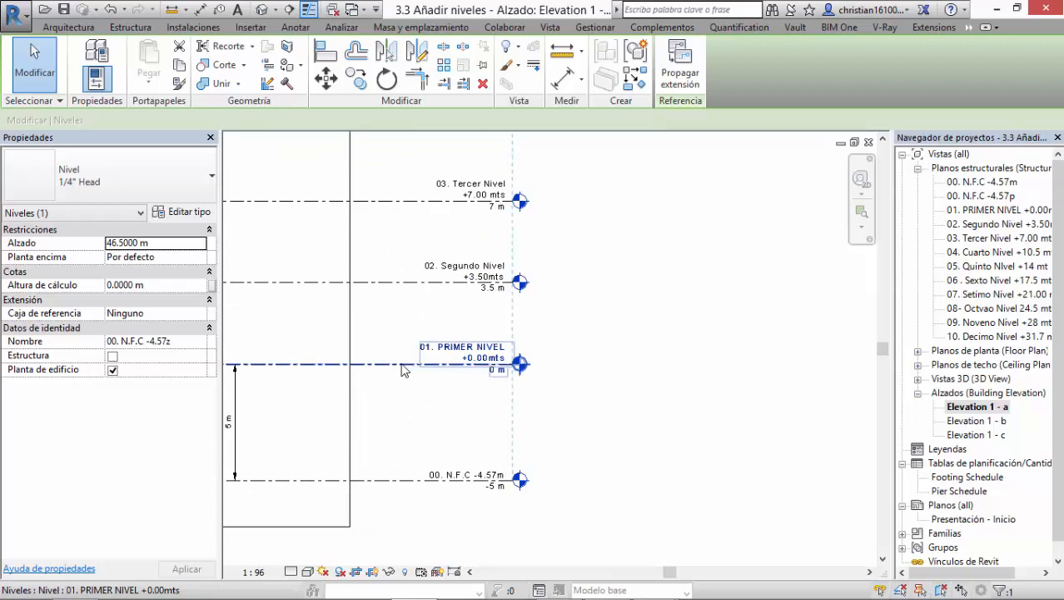
{"action": "left_click", "coordinate": [401, 365]}
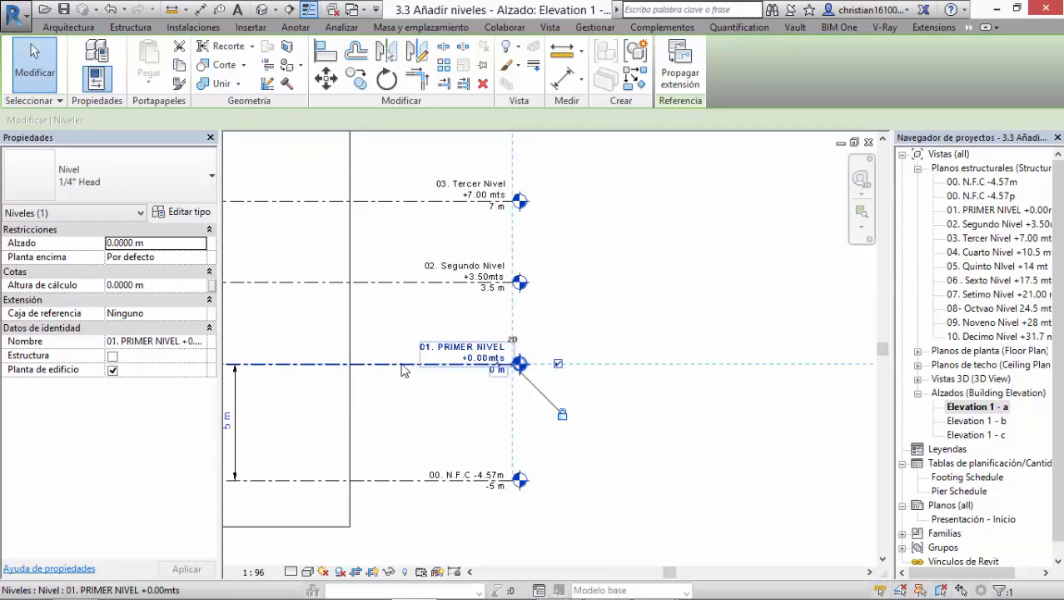
{"action": "left_click", "coordinate": [597, 305]}
{"action": "left_click", "coordinate": [431, 365]}
{"action": "scroll", "coordinate": [509, 353], "scroll_direction": "up", "scroll_amount": 2}
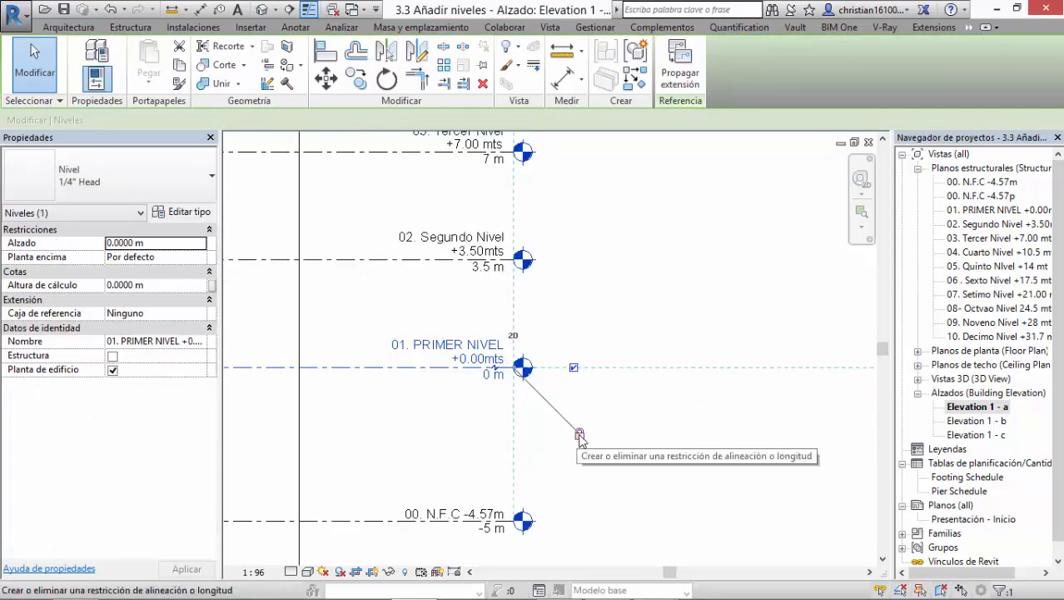
{"action": "left_click", "coordinate": [580, 437]}
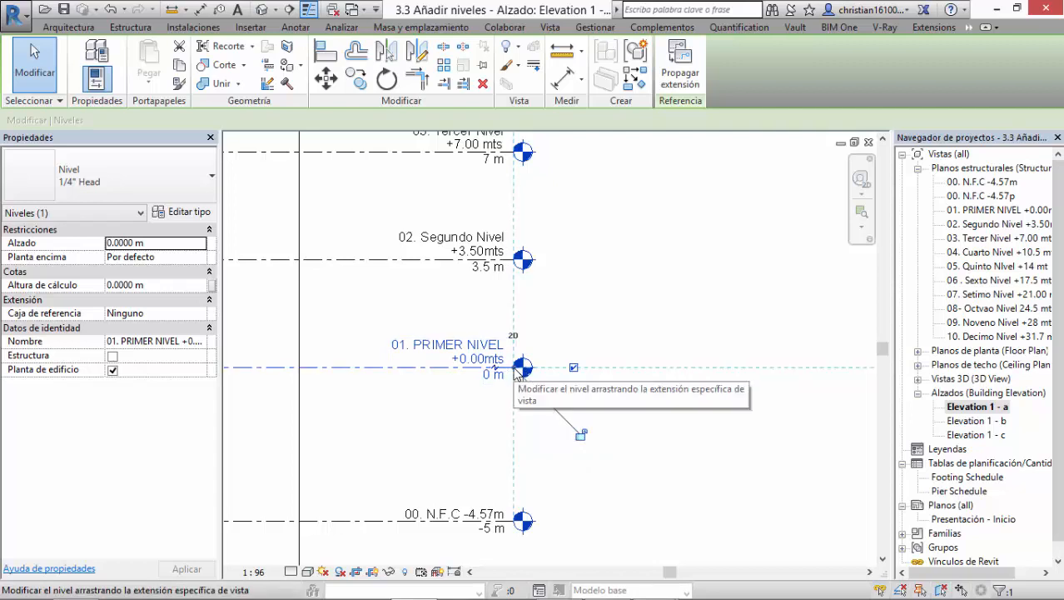
Step: Stretch the view-specific right end of the "01. PRIMER NIVEL" level outward, independently of the other levels
{"action": "scroll", "coordinate": [517, 374], "scroll_direction": "up", "scroll_amount": 2}
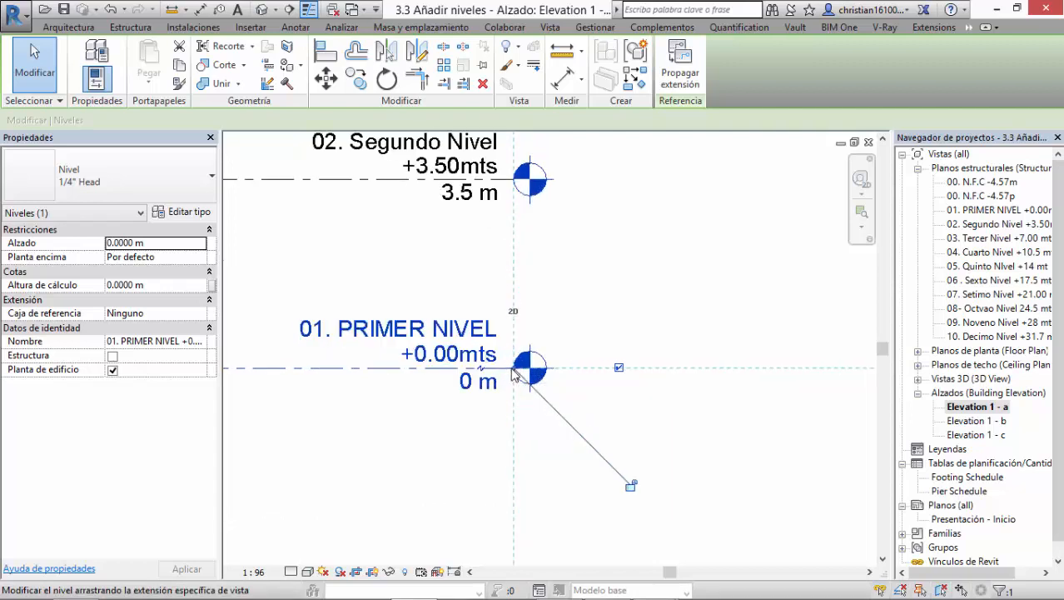
{"action": "left_click_drag", "start_coordinate": [516, 374], "coordinate": [825, 373]}
{"action": "middle_click_drag", "start_coordinate": [754, 455], "coordinate": [478, 507]}
{"action": "scroll", "coordinate": [504, 493], "scroll_direction": "down", "scroll_amount": 1}
{"action": "scroll", "coordinate": [534, 462], "scroll_direction": "down", "scroll_amount": 1}
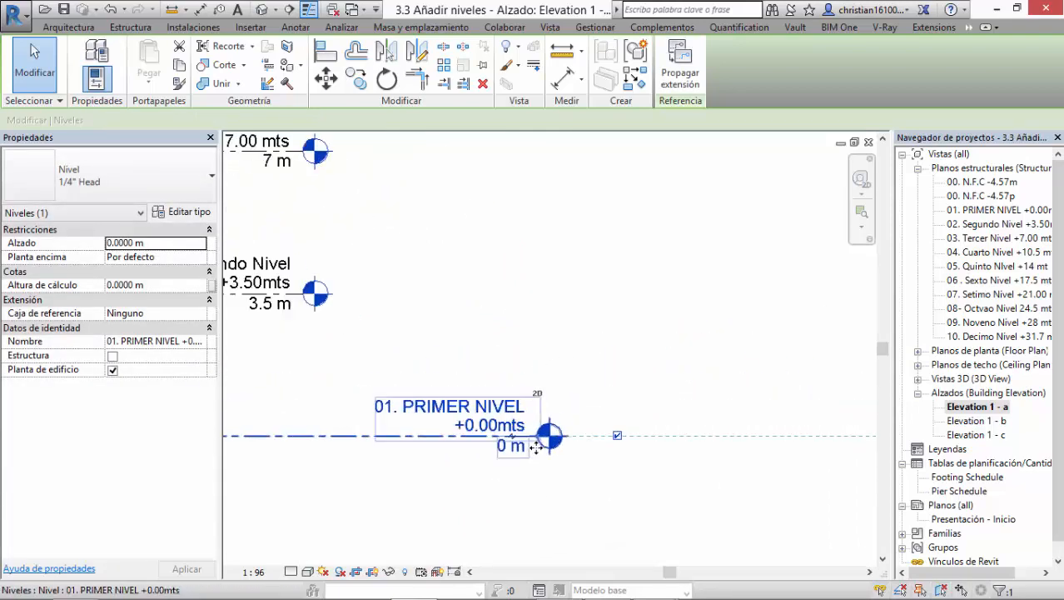
{"action": "scroll", "coordinate": [537, 444], "scroll_direction": "up", "scroll_amount": 1}
{"action": "left_click_drag", "start_coordinate": [564, 428], "coordinate": [771, 422]}
{"action": "scroll", "coordinate": [713, 444], "scroll_direction": "down", "scroll_amount": 5}
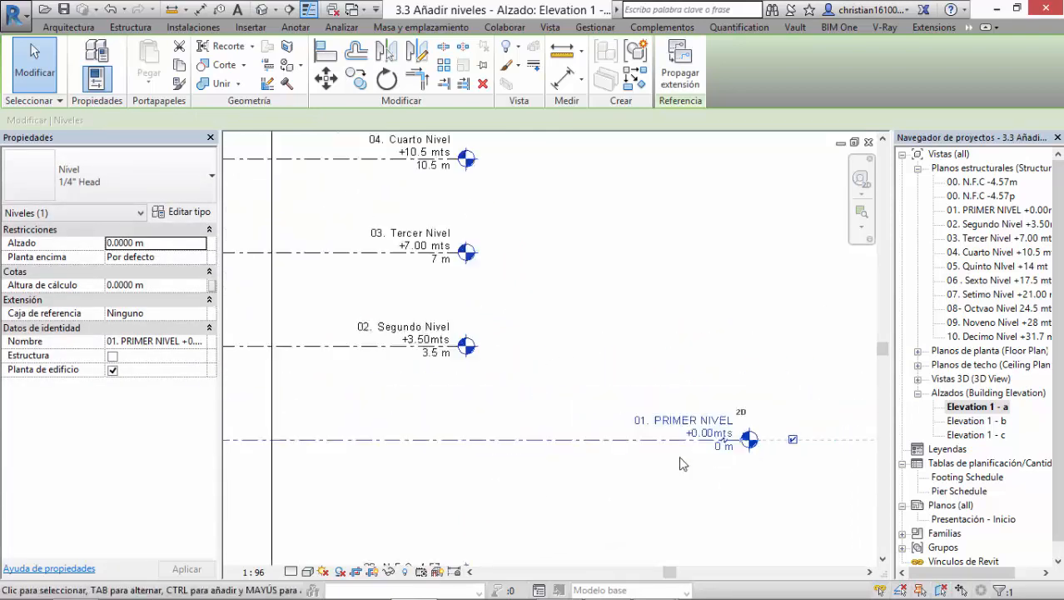
{"action": "left_click", "coordinate": [705, 361]}
Step: Stretch the left model end of the "09. Noveno Nivel" level outward, well past its view-specific end
{"action": "scroll", "coordinate": [731, 394], "scroll_direction": "up", "scroll_amount": 1}
{"action": "middle_click_drag", "start_coordinate": [461, 474], "coordinate": [894, 527]}
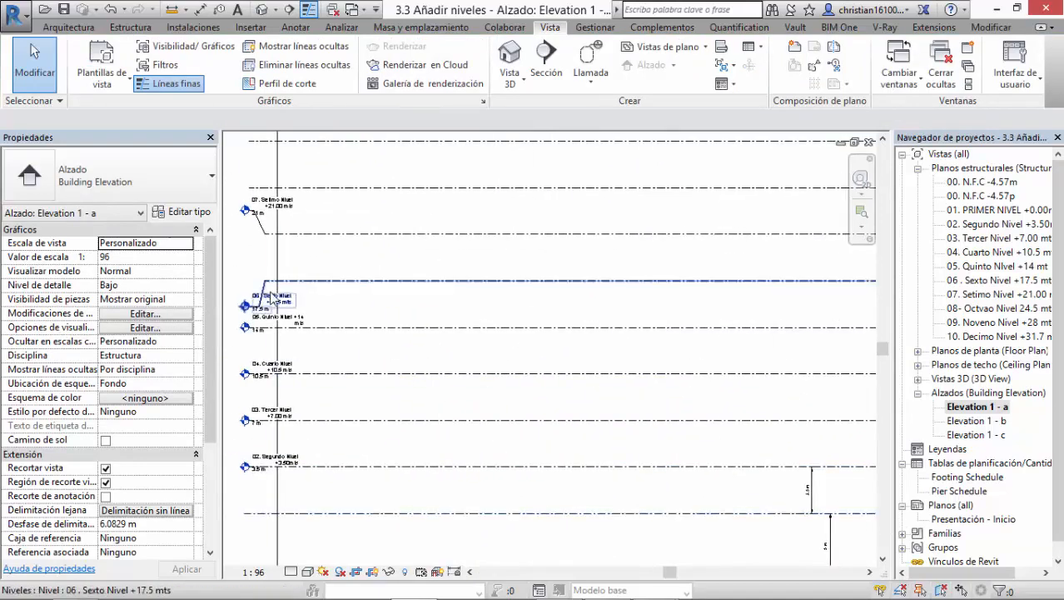
{"action": "middle_click_drag", "start_coordinate": [275, 287], "coordinate": [504, 352]}
{"action": "scroll", "coordinate": [459, 328], "scroll_direction": "up", "scroll_amount": 1}
{"action": "scroll", "coordinate": [463, 325], "scroll_direction": "up", "scroll_amount": 1}
{"action": "middle_click_drag", "start_coordinate": [537, 273], "coordinate": [533, 458]}
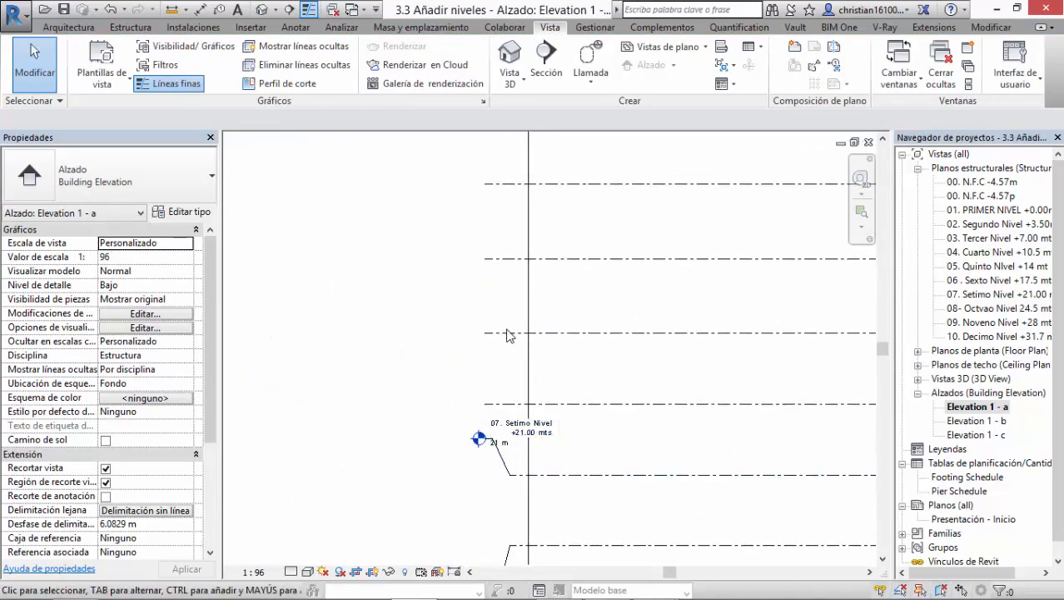
{"action": "left_click", "coordinate": [509, 333]}
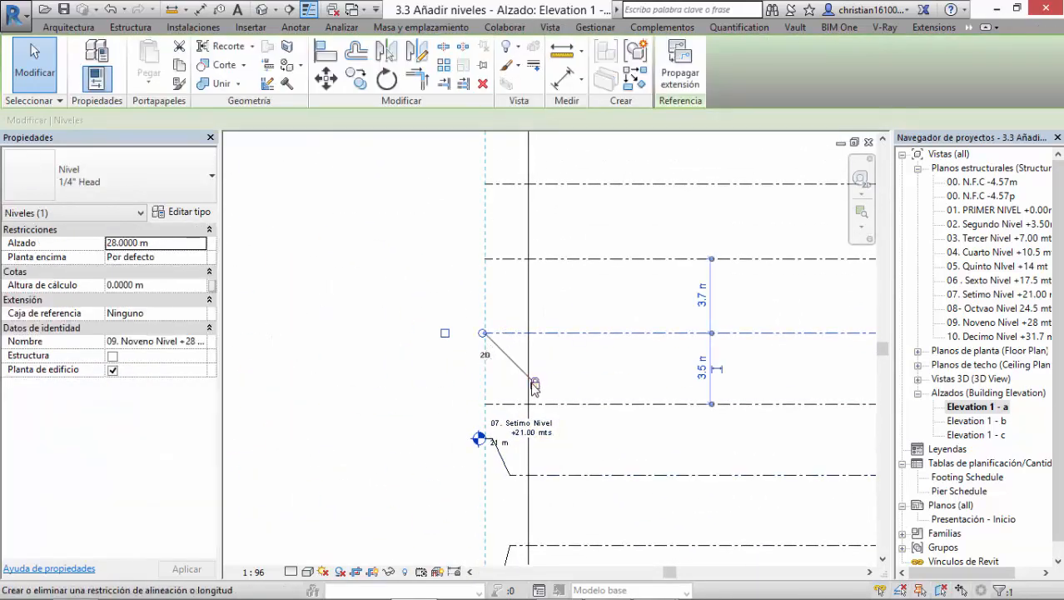
{"action": "left_click_drag", "start_coordinate": [484, 335], "coordinate": [454, 336]}
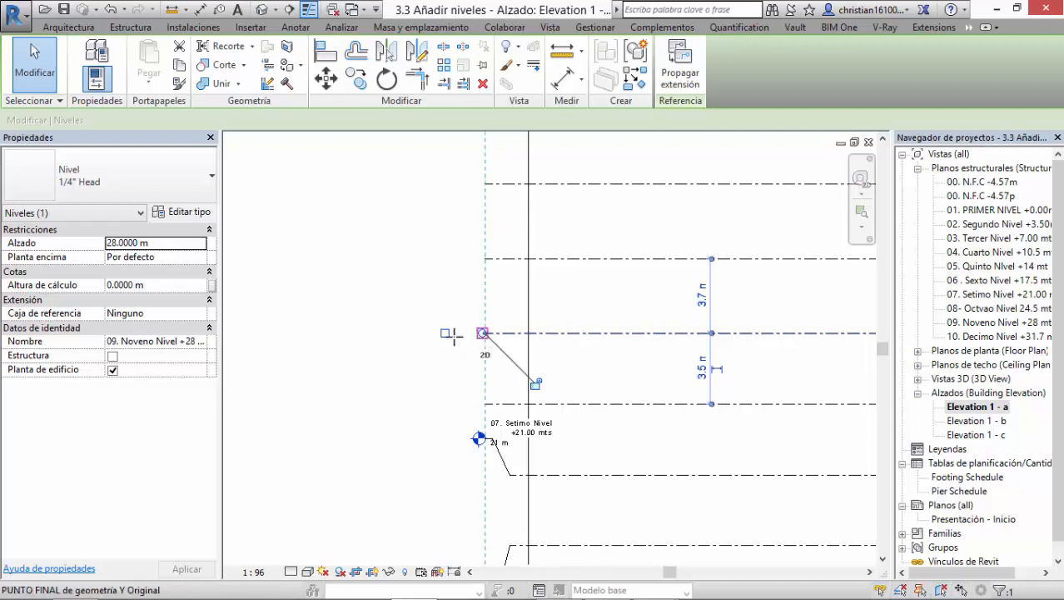
{"action": "left_click_drag", "start_coordinate": [275, 332], "coordinate": [272, 333]}
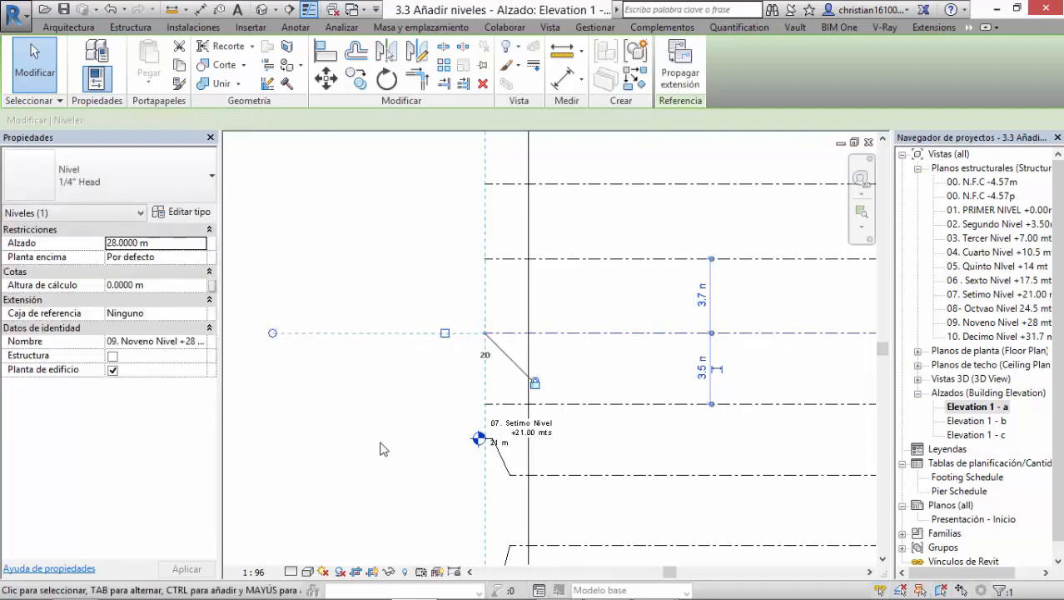
{"action": "left_click", "coordinate": [380, 450]}
Step: Pull the view-specific left end of the "09. Noveno Nivel" level inward, independently of the other levels
{"action": "left_click", "coordinate": [504, 351]}
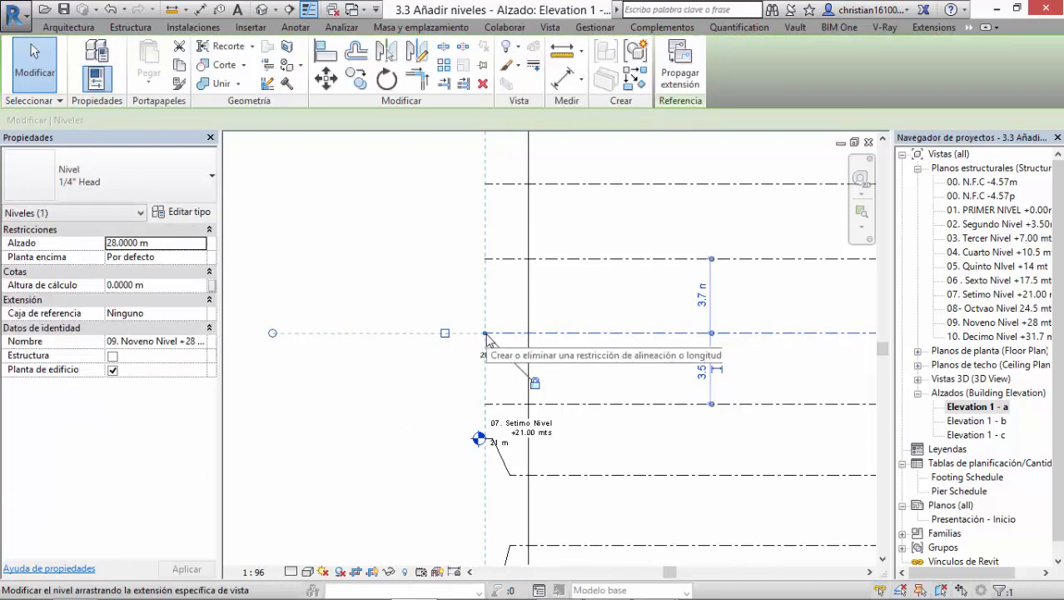
{"action": "mouse_move", "coordinate": [487, 337]}
{"action": "left_mouse_down"}
{"action": "mouse_move", "coordinate": [308, 333]}
{"action": "mouse_move", "coordinate": [457, 334]}
{"action": "left_mouse_up"}
{"action": "left_click", "coordinate": [505, 379]}
{"action": "scroll", "coordinate": [505, 379], "scroll_direction": "down", "scroll_amount": 3}
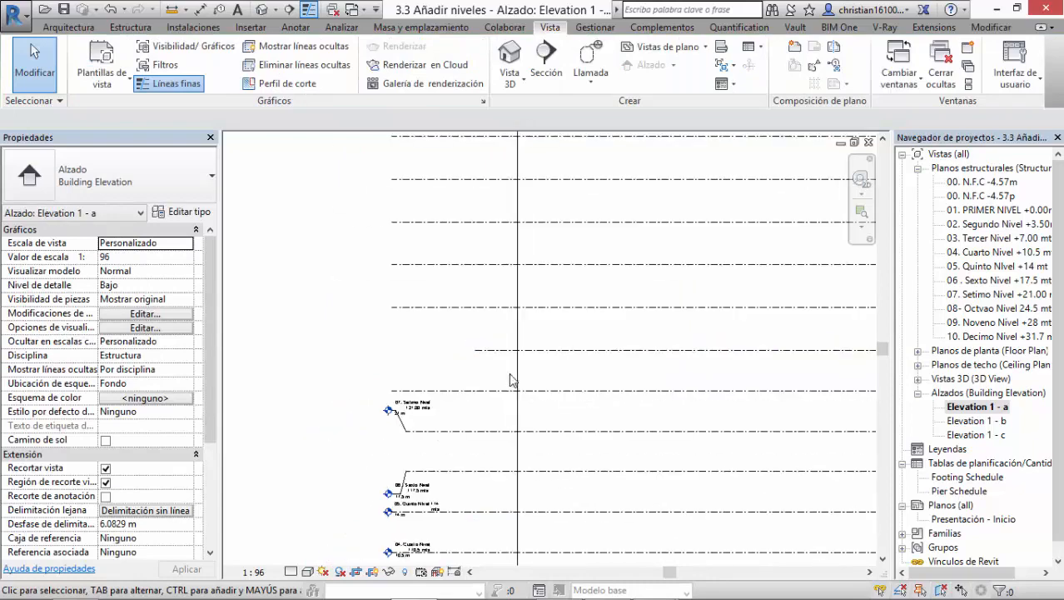
Step: Stretch the view-specific left end of the "09. Noveno Nivel" level back into alignment with the other levels' left ends
{"action": "middle_click_drag", "start_coordinate": [511, 330], "coordinate": [496, 323]}
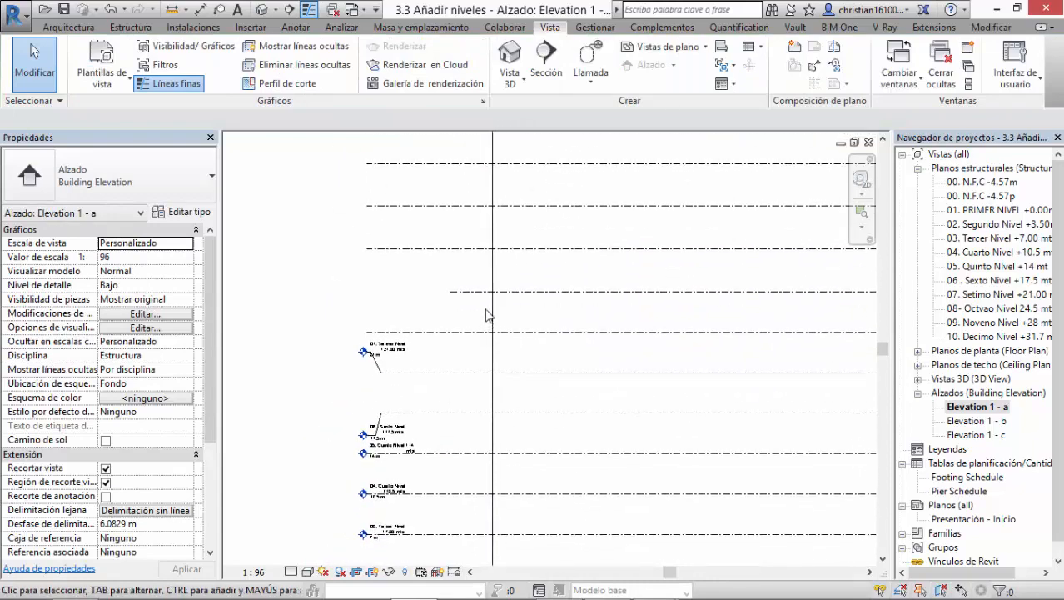
{"action": "left_click", "coordinate": [478, 293]}
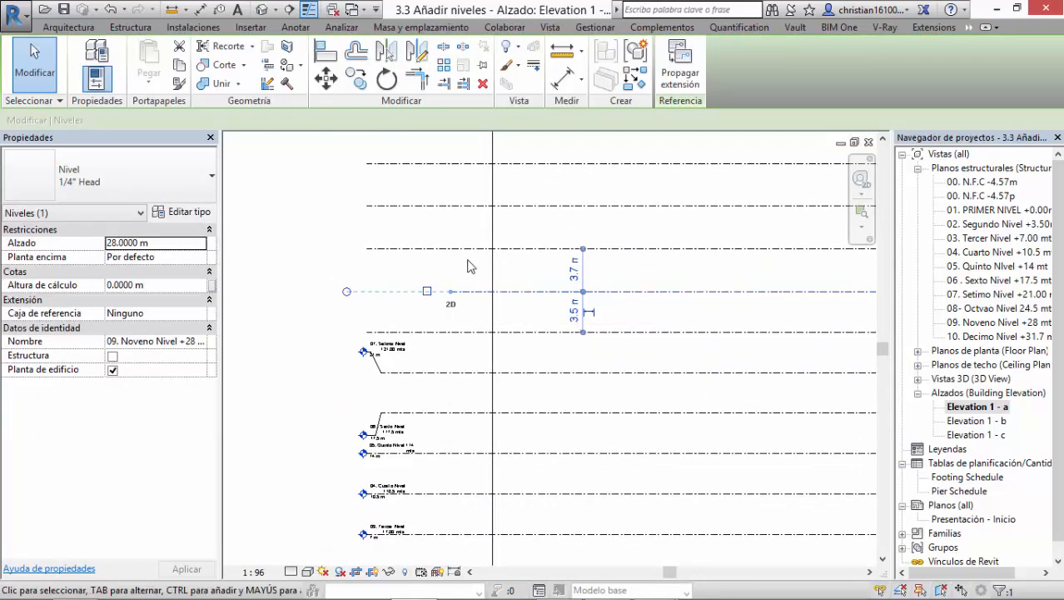
{"action": "middle_click_drag", "start_coordinate": [475, 293], "coordinate": [571, 341]}
{"action": "scroll", "coordinate": [509, 351], "scroll_direction": "up", "scroll_amount": 2}
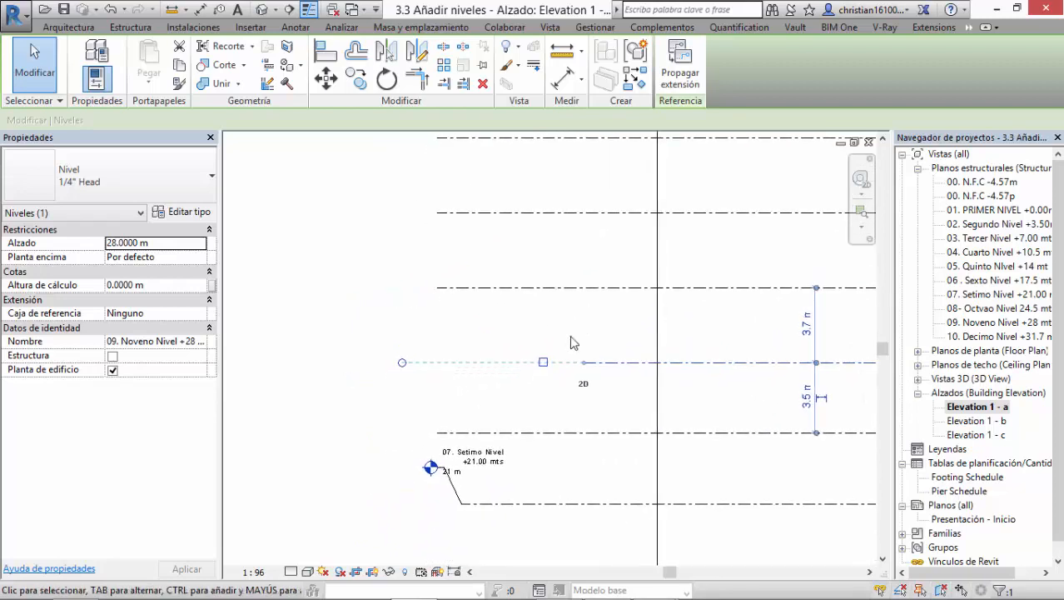
{"action": "scroll", "coordinate": [586, 384], "scroll_direction": "up", "scroll_amount": 1}
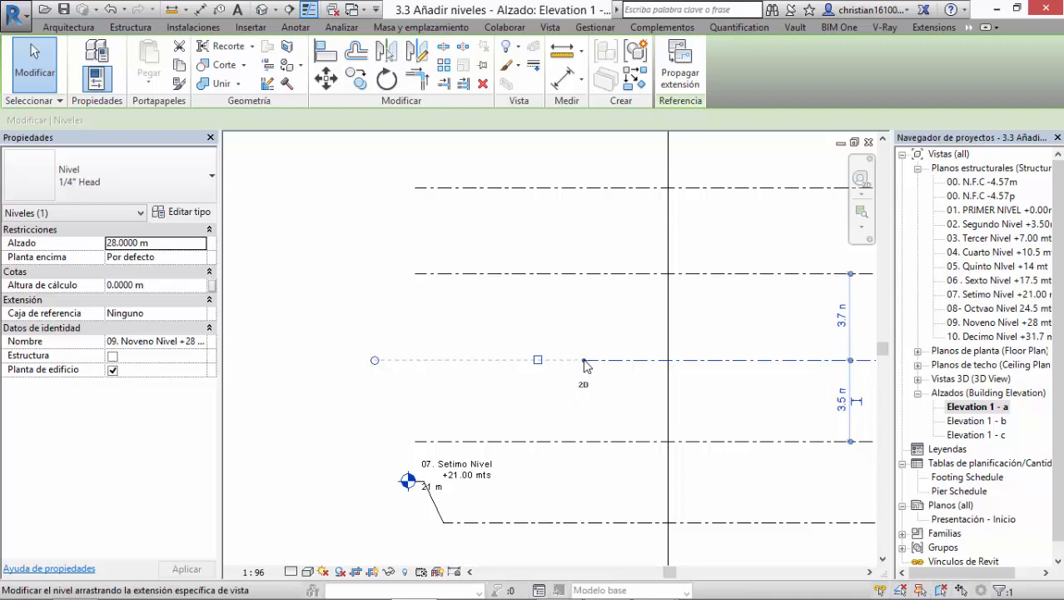
{"action": "key", "text": "l"}
{"action": "key", "text": "l"}
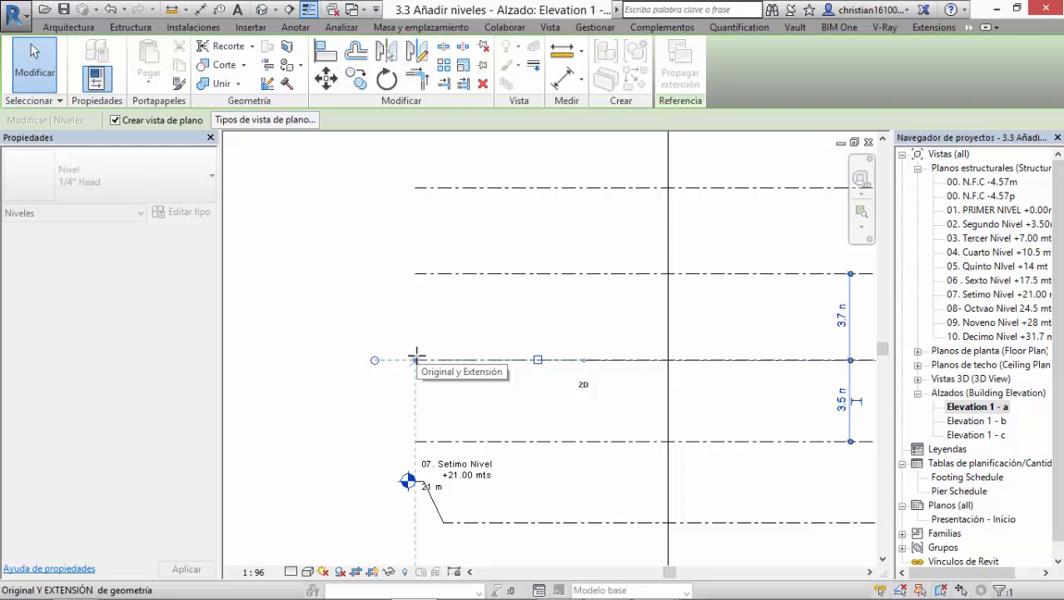
{"action": "left_click_drag", "start_coordinate": [416, 356], "coordinate": [416, 358]}
{"action": "left_click", "coordinate": [517, 318]}
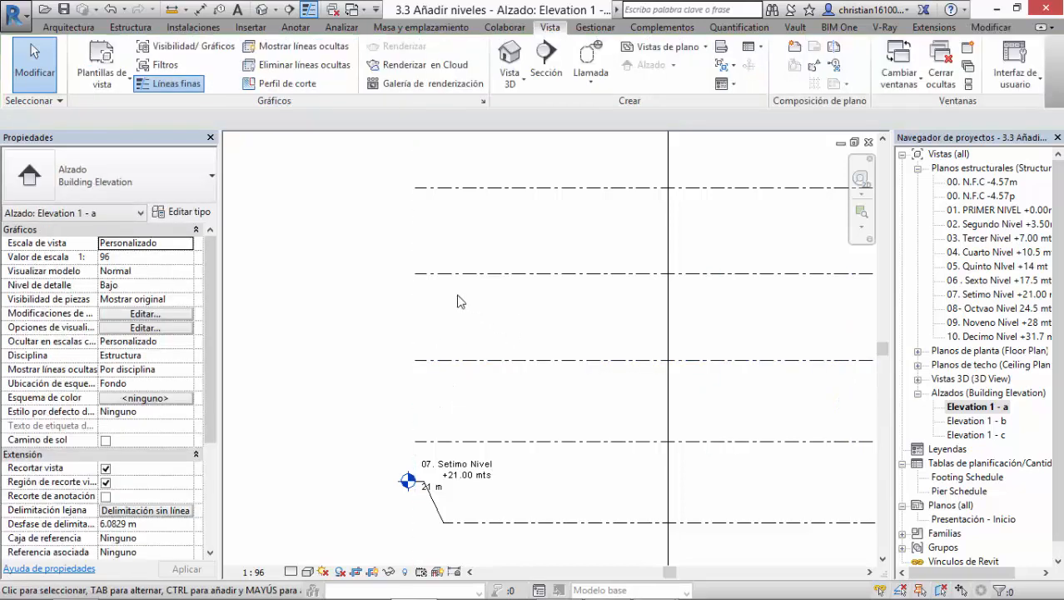
Step: Stretch the view-specific left end of the "10. Decimo Nivel" level outward together with its aligned levels
{"action": "left_click", "coordinate": [416, 275]}
{"action": "left_click_drag", "start_coordinate": [416, 275], "coordinate": [457, 275]}
{"action": "scroll", "coordinate": [548, 353], "scroll_direction": "down", "scroll_amount": 3}
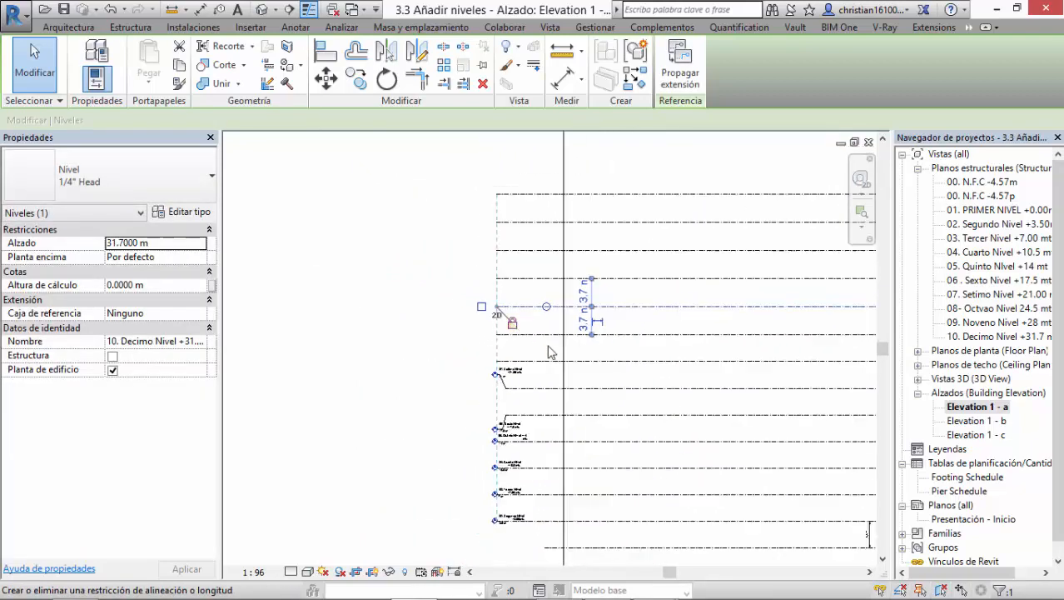
Step: Examine the right-end heads and alignment line of the levels up to the topmost one
{"action": "scroll", "coordinate": [548, 352], "scroll_direction": "down", "scroll_amount": 1}
{"action": "middle_click_drag", "start_coordinate": [549, 352], "coordinate": [383, 287]}
{"action": "middle_click_drag", "start_coordinate": [613, 428], "coordinate": [463, 488]}
{"action": "scroll", "coordinate": [612, 385], "scroll_direction": "up", "scroll_amount": 6}
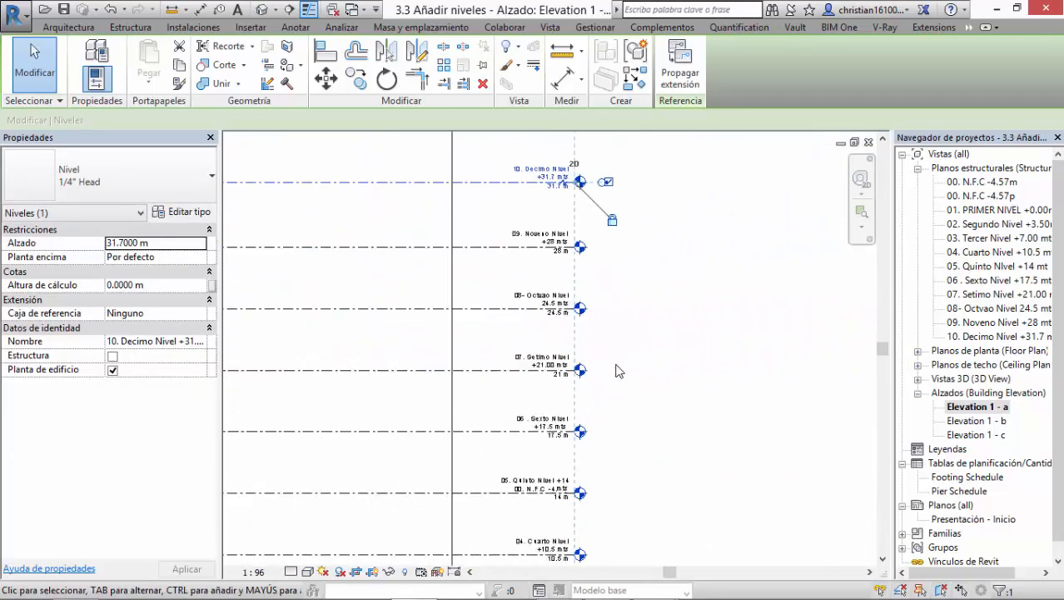
{"action": "middle_click_drag", "start_coordinate": [627, 337], "coordinate": [643, 418]}
{"action": "middle_click_drag", "start_coordinate": [647, 371], "coordinate": [660, 437]}
{"action": "middle_click_drag", "start_coordinate": [662, 267], "coordinate": [685, 470]}
{"action": "key", "text": "alt+Tab"}
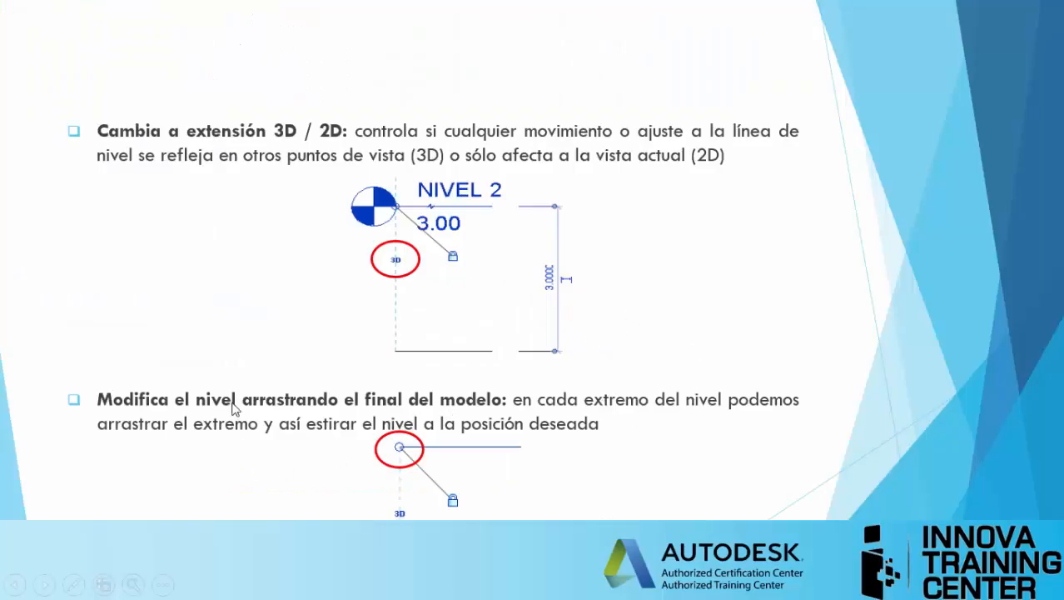
{"action": "left_click", "coordinate": [239, 343]}
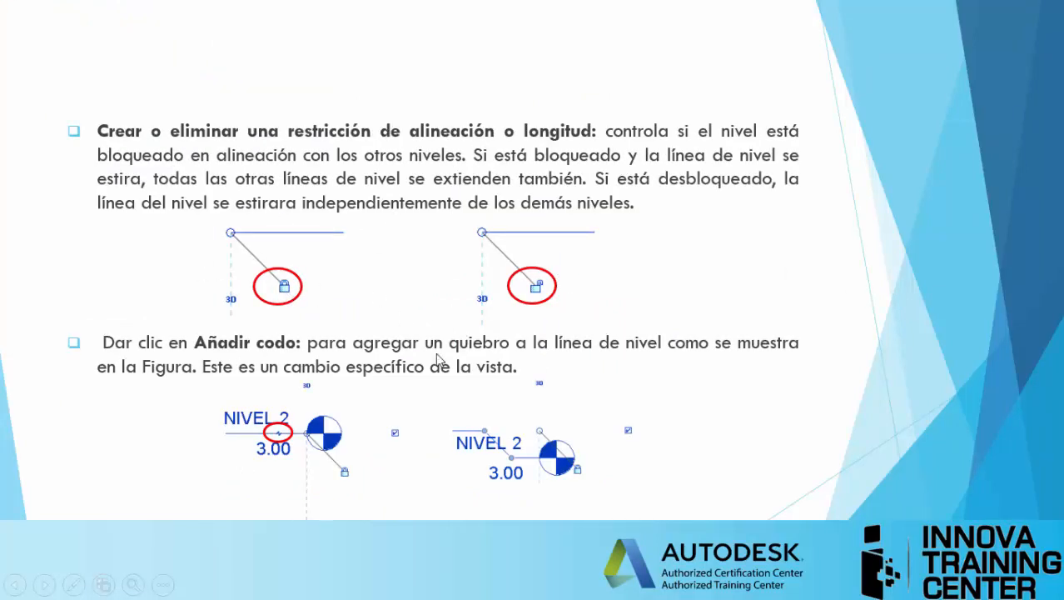
{"action": "left_click", "coordinate": [684, 284]}
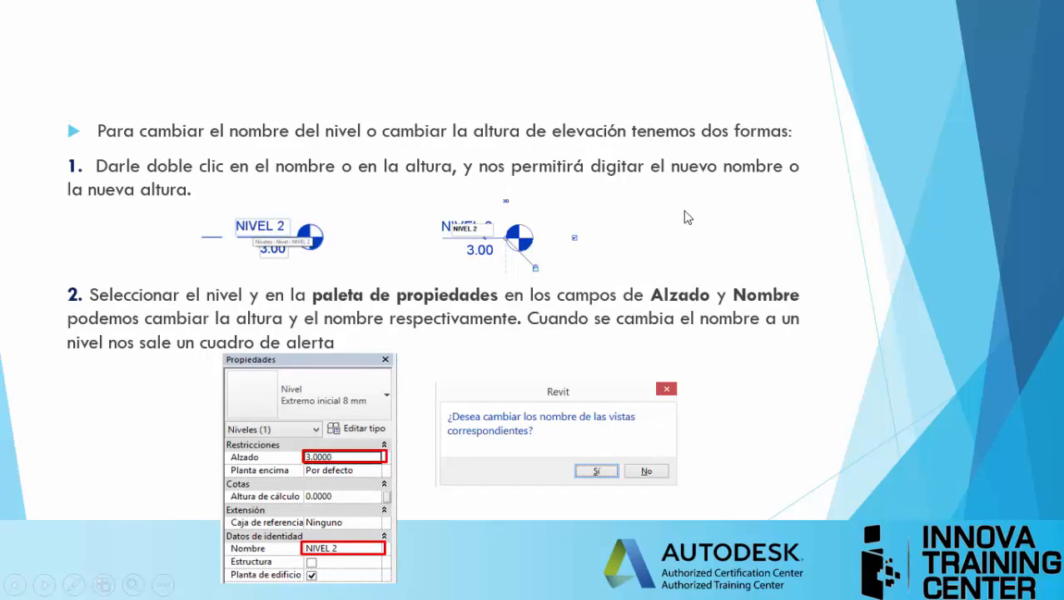
{"action": "left_click", "coordinate": [344, 488]}
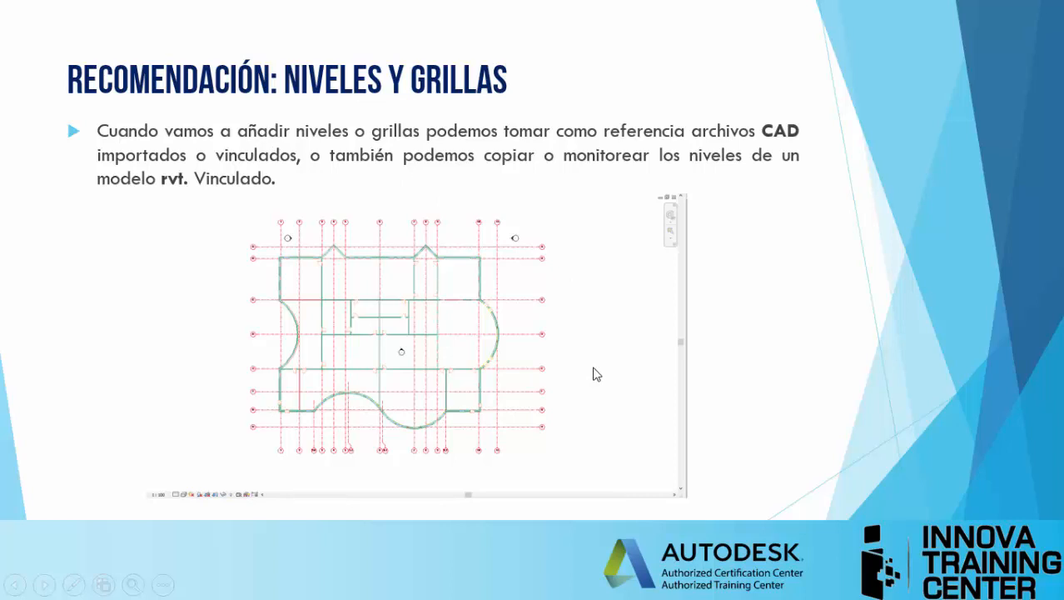
{"action": "left_click", "coordinate": [607, 294]}
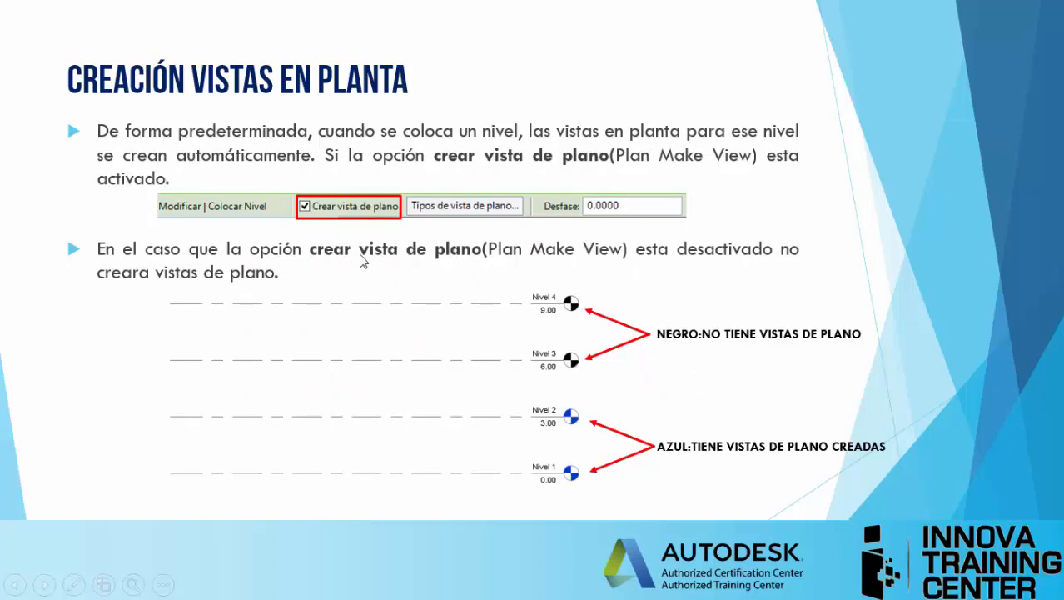
{"action": "left_click", "coordinate": [302, 296]}
{"action": "key", "text": "alt+Tab"}
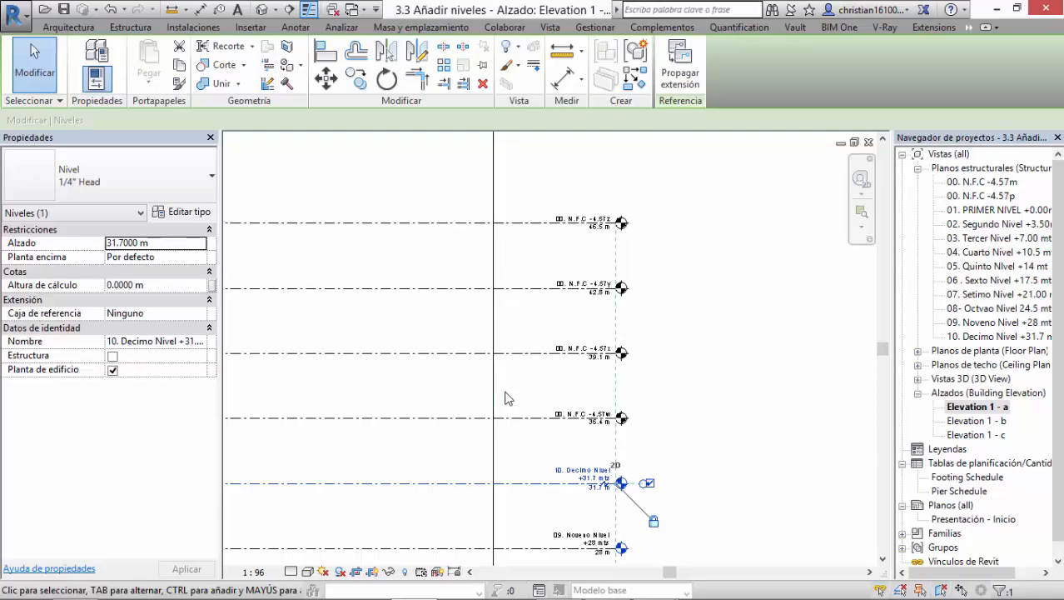
Step: Examine the bubble colours at the right ends of the "00. N.F.C" levels and the numbered levels below them
{"action": "scroll", "coordinate": [507, 397], "scroll_direction": "down", "scroll_amount": 2}
{"action": "middle_click_drag", "start_coordinate": [651, 436], "coordinate": [616, 267]}
{"action": "left_click", "coordinate": [578, 414]}
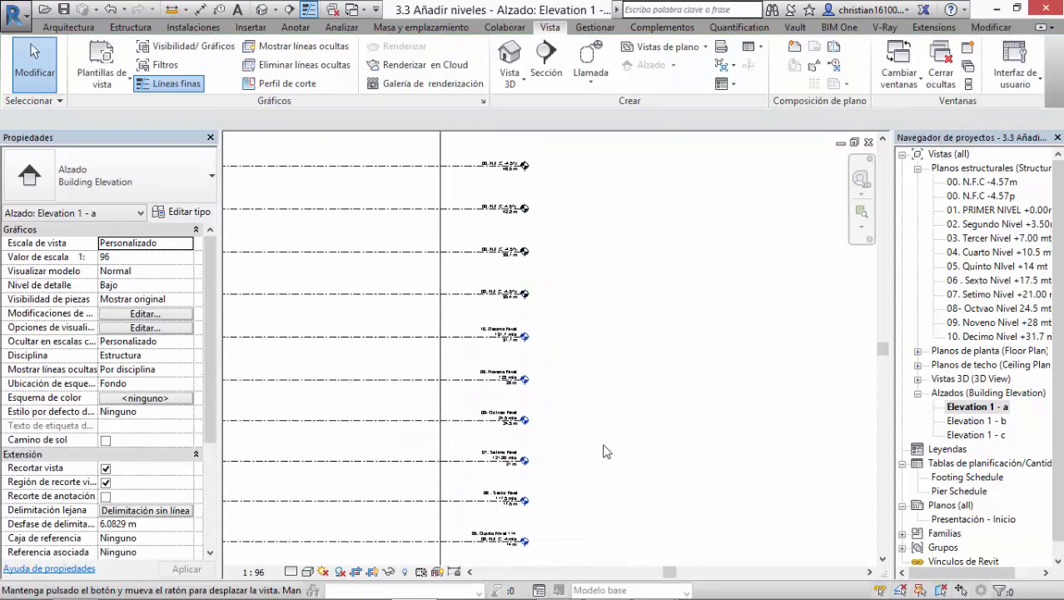
{"action": "scroll", "coordinate": [543, 243], "scroll_direction": "up", "scroll_amount": 3}
{"action": "scroll", "coordinate": [531, 314], "scroll_direction": "up", "scroll_amount": 1}
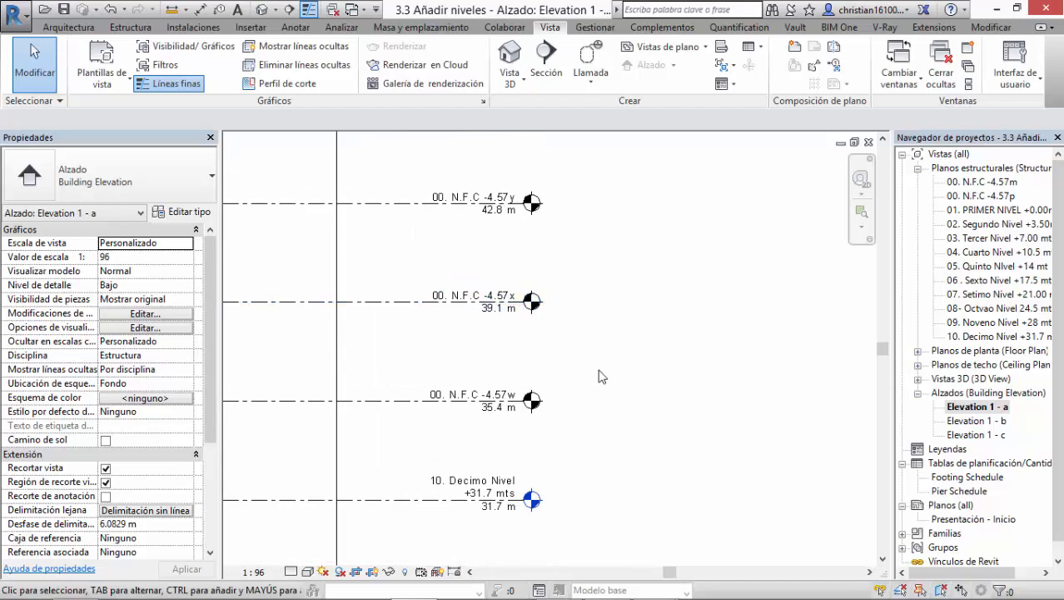
{"action": "middle_click_drag", "start_coordinate": [611, 421], "coordinate": [588, 282]}
{"action": "middle_click_drag", "start_coordinate": [581, 375], "coordinate": [555, 412]}
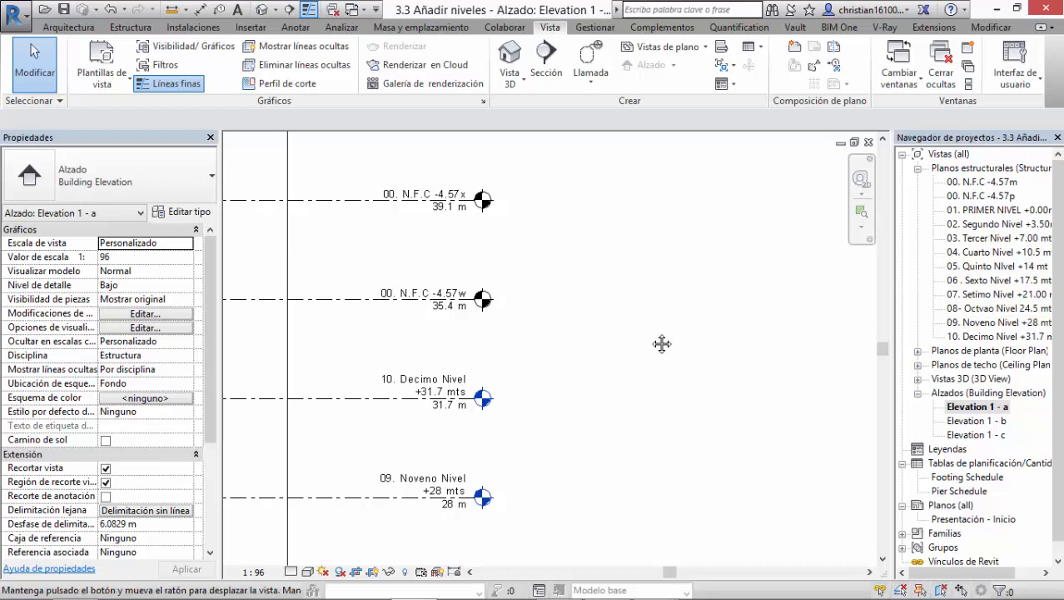
{"action": "middle_click_drag", "start_coordinate": [546, 283], "coordinate": [563, 392]}
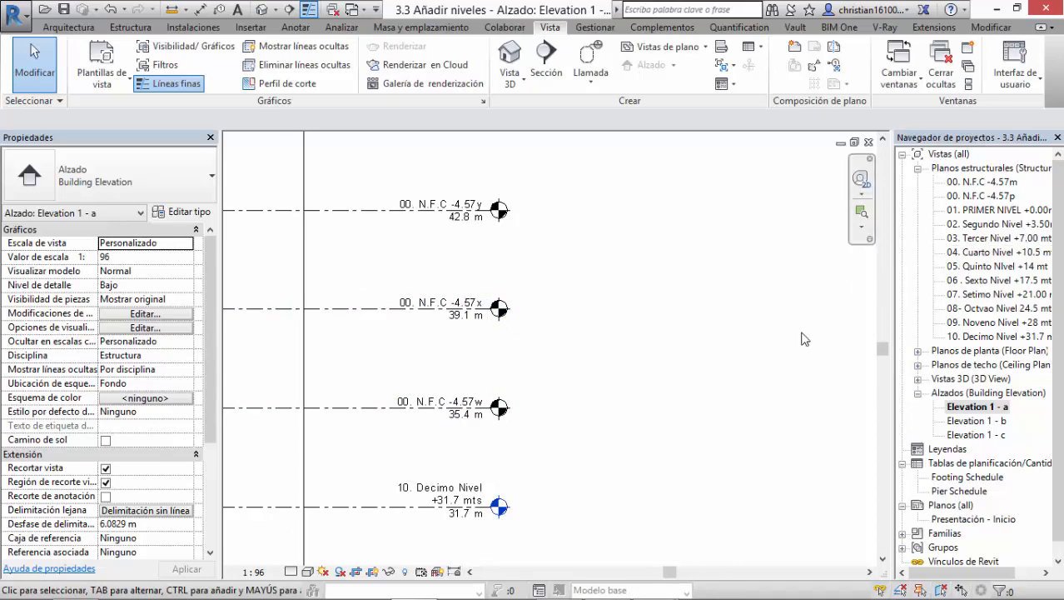
{"action": "middle_click_drag", "start_coordinate": [624, 360], "coordinate": [768, 337]}
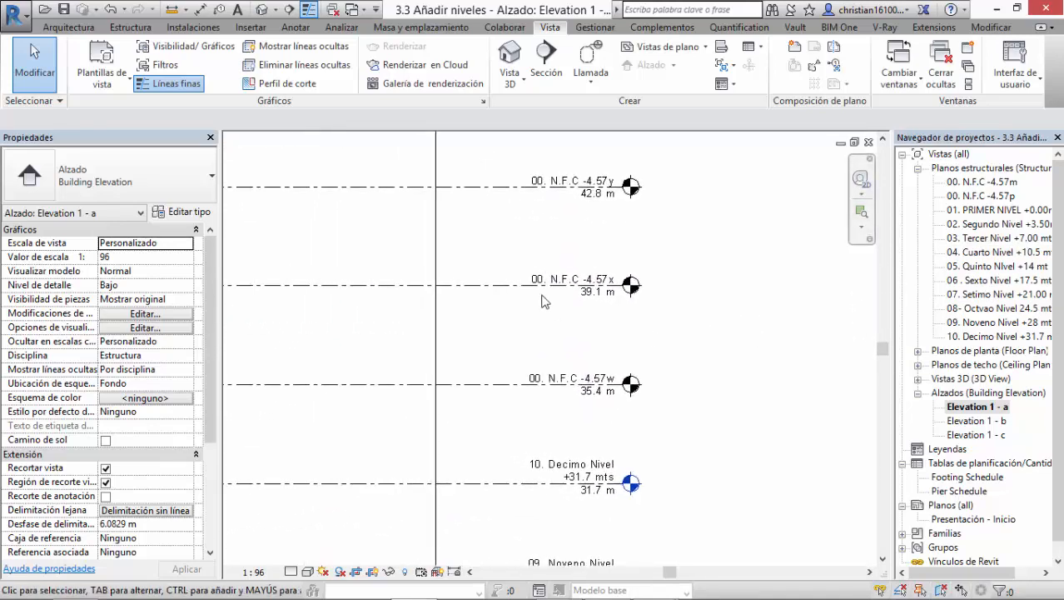
Step: Create a structural plan view of type Structural Plan for the "00. N.F.C -4.57x" level
{"action": "left_click", "coordinate": [508, 289]}
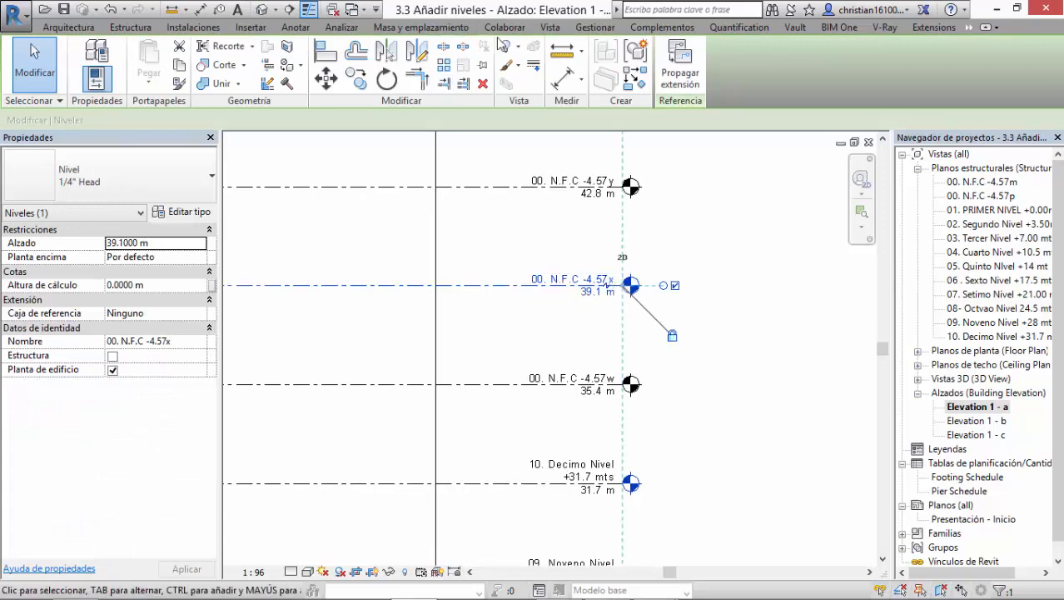
{"action": "left_click", "coordinate": [550, 26]}
{"action": "left_click", "coordinate": [659, 48]}
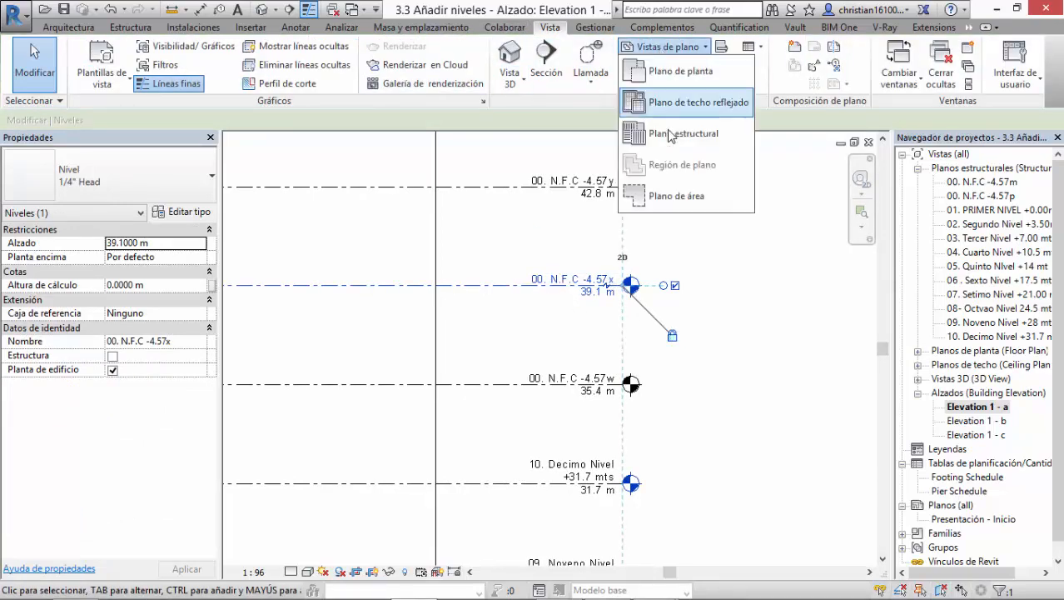
{"action": "left_click", "coordinate": [677, 136]}
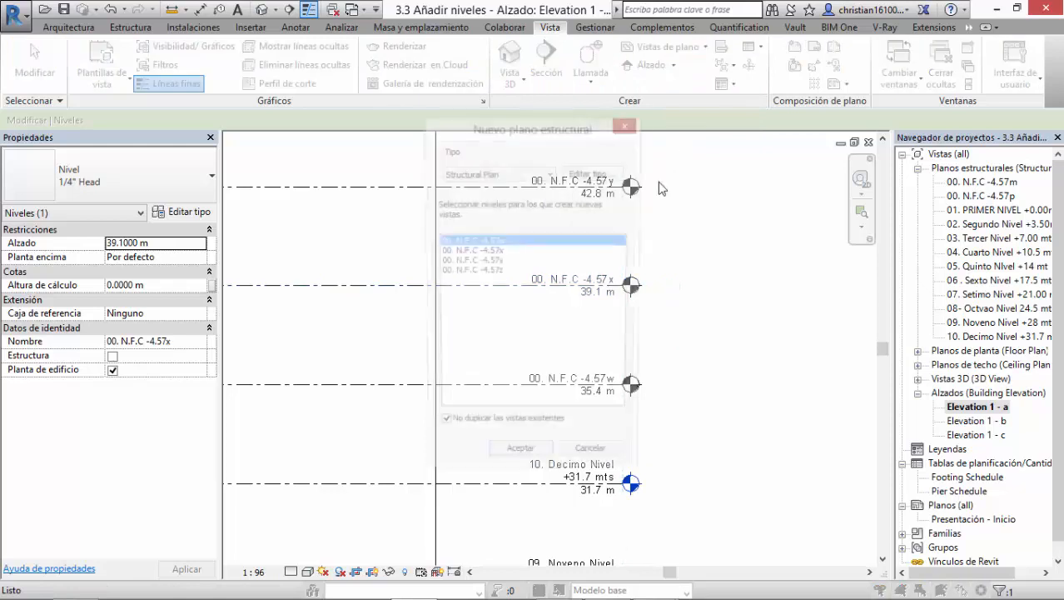
{"action": "left_click", "coordinate": [497, 253]}
{"action": "left_click", "coordinate": [519, 463]}
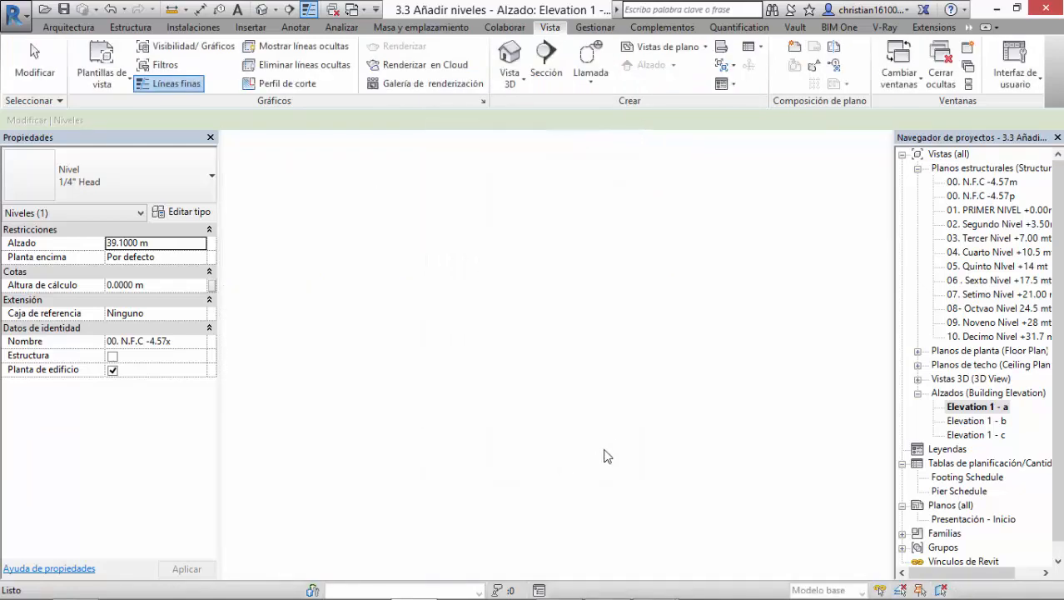
Step: Return to the "Elevation 1 - a" view and locate the "00. N.F.C -4.57x" structural plan among the project's views
{"action": "left_click", "coordinate": [983, 421]}
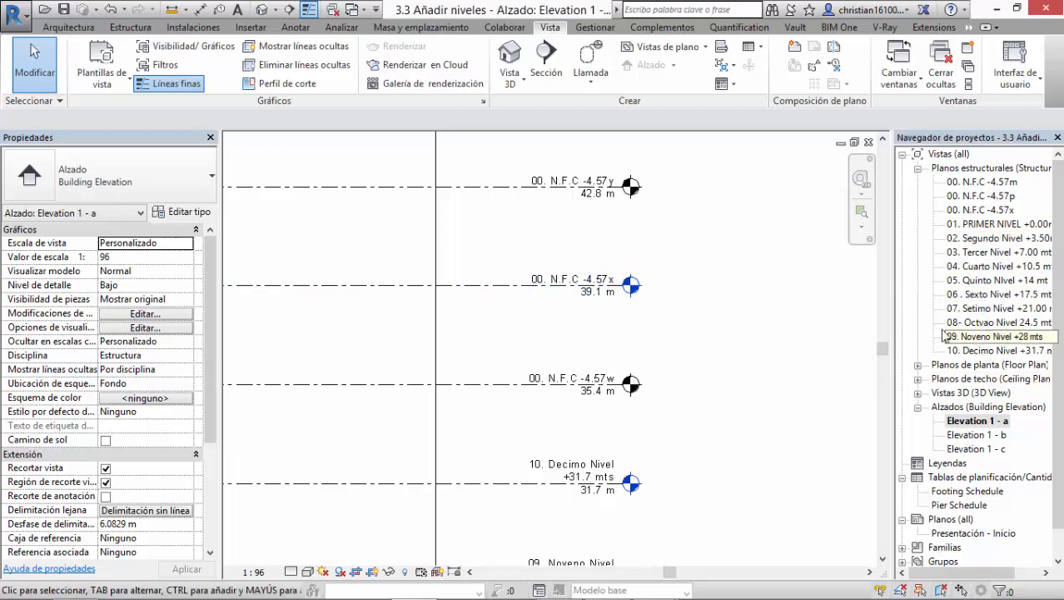
{"action": "left_click", "coordinate": [987, 210]}
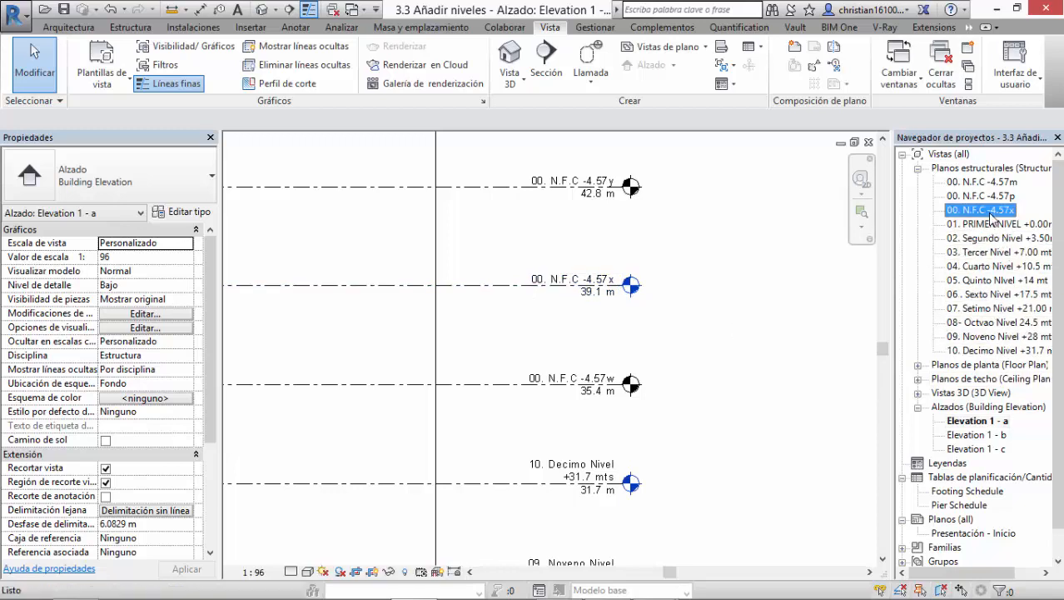
{"action": "left_click", "coordinate": [735, 410]}
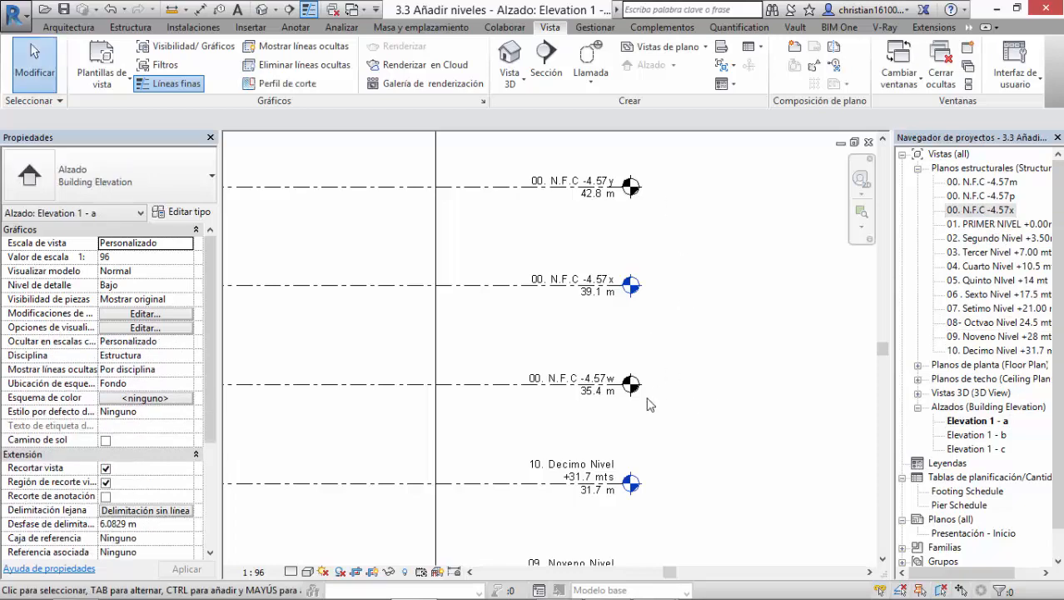
{"action": "key", "text": "alt+Tab"}
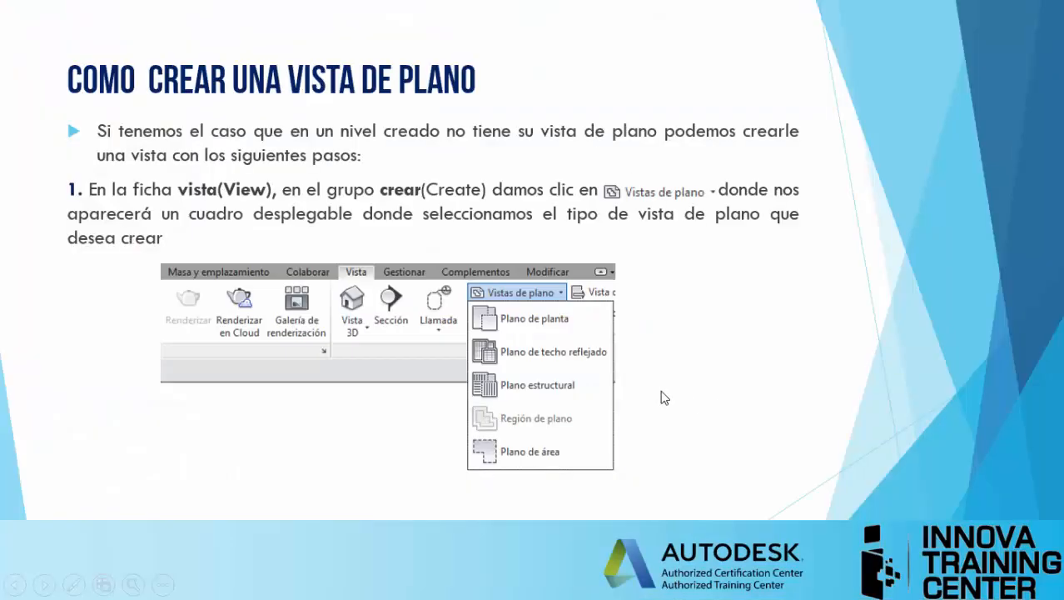
{"action": "key", "text": "alt+Tab"}
{"action": "key", "text": "alt+Tab"}
{"action": "left_click", "coordinate": [726, 303]}
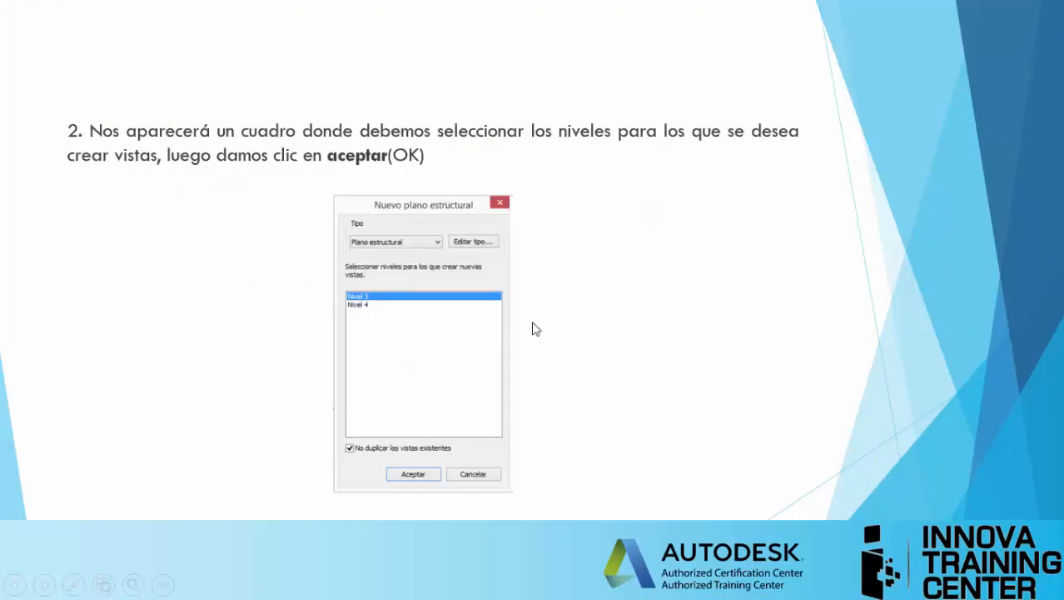
{"action": "left_click", "coordinate": [597, 309]}
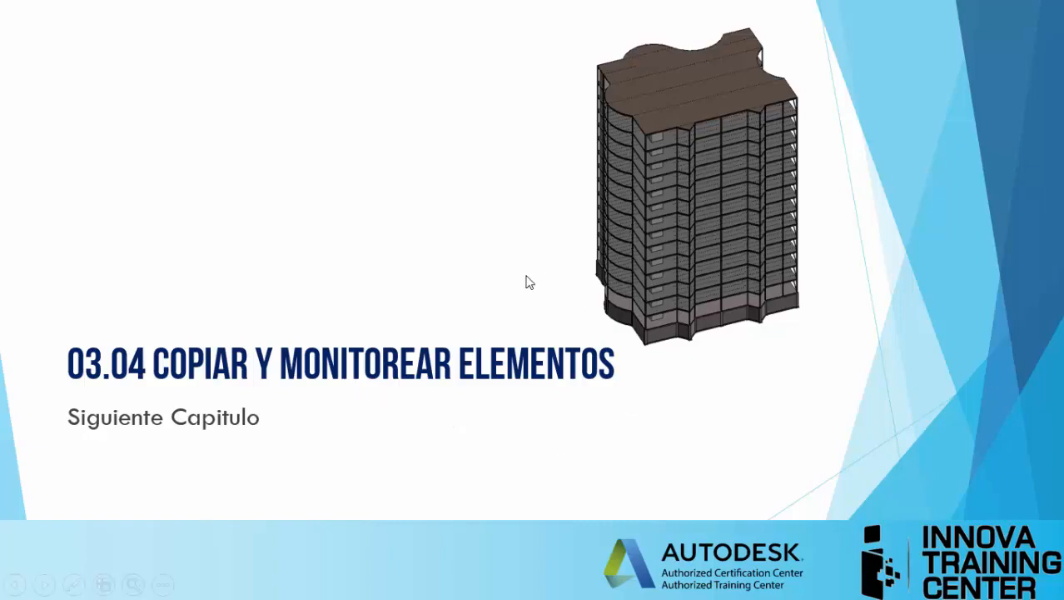
{"action": "key", "text": "alt+Tab"}
{"action": "key", "text": "alt+shift+Tab"}
{"action": "key", "text": "alt+shift+Tab"}
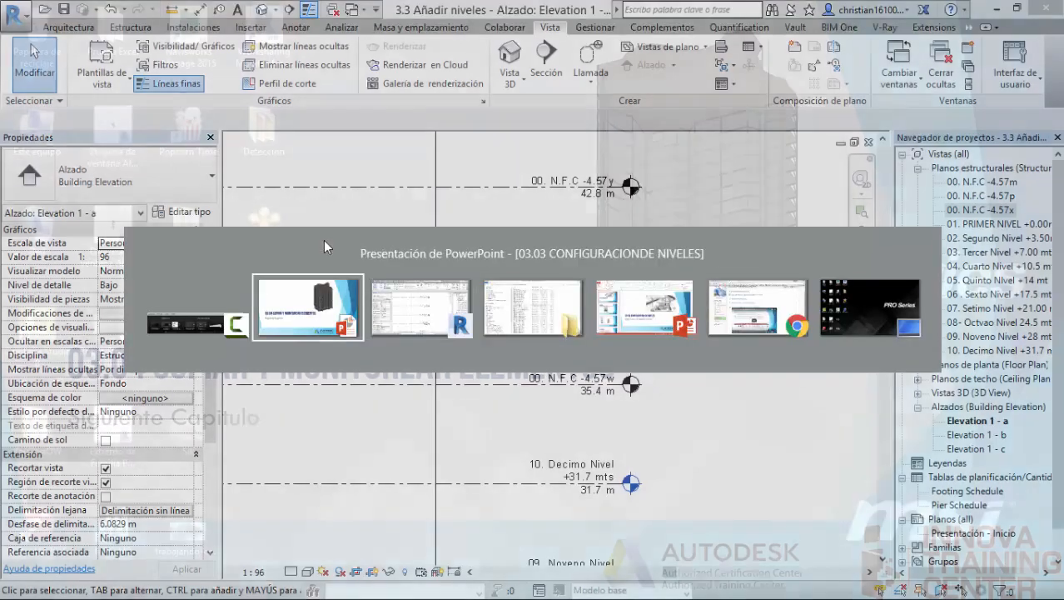